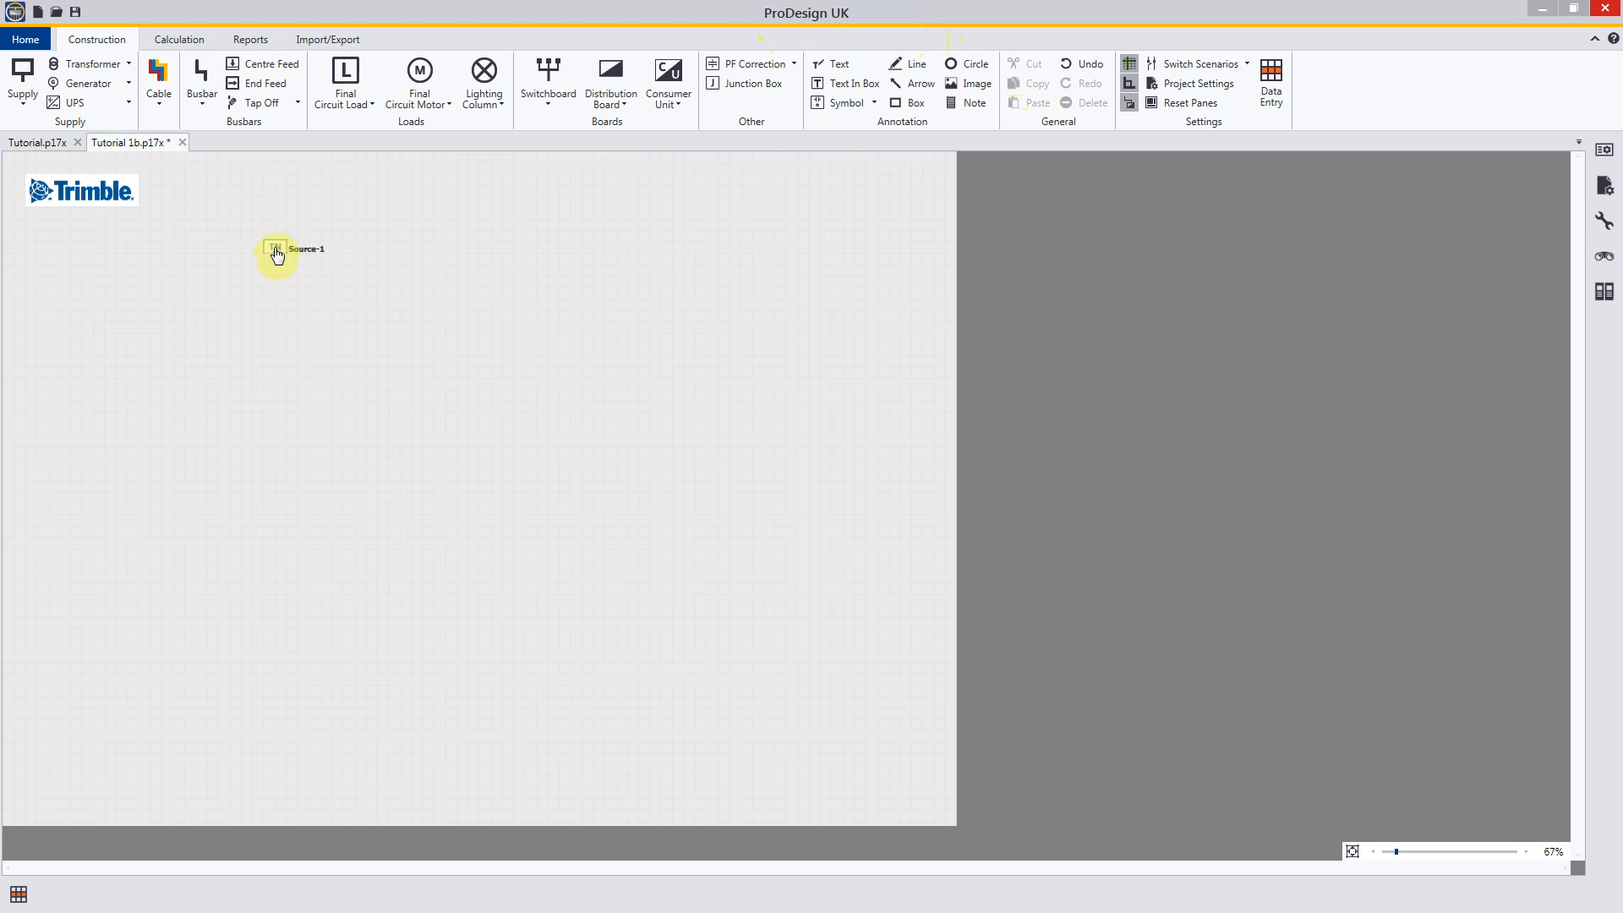
Step: Place a TN supply source near the upper edge of the sheet, to the right of the Trimble logo
click(306, 256)
drag(306, 256, 266, 239)
click(275, 239)
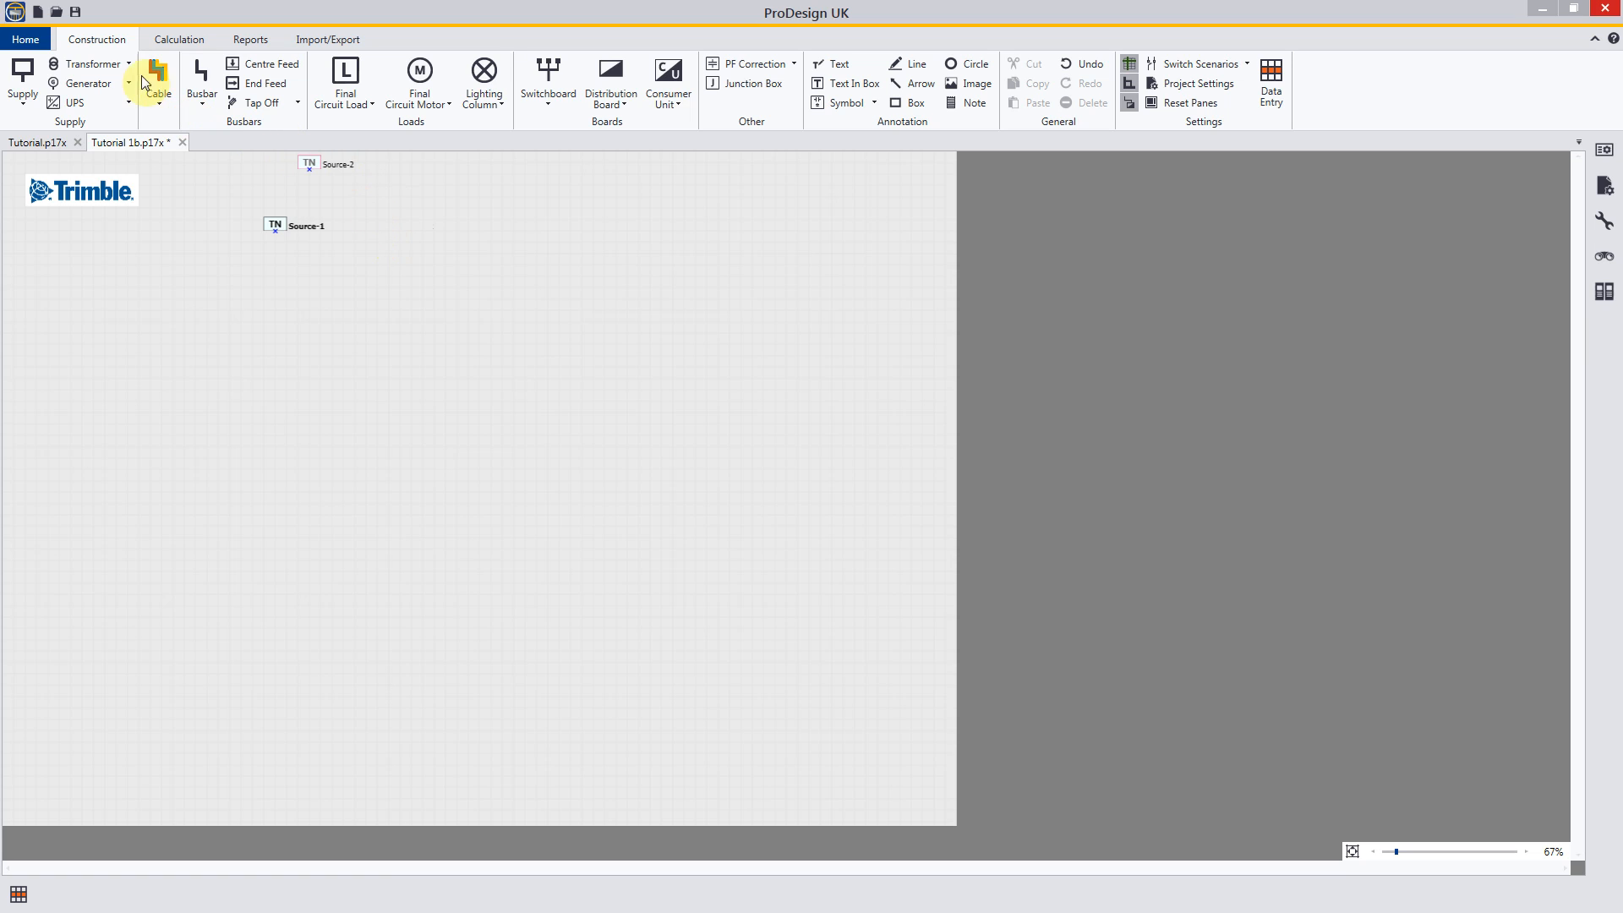
Step: Place a transformer on the schematic, to the right of Source-1 and level with it
click(88, 67)
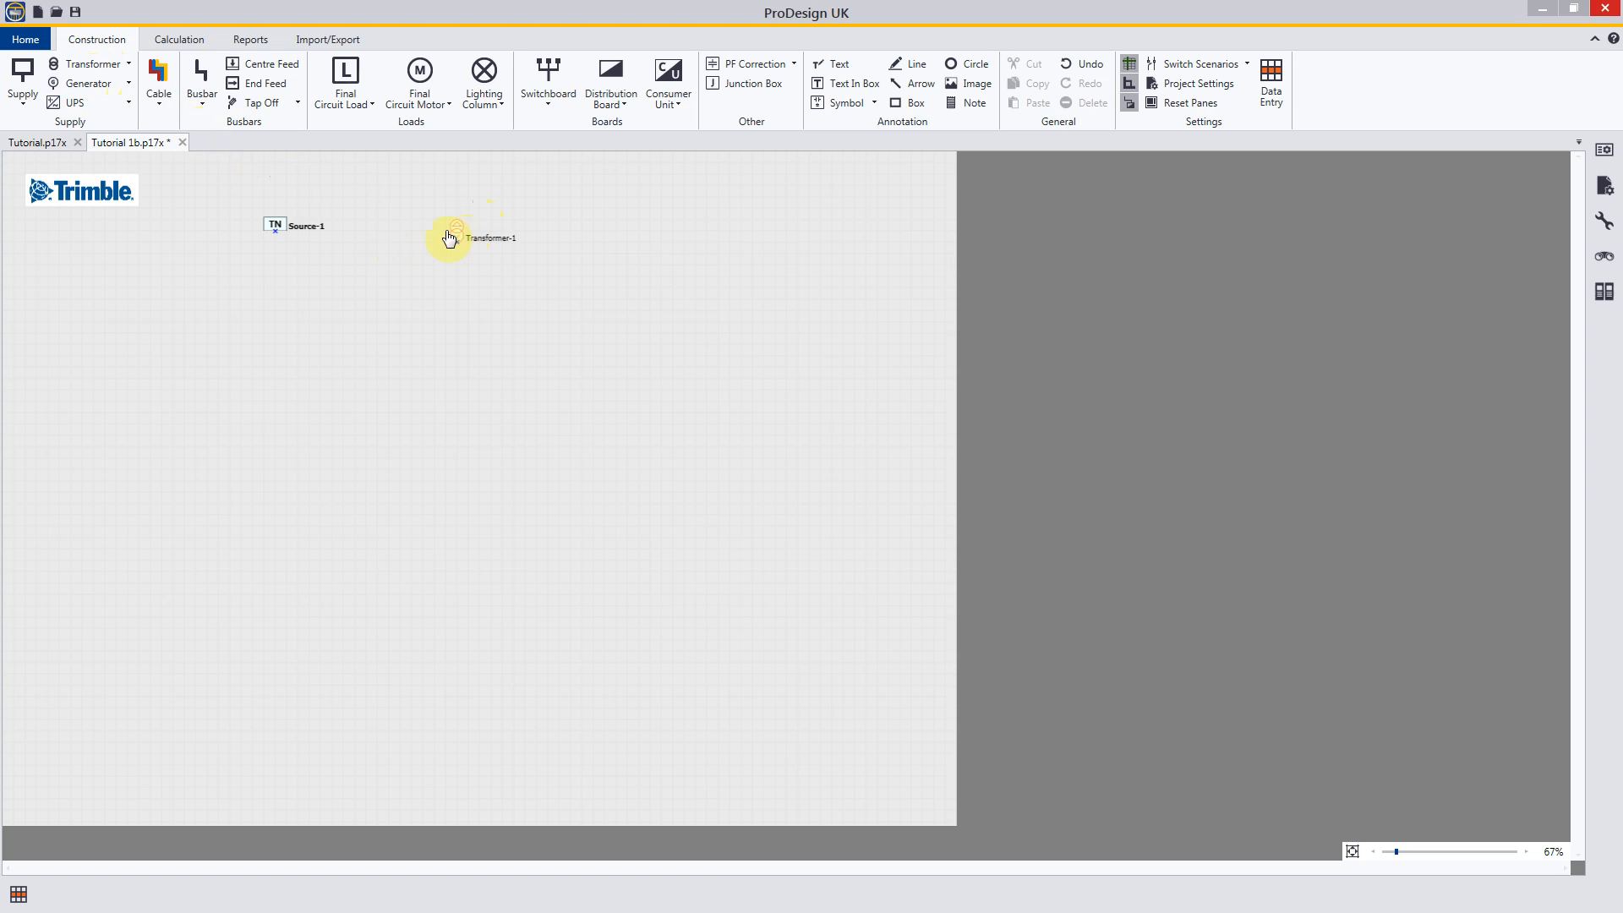
click(435, 232)
click(447, 242)
drag(447, 243, 434, 266)
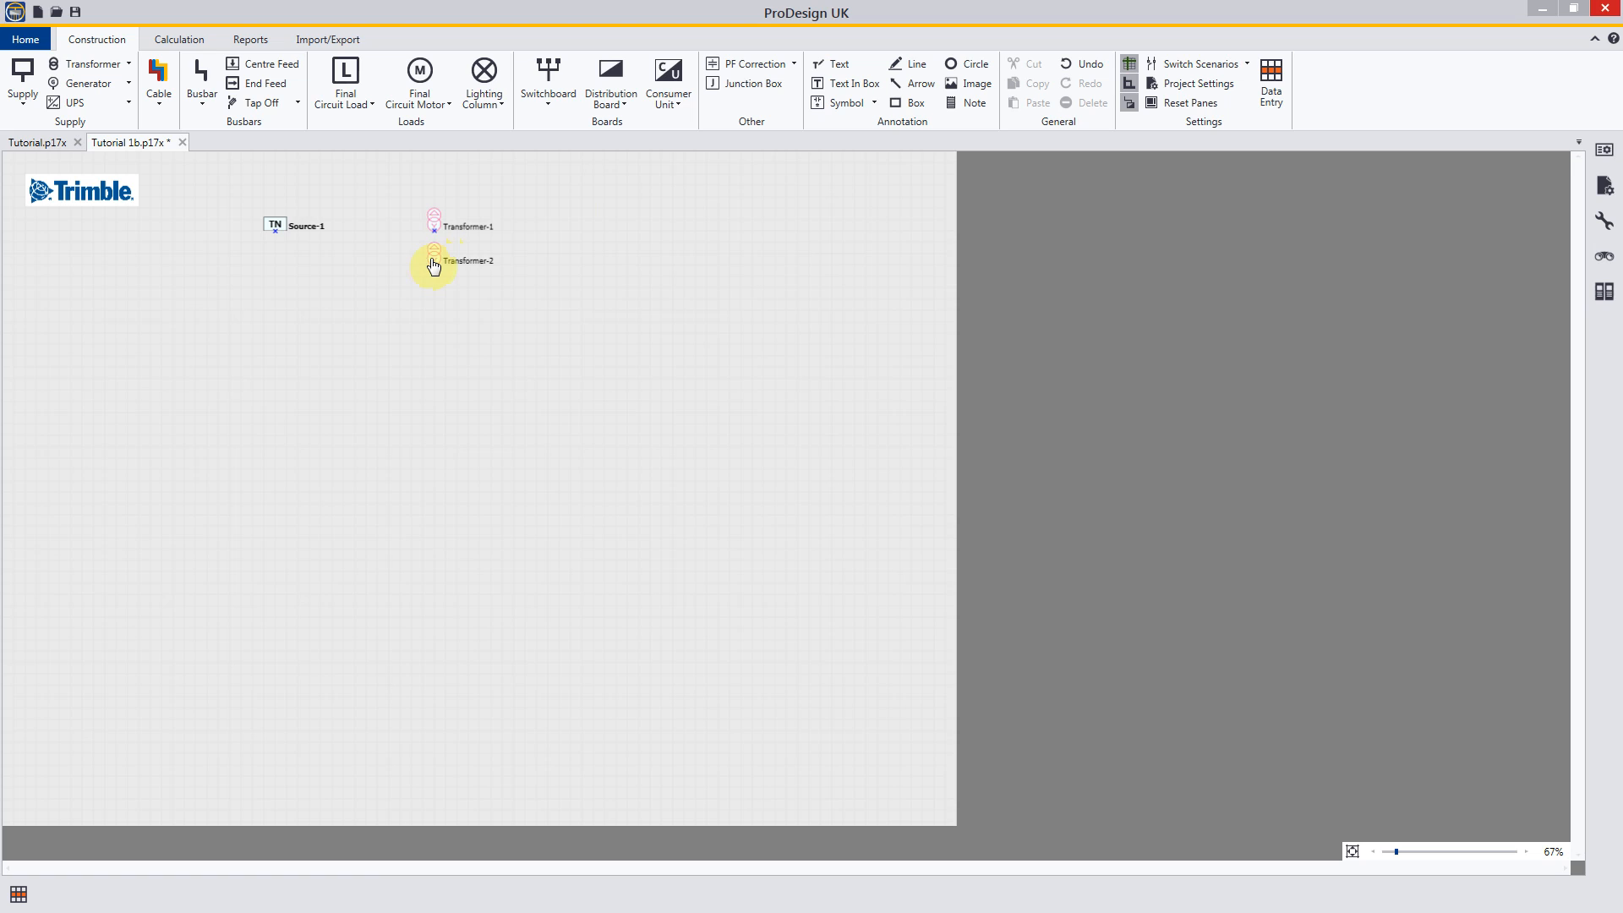
Step: Place a generator on the schematic, to the right of Transformer-1, and finish placing components
click(94, 86)
click(572, 229)
drag(575, 232, 587, 234)
click(585, 228)
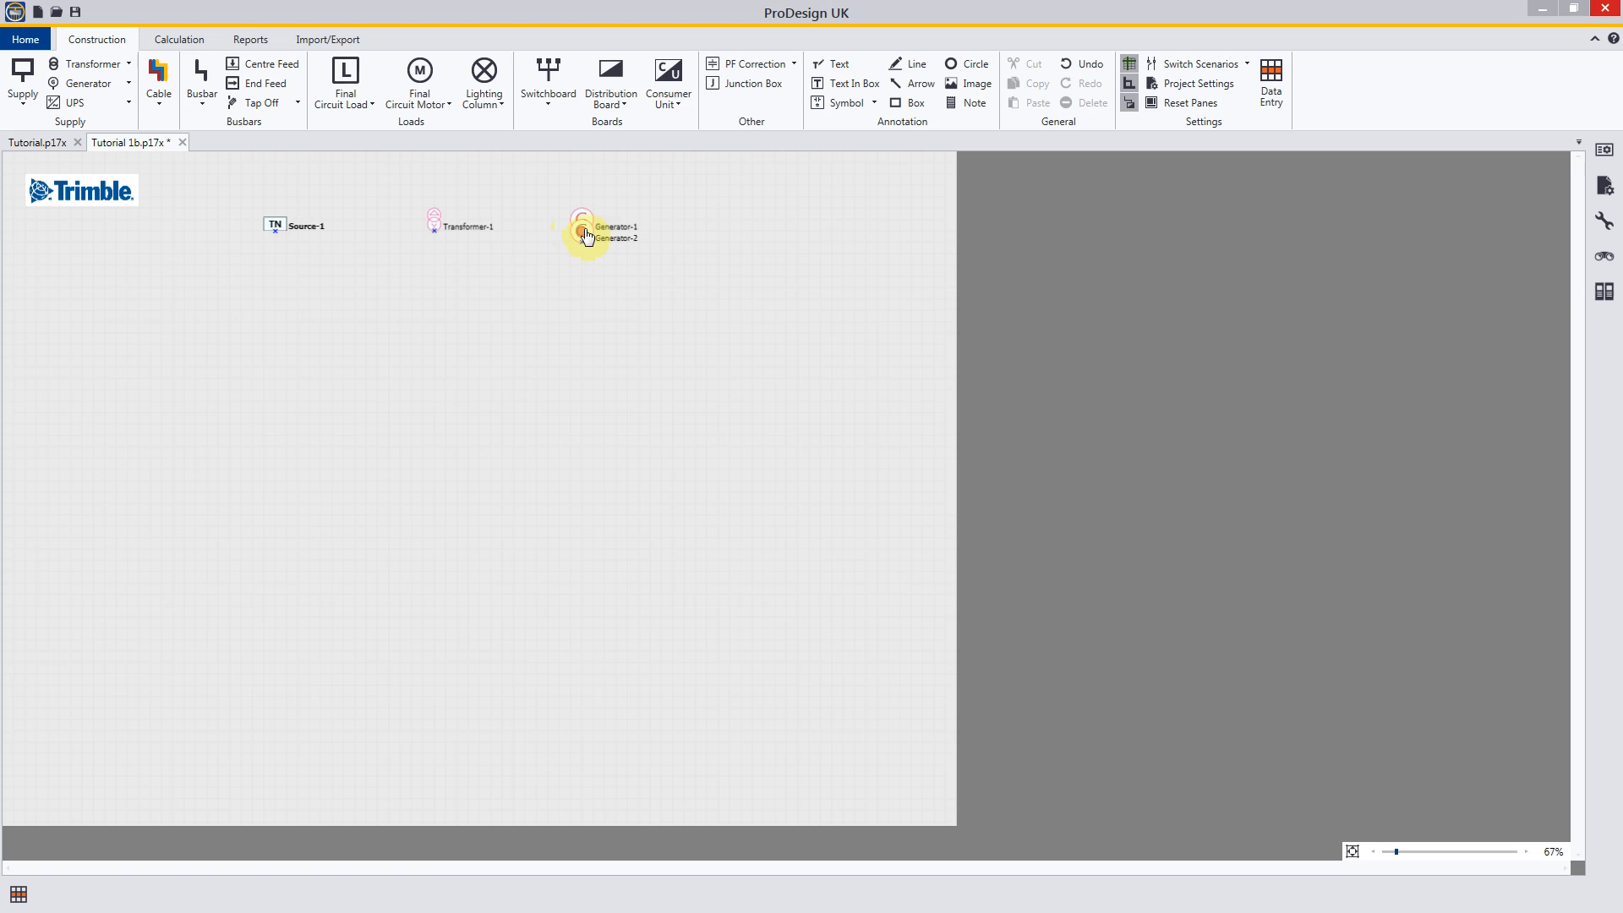
key(Escape)
Step: Examine the drawing's colour configuration in the project settings, including the colour used for inactive components
scroll(433, 246, up, 5)
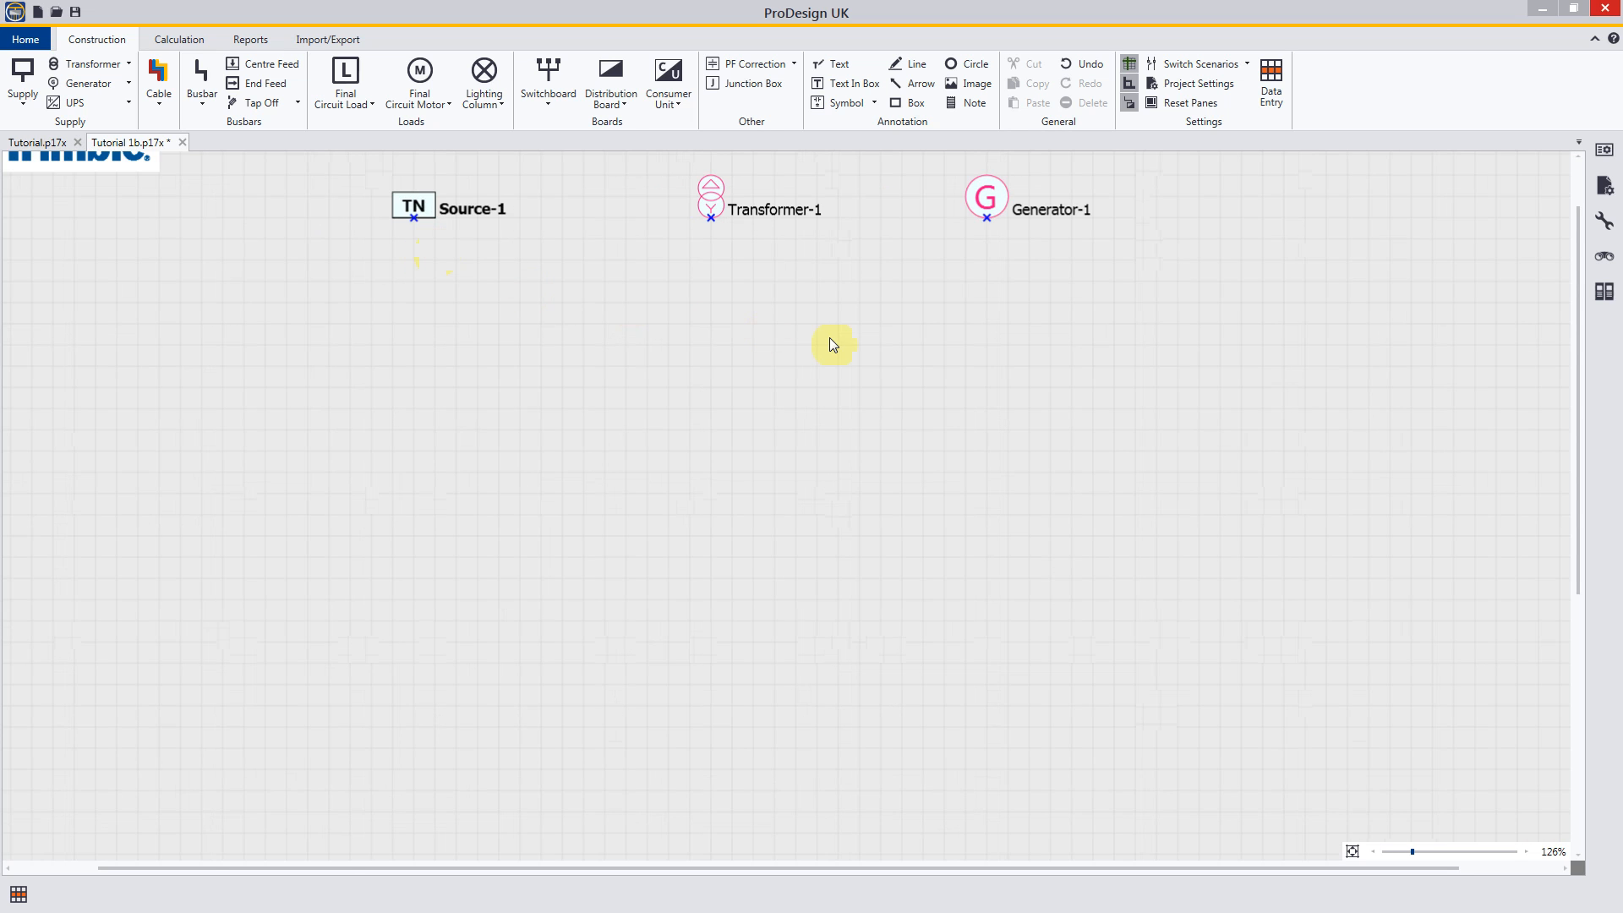
scroll(831, 344, up, 4)
middle_drag(670, 250, 778, 430)
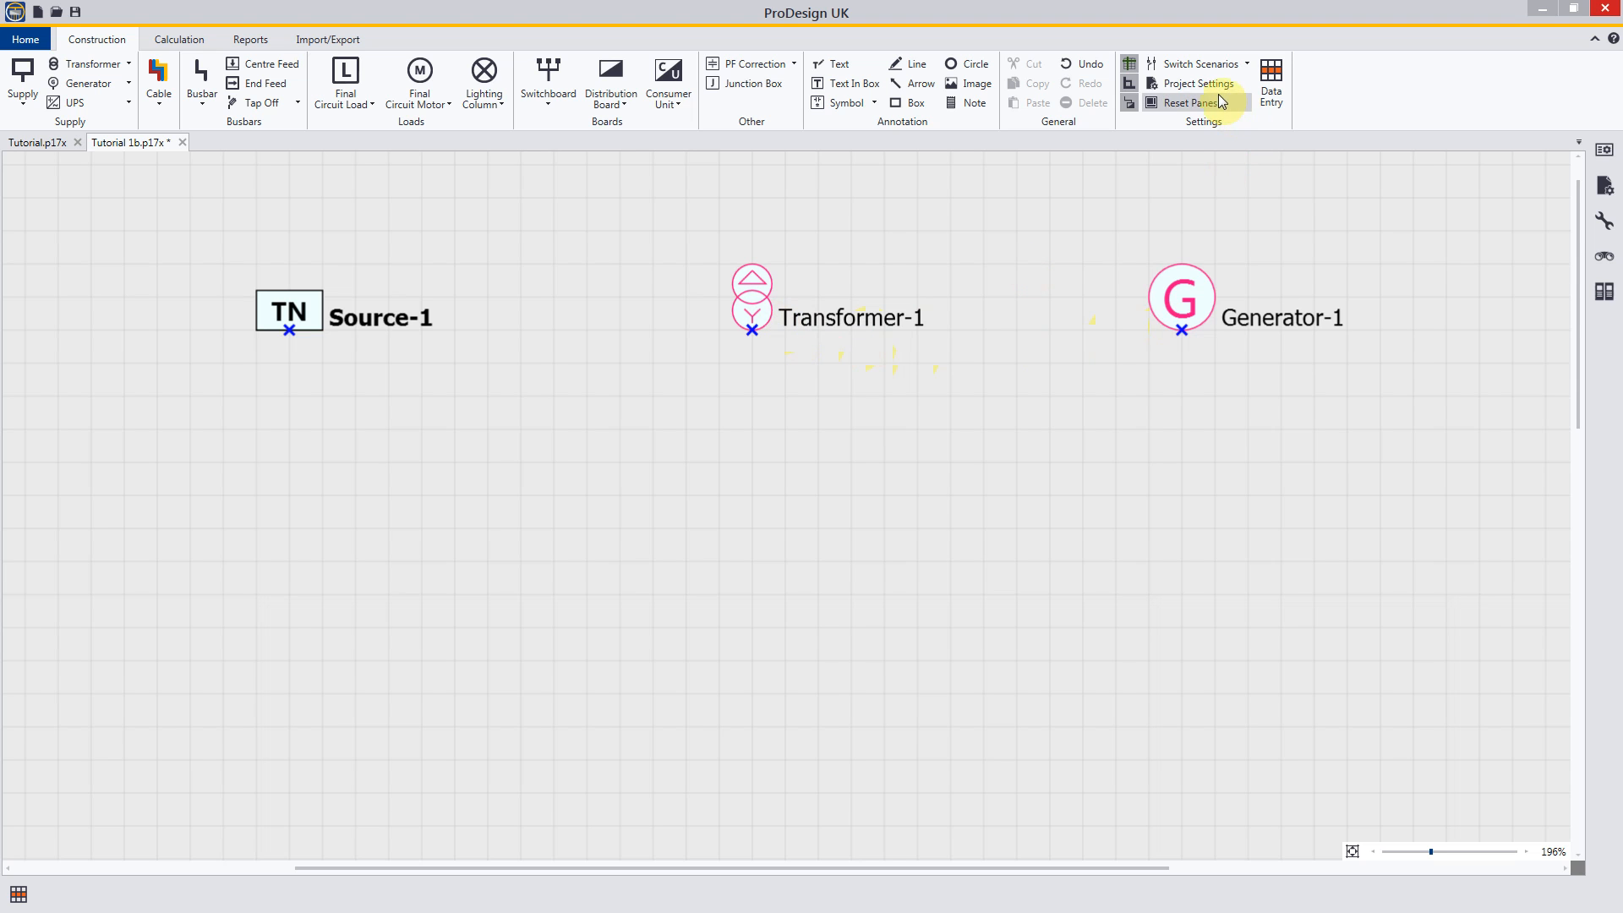
click(1194, 83)
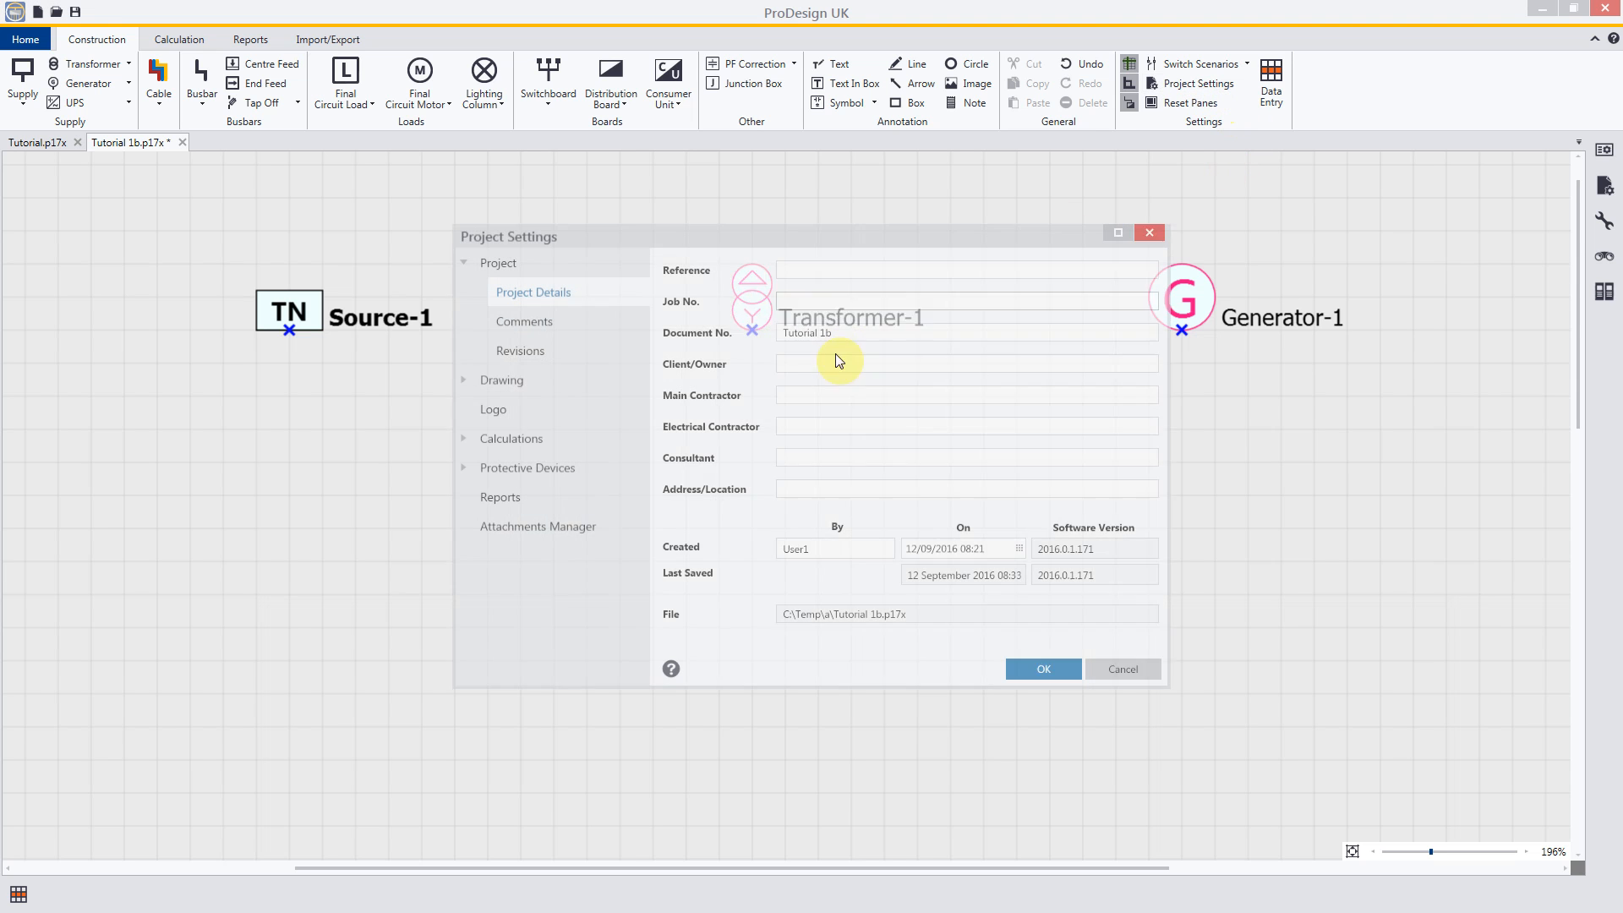
click(463, 379)
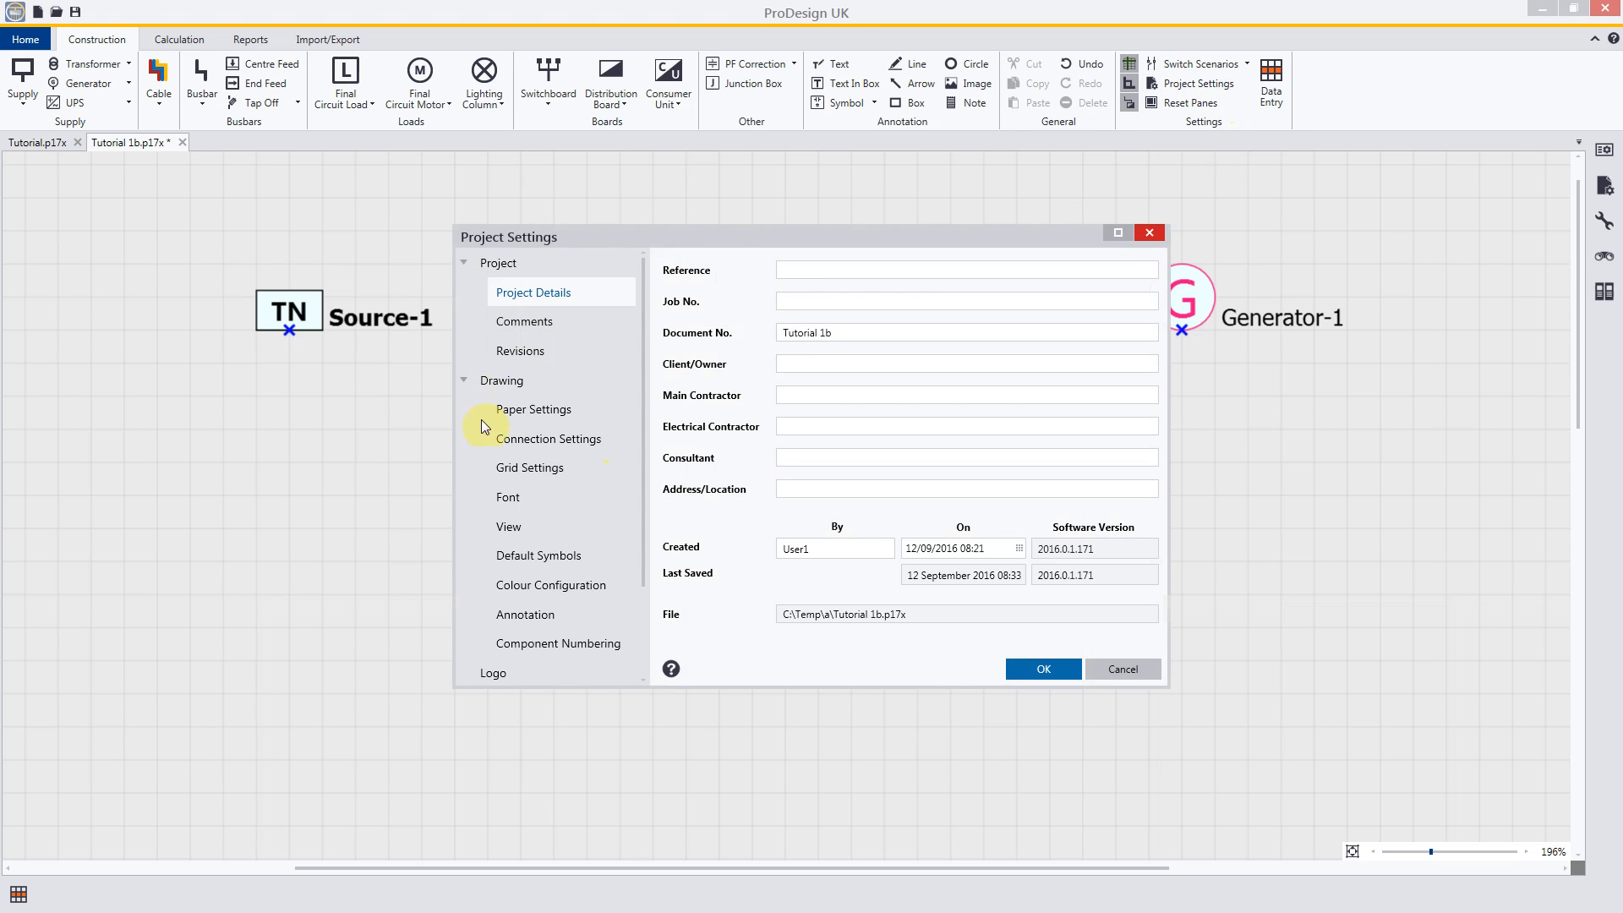
click(538, 588)
drag(729, 242, 699, 406)
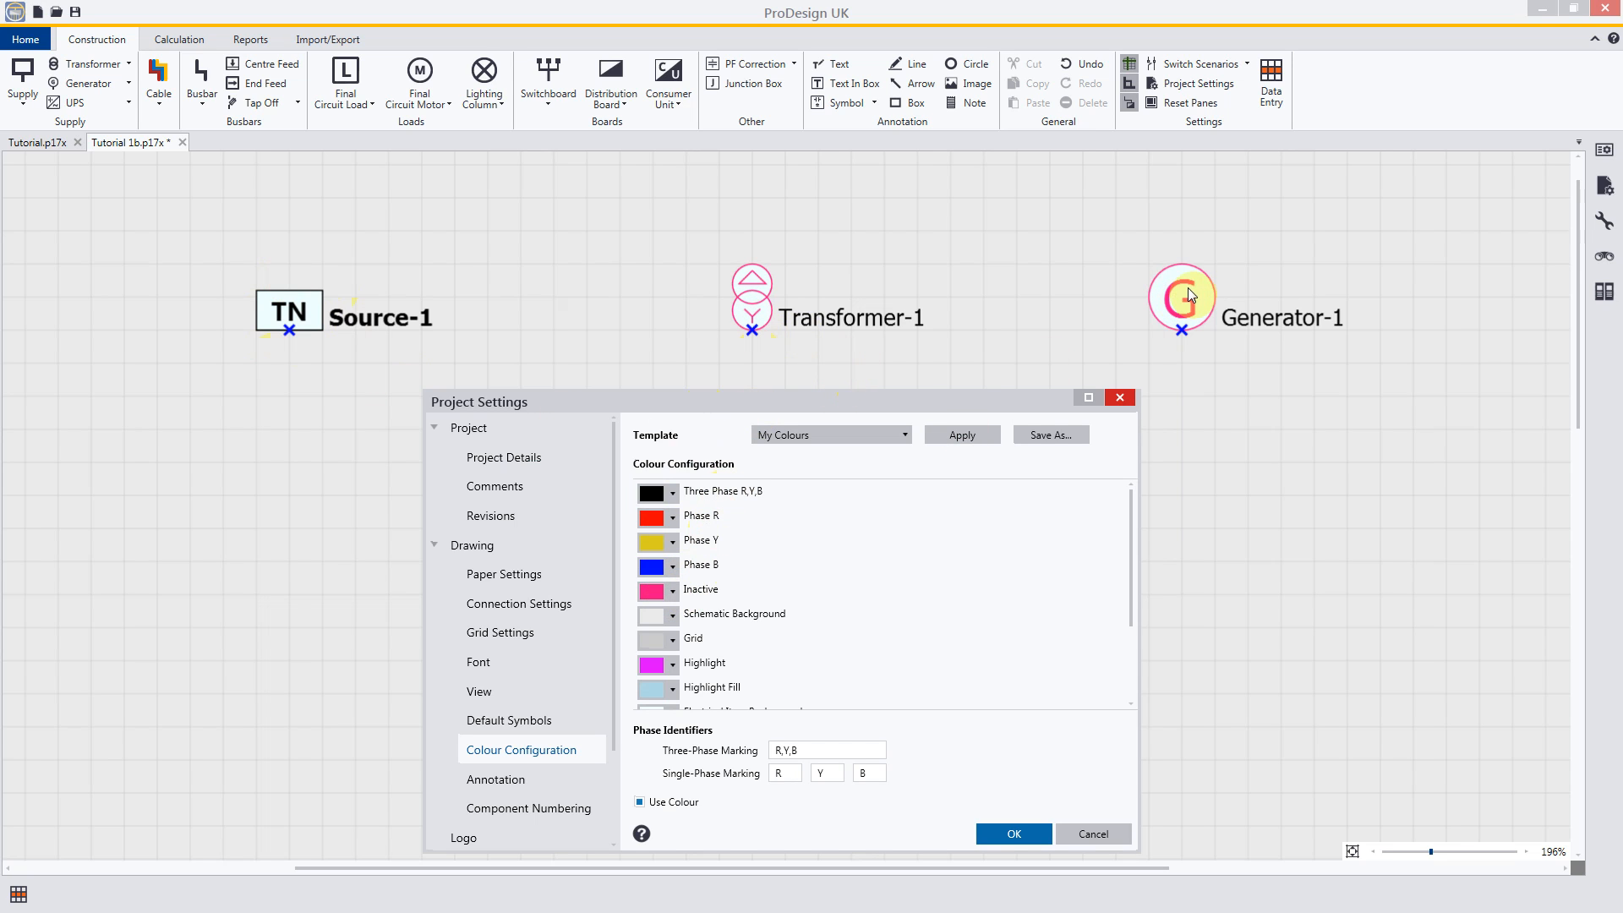
click(1012, 835)
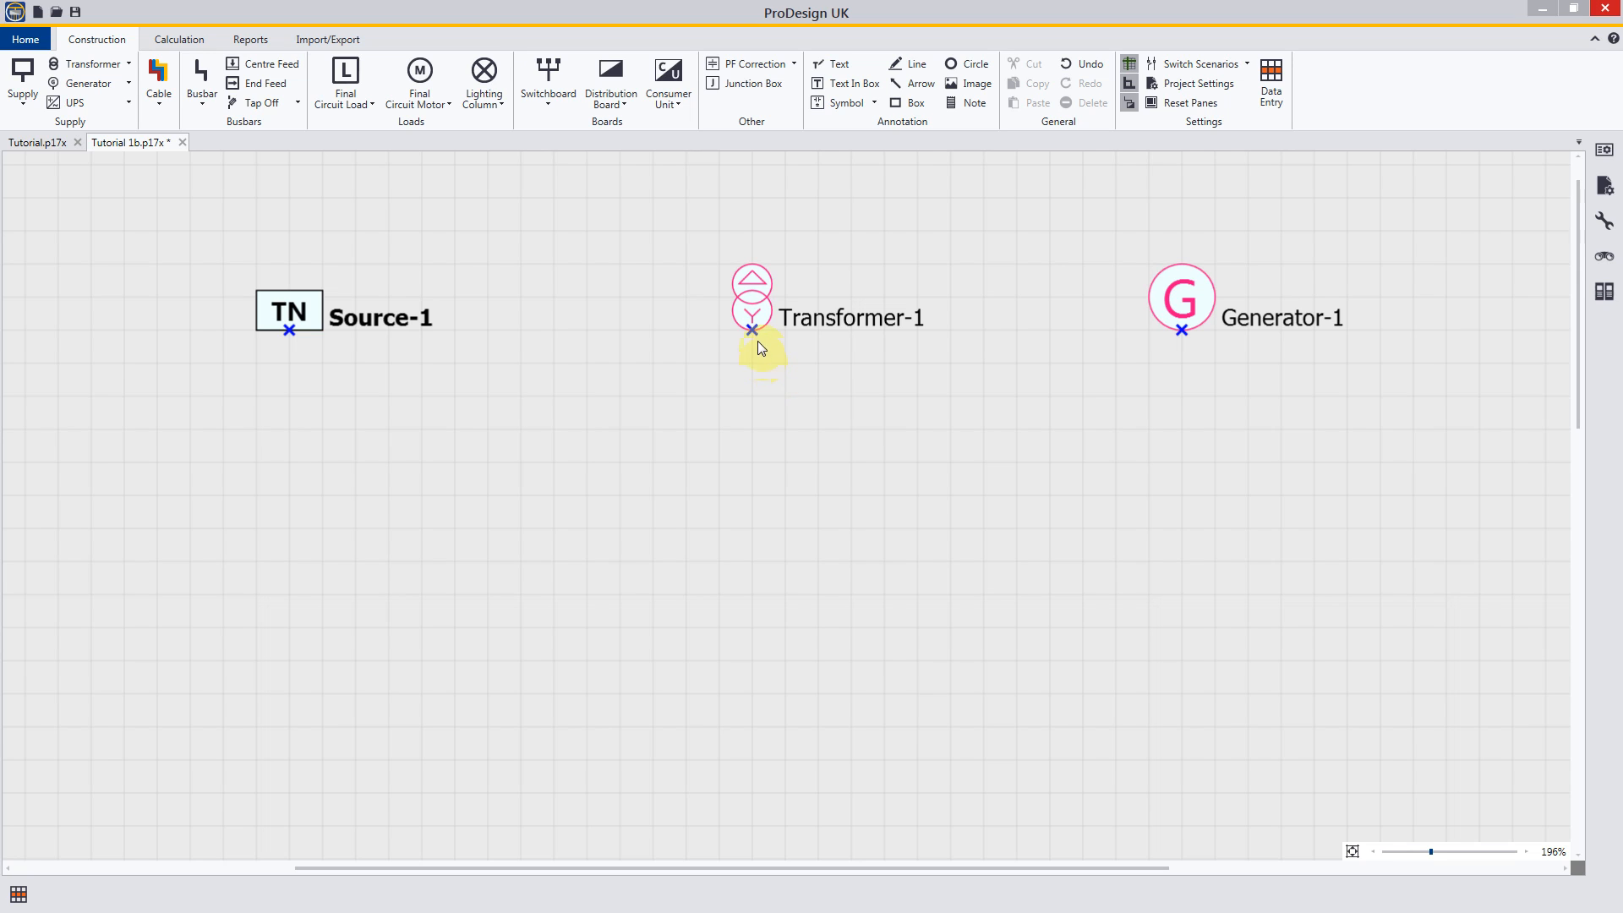
Step: Set Transformer-1 as the active source
right_click(755, 314)
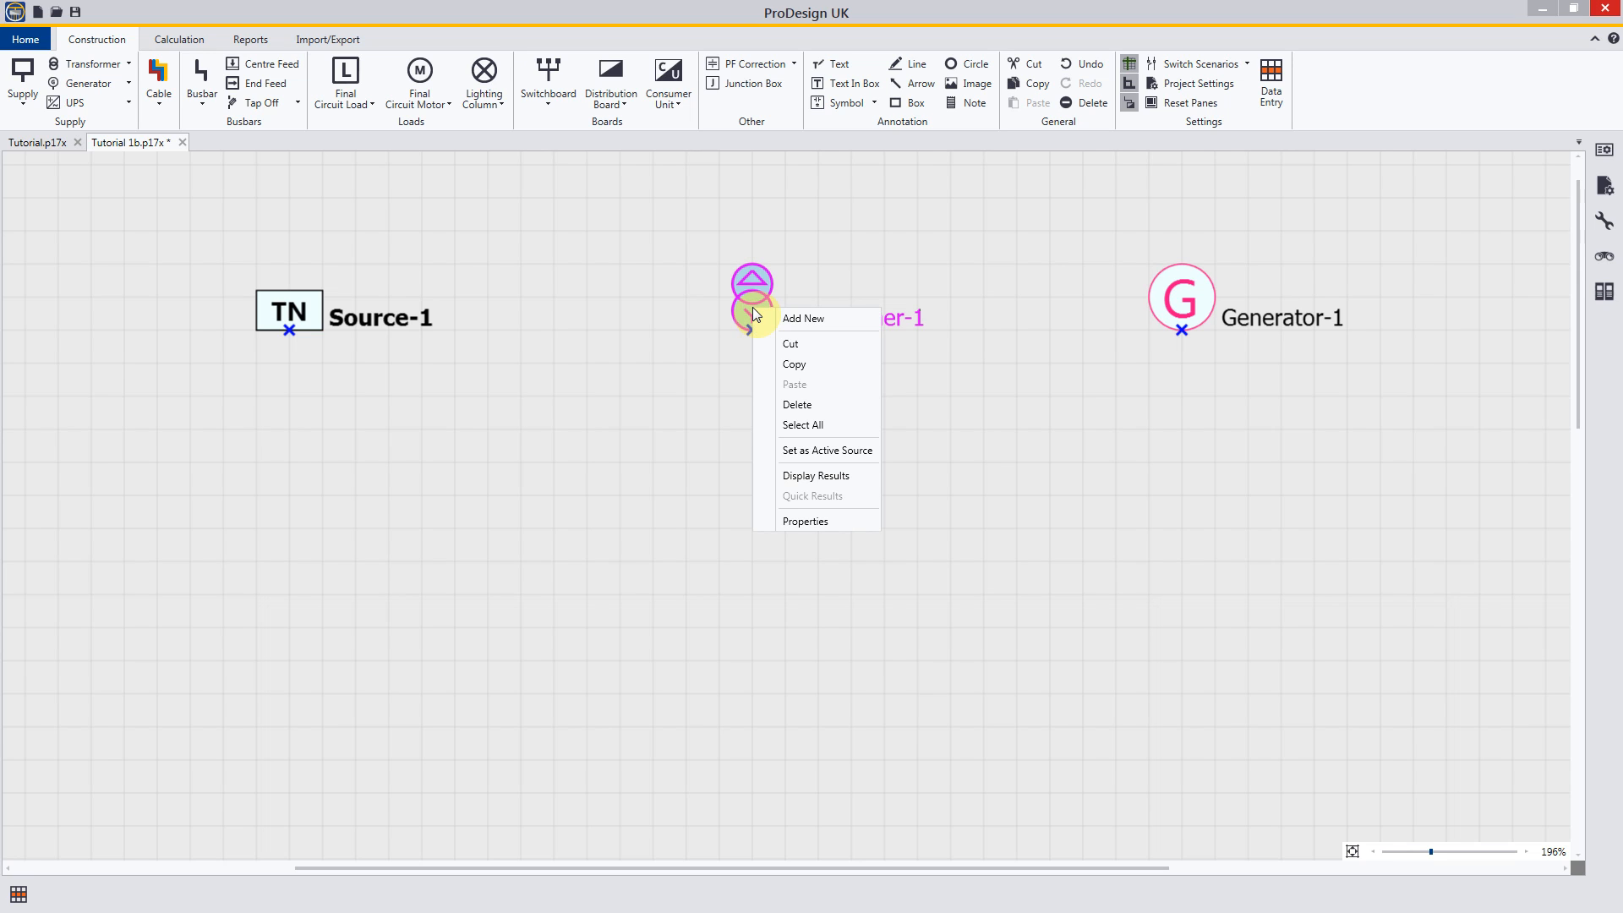
click(802, 449)
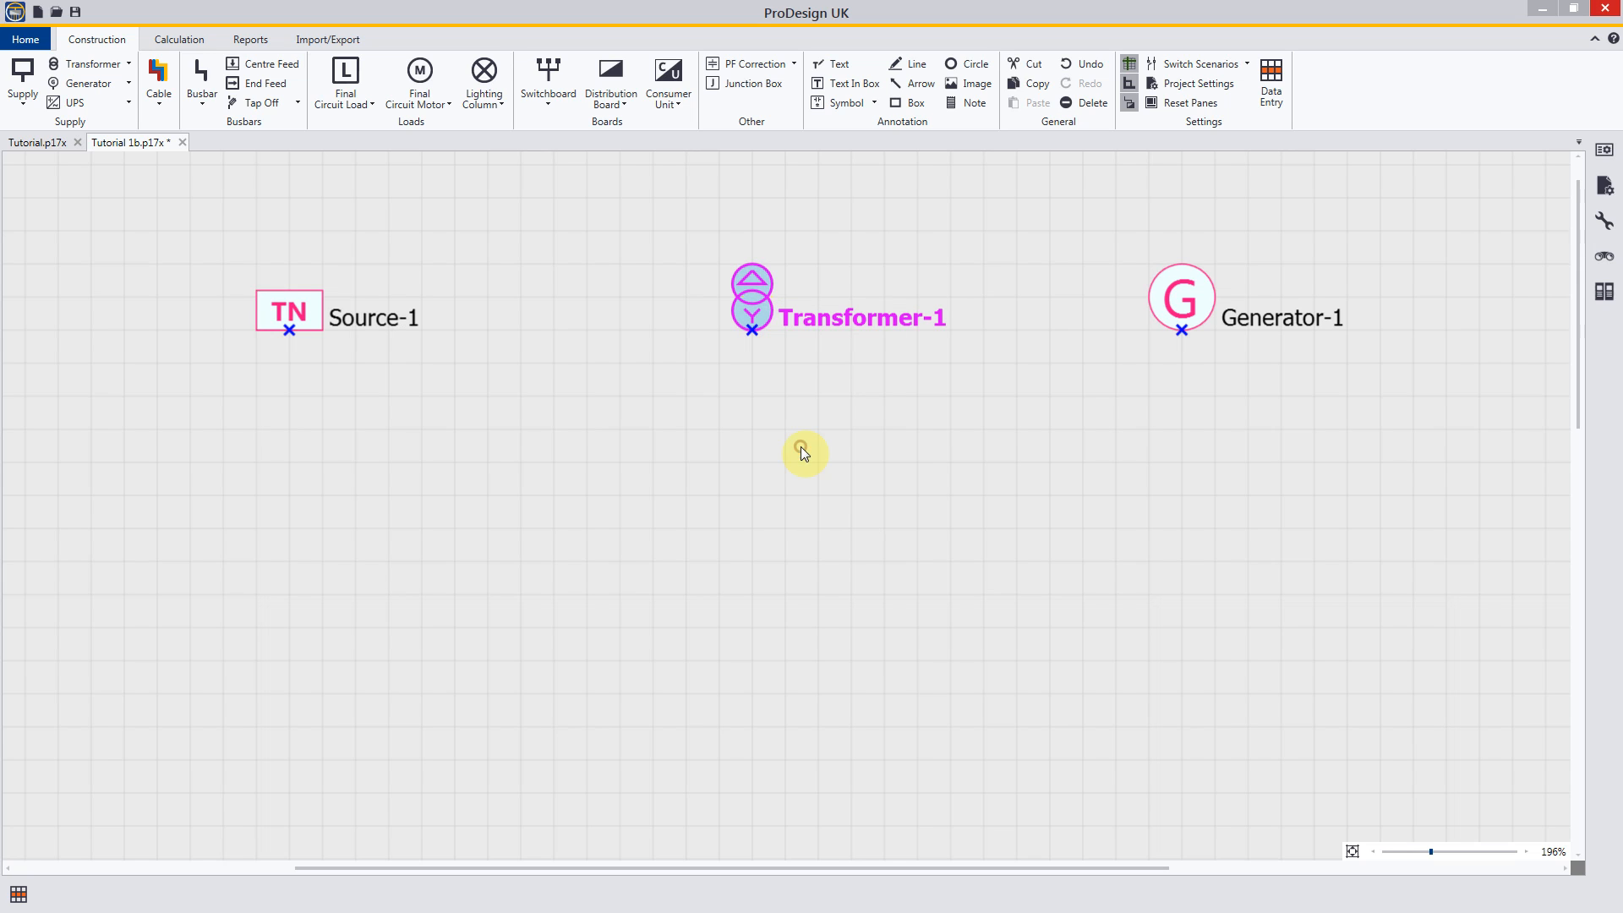
click(753, 377)
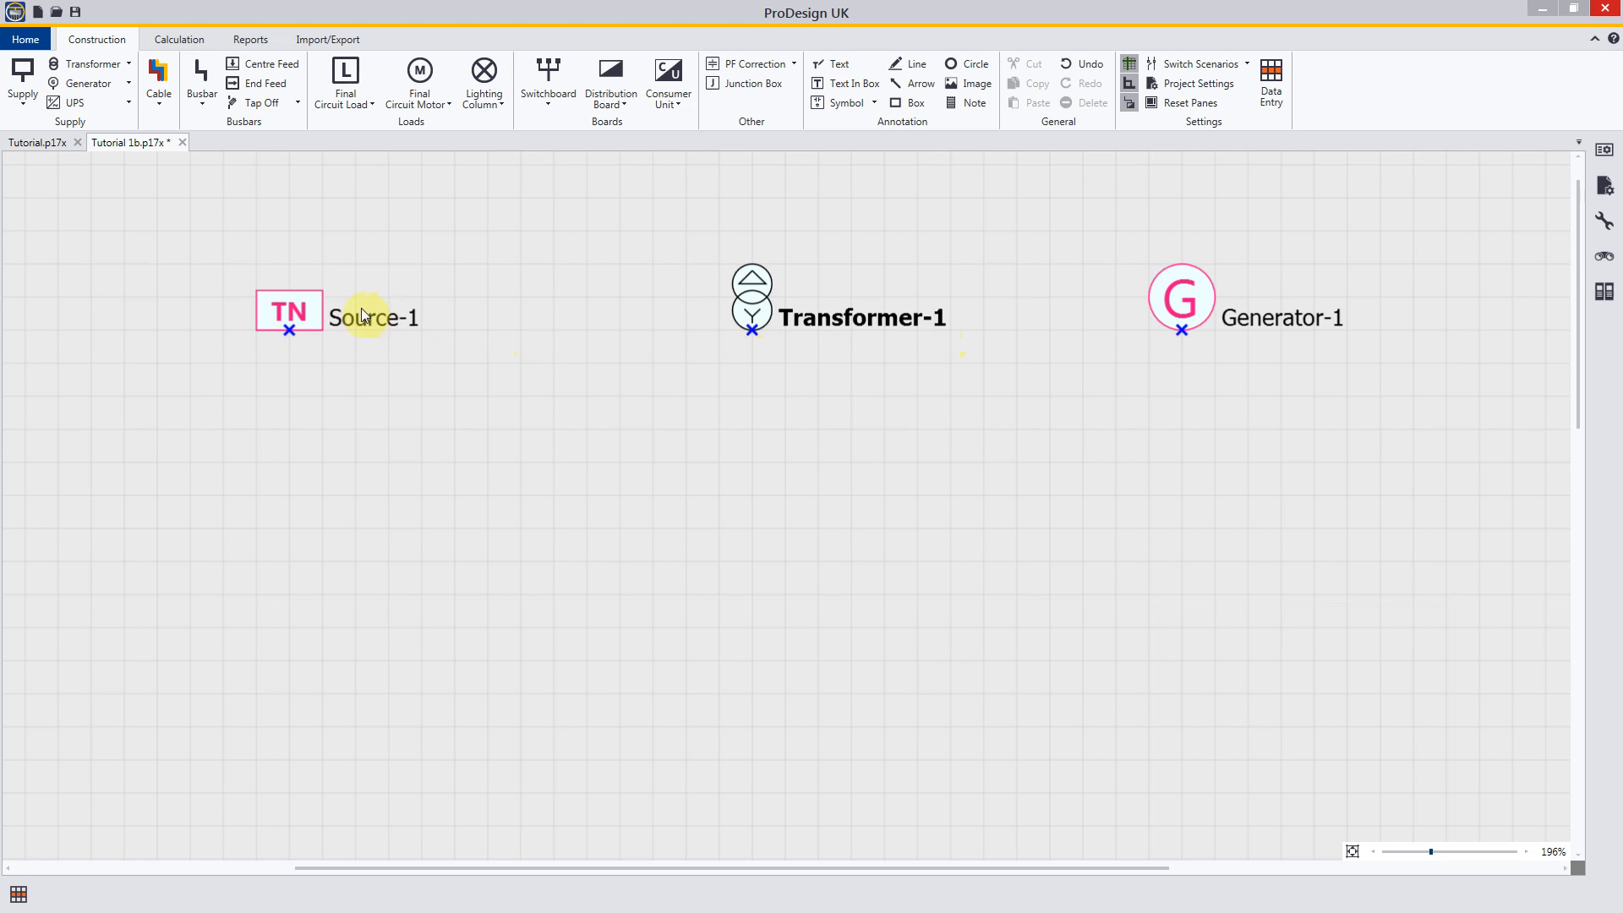
Step: Set Source-1 as the active source again
right_click(315, 310)
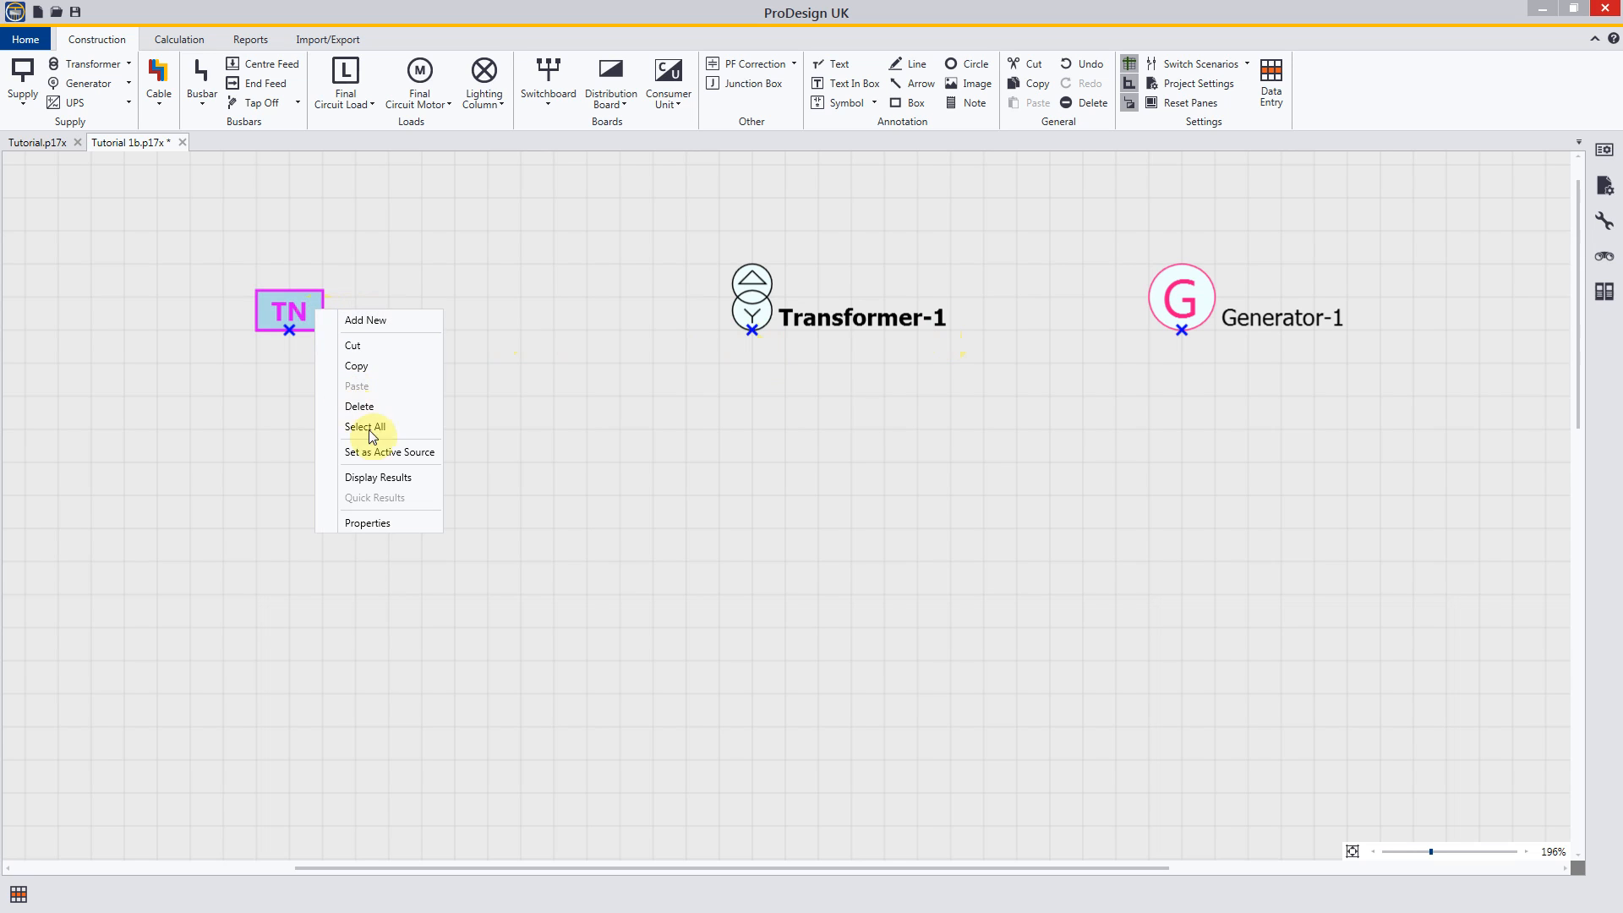
click(380, 456)
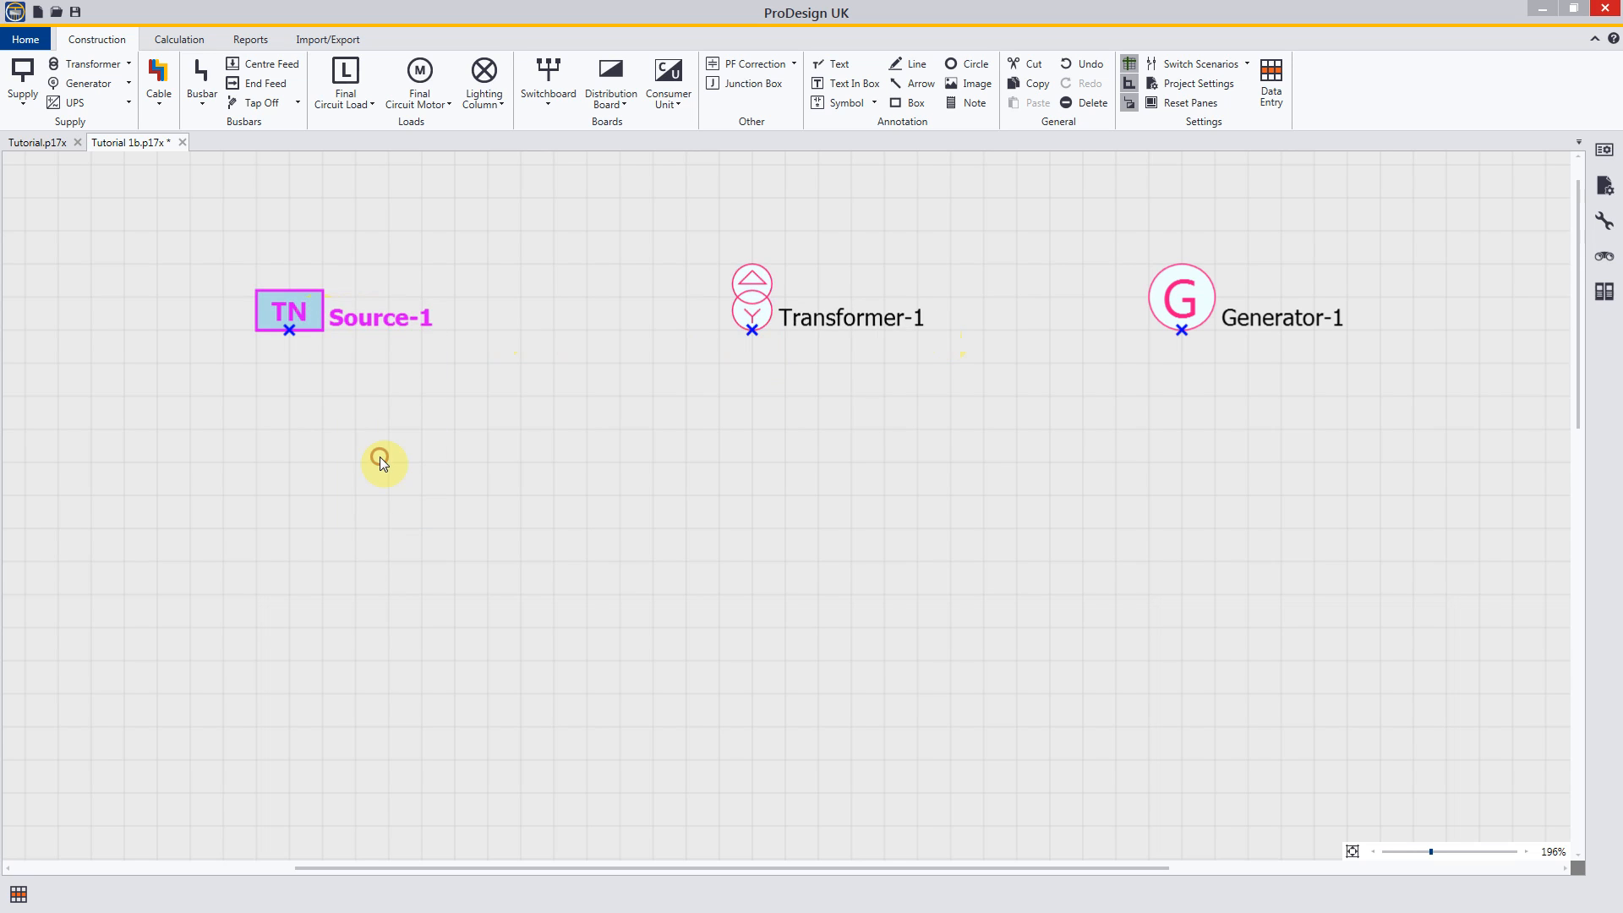
click(291, 372)
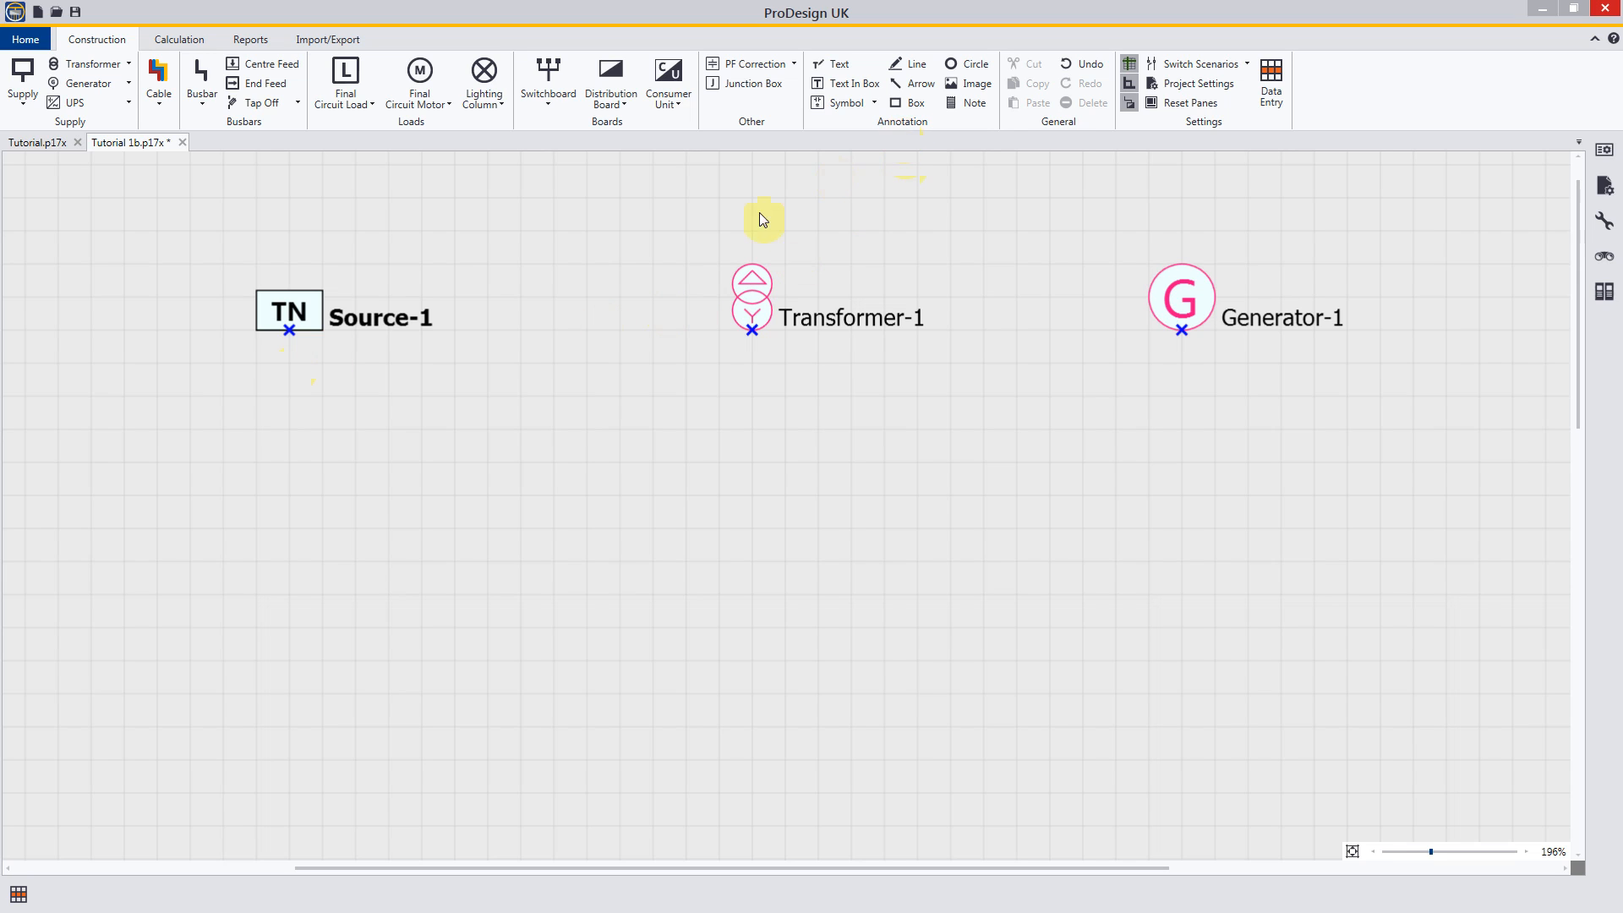
Step: Copy Source-1 and paste the duplicate between Source-1 and Transformer-1, level with both
click(313, 316)
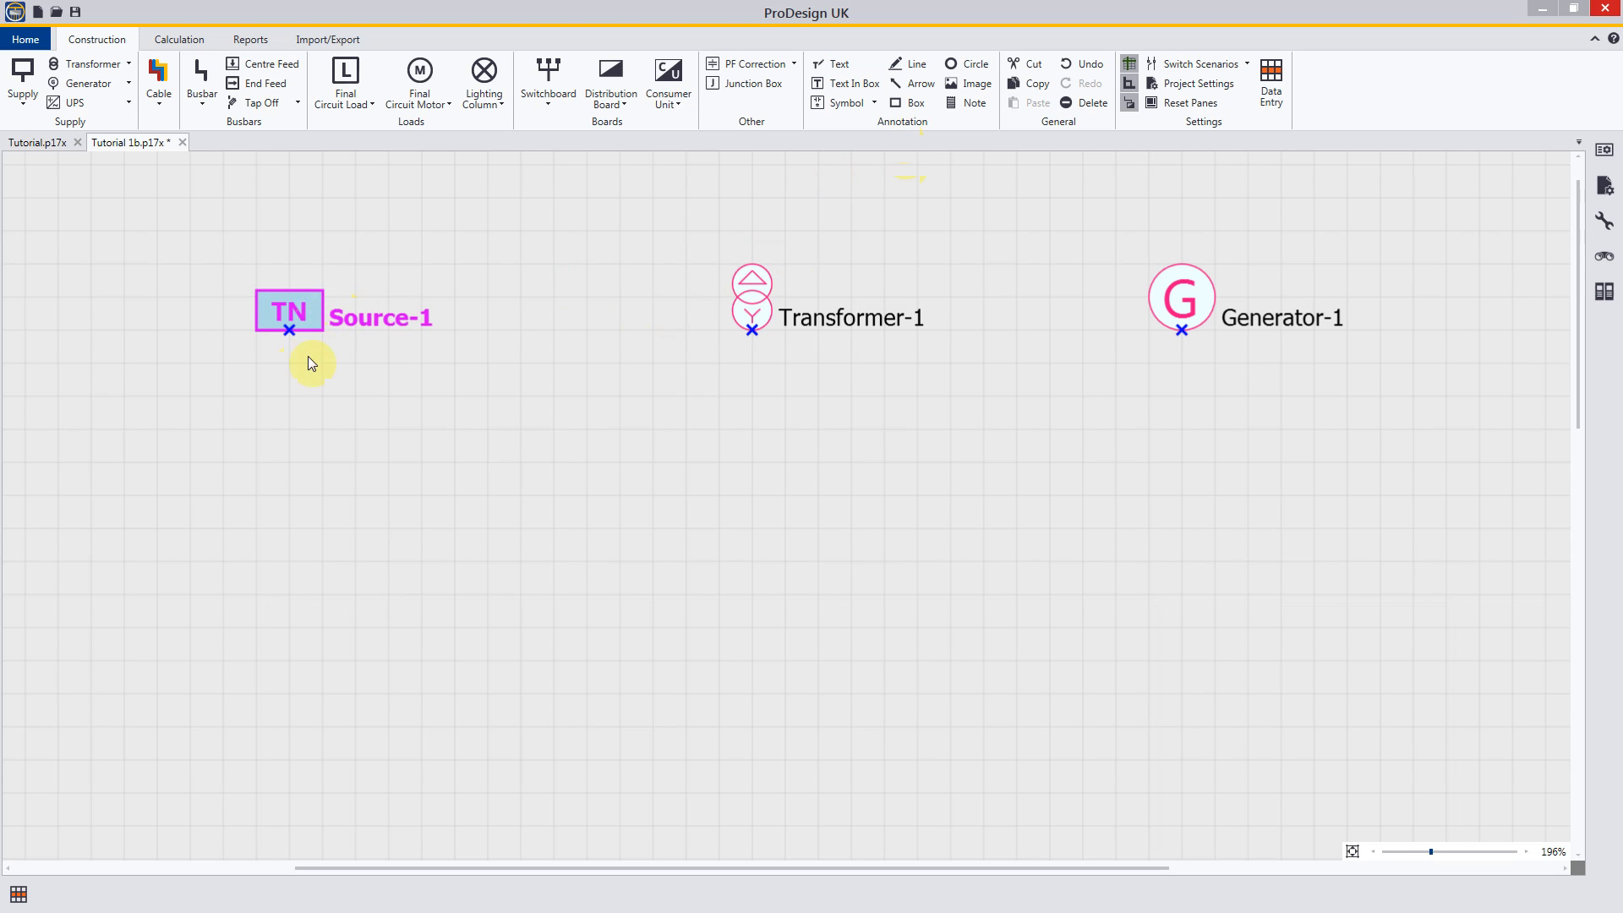
mouse_move(316, 313)
mouse_down()
mouse_move(318, 282)
mouse_move(371, 264)
mouse_move(442, 270)
mouse_move(499, 307)
mouse_move(392, 311)
mouse_move(232, 245)
mouse_move(139, 279)
mouse_move(196, 399)
mouse_move(372, 408)
mouse_move(414, 270)
mouse_move(356, 271)
mouse_move(325, 306)
mouse_up()
right_click(306, 310)
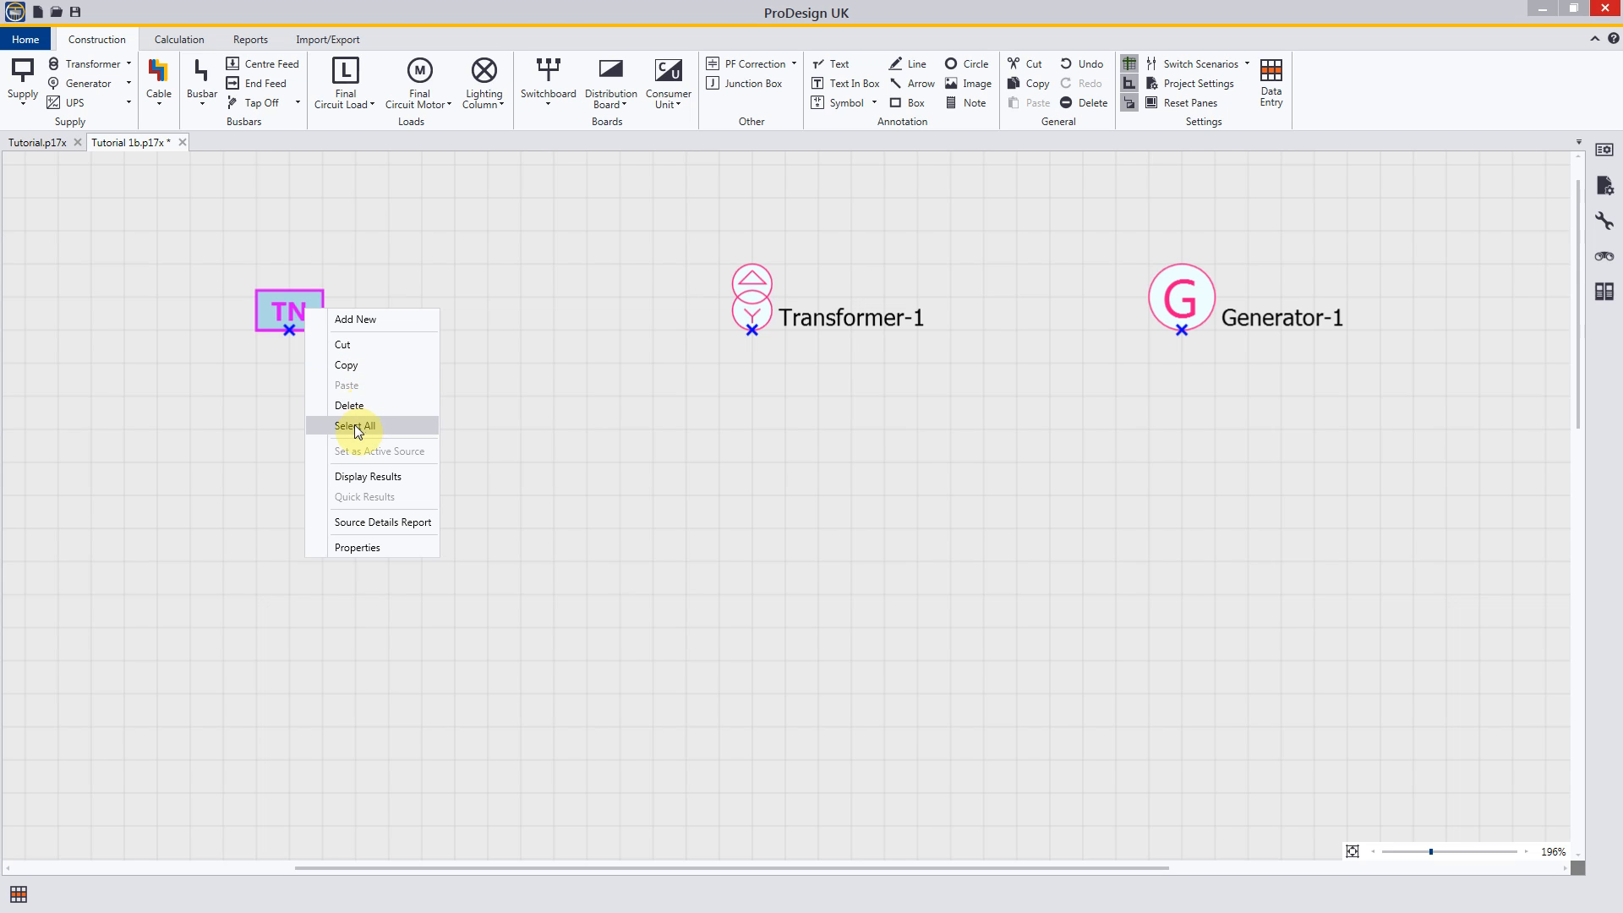
click(355, 365)
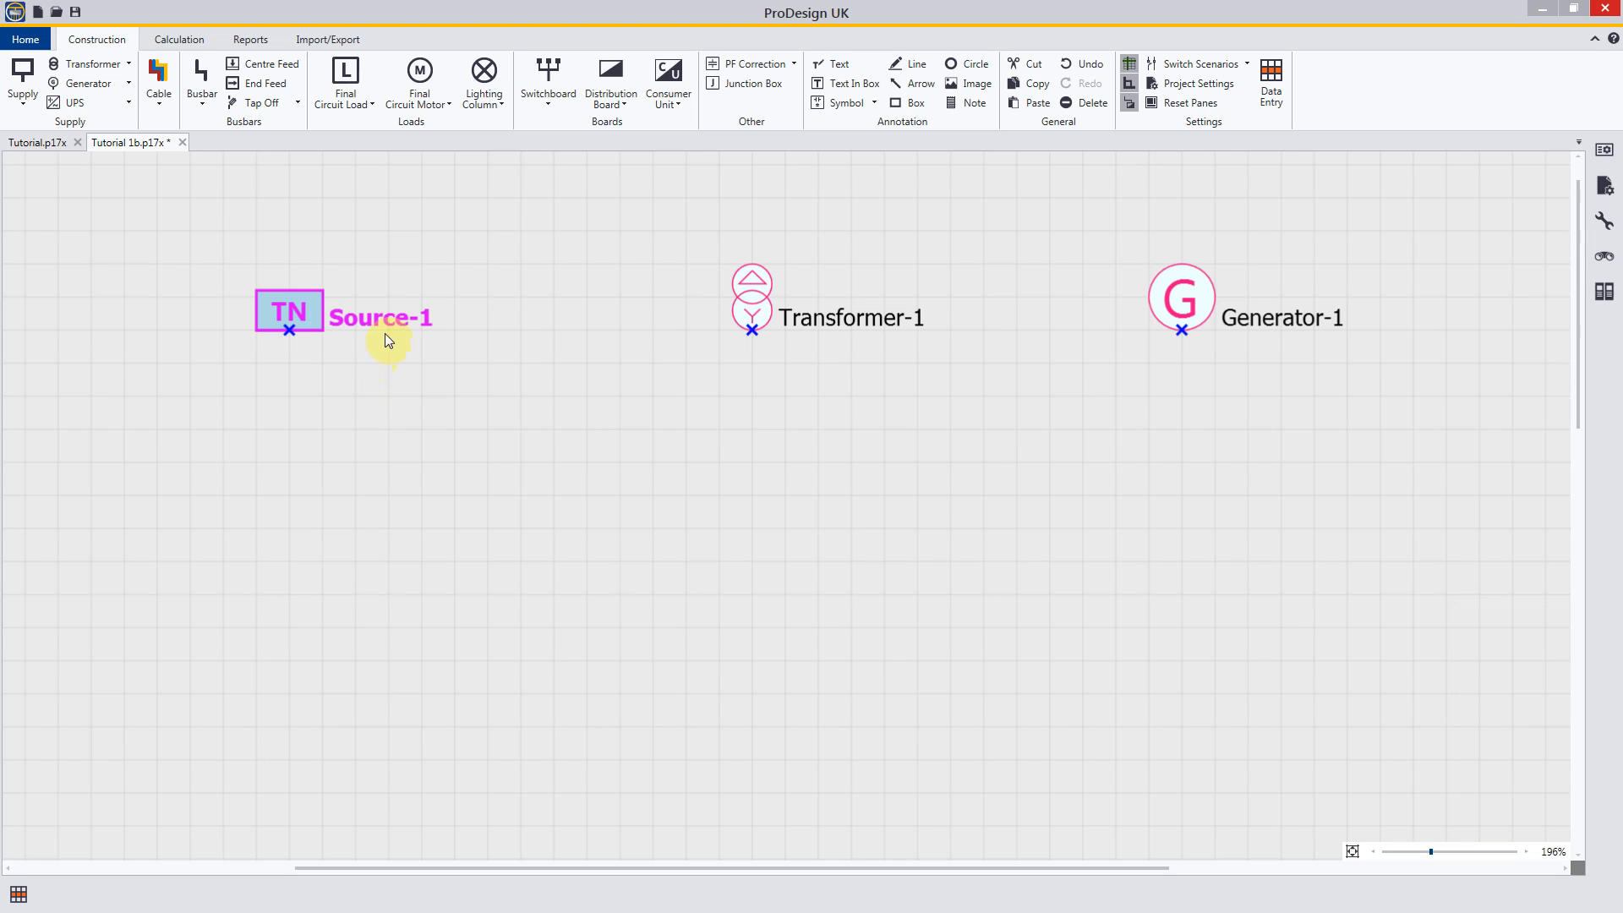
right_click(373, 361)
click(412, 441)
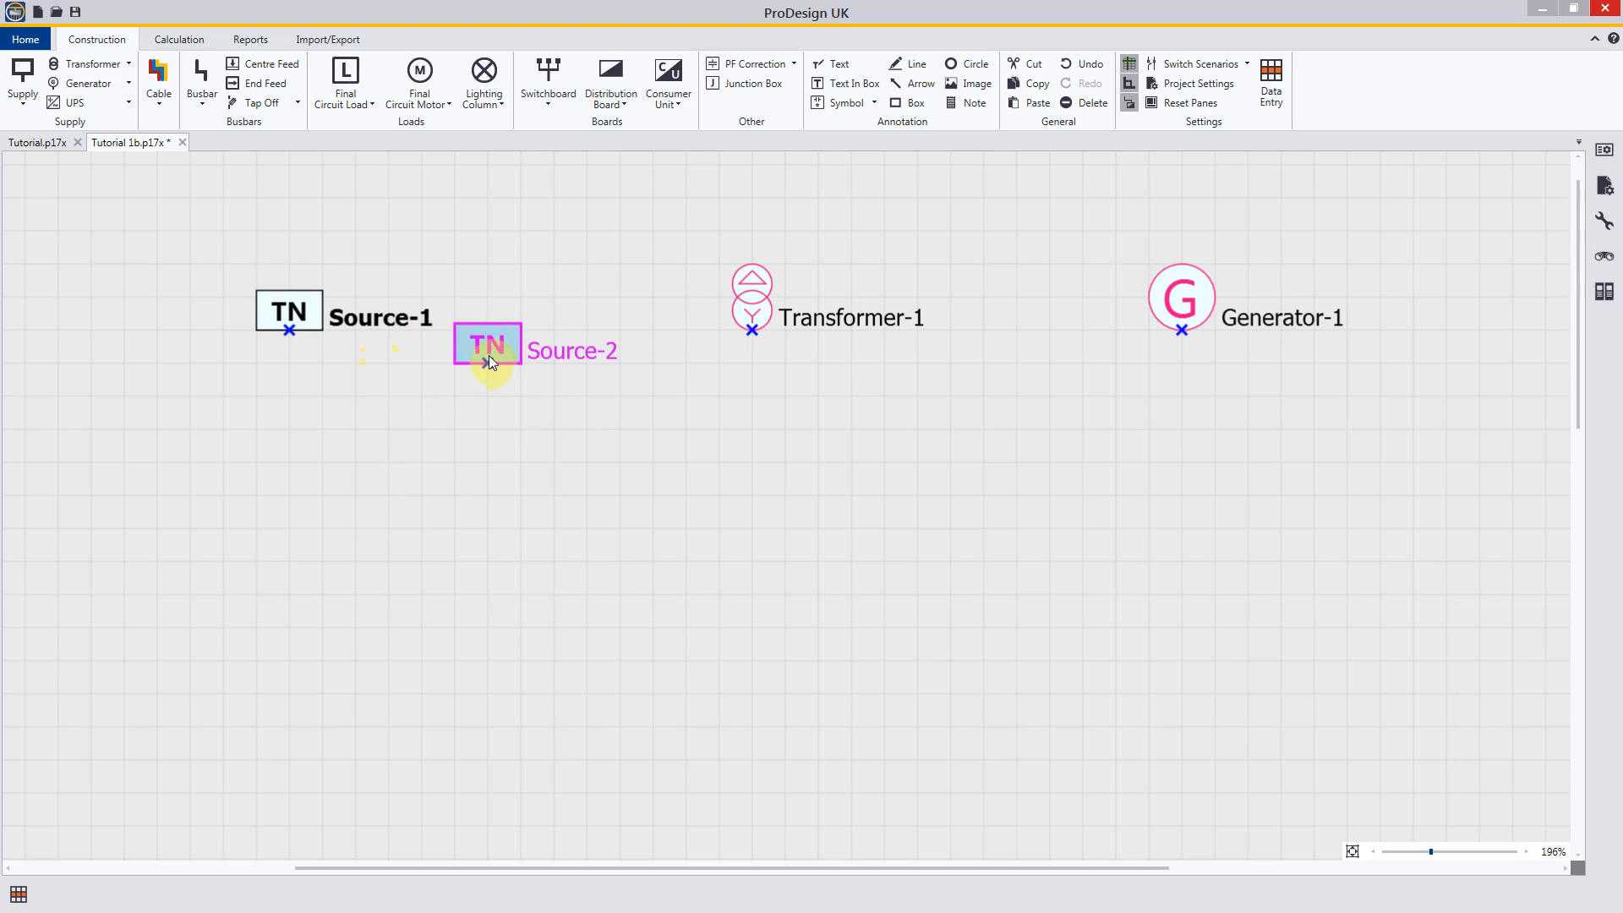
right_click(465, 414)
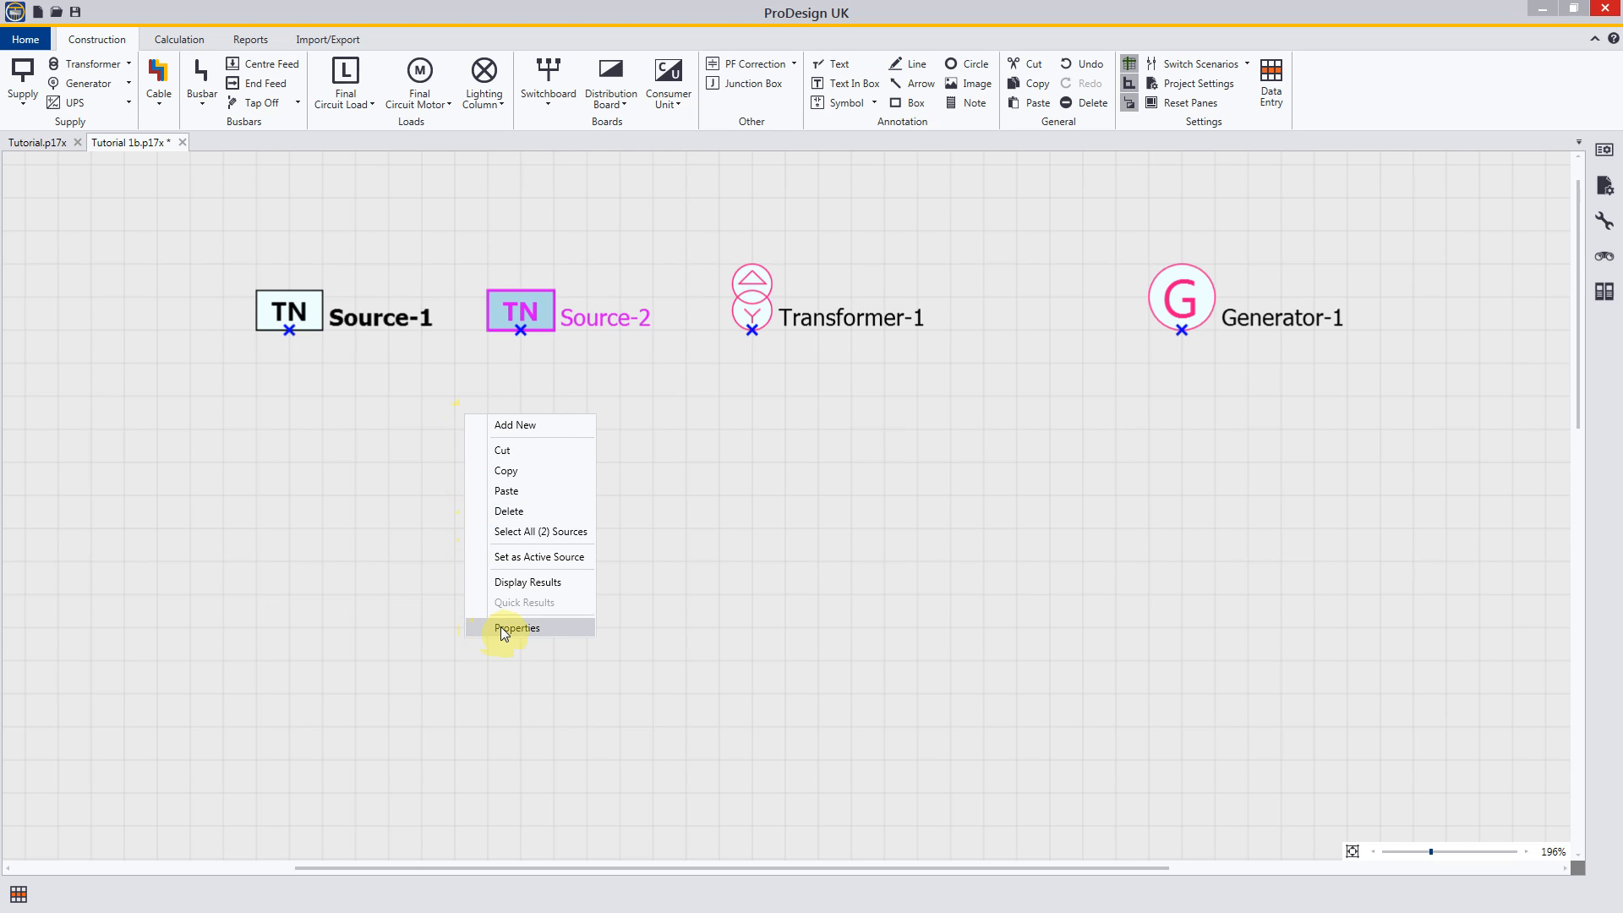
click(415, 456)
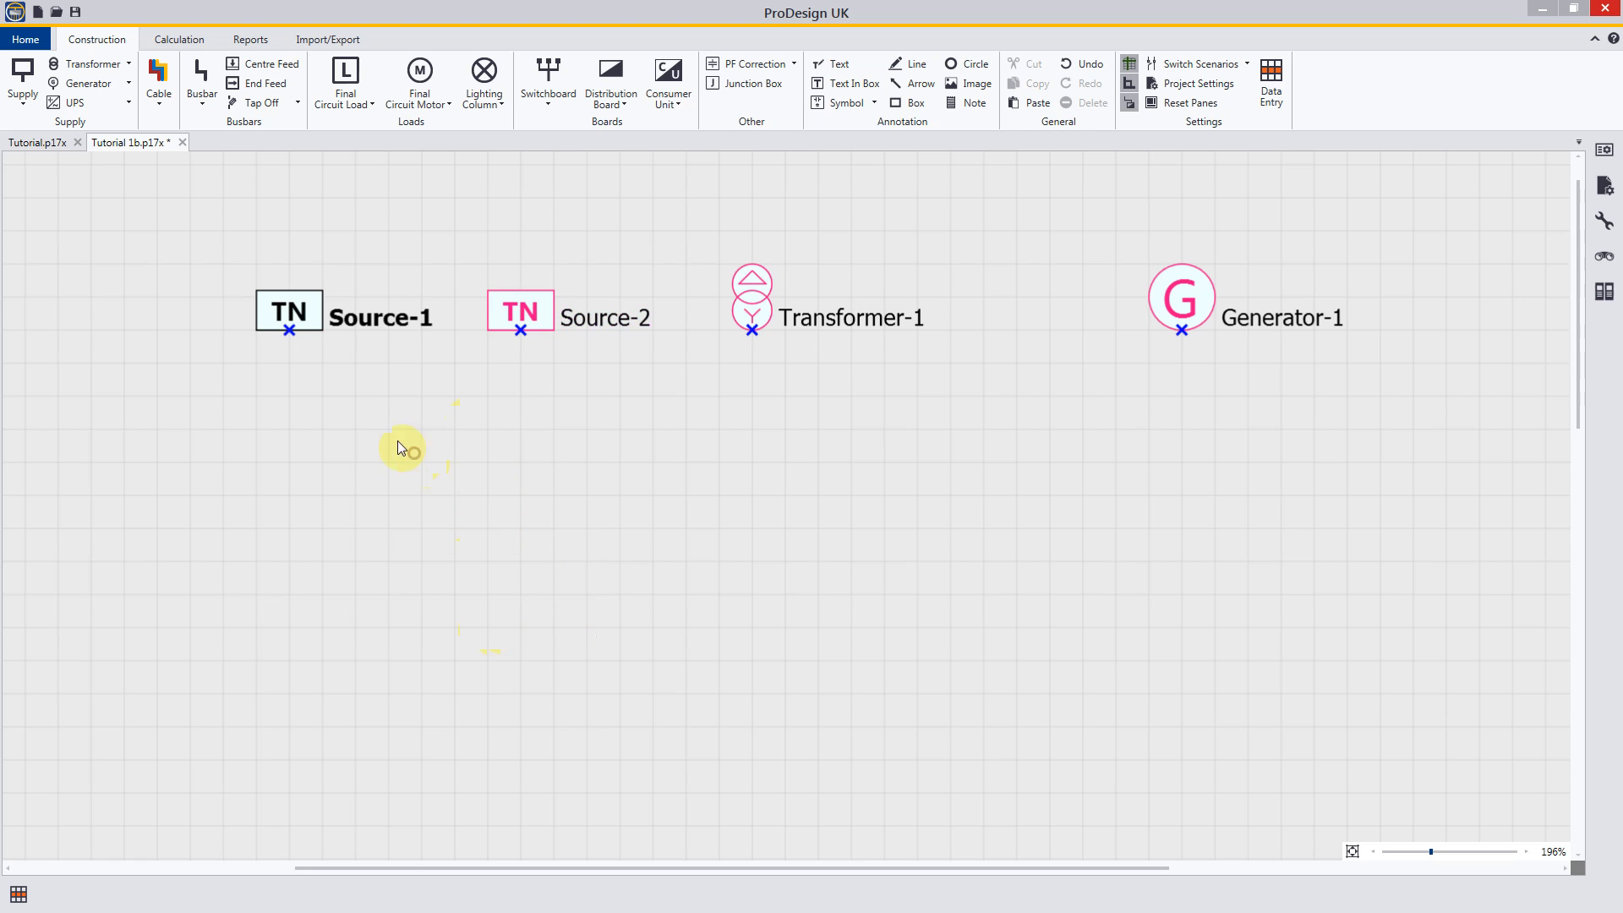
Step: Review the supply settings summary of Source-1, covering its connection, voltage and fault conditions
double_click(302, 311)
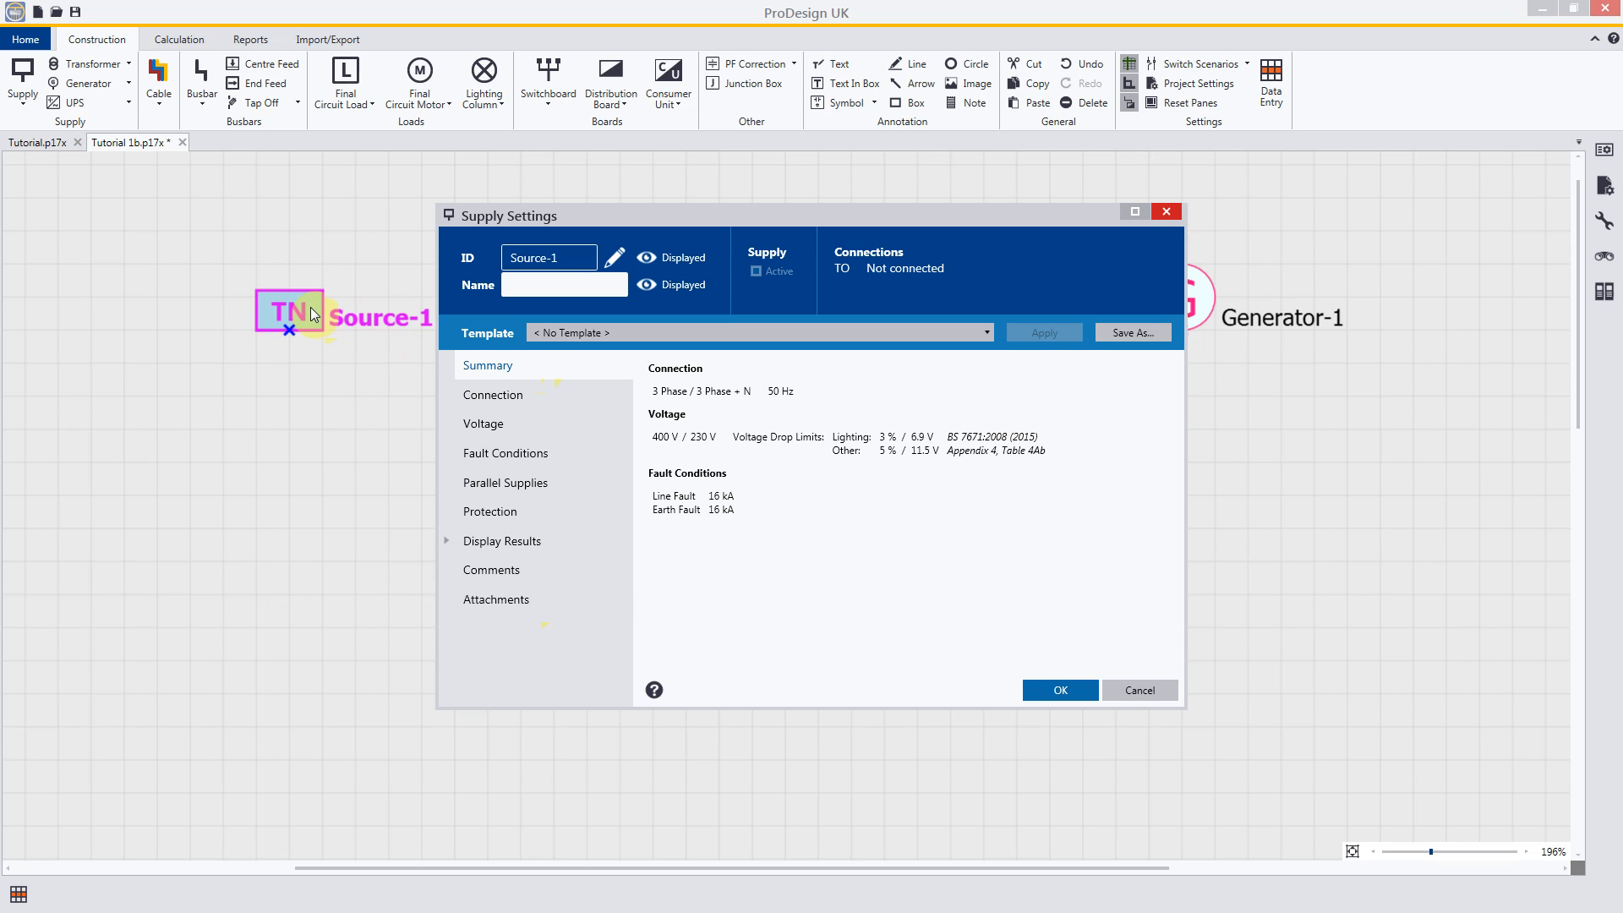
click(1061, 690)
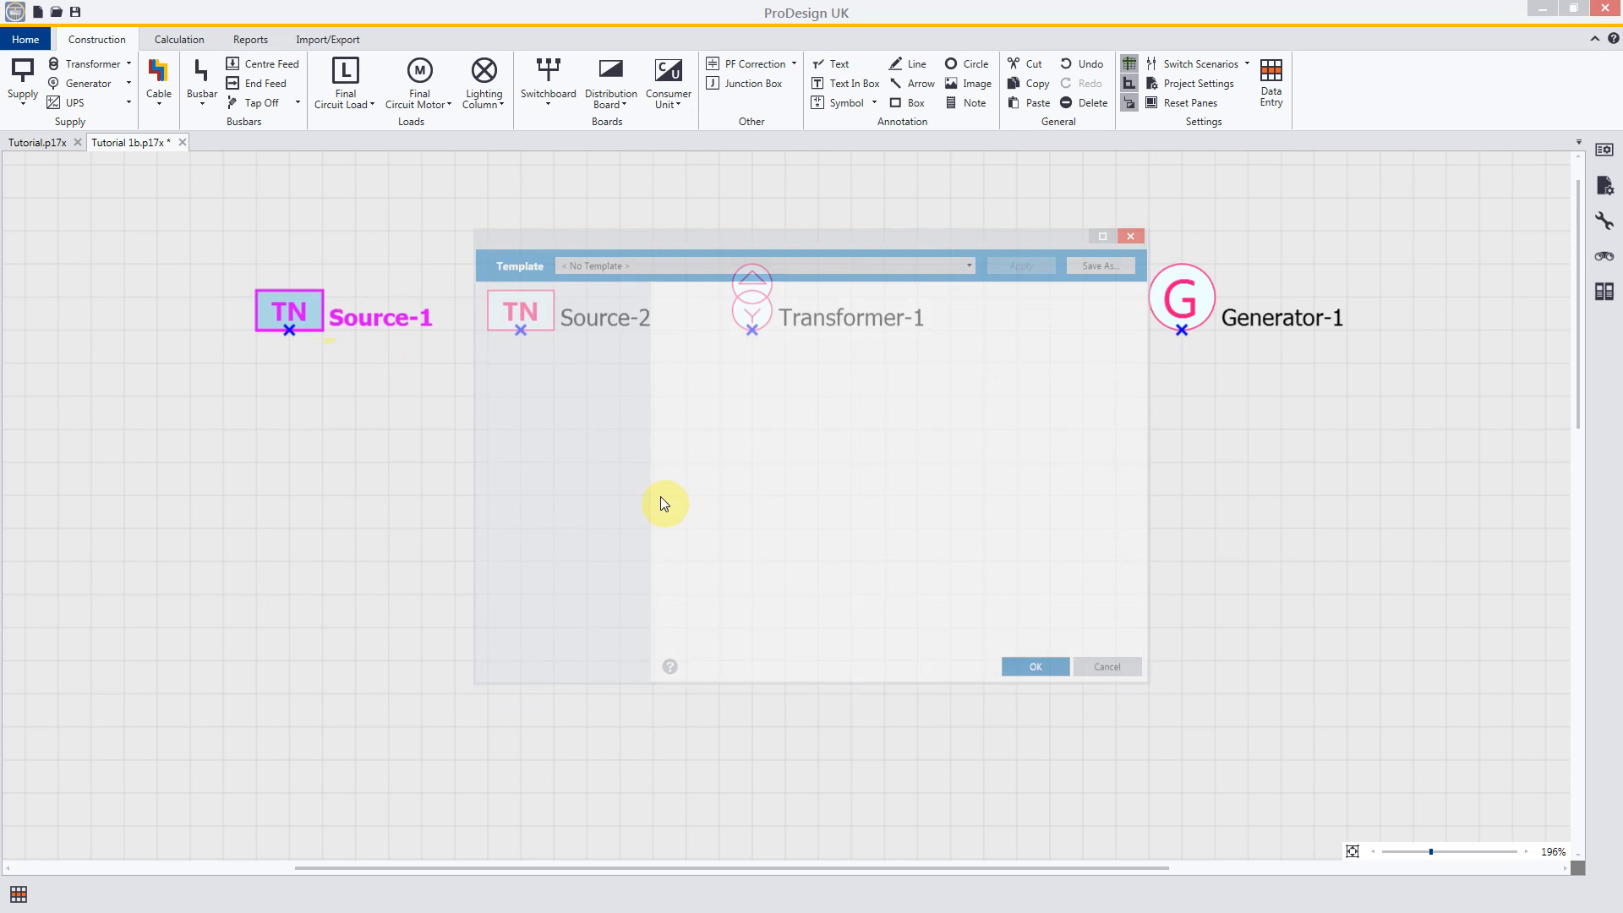
click(587, 423)
Step: Delete the duplicate supply, Source-2, from the schematic
click(549, 311)
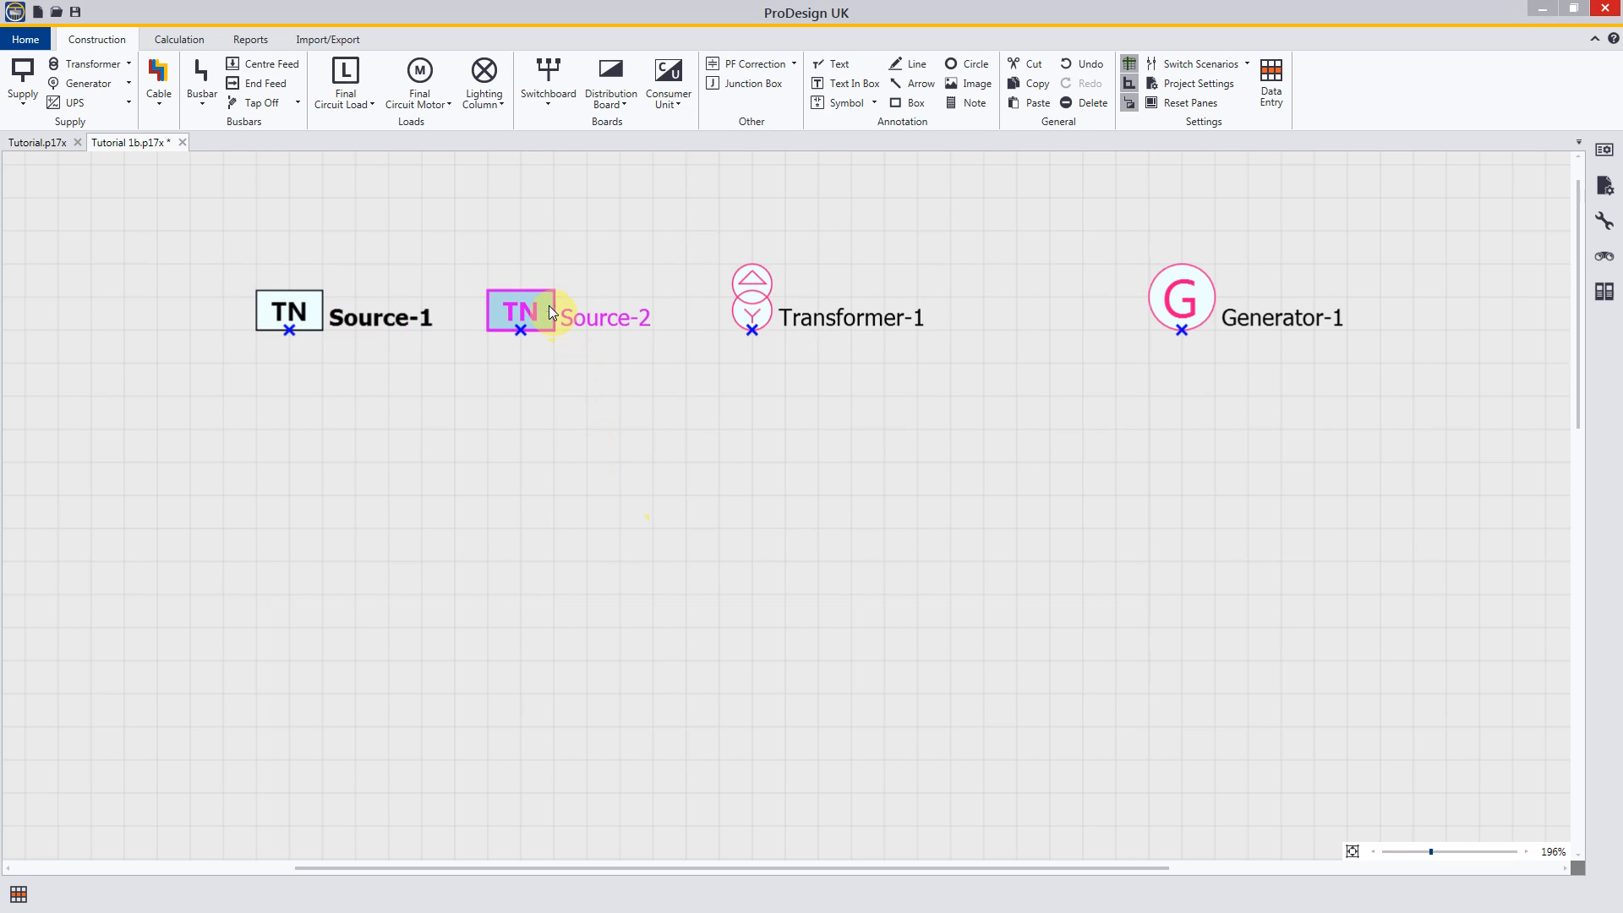
key(Delete)
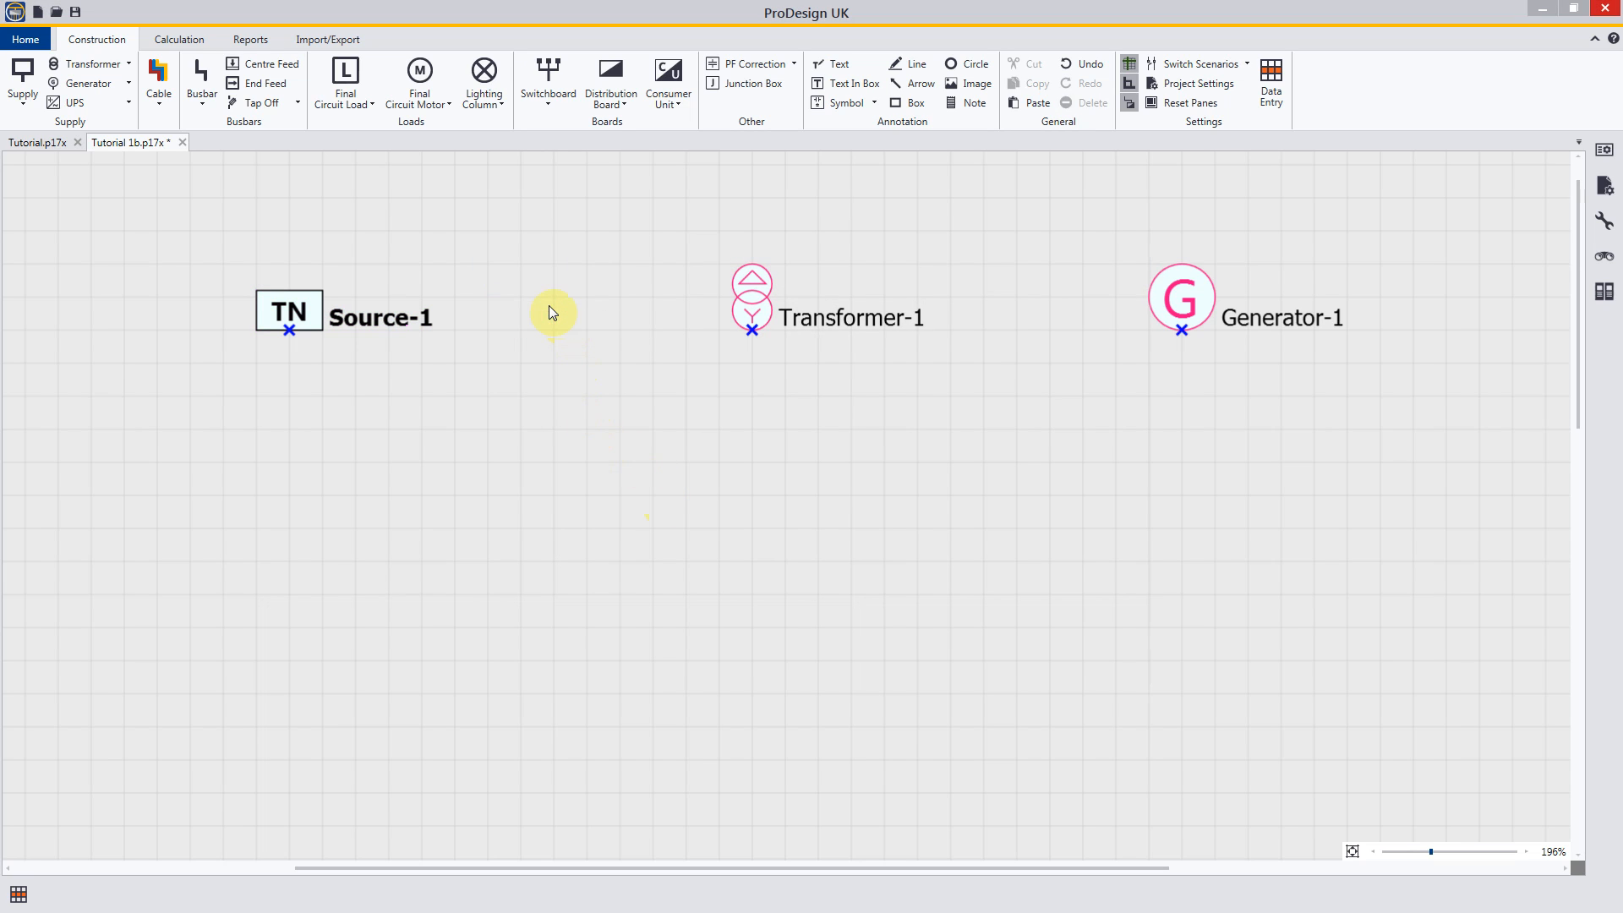
key(Escape)
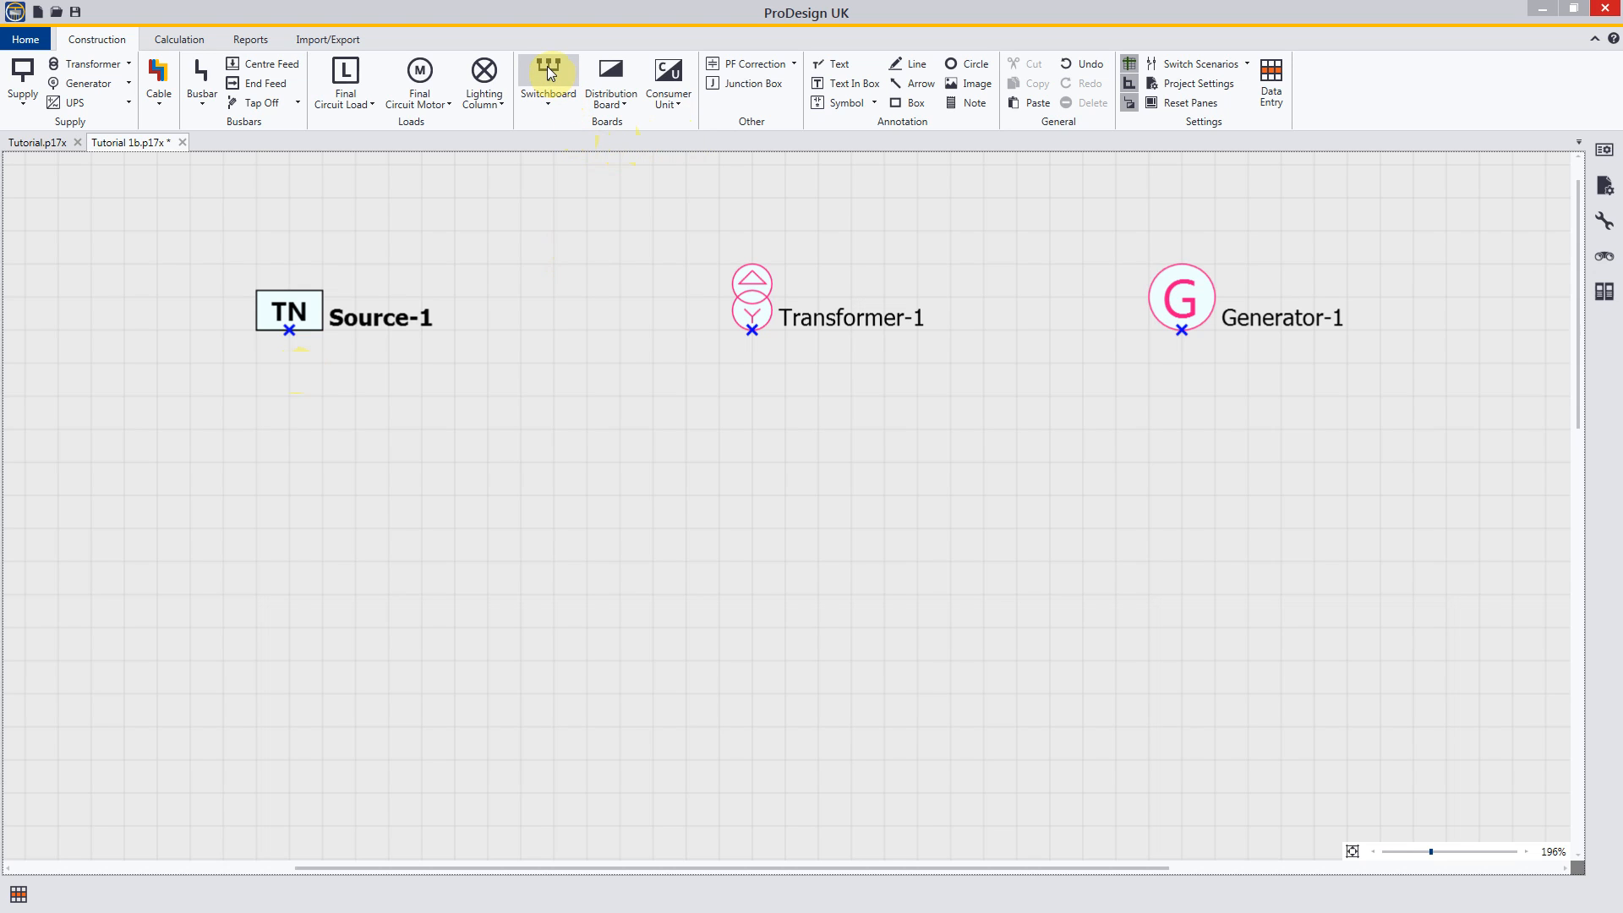
Step: Place one switchboard below Source-1, centred under its connection point, and finish placing switchboards
click(542, 88)
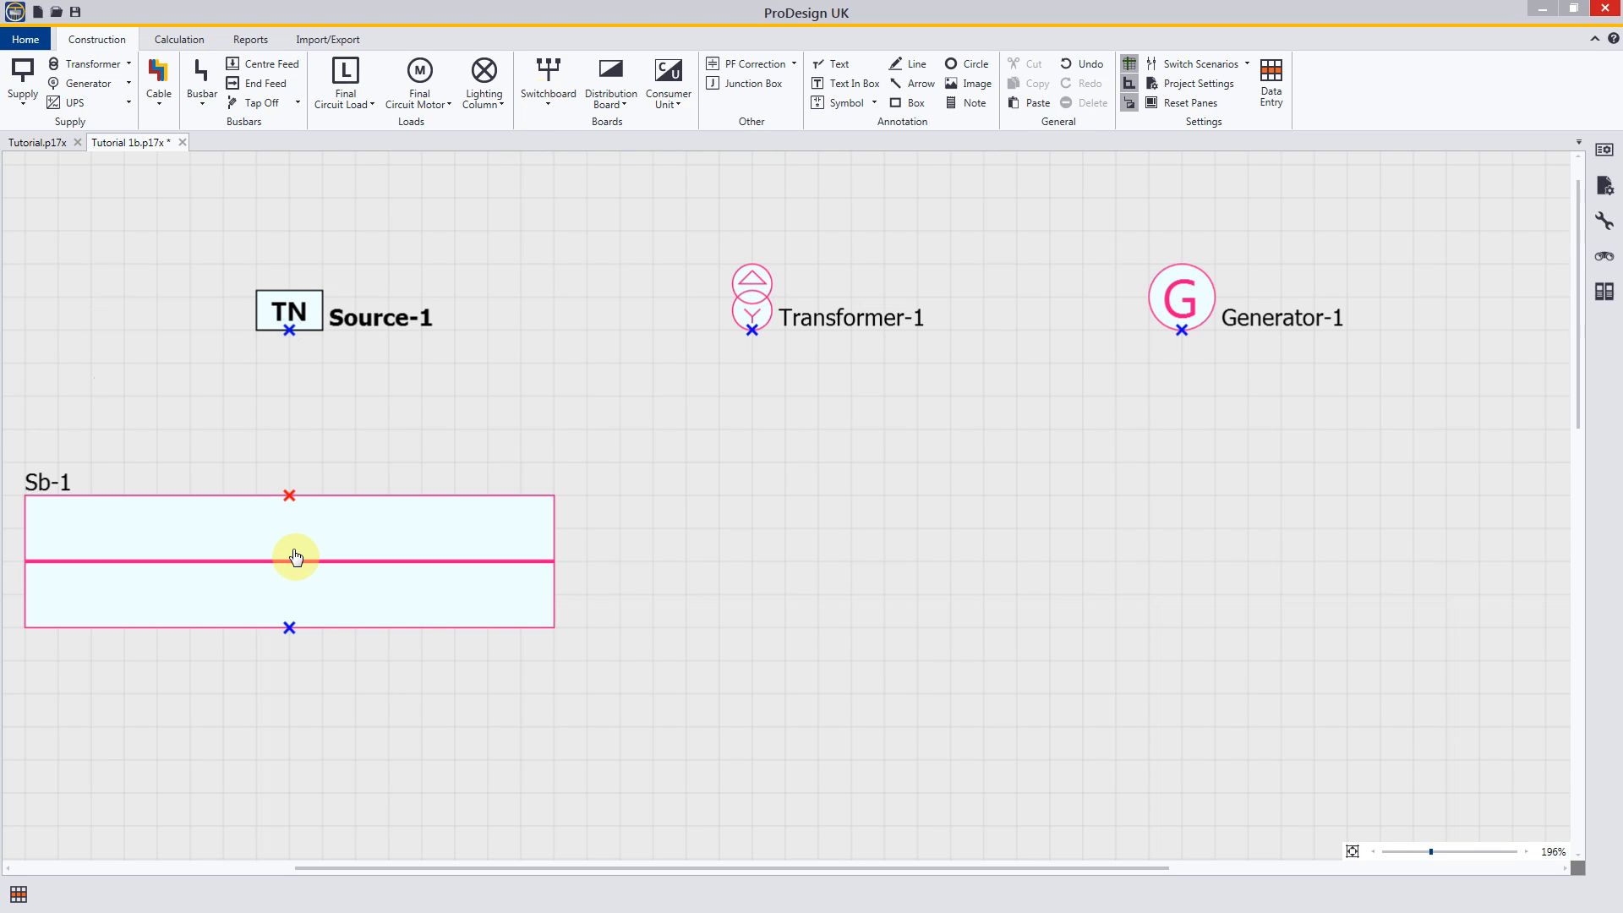
click(295, 557)
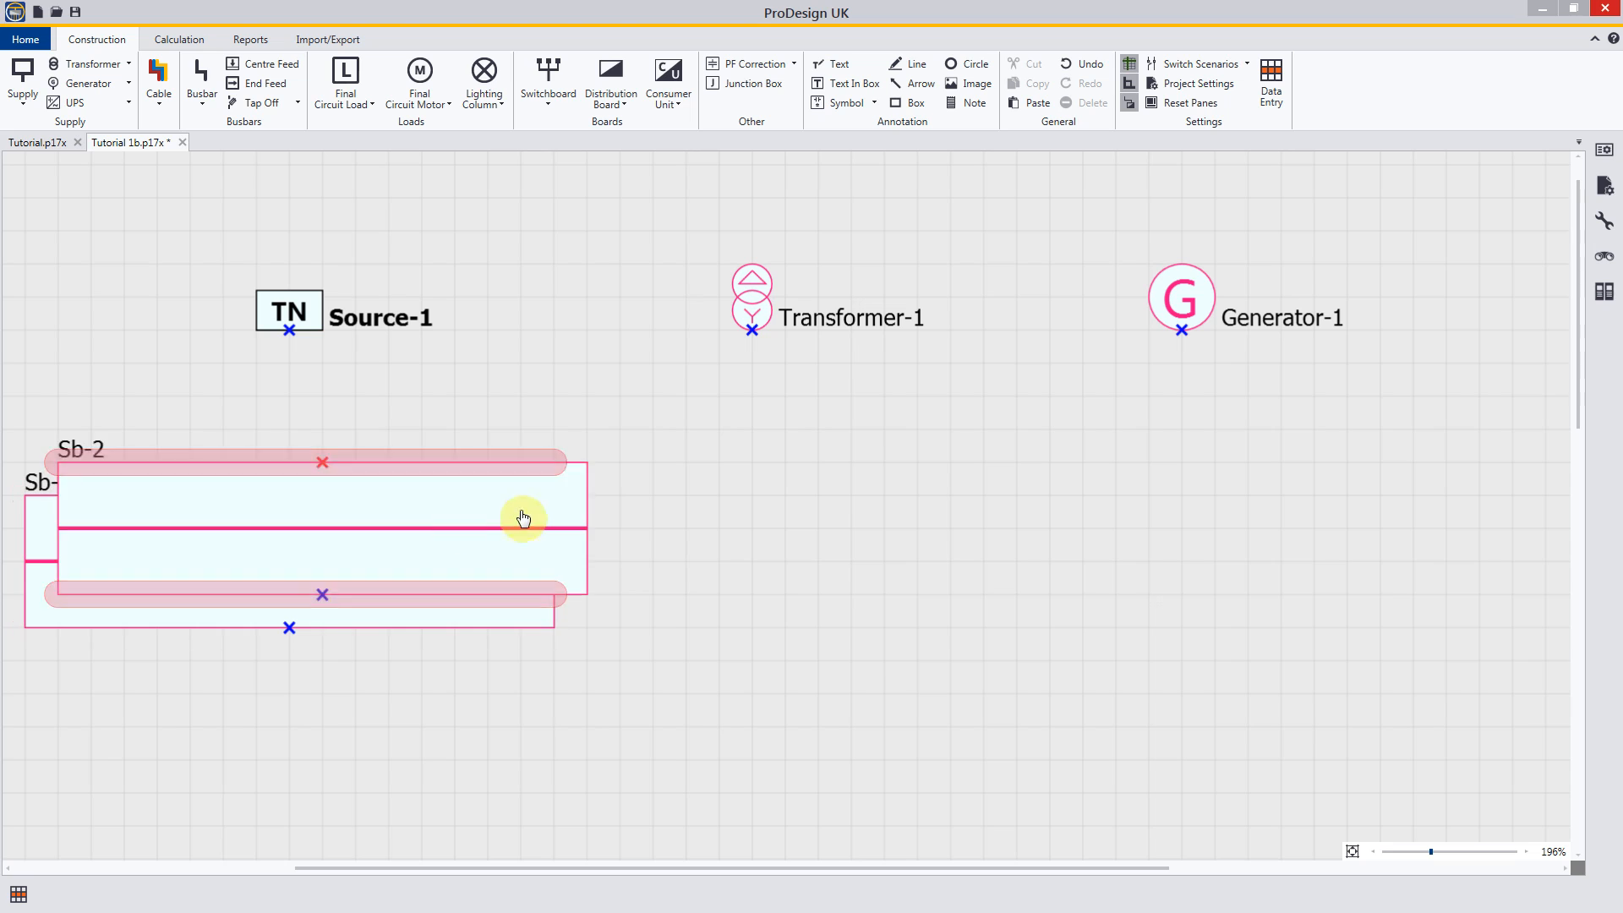
click(881, 535)
right_click(881, 535)
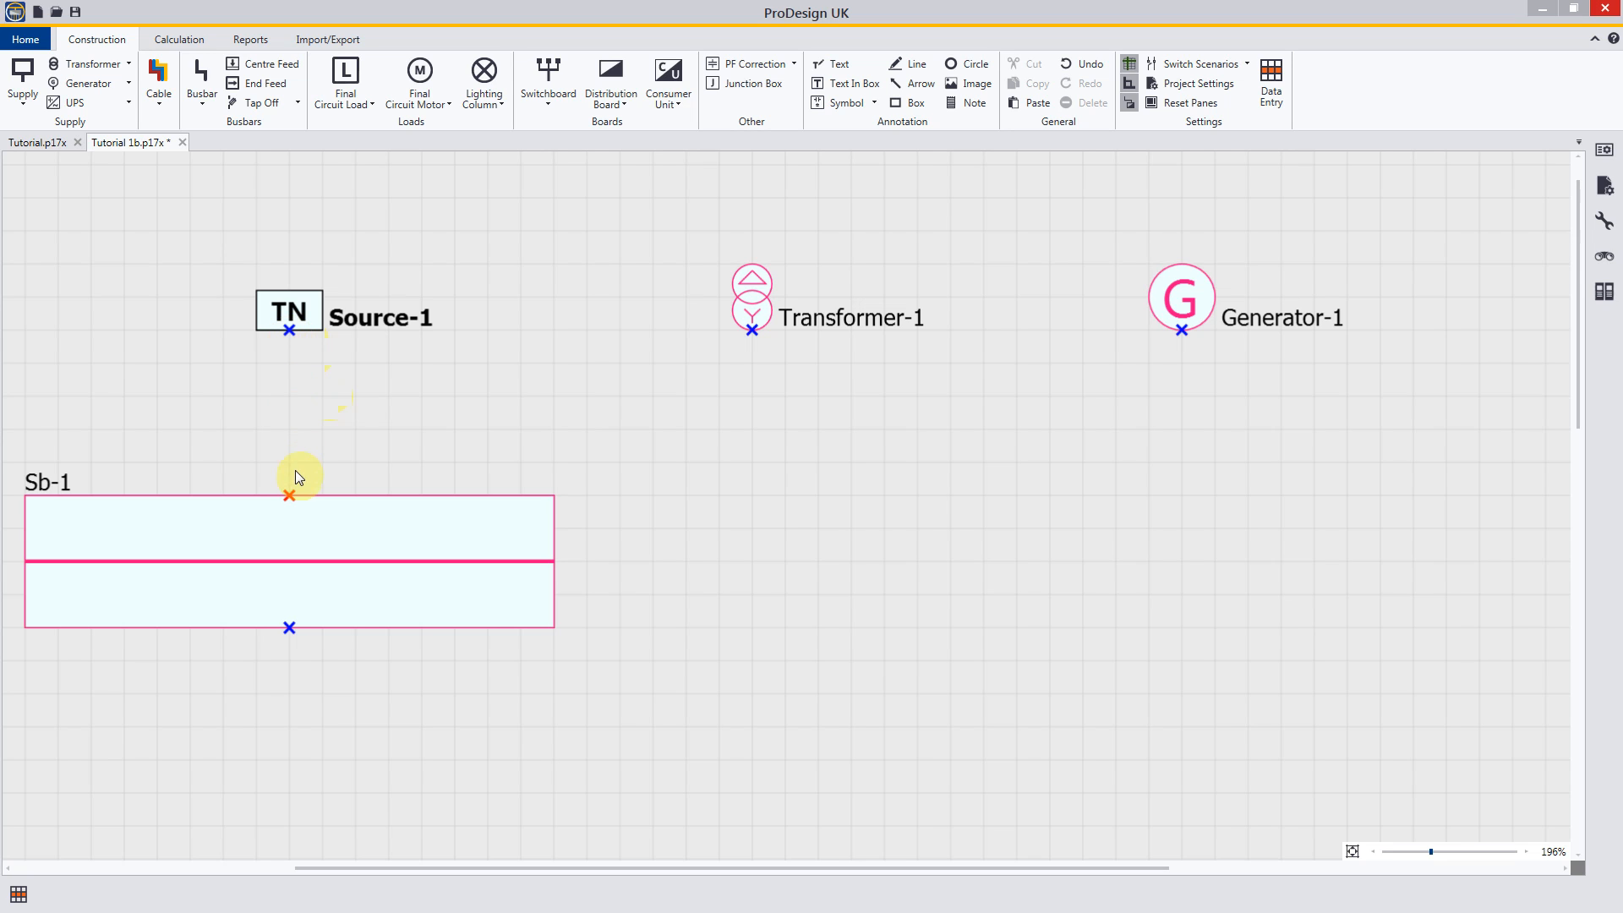
Step: Move switchboard Sb-1 up so that its incoming connection point attaches directly to Source-1
click(289, 496)
click(327, 556)
drag(328, 554, 344, 429)
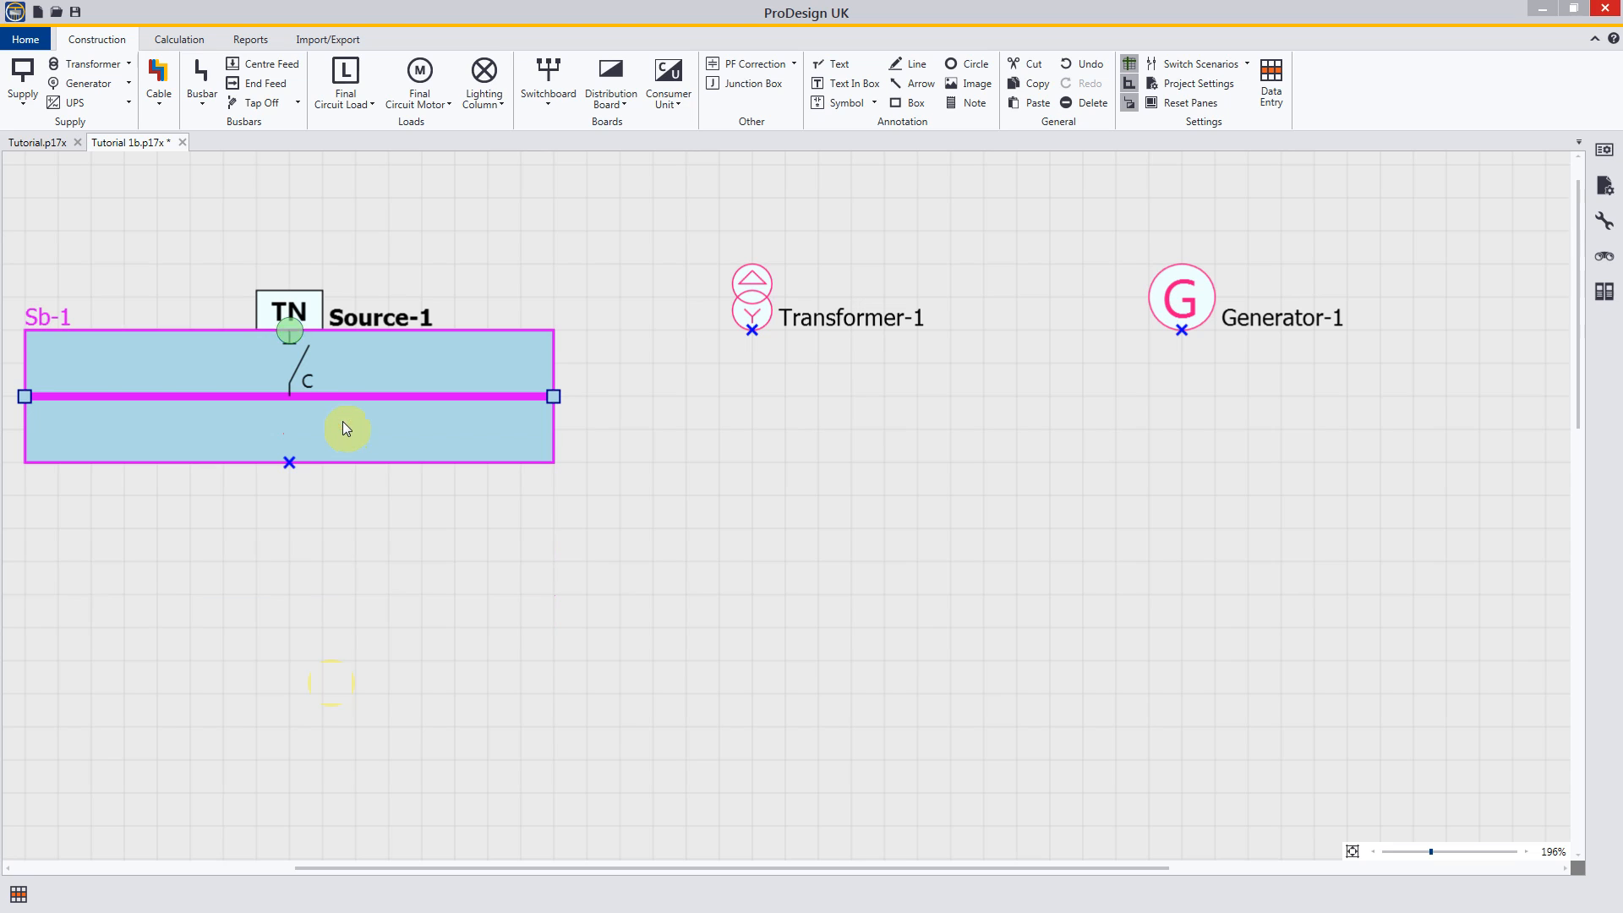
click(344, 540)
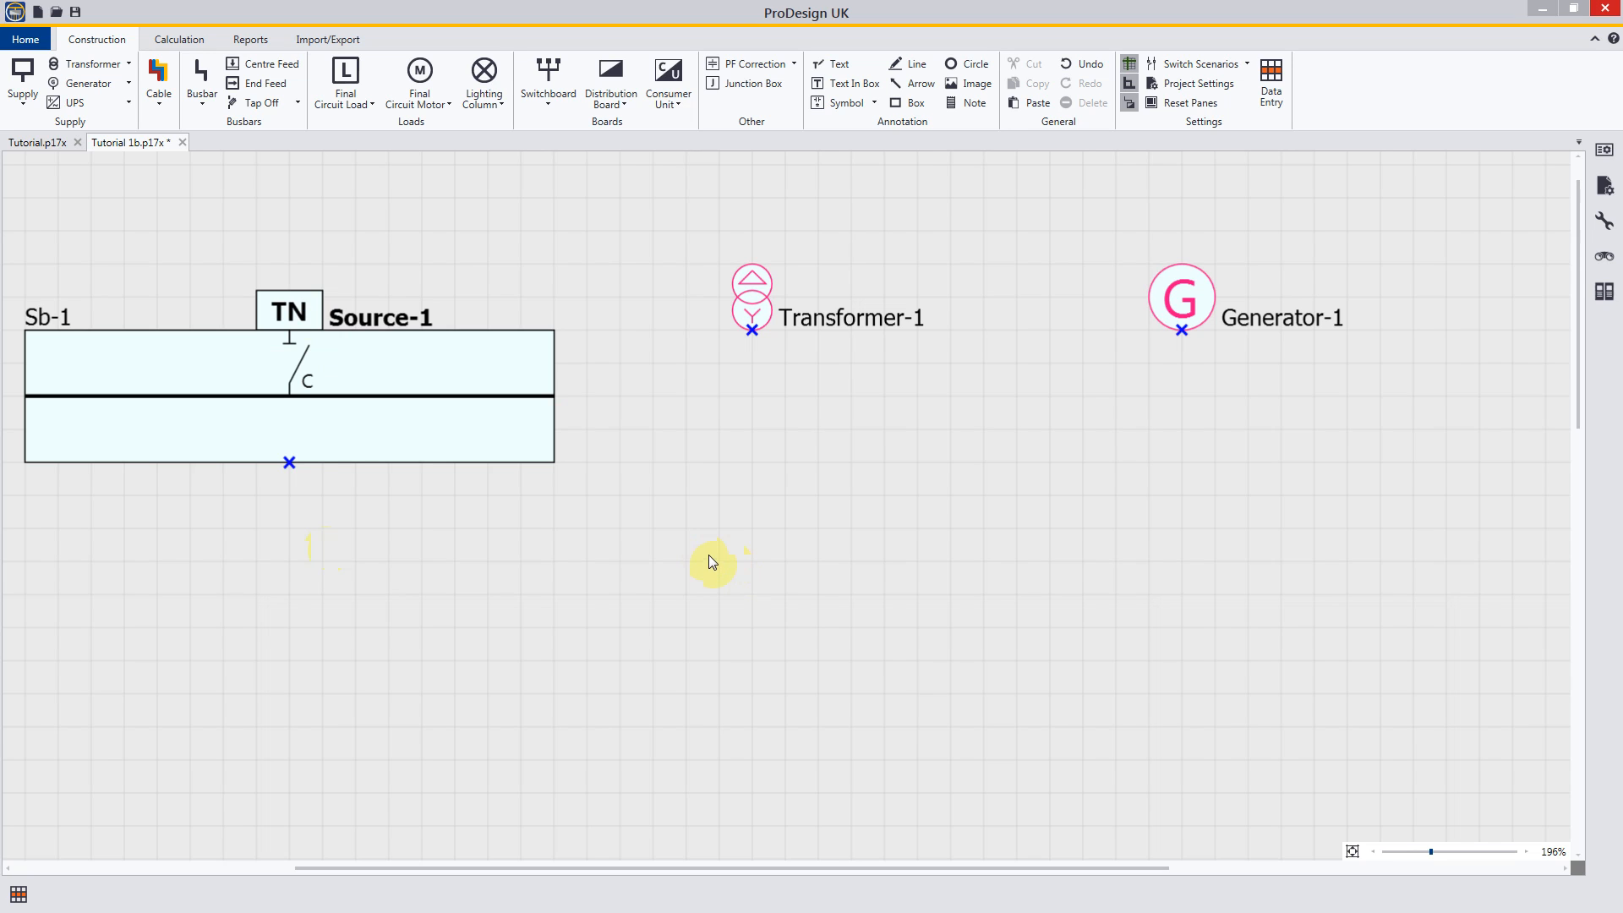
Step: Detach switchboard Sb-1 from Source-1 by moving it back down, leaving space between them
click(428, 370)
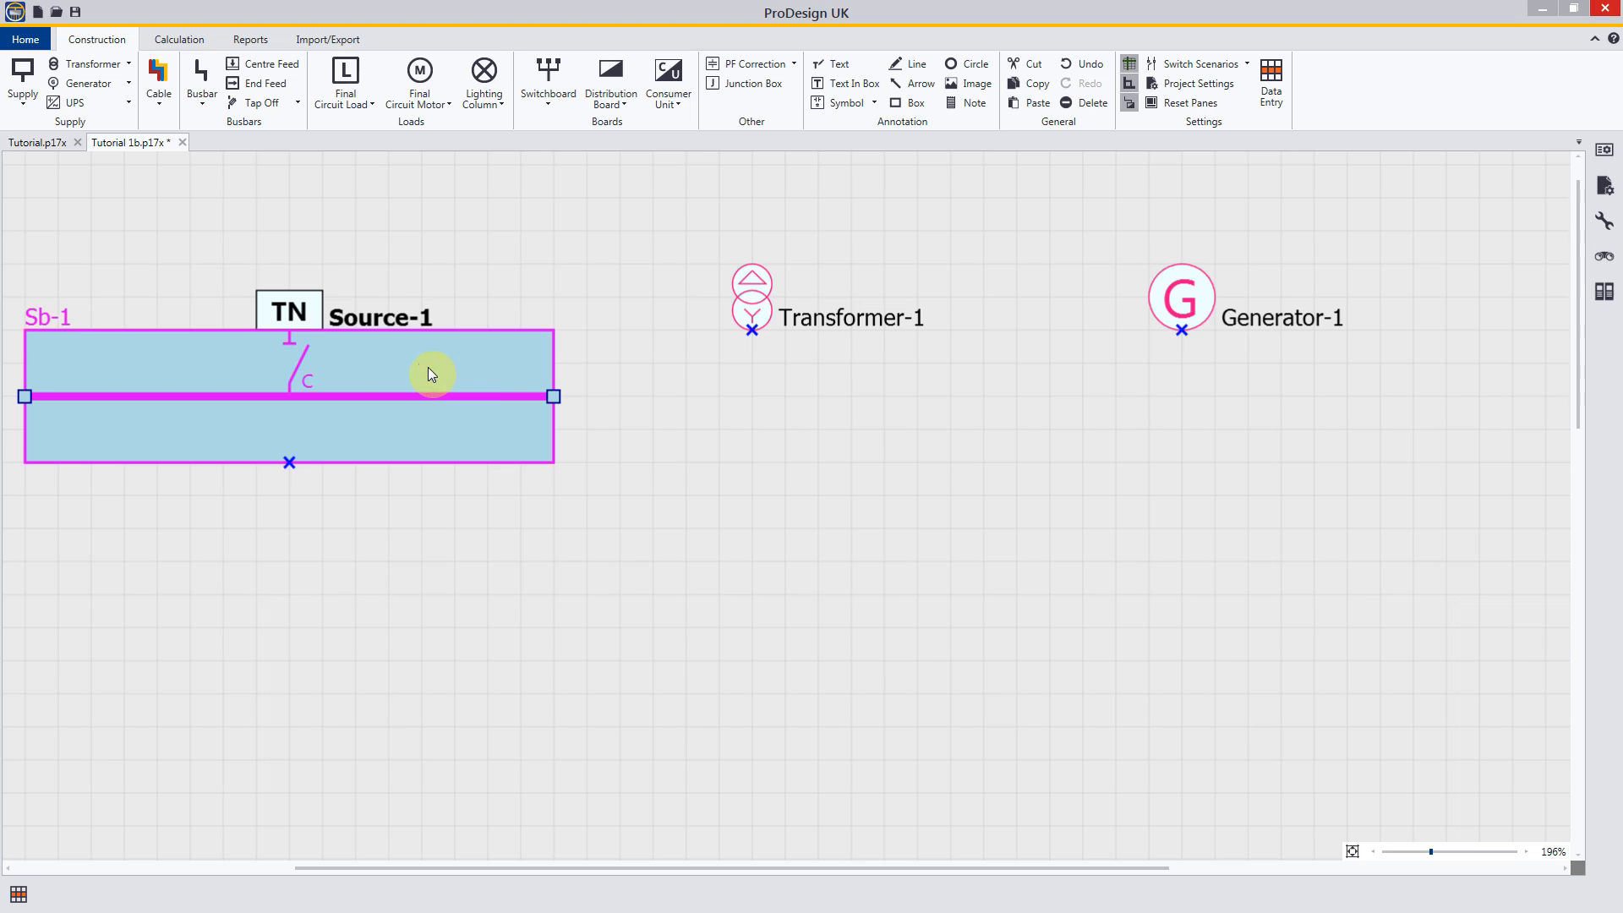
drag(428, 368, 423, 542)
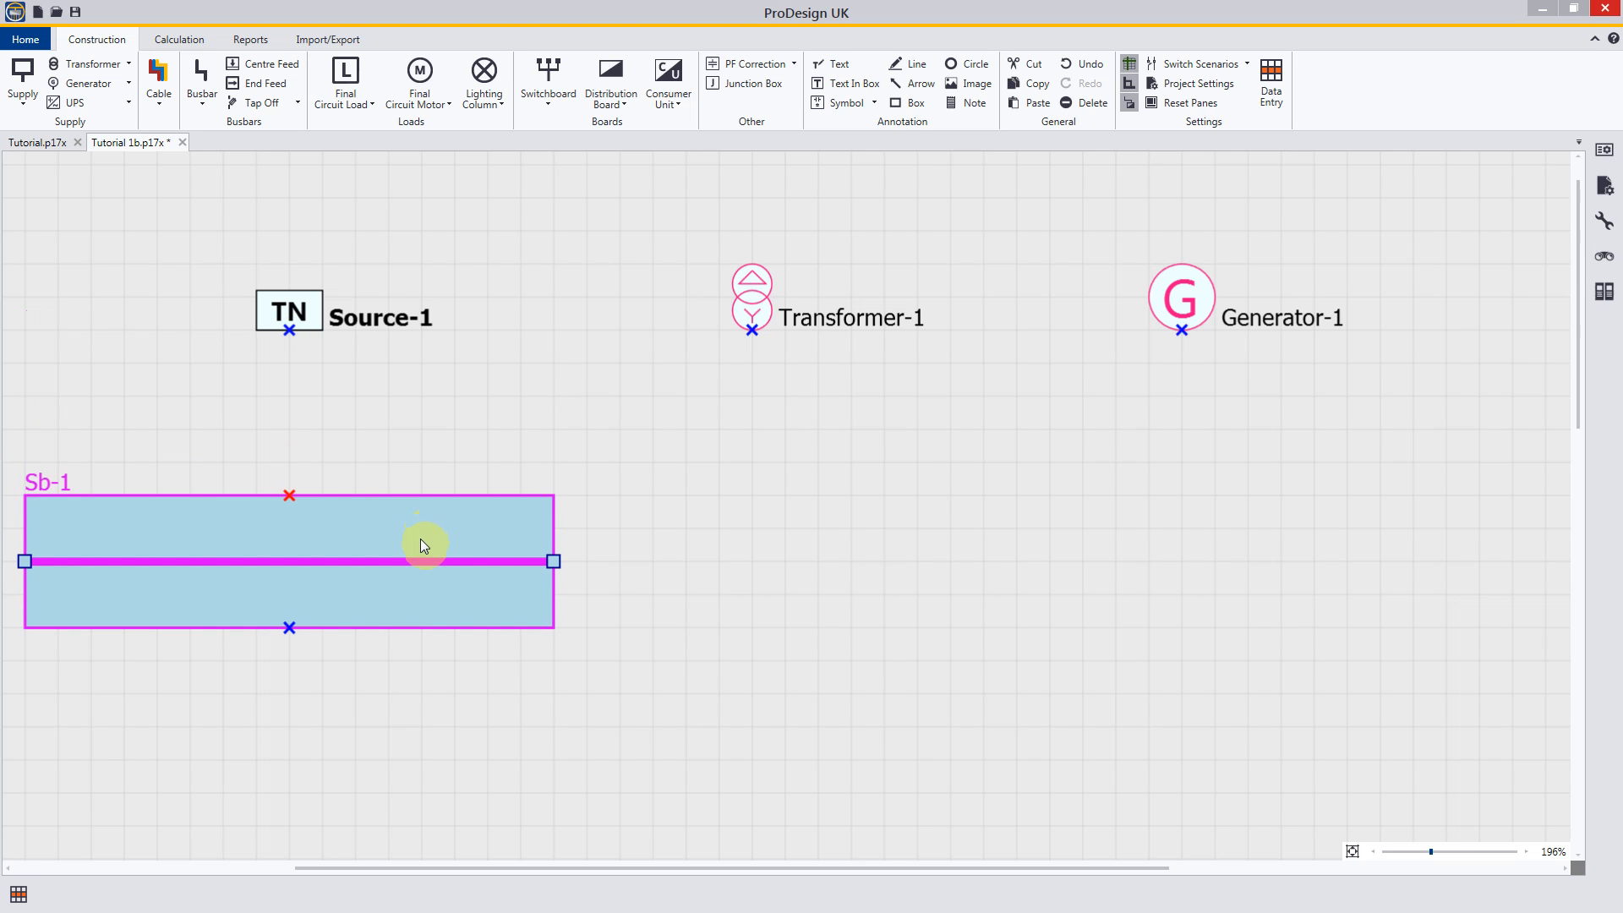
click(663, 557)
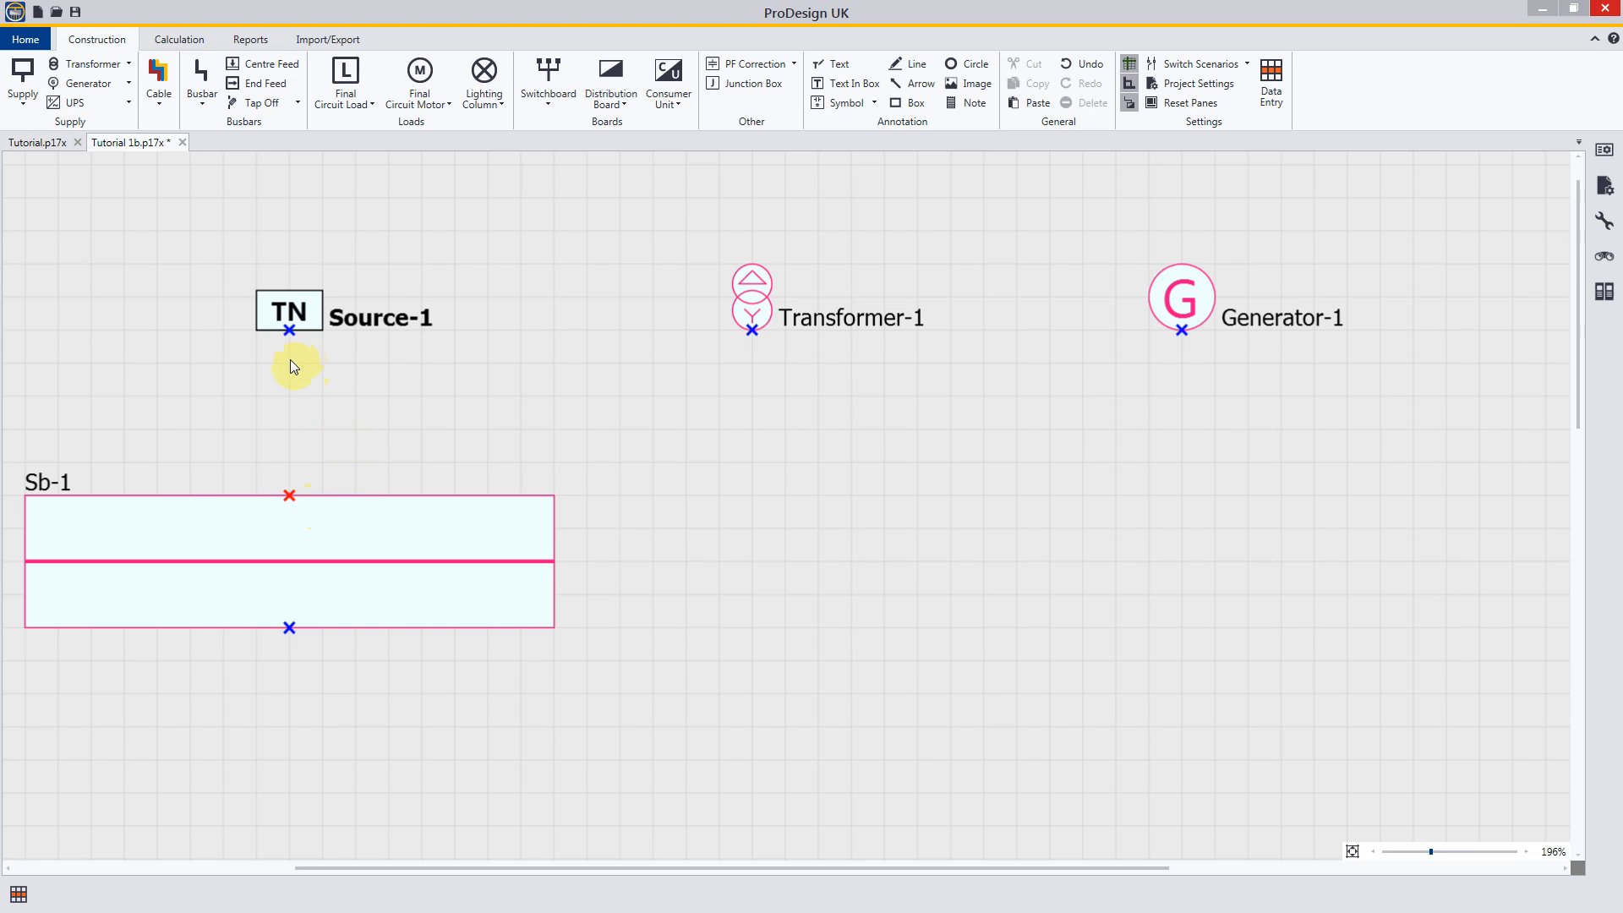
key(Escape)
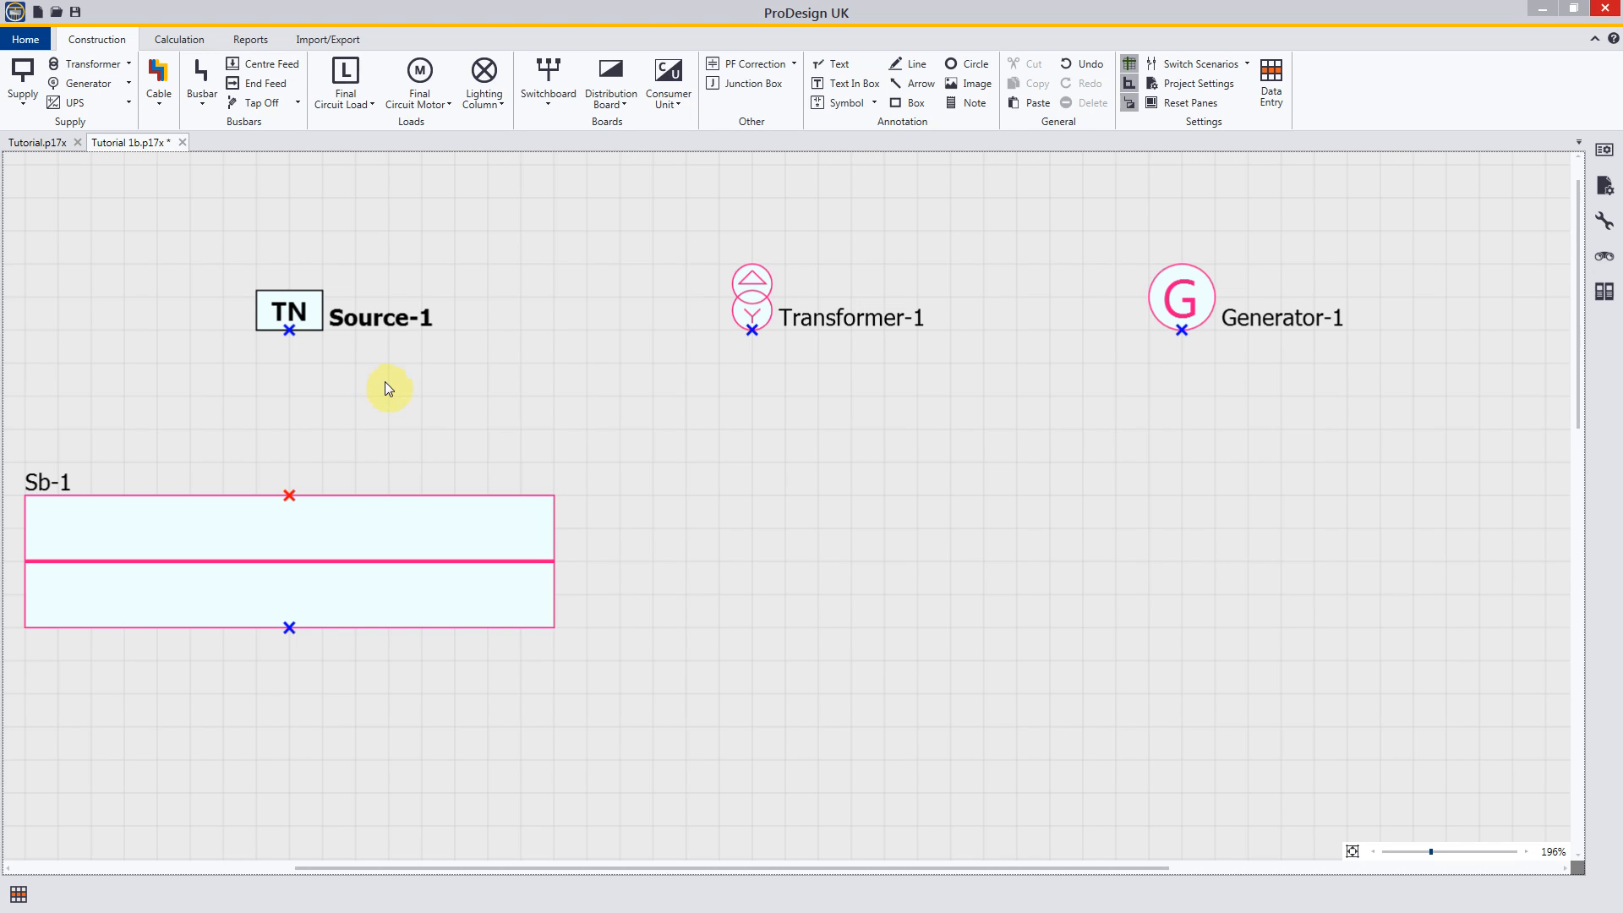
Step: Move Source-1 sideways to the left so it sits off-centre above switchboard Sb-1's incoming connection point
click(311, 322)
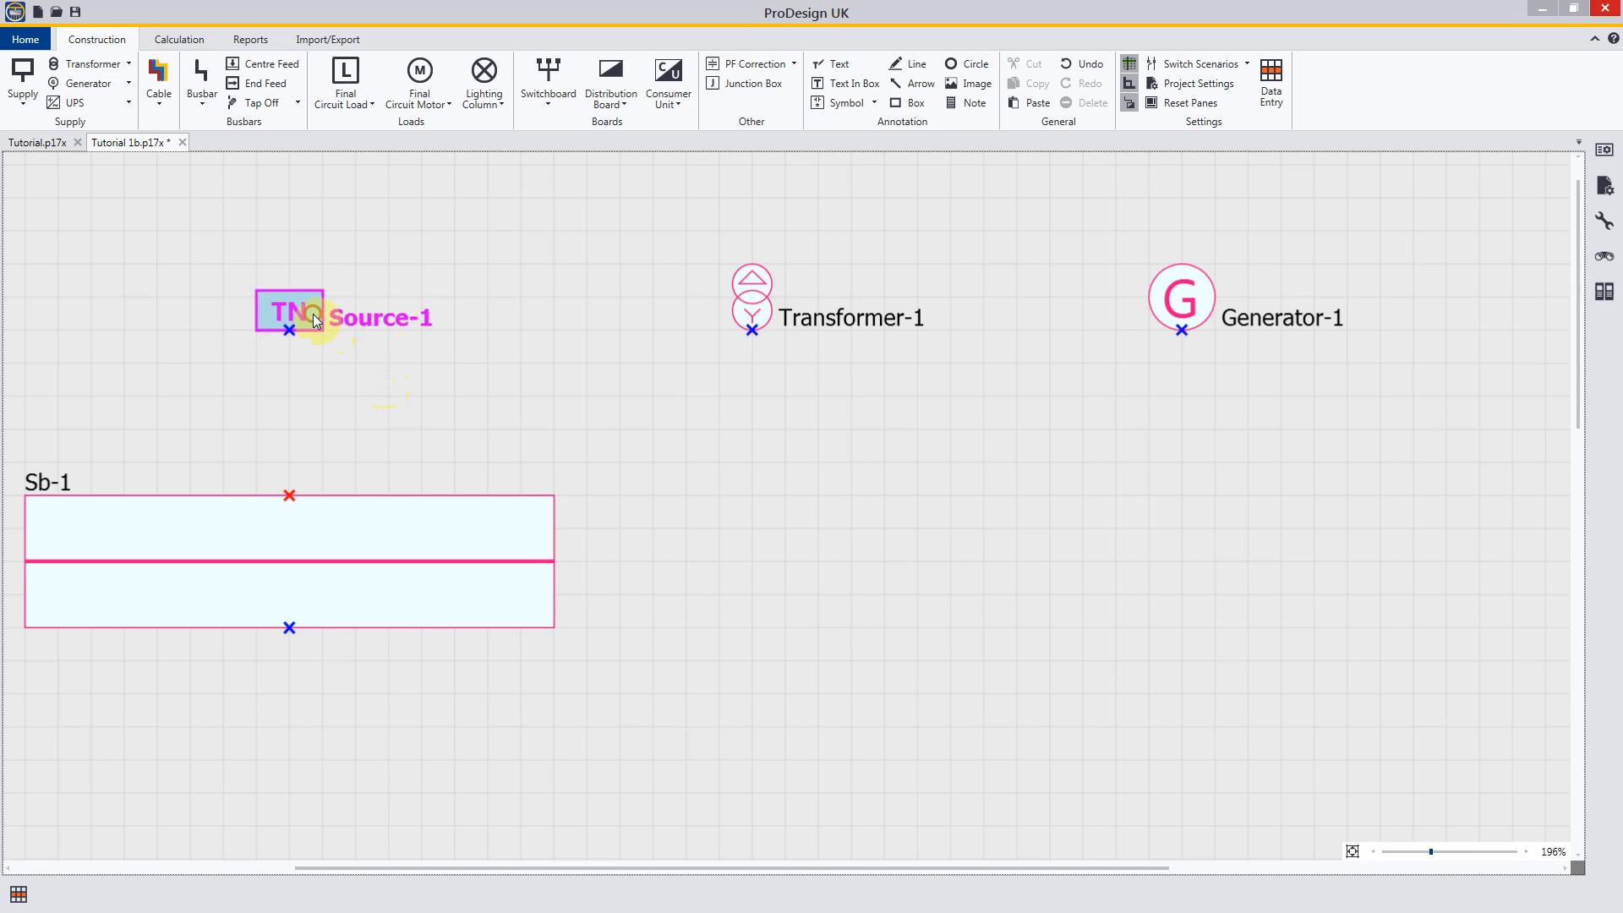
drag(306, 324, 230, 321)
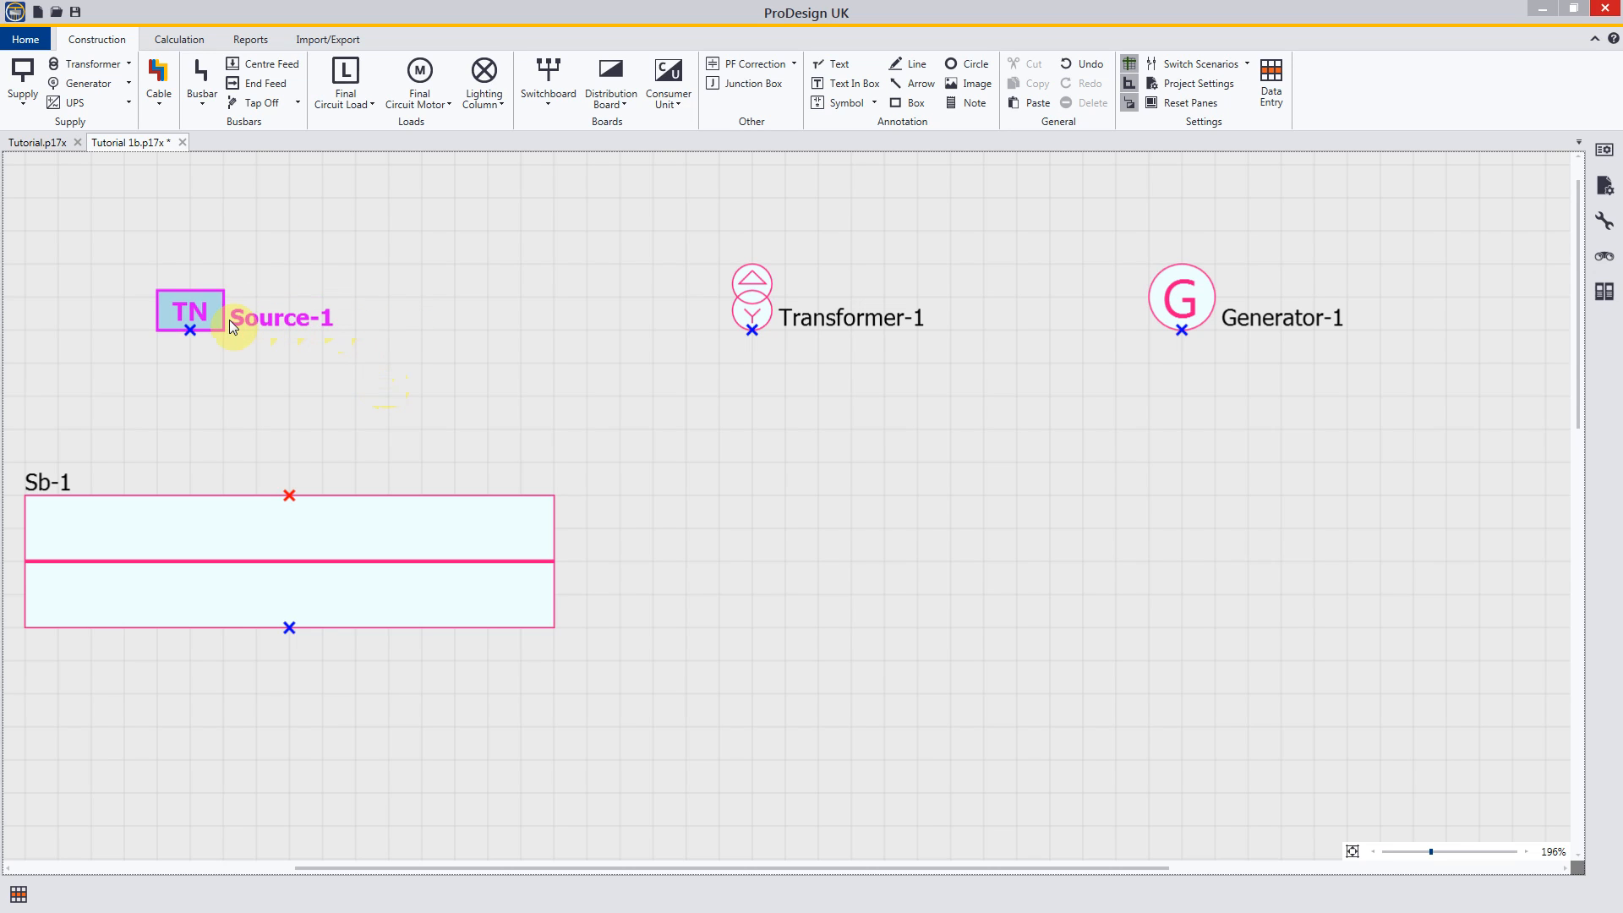
click(336, 394)
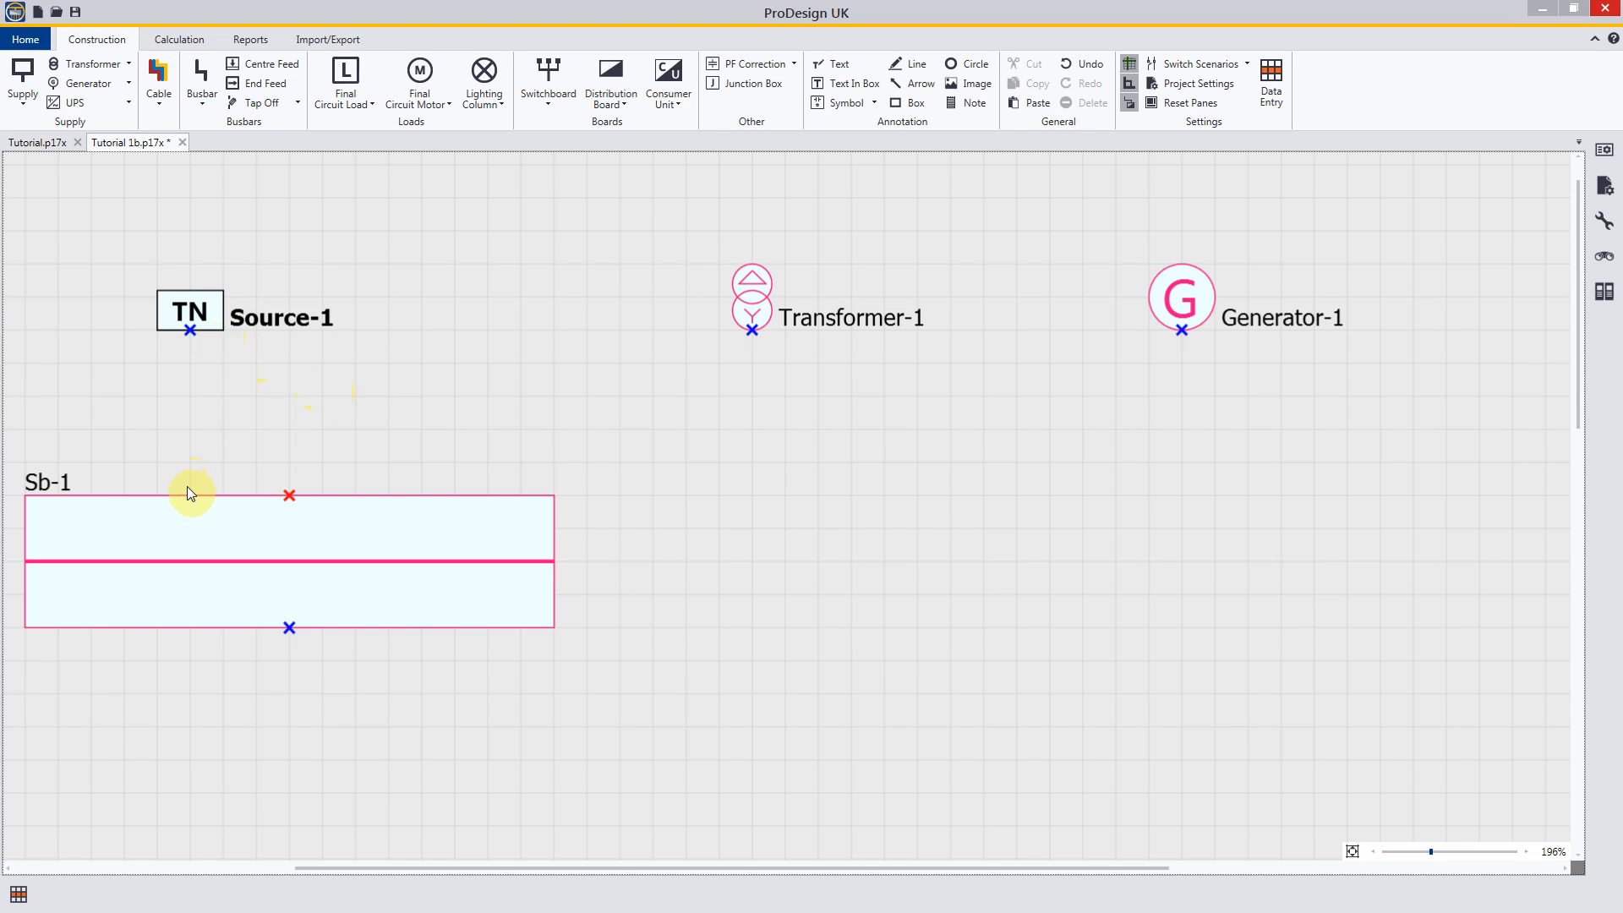
Step: Draw a straight vertical cable from Source-1's connection point to the upper edge of switchboard Sb-1, and finish placing cables
click(161, 76)
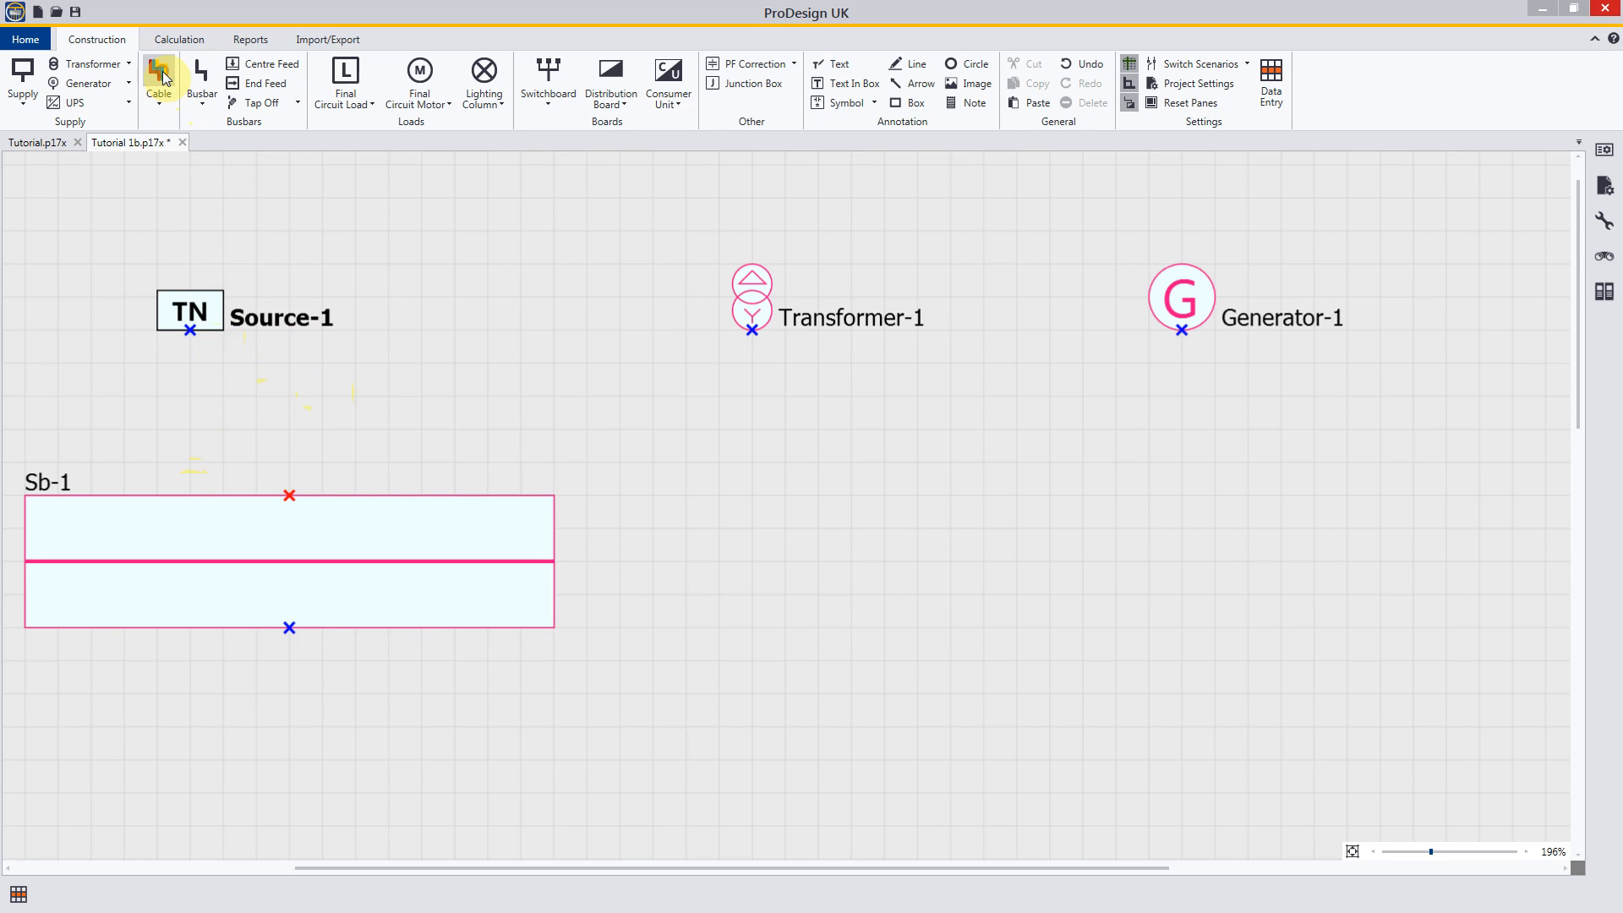
click(187, 324)
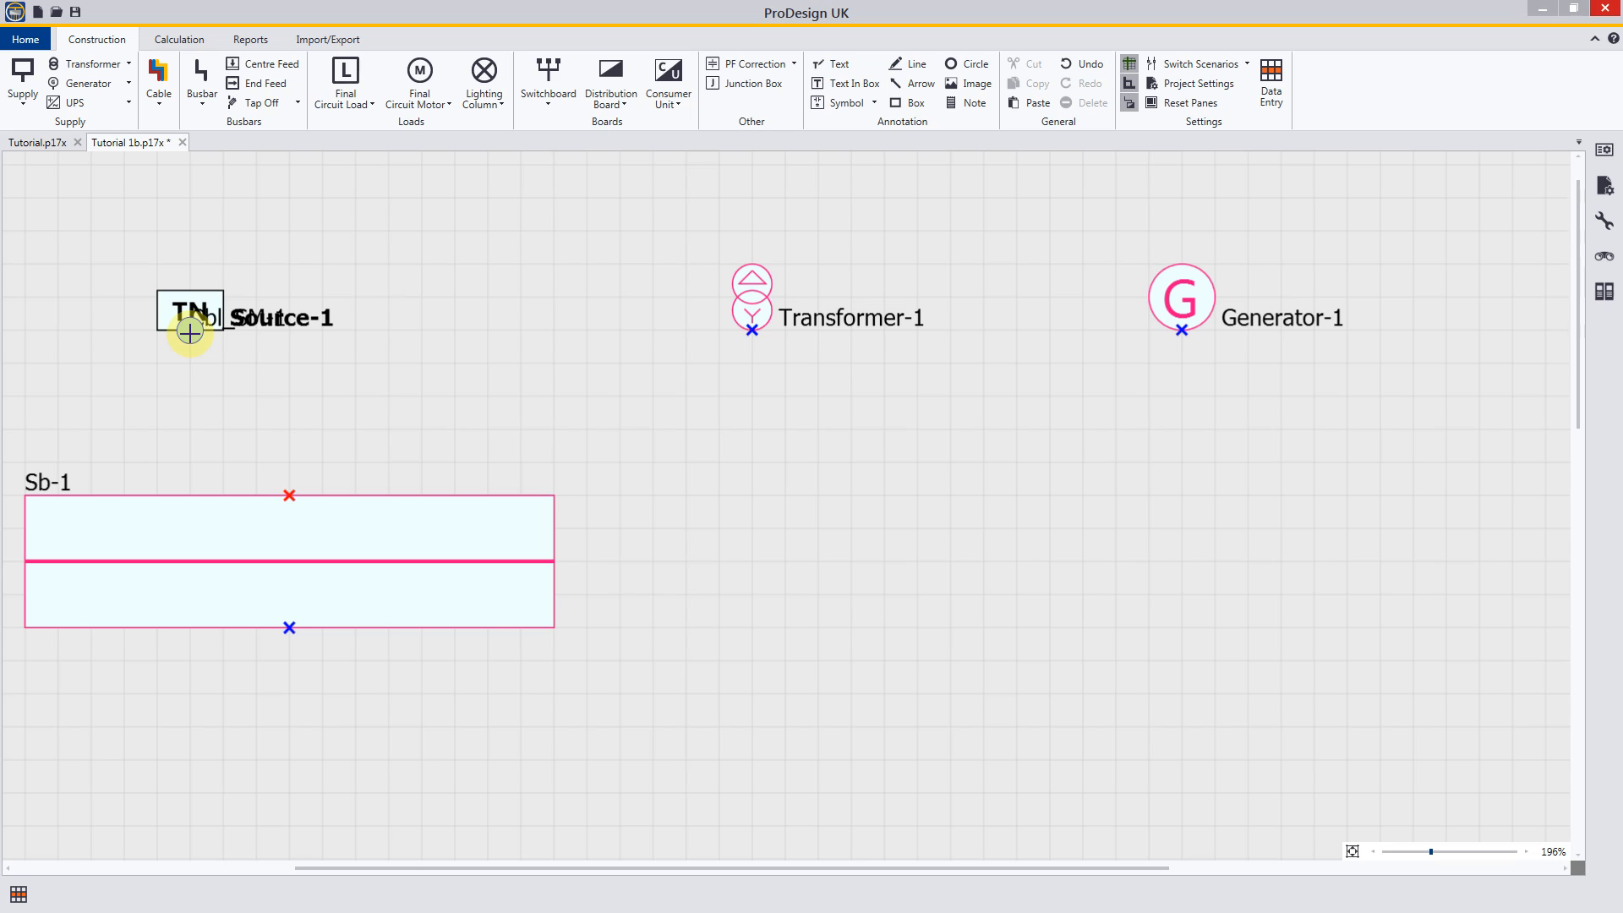
click(190, 334)
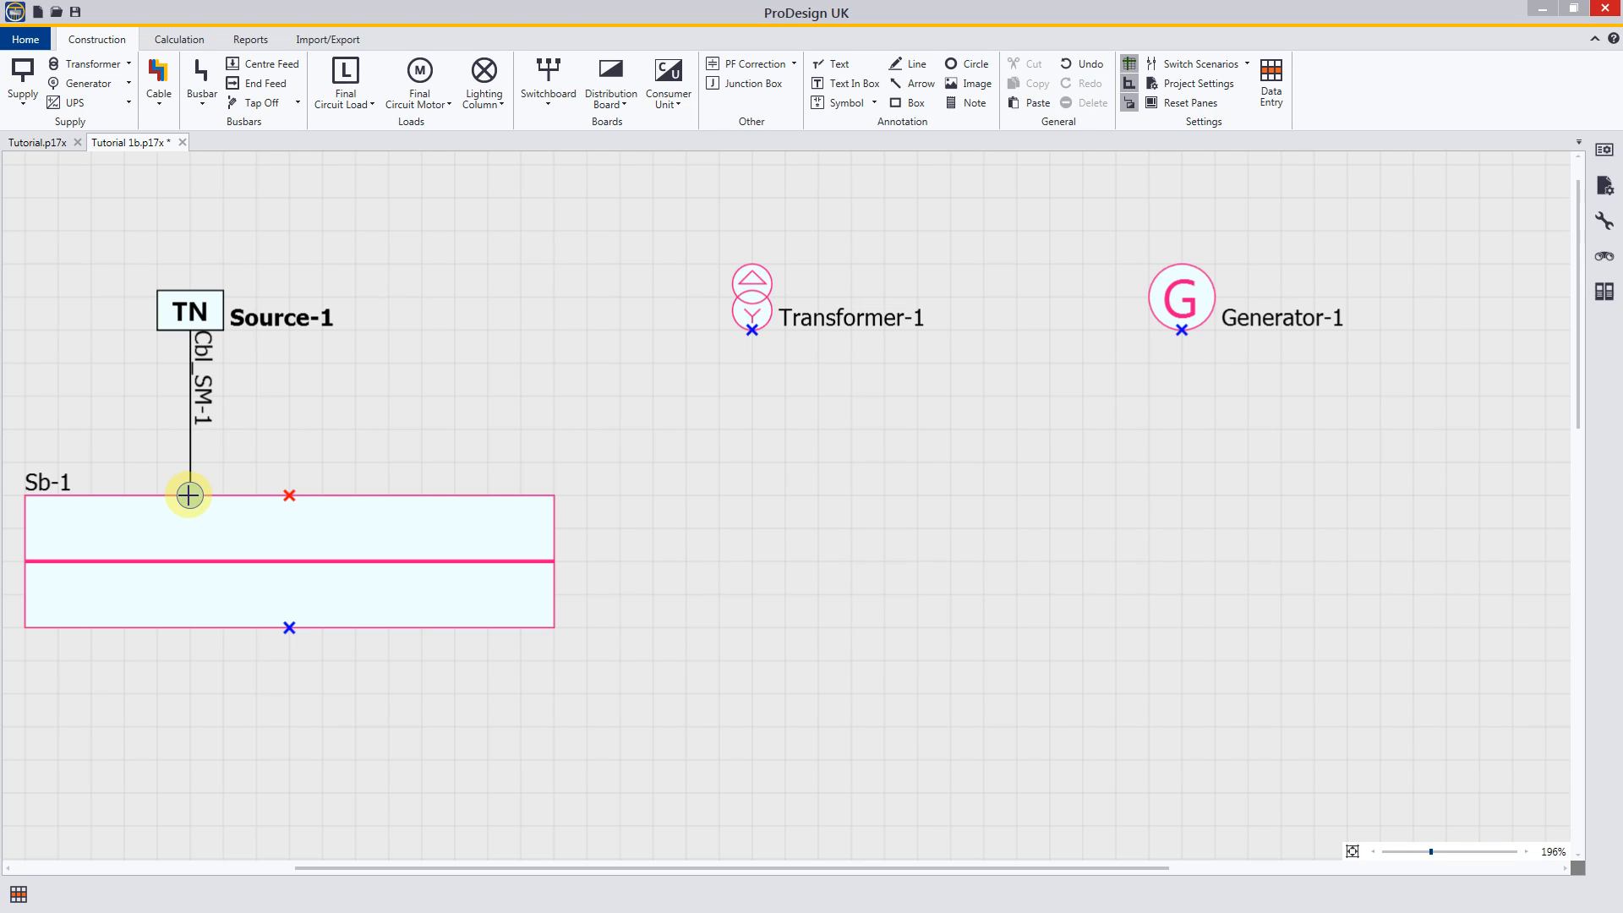
click(189, 495)
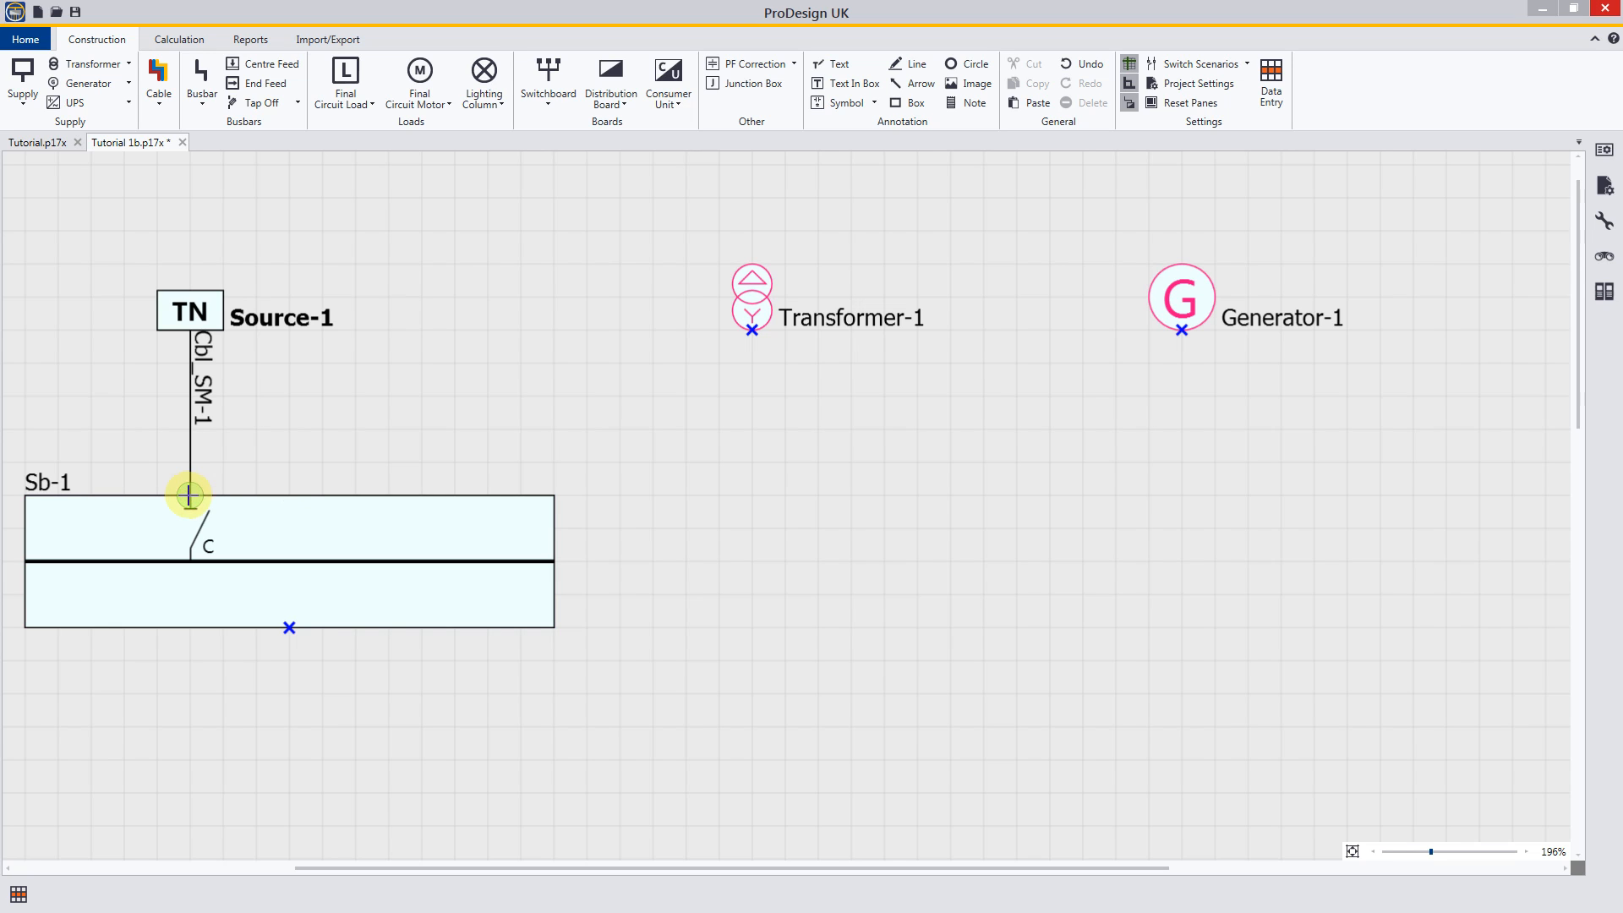
drag(210, 473, 315, 418)
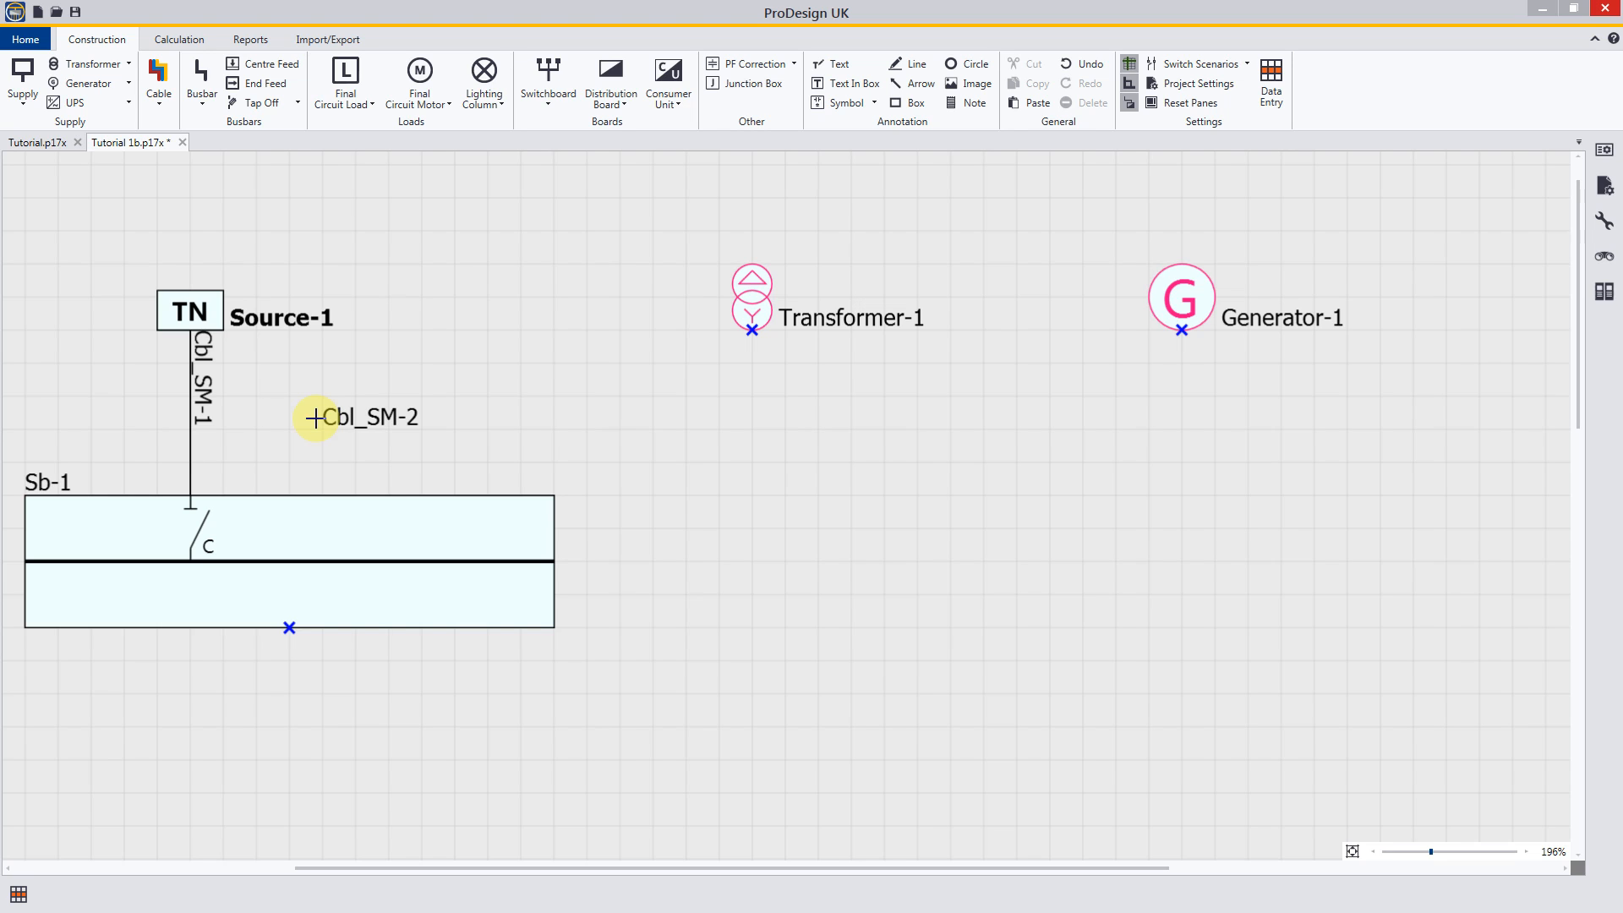
right_click(311, 414)
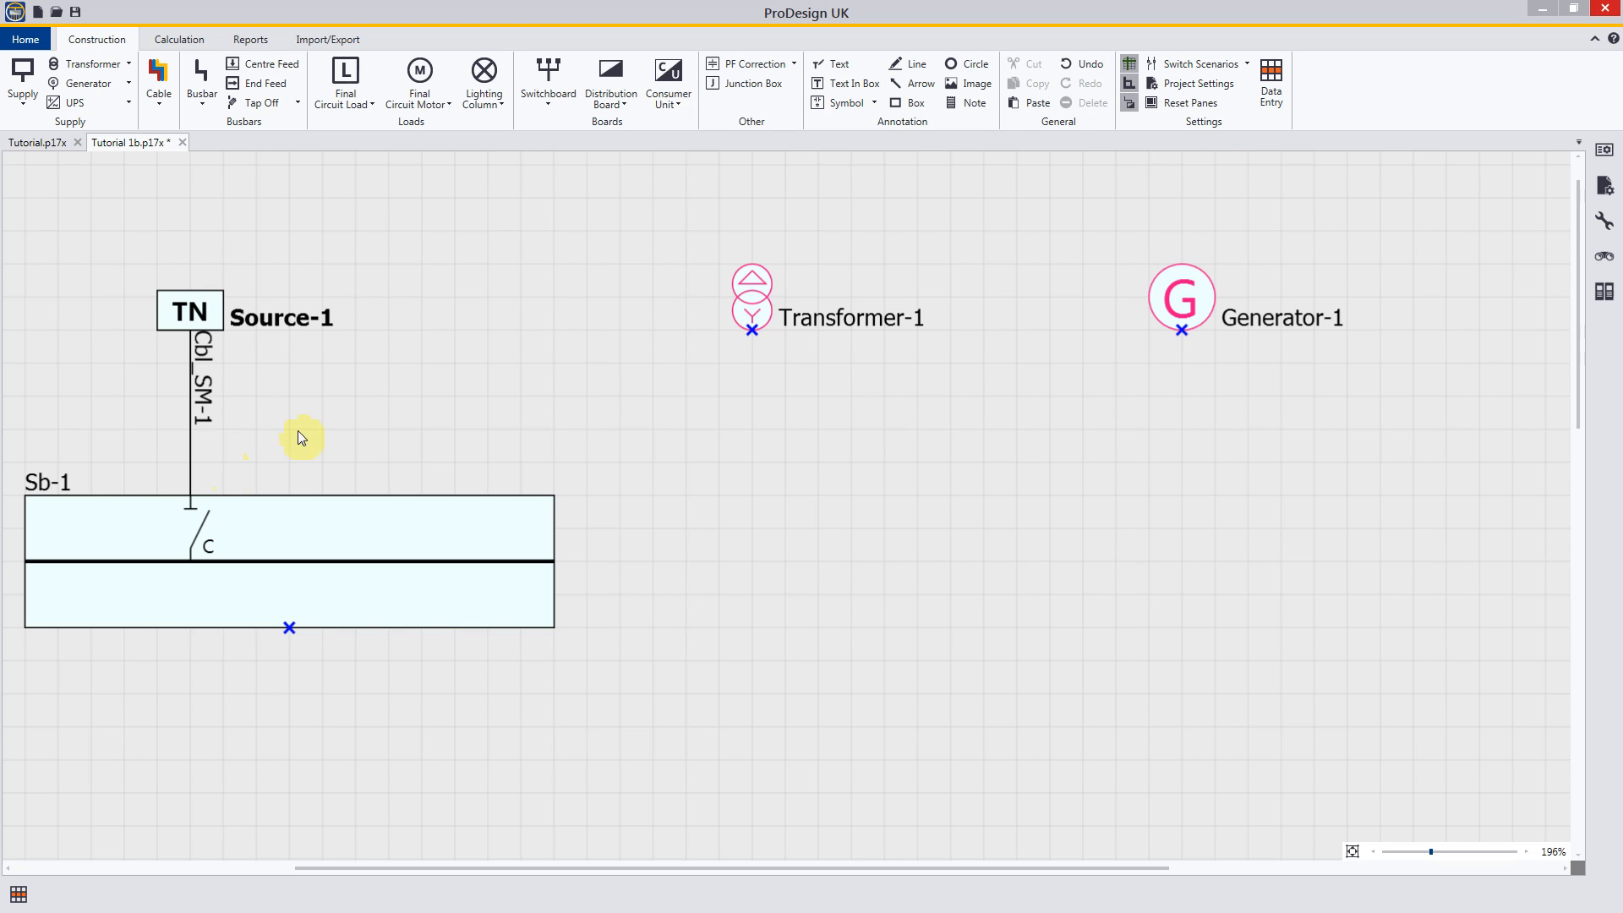
Step: Place a distribution board below Transformer-1, level with switchboard Sb-1
click(610, 76)
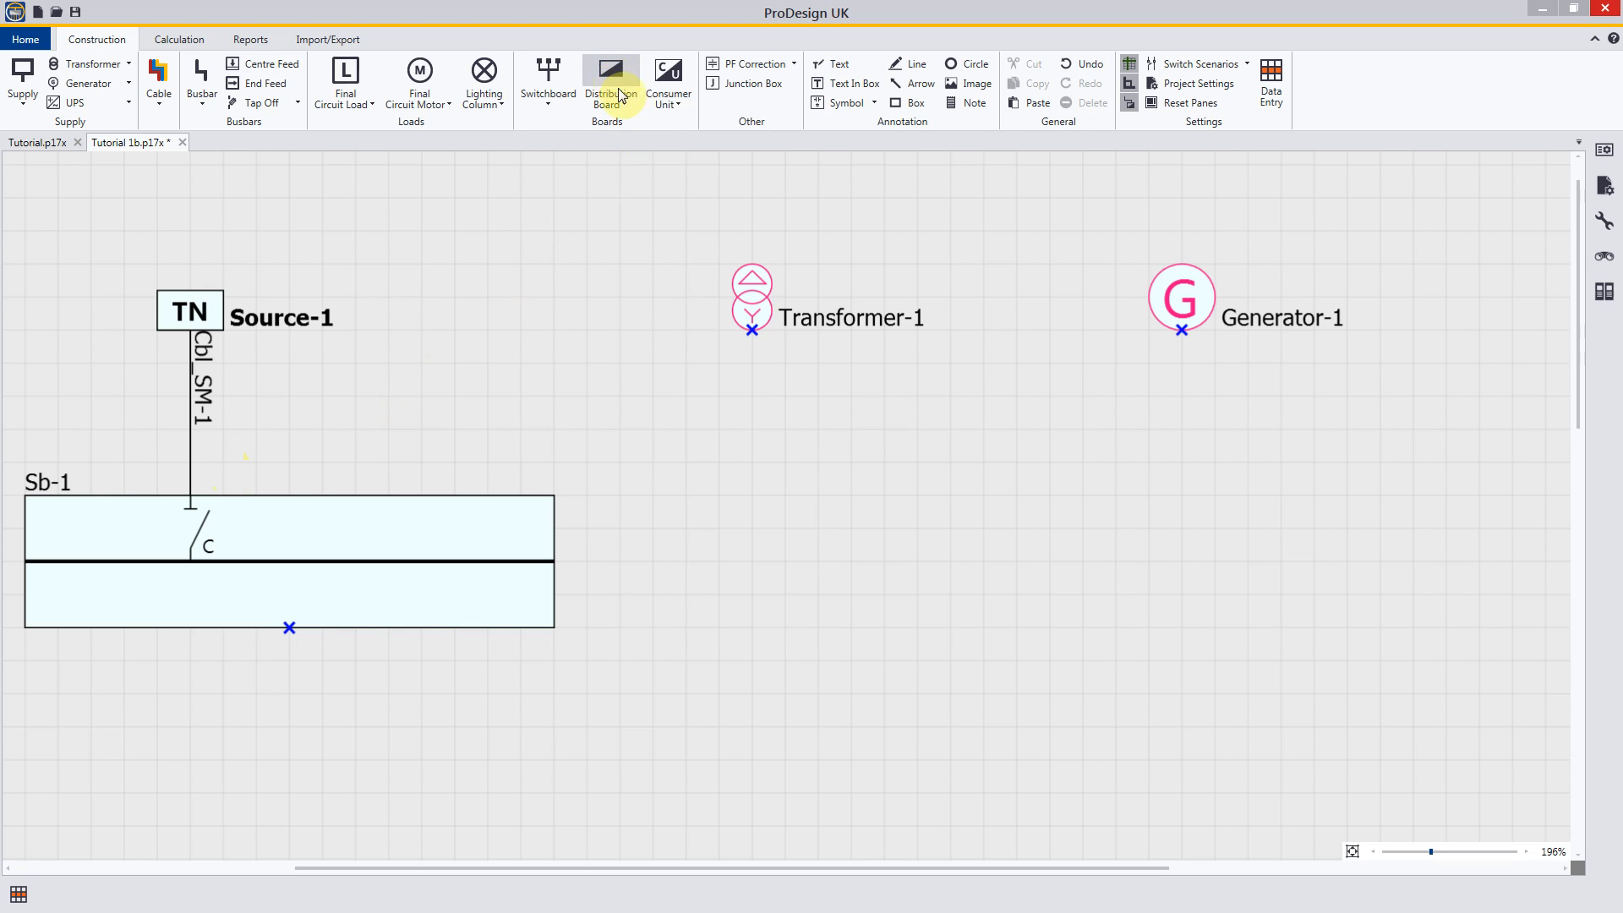
click(751, 330)
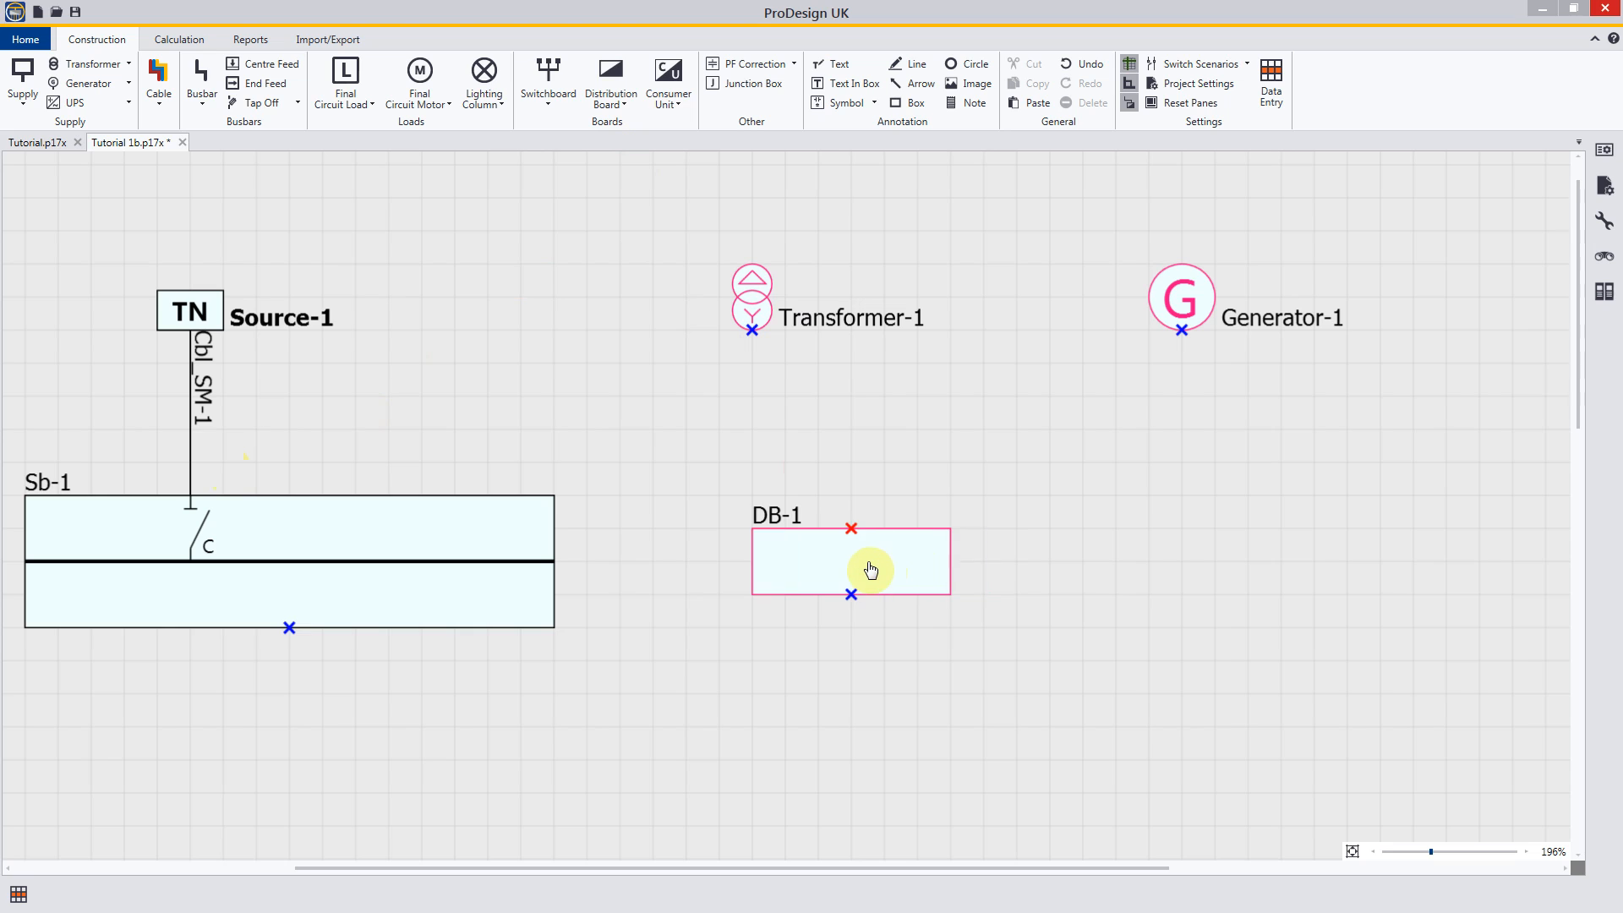
click(887, 564)
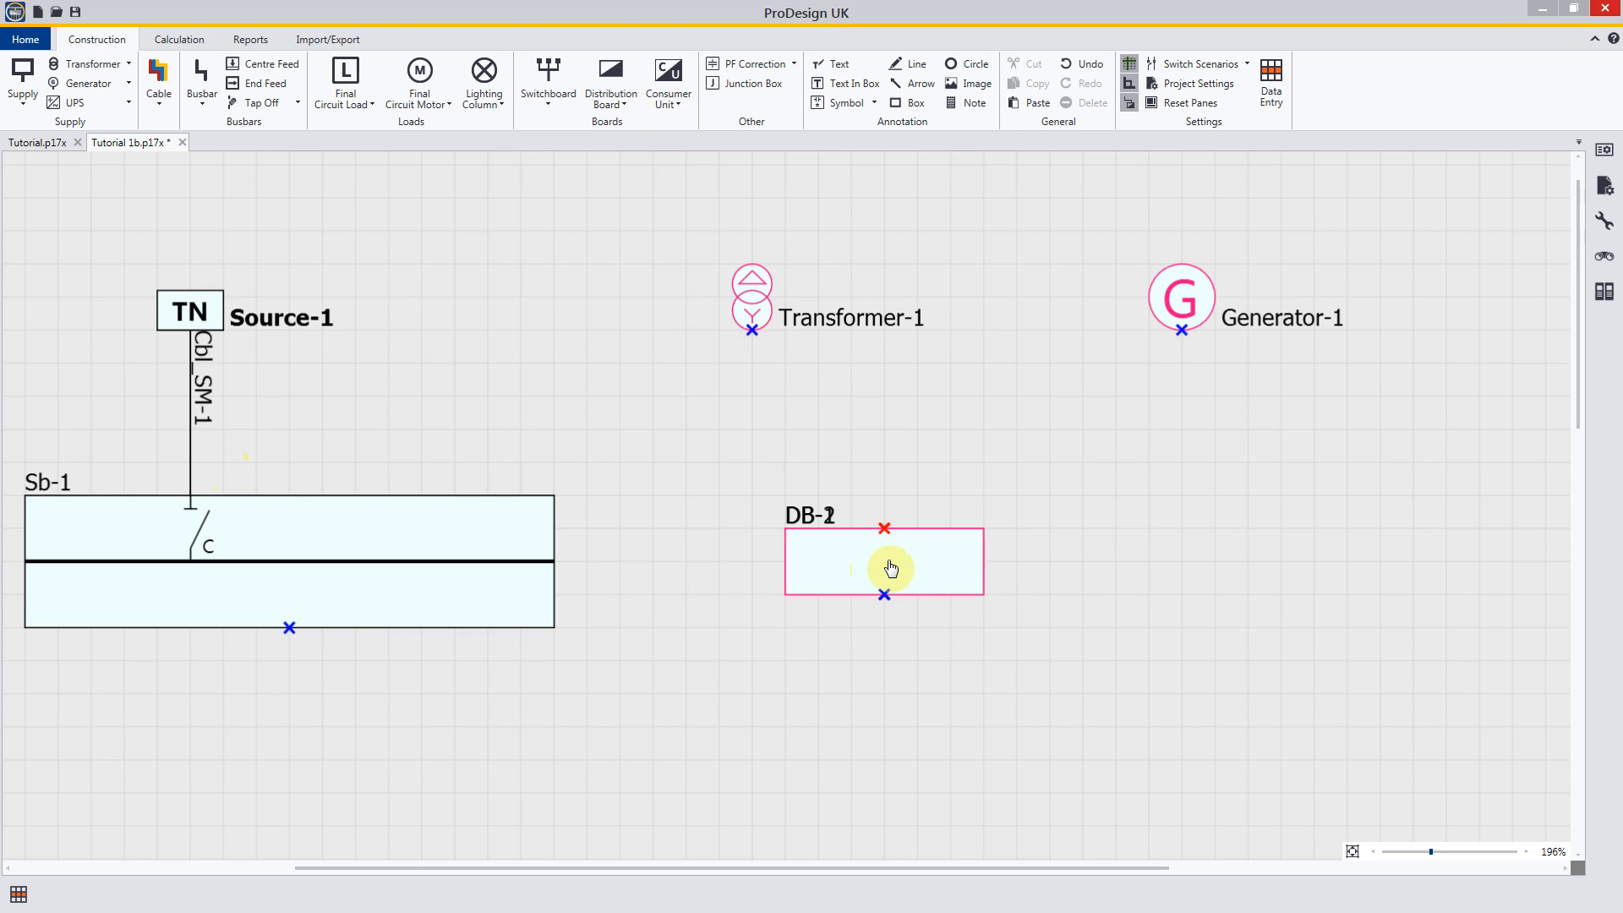
Step: Place one consumer unit below Generator-1, level with DB-1, and finish placing consumer units
click(669, 80)
click(1276, 556)
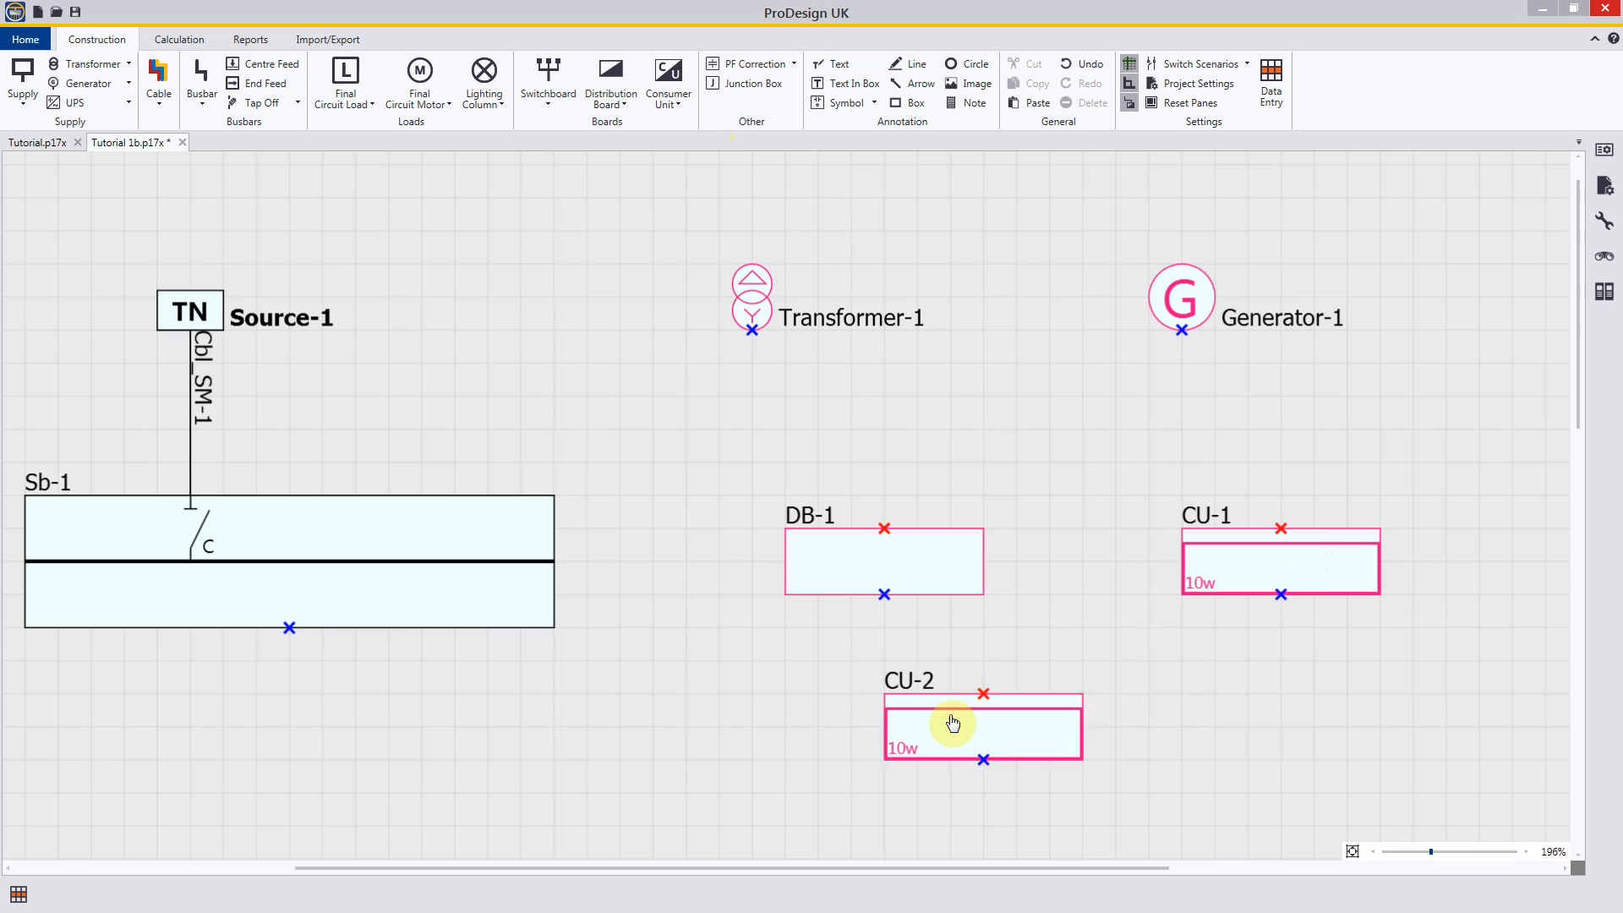
right_click(928, 712)
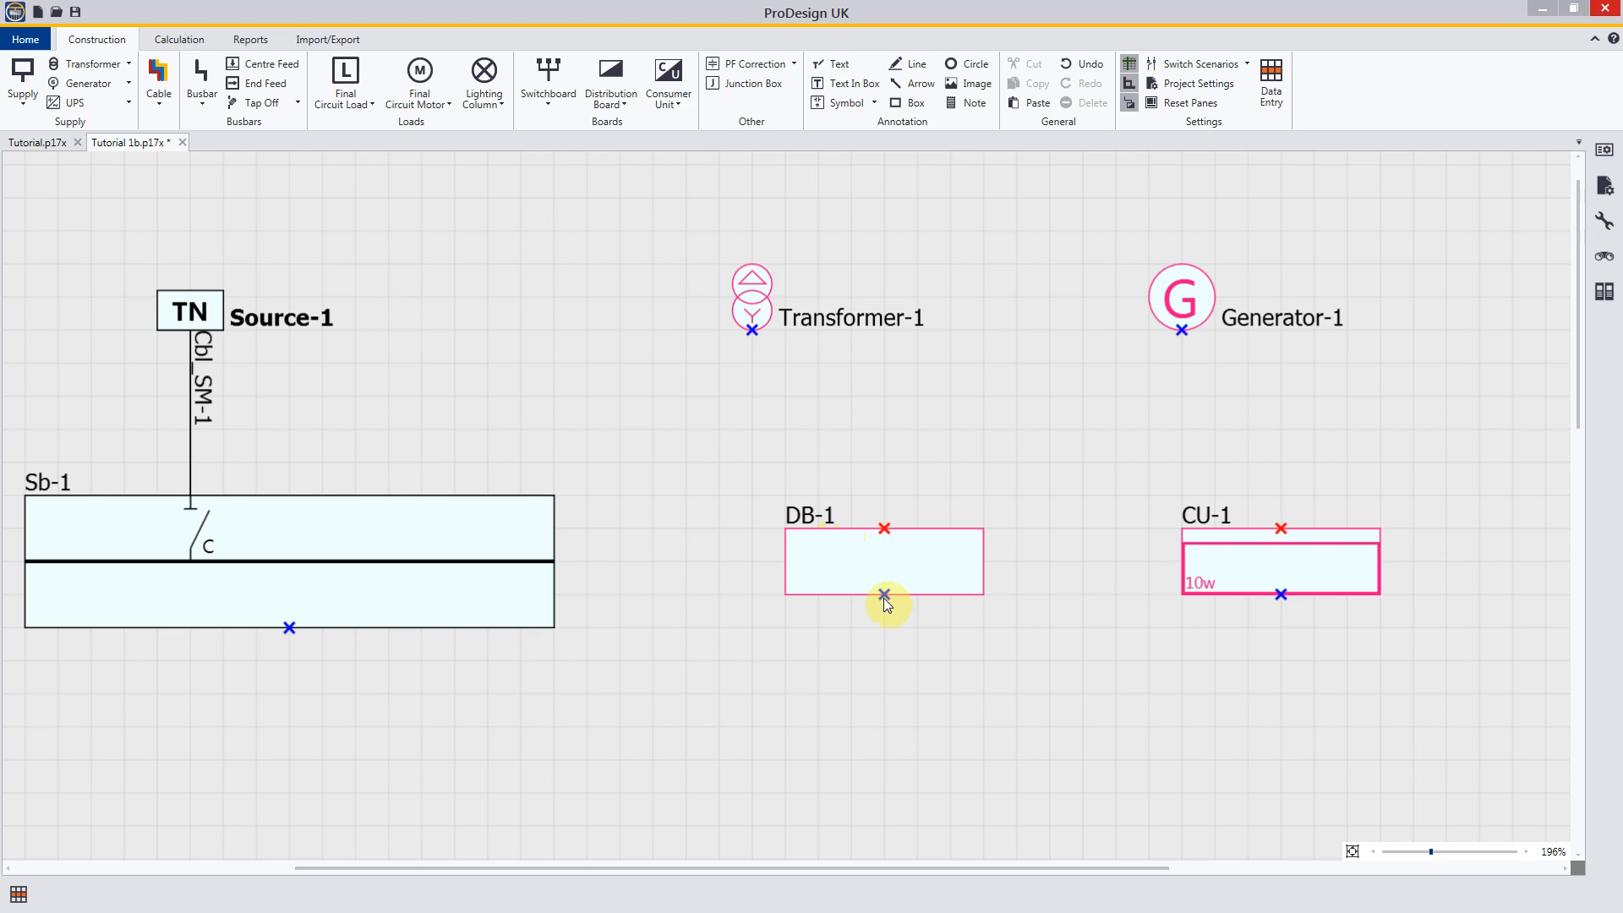
Step: Set the project's drawing connection setting to Supply source at bottom of drawing and show the whole drawing
scroll(892, 613, up, 1)
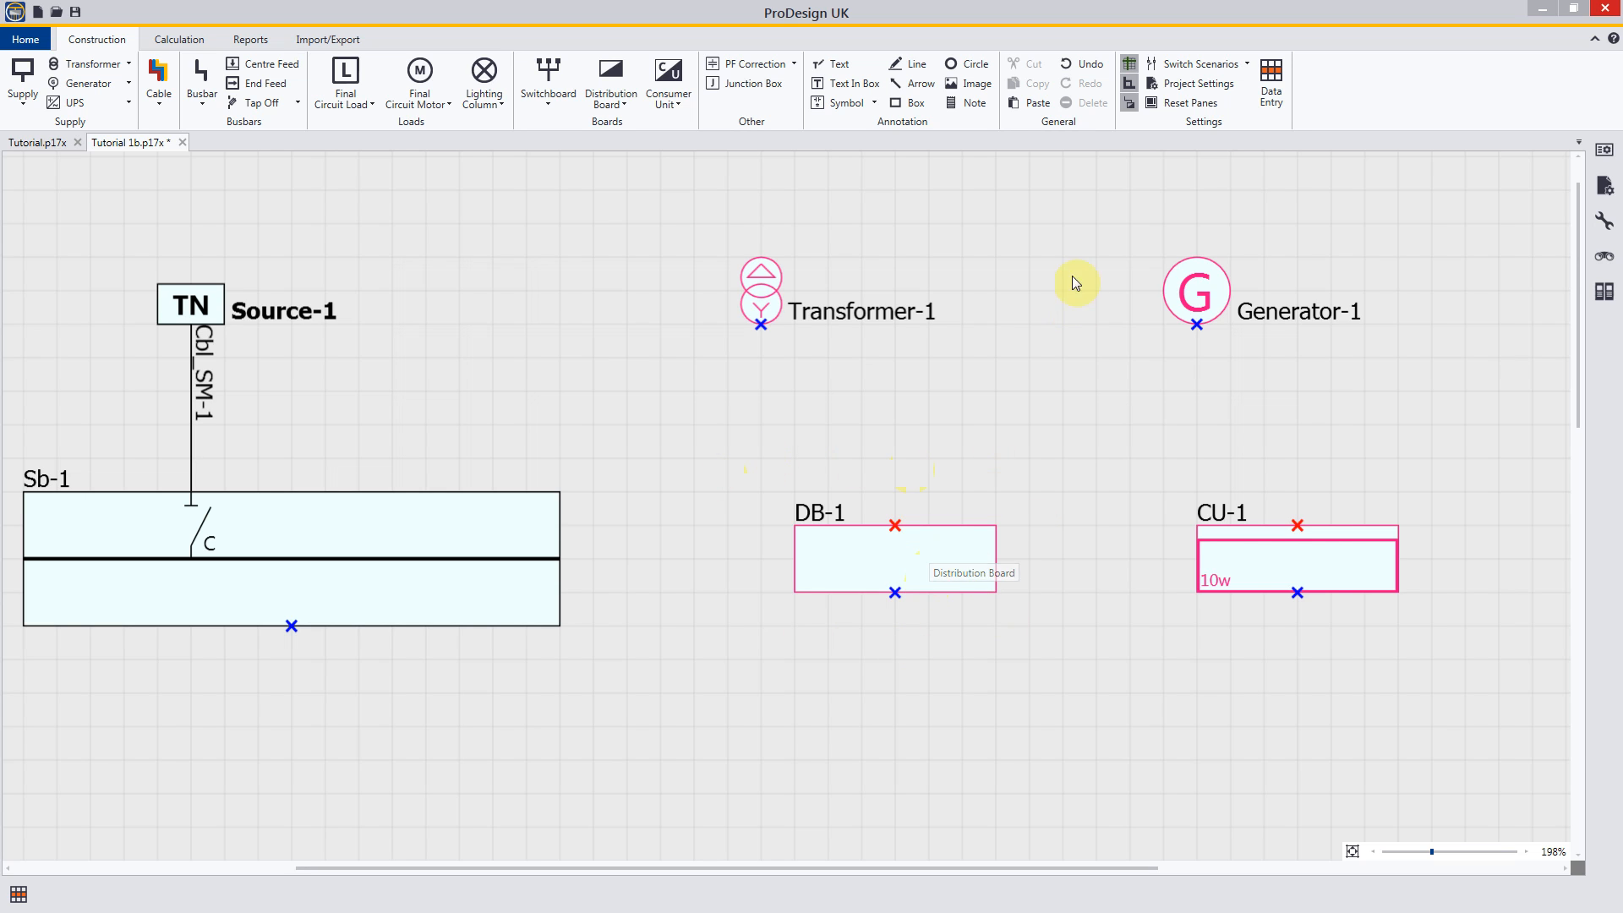
click(1188, 84)
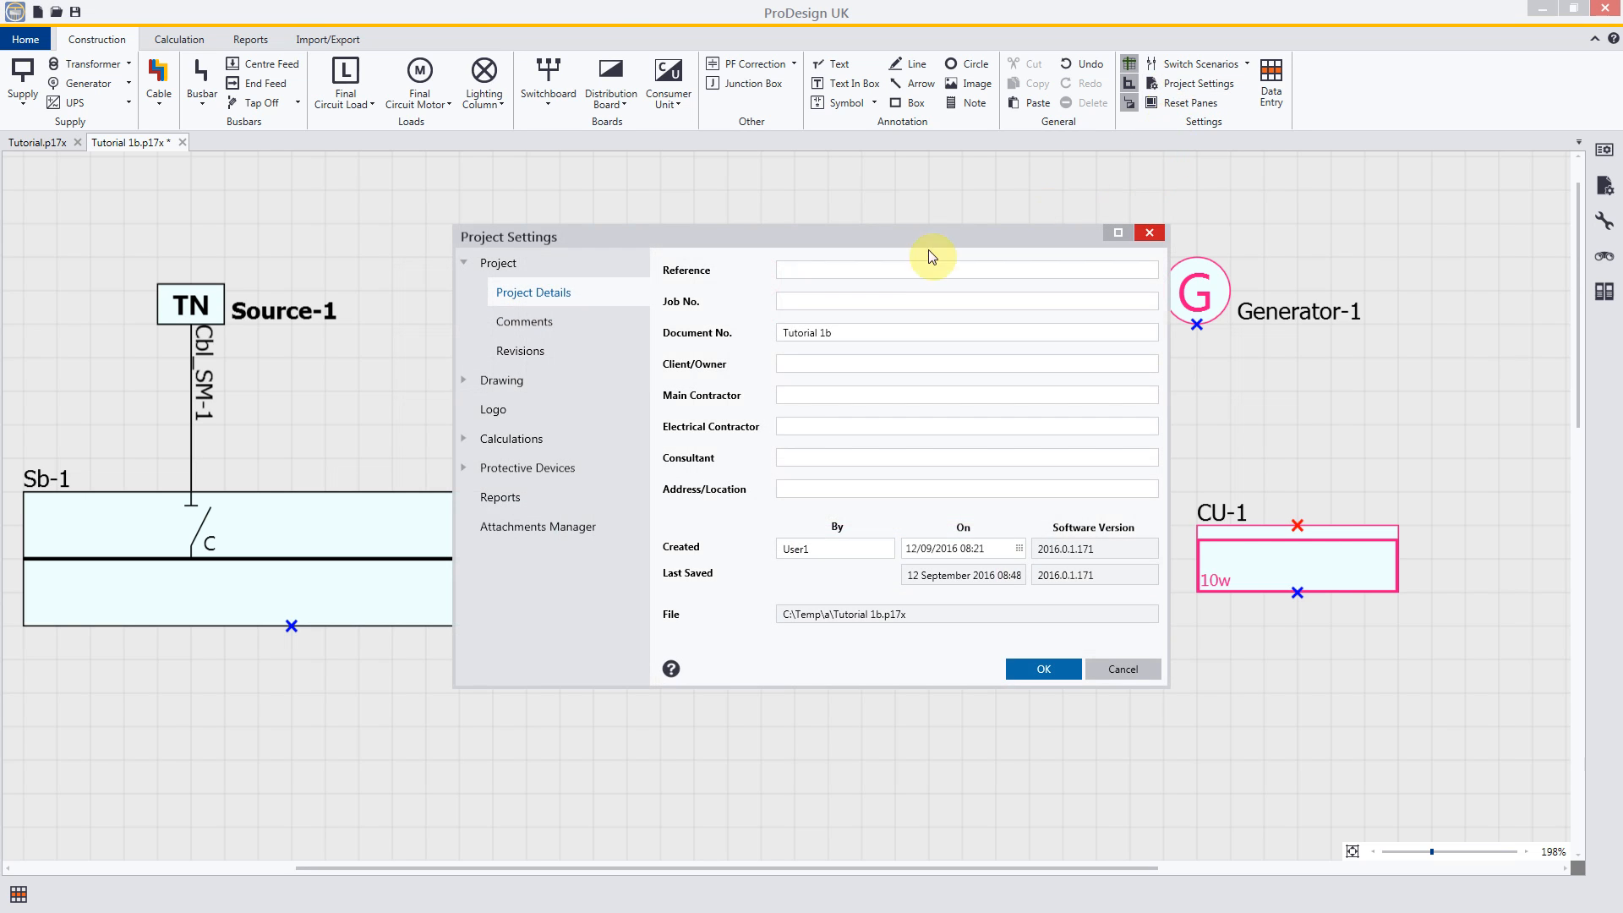
click(464, 380)
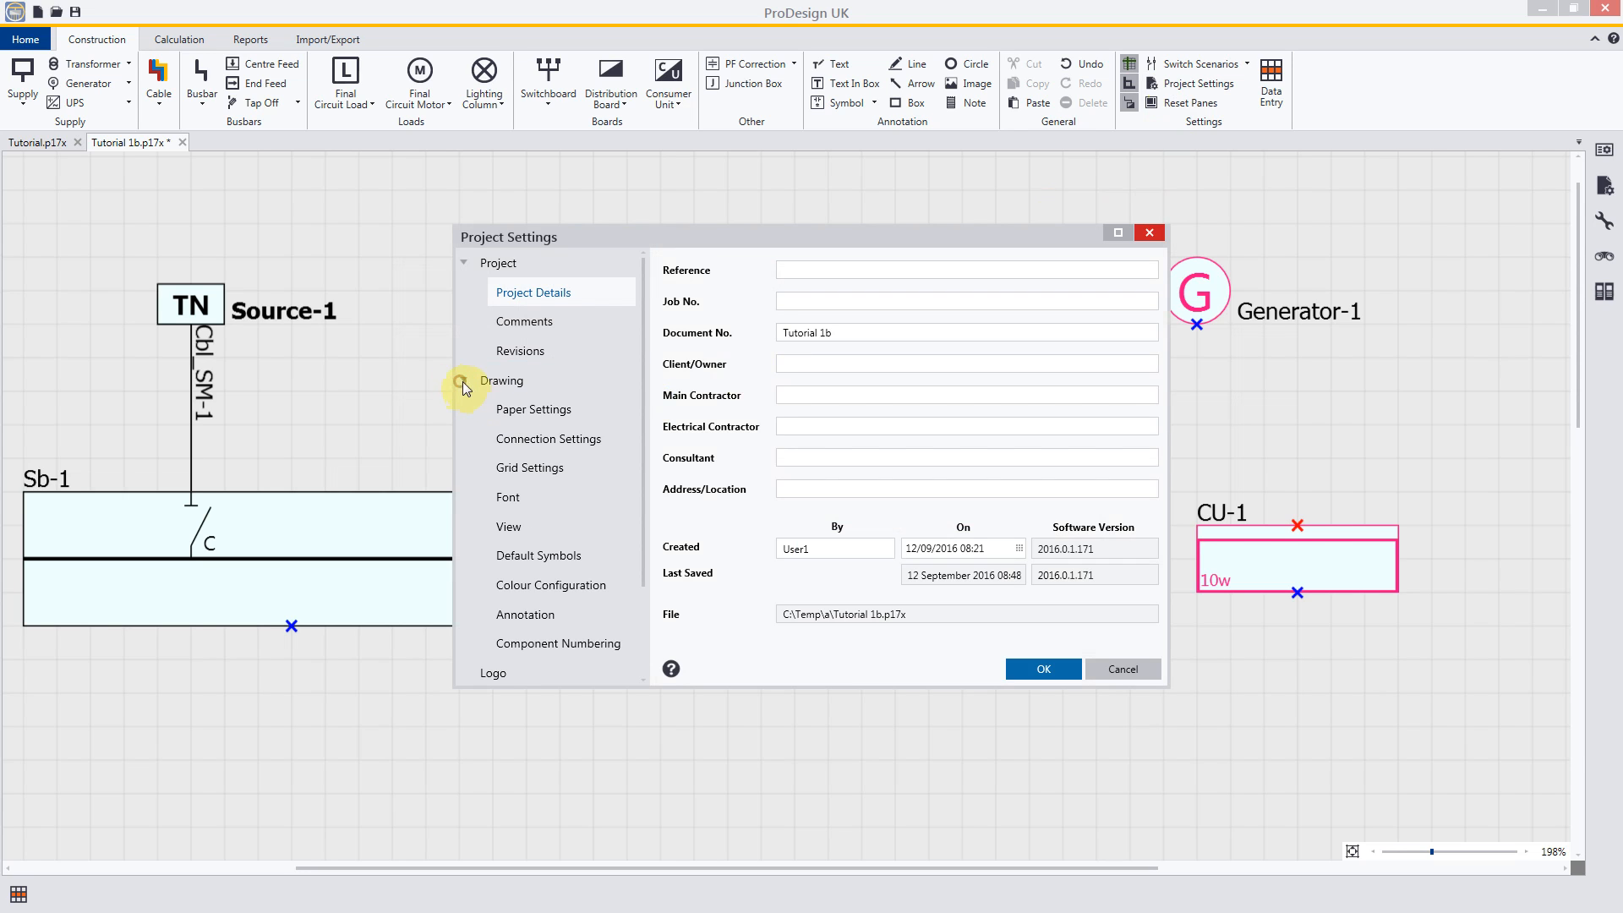
click(548, 439)
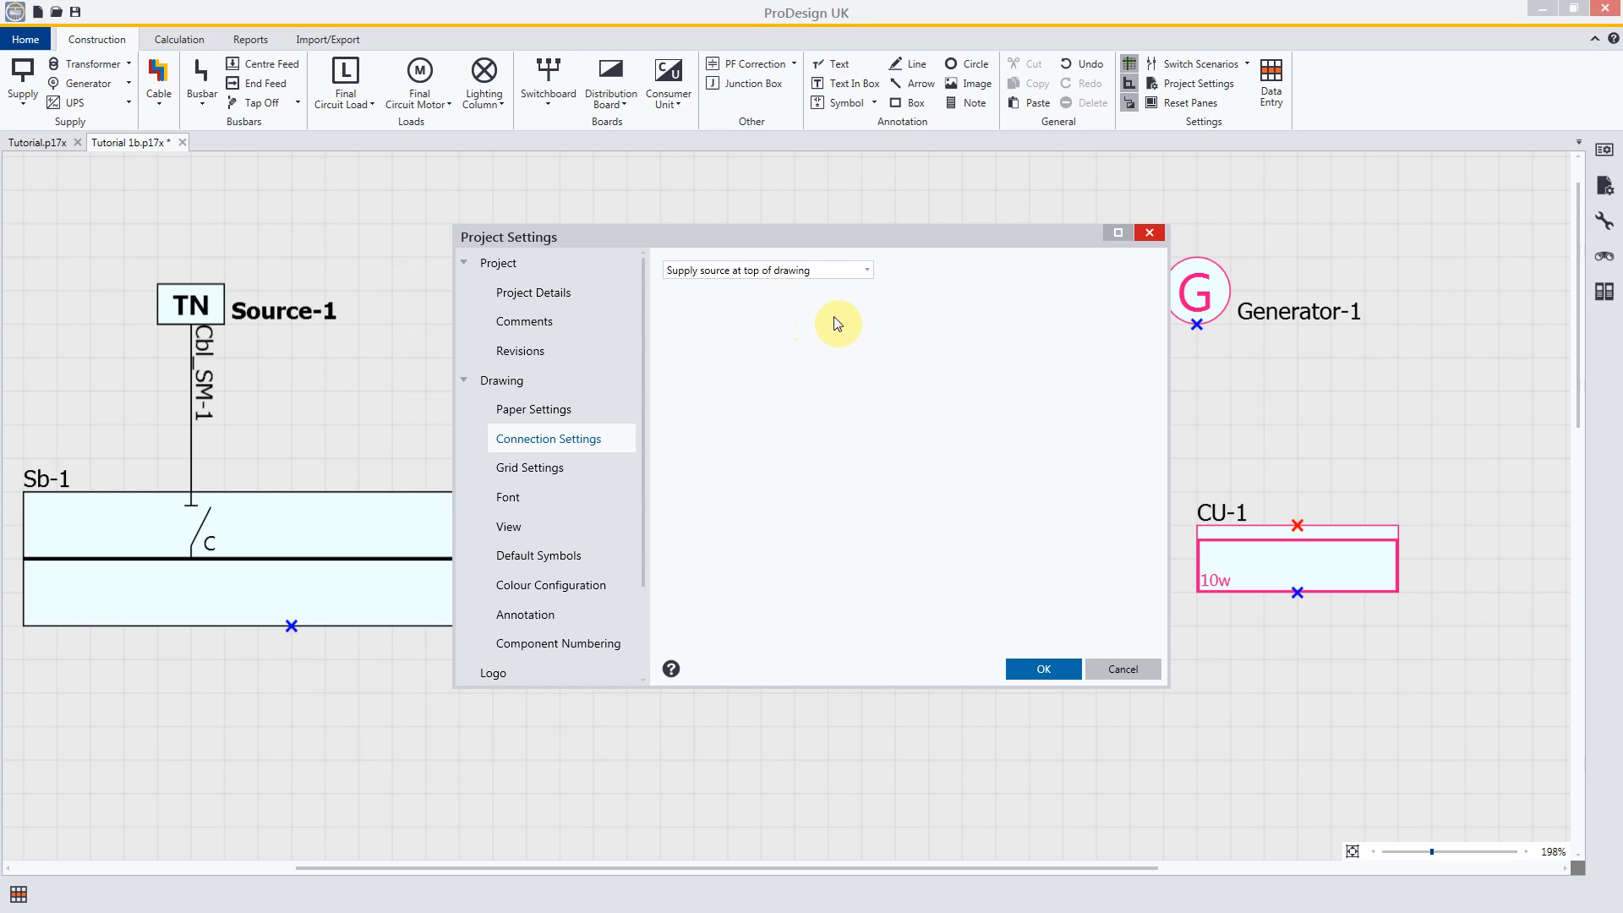
click(868, 273)
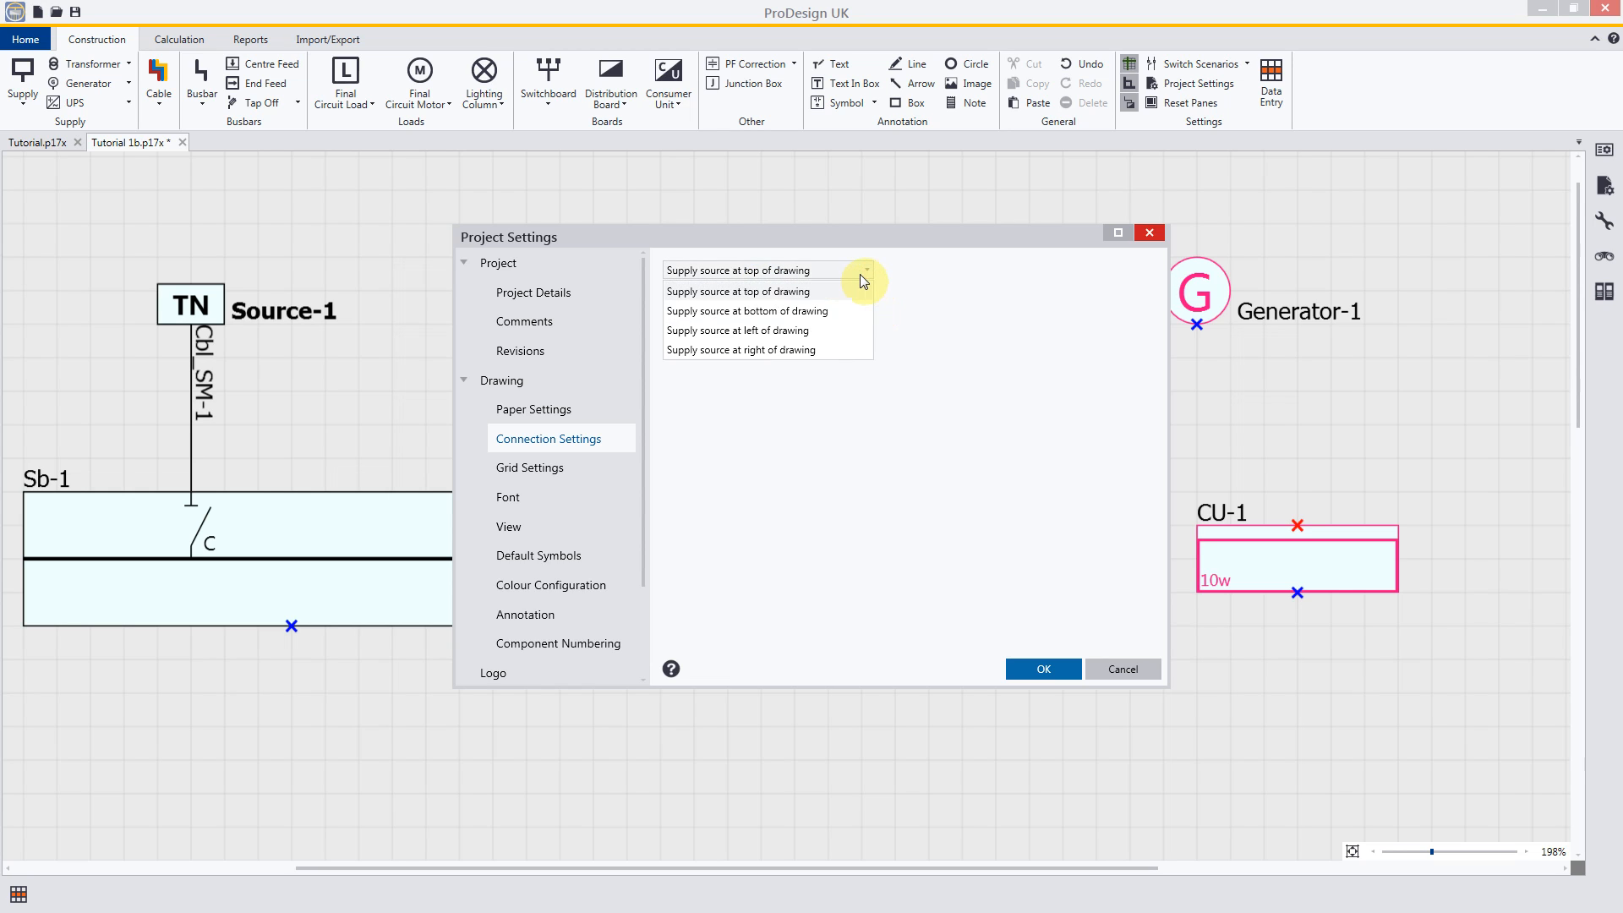
click(810, 313)
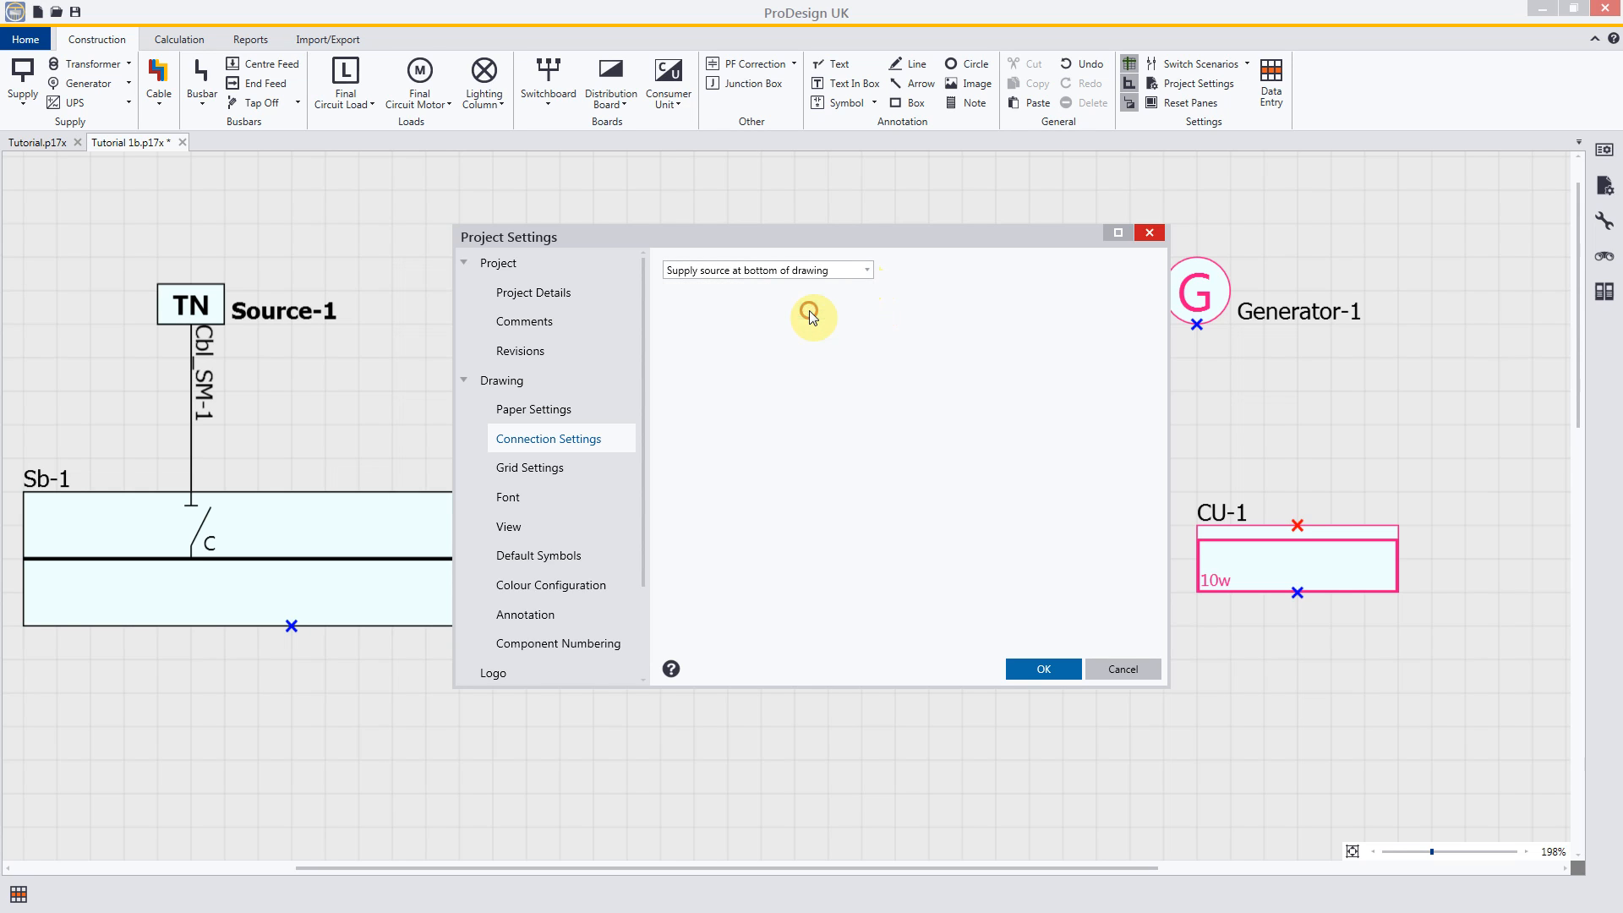
click(1037, 675)
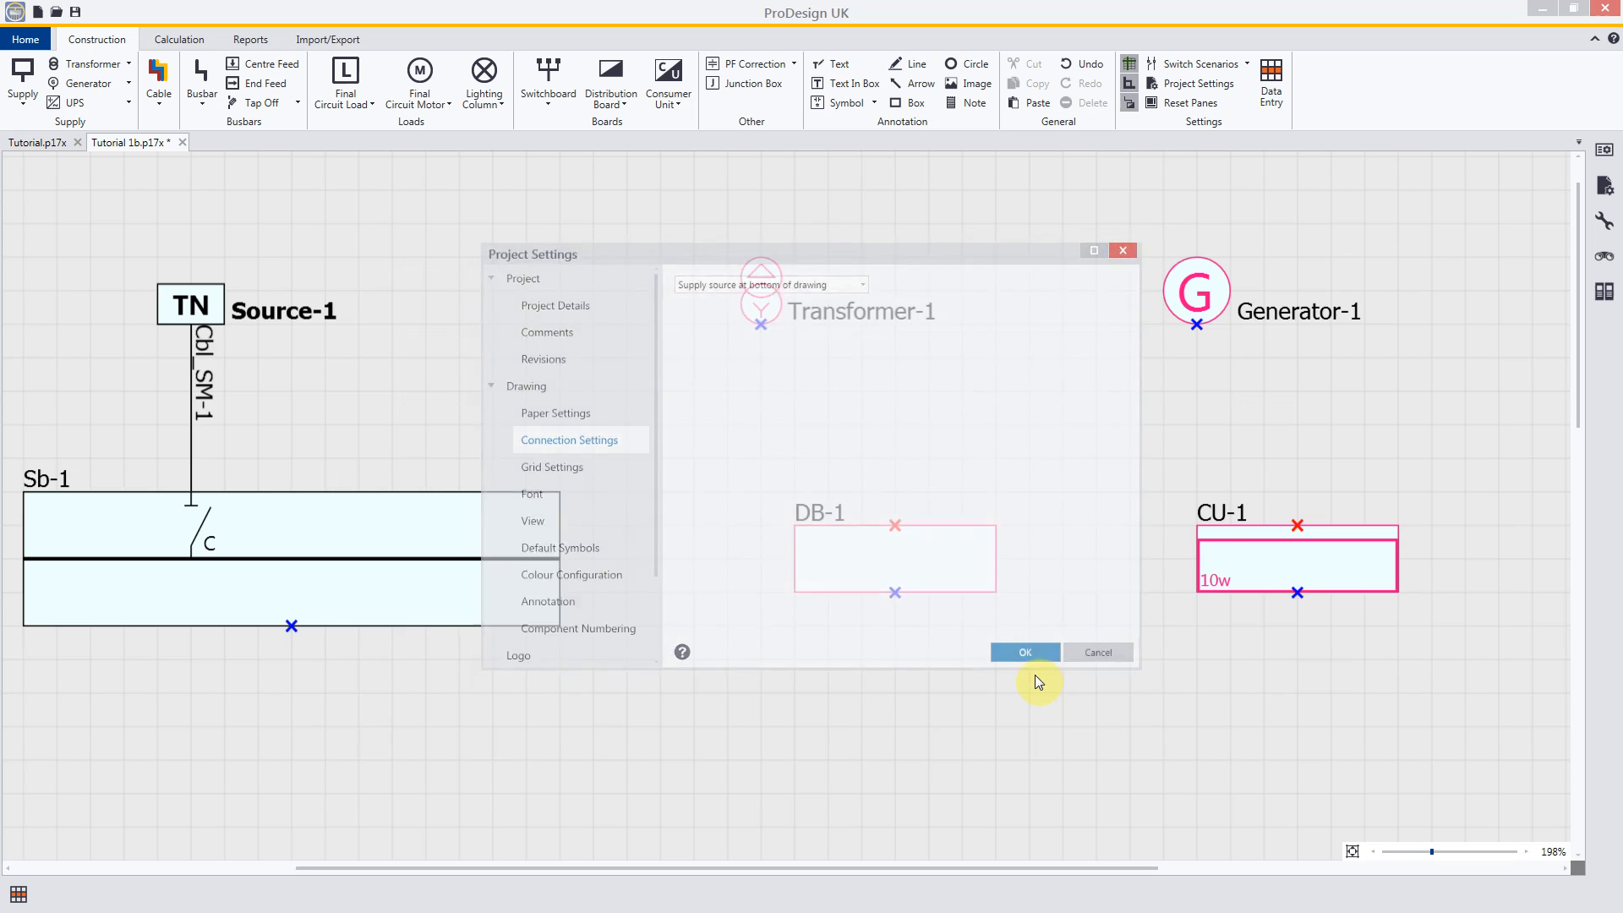
click(1352, 851)
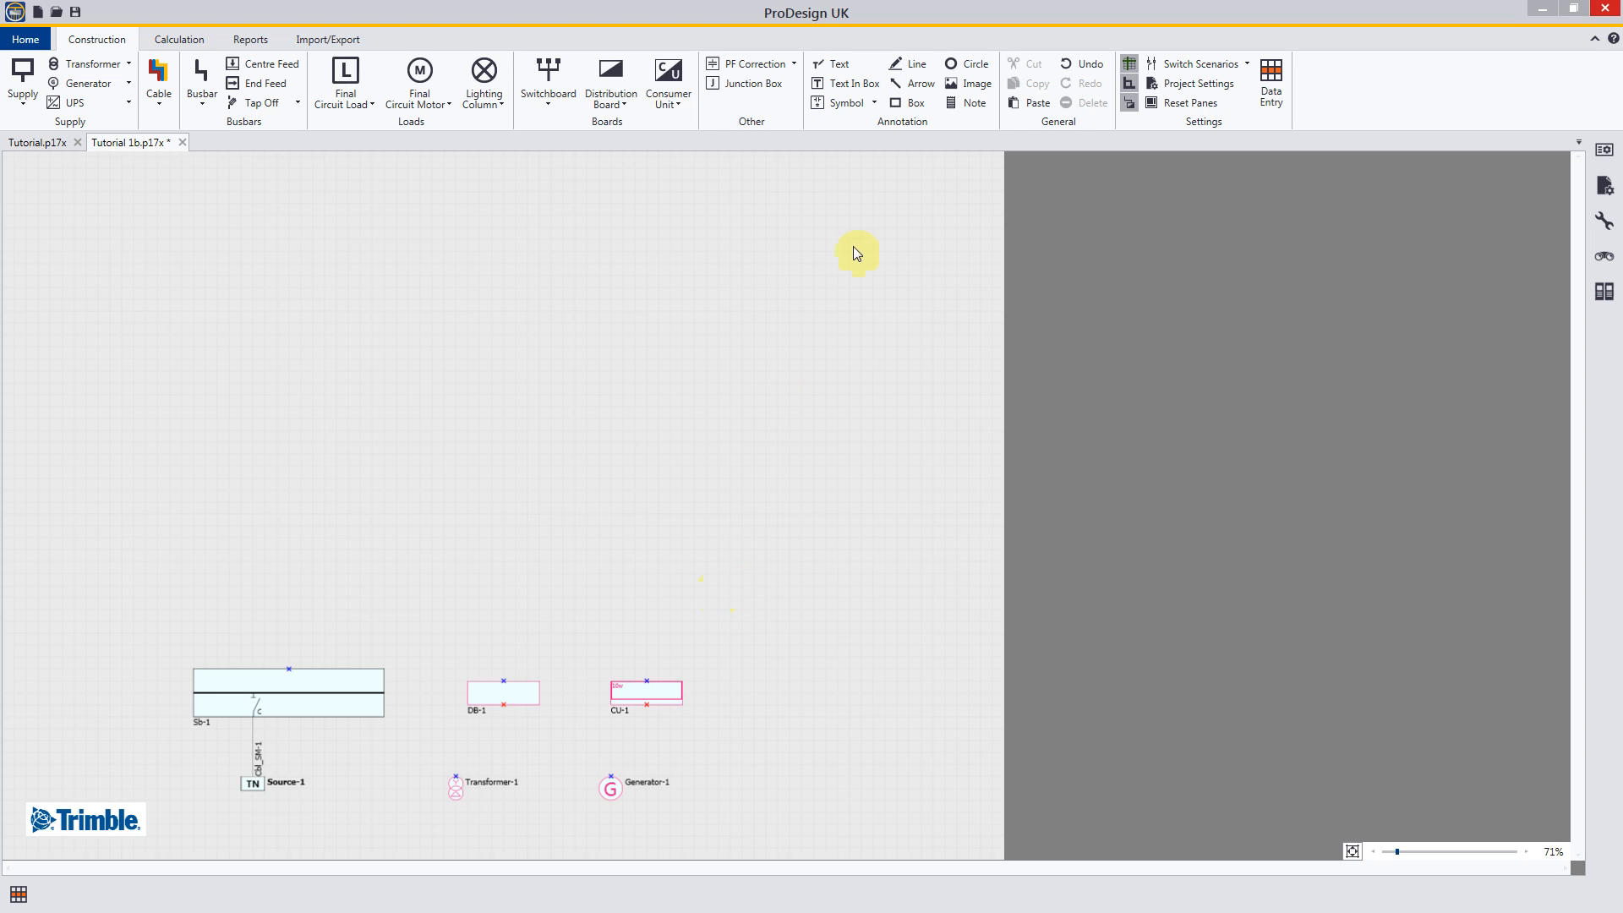
Step: Set the project's drawing connection setting back to Supply source at top of drawing
click(1192, 85)
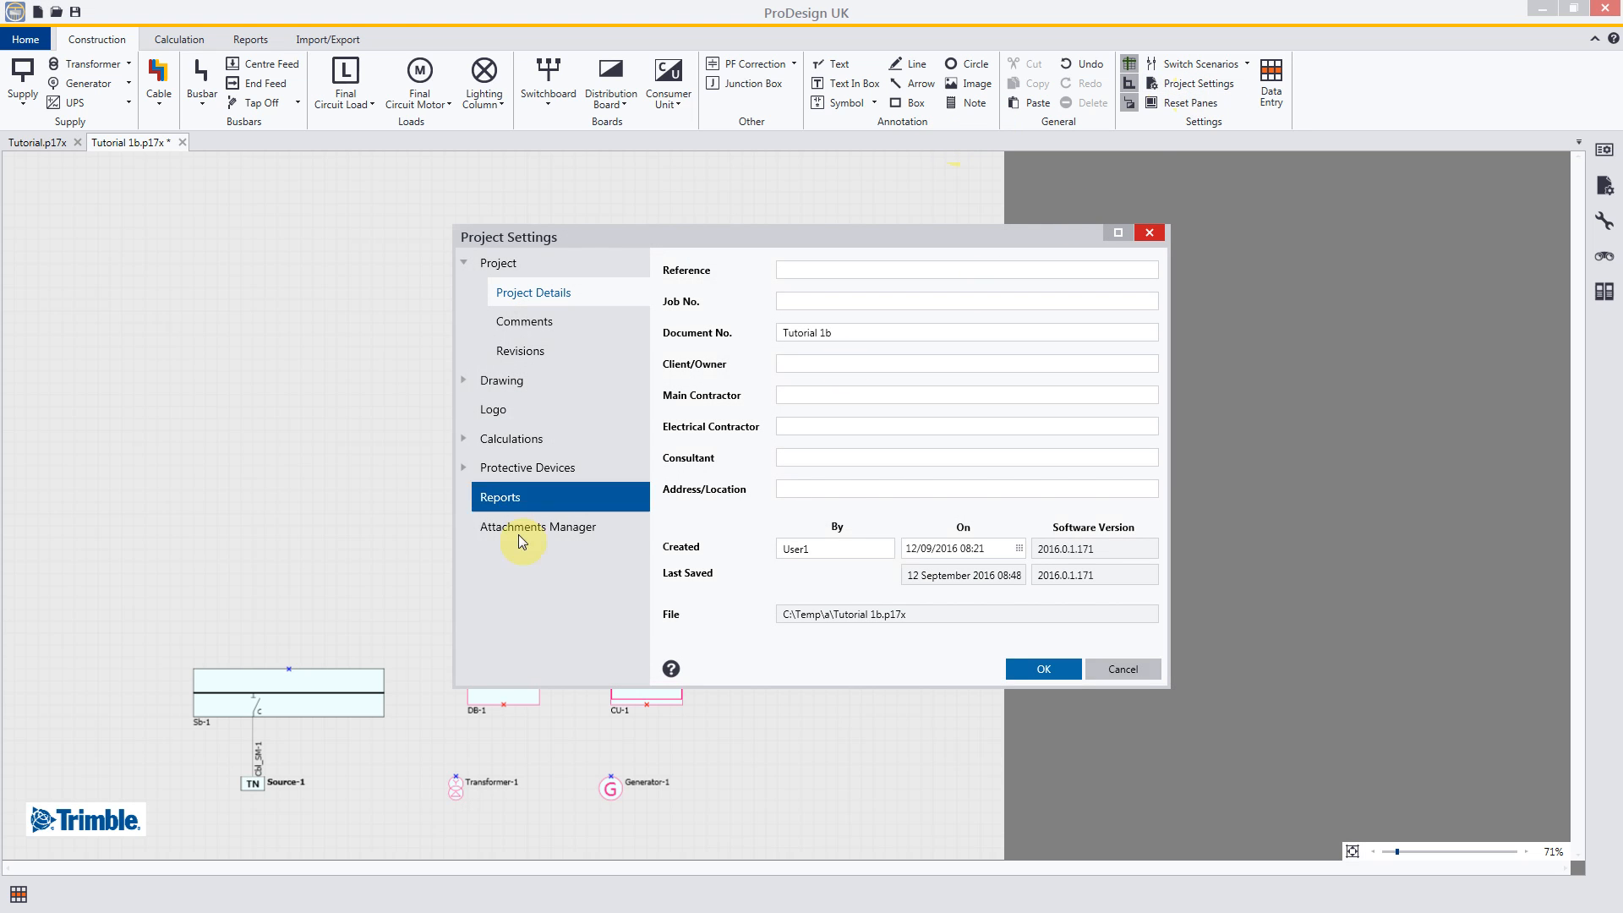
click(464, 386)
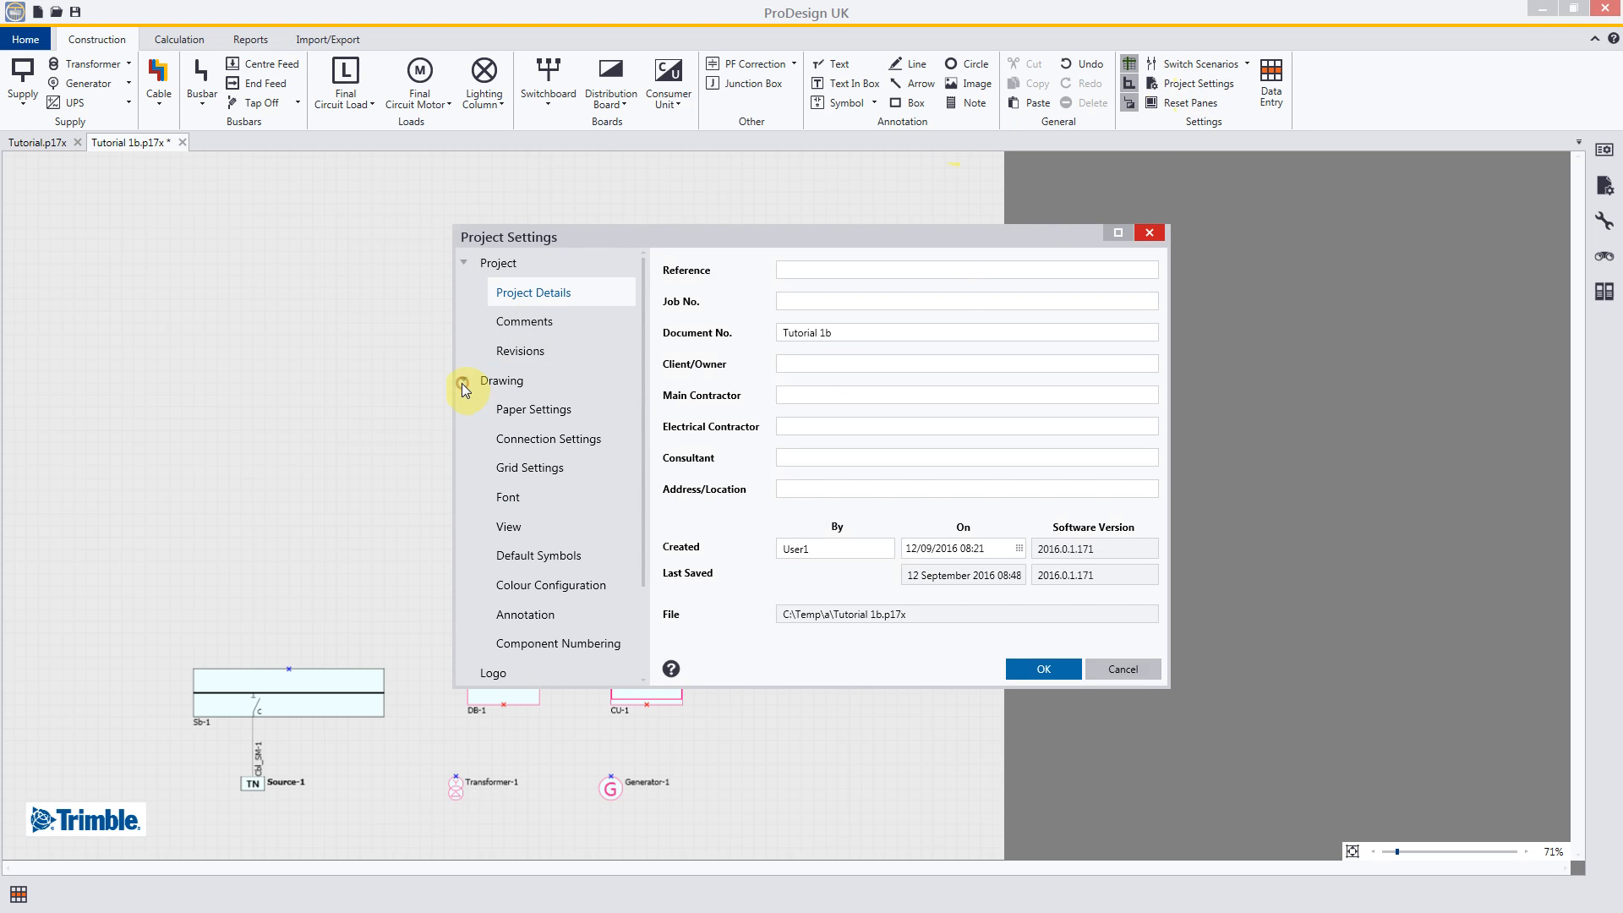
click(545, 439)
click(867, 269)
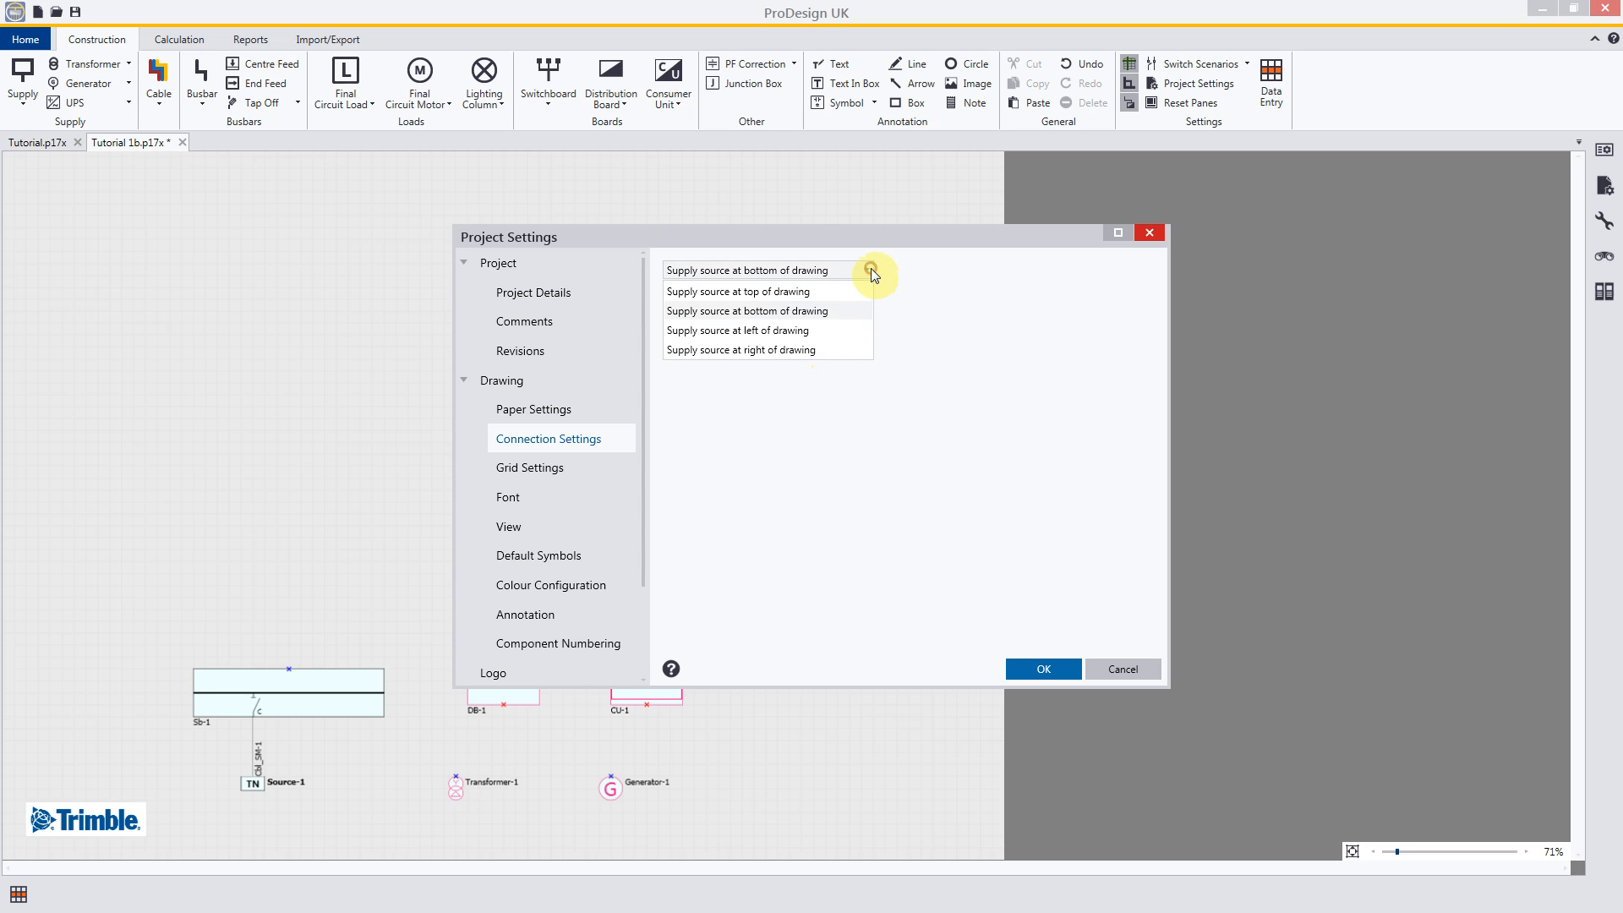
click(814, 292)
click(1030, 677)
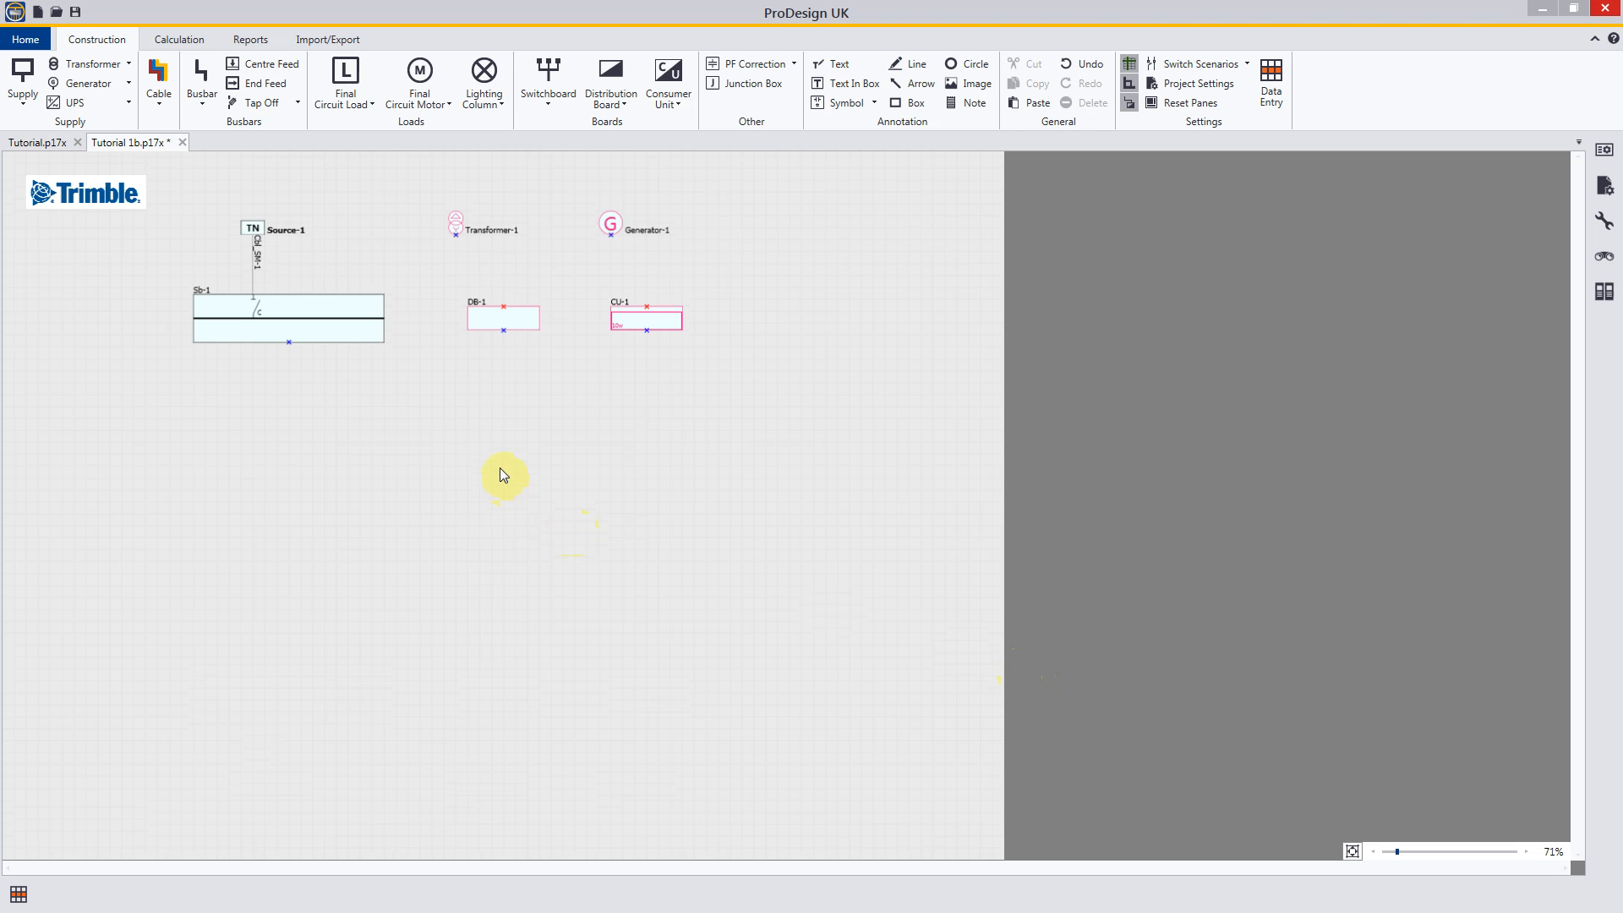
Step: Bring the placed components back into close view and save the Tutorial 1b project
scroll(504, 471, up, 4)
scroll(662, 479, up, 1)
middle_drag(819, 392, 837, 606)
scroll(838, 606, up, 1)
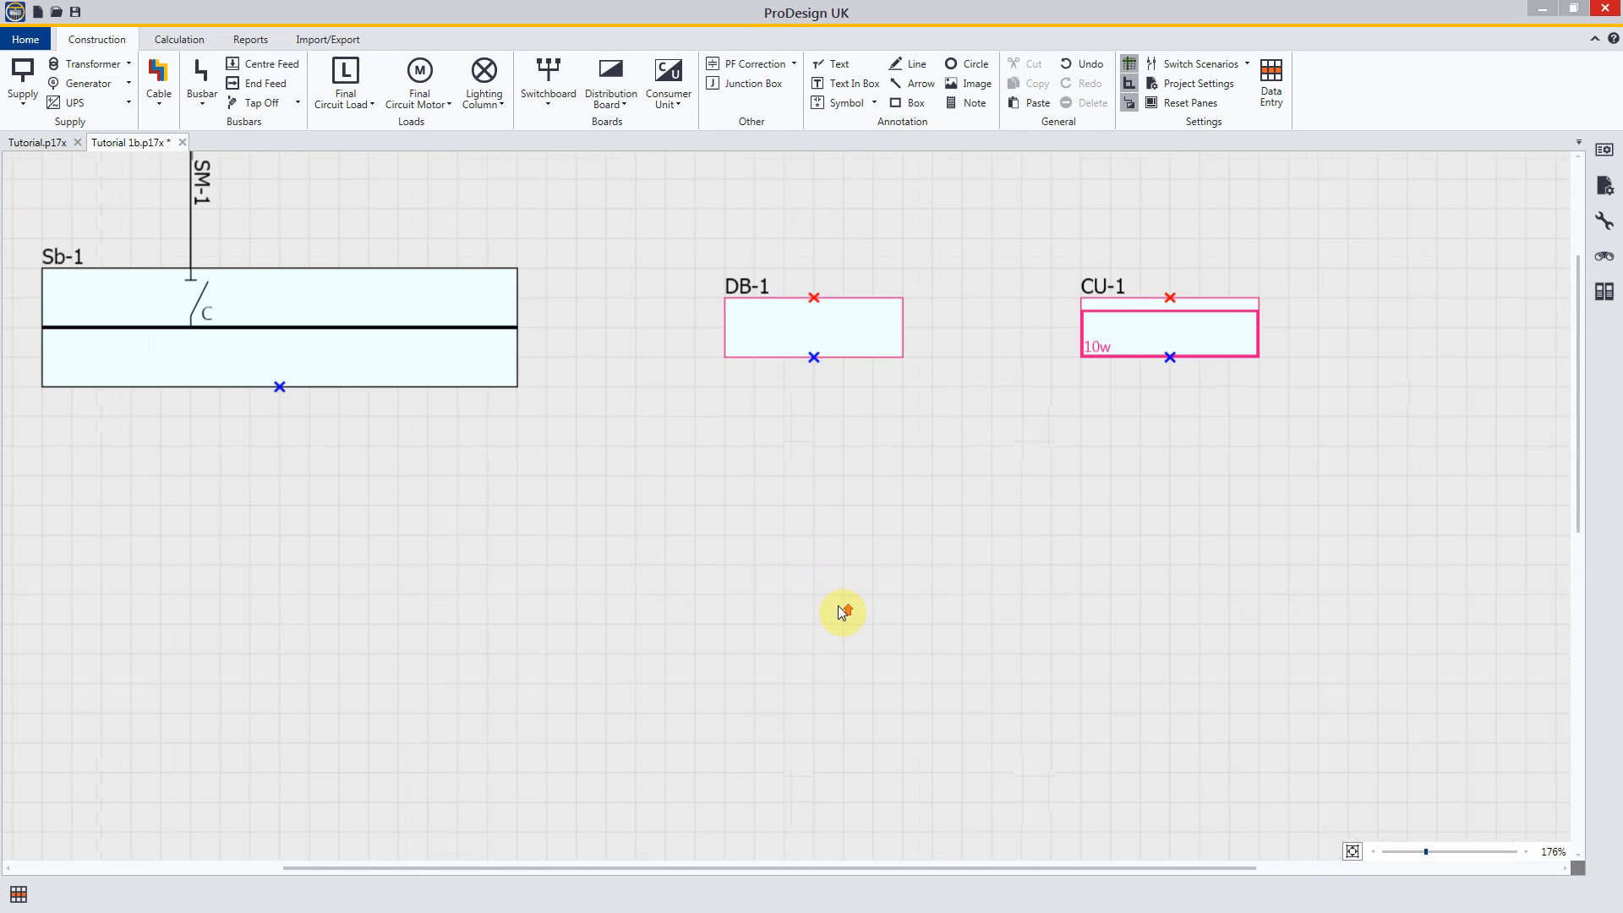
middle_drag(725, 560, 810, 700)
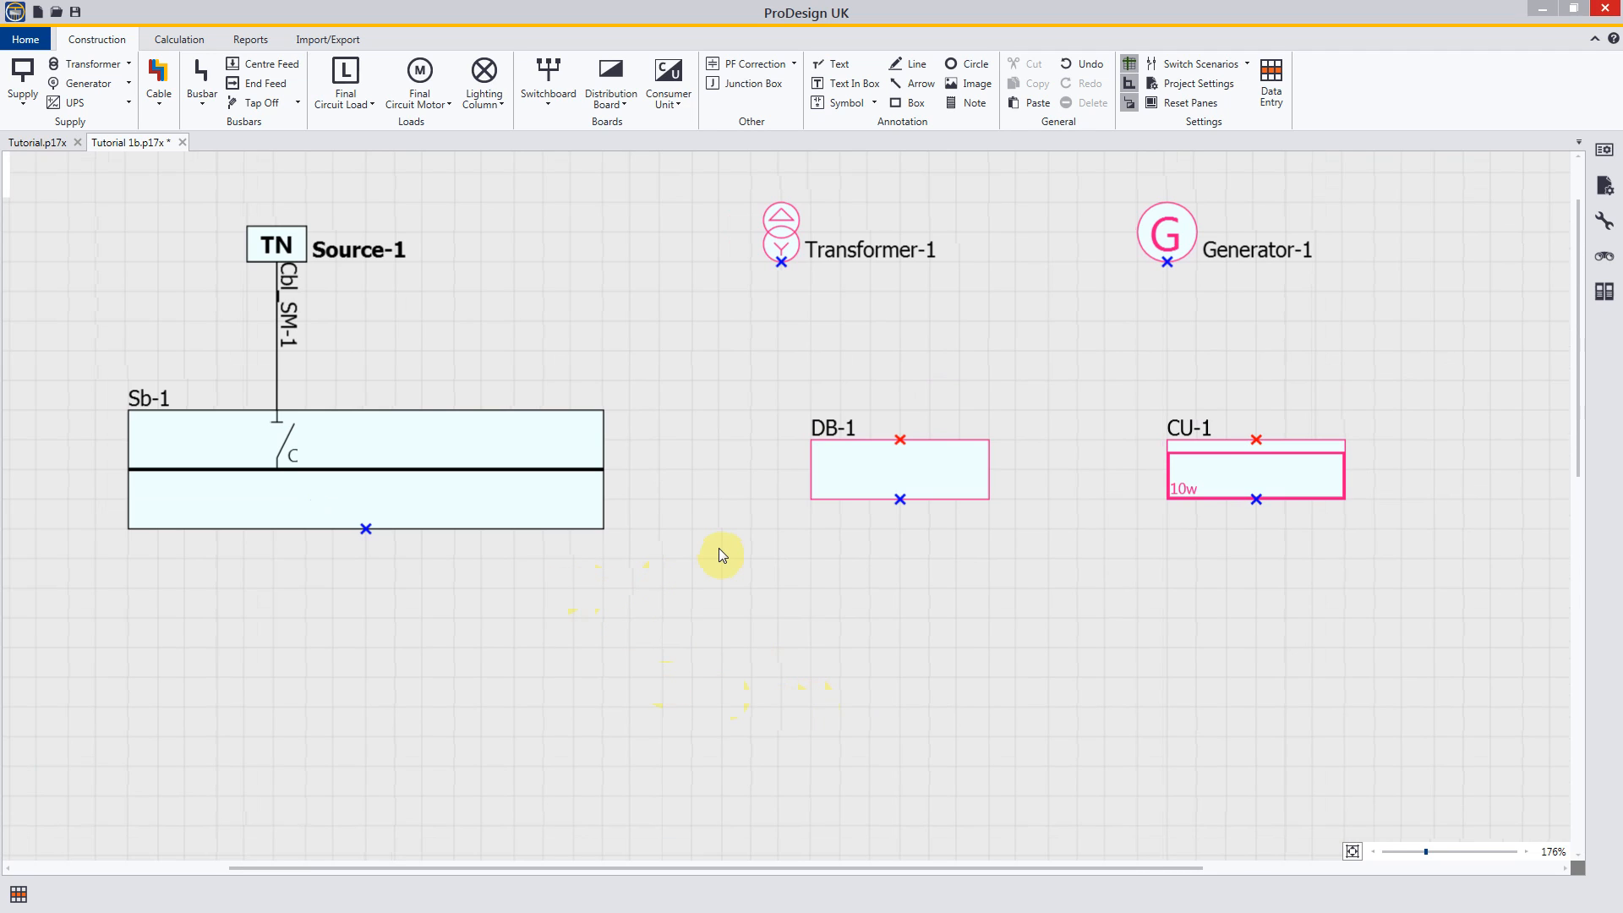
key(ctrl+s)
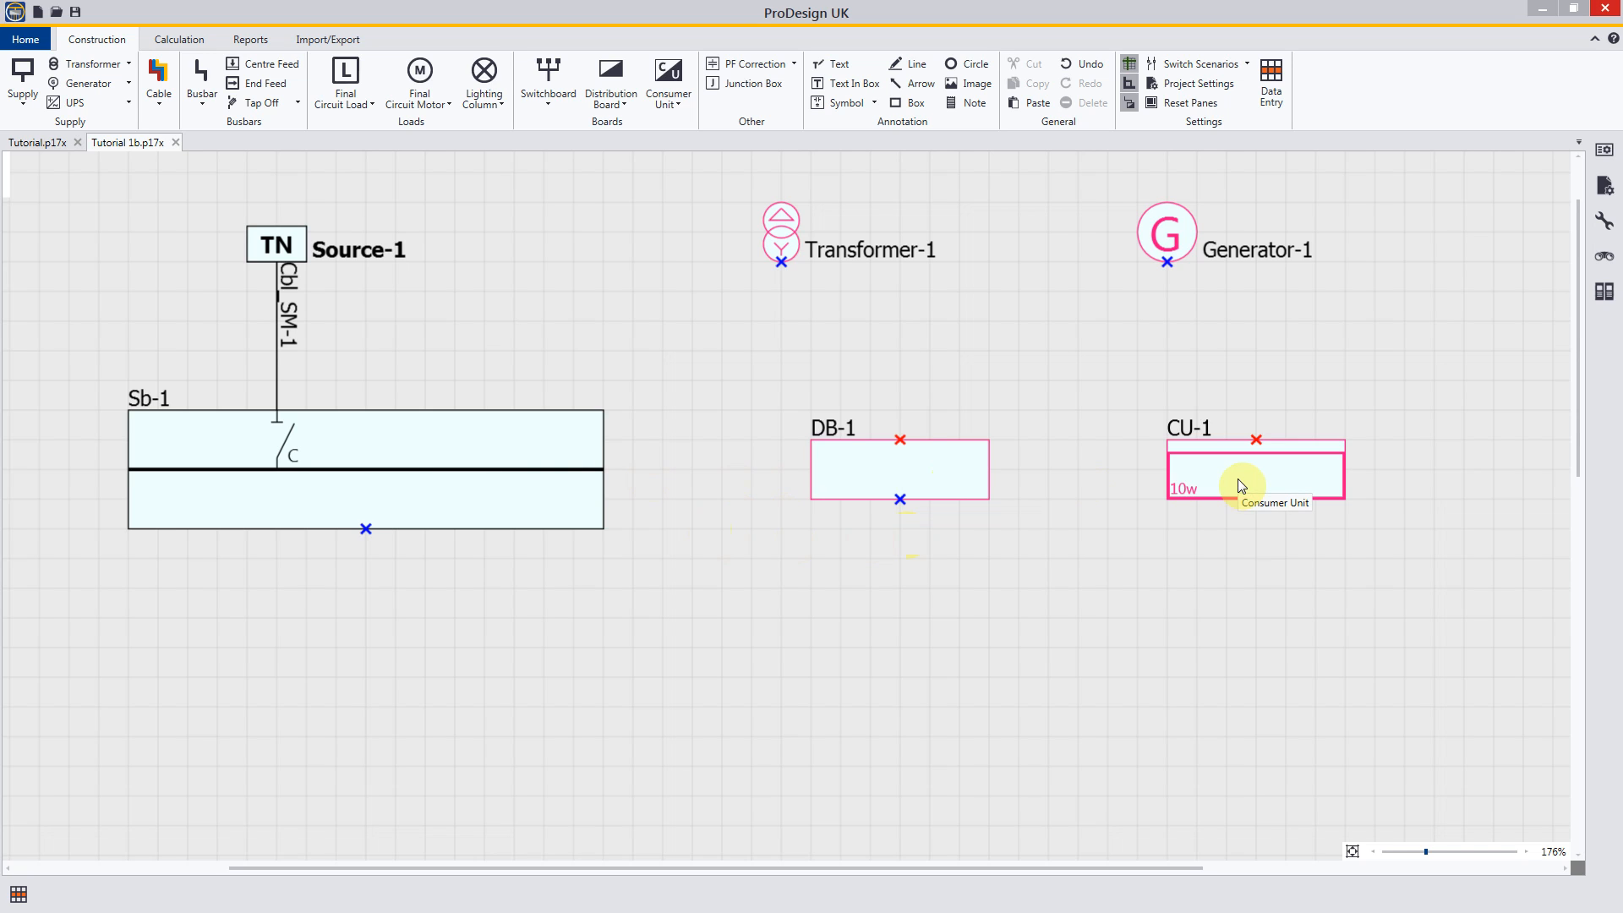
Step: Draw a cable from Sb-1's outgoing side down and across below DB-1, try ending it on DB-1's output side, and stop placing cables
click(169, 75)
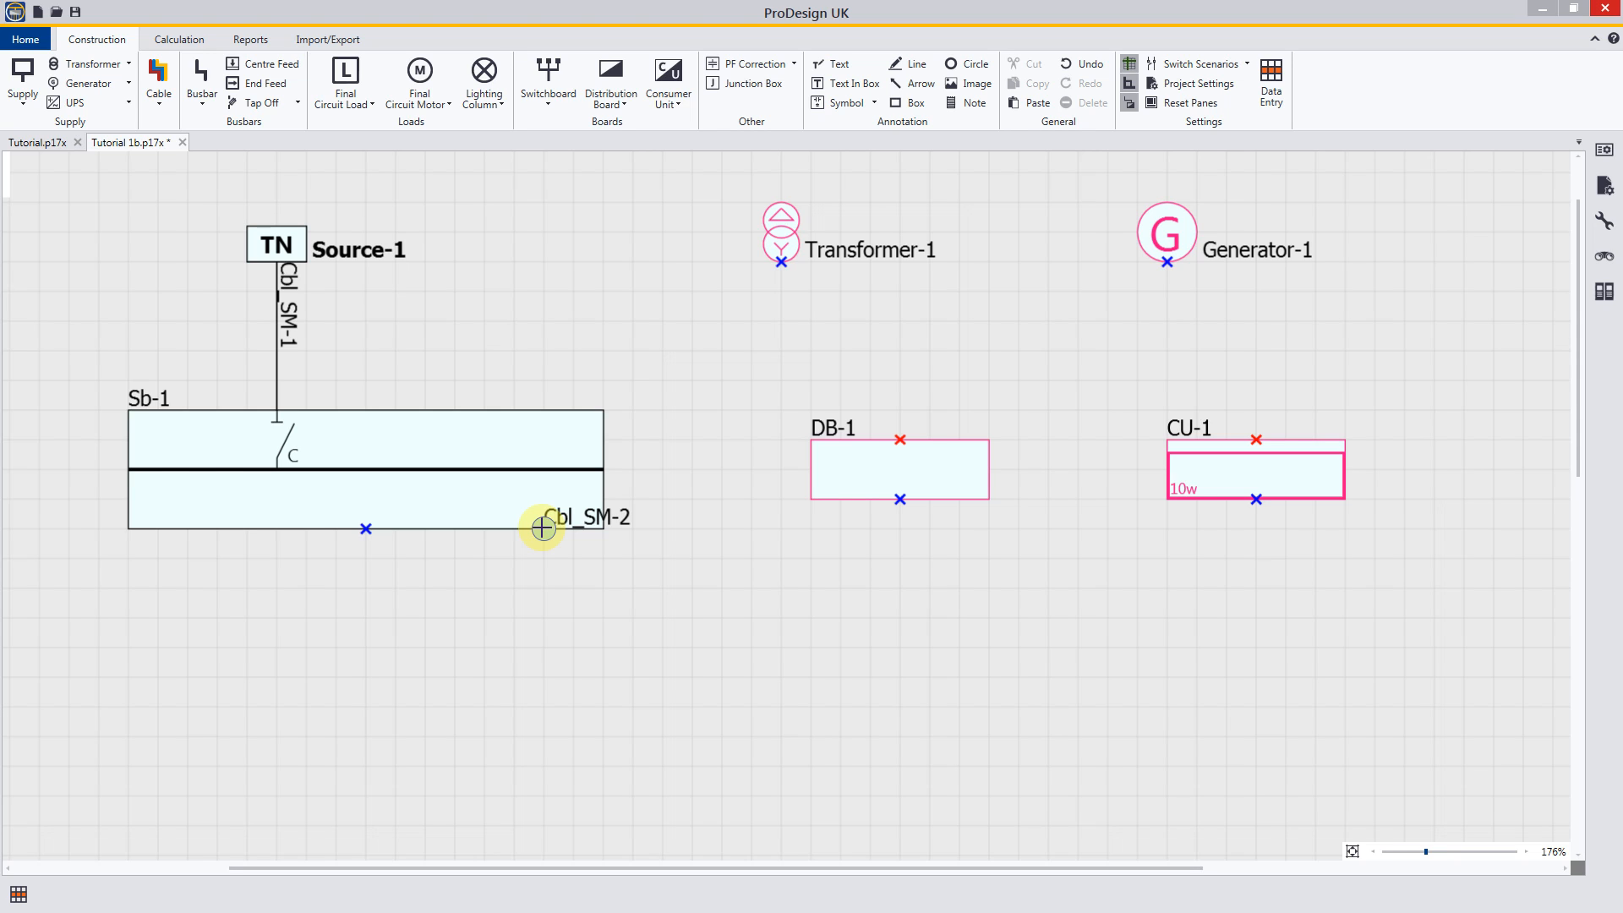
click(543, 528)
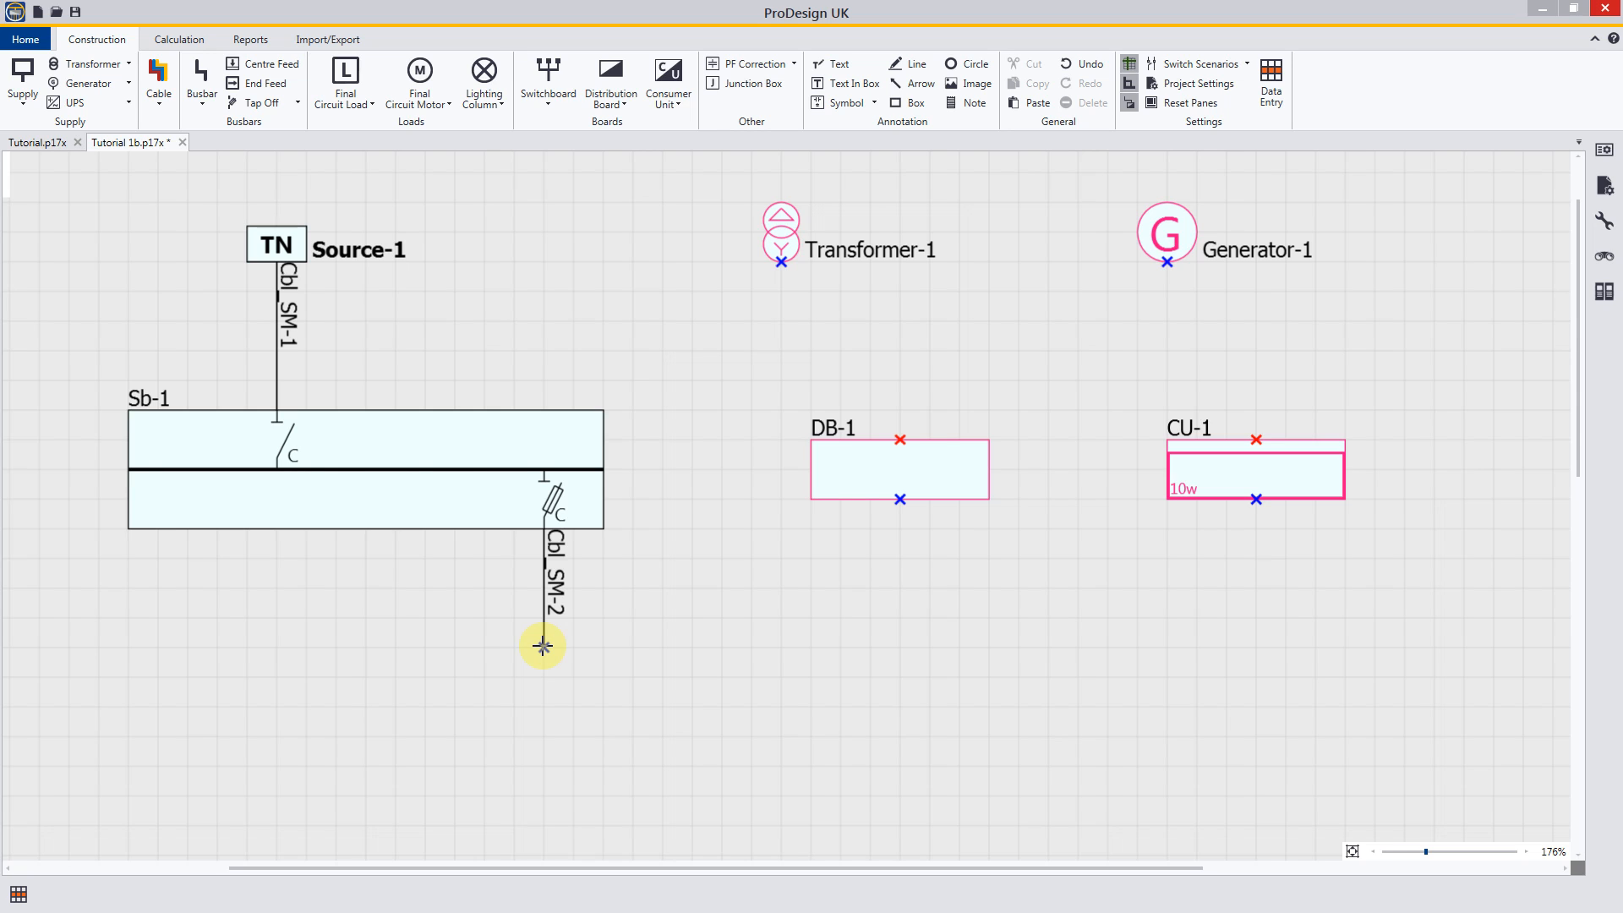
click(543, 646)
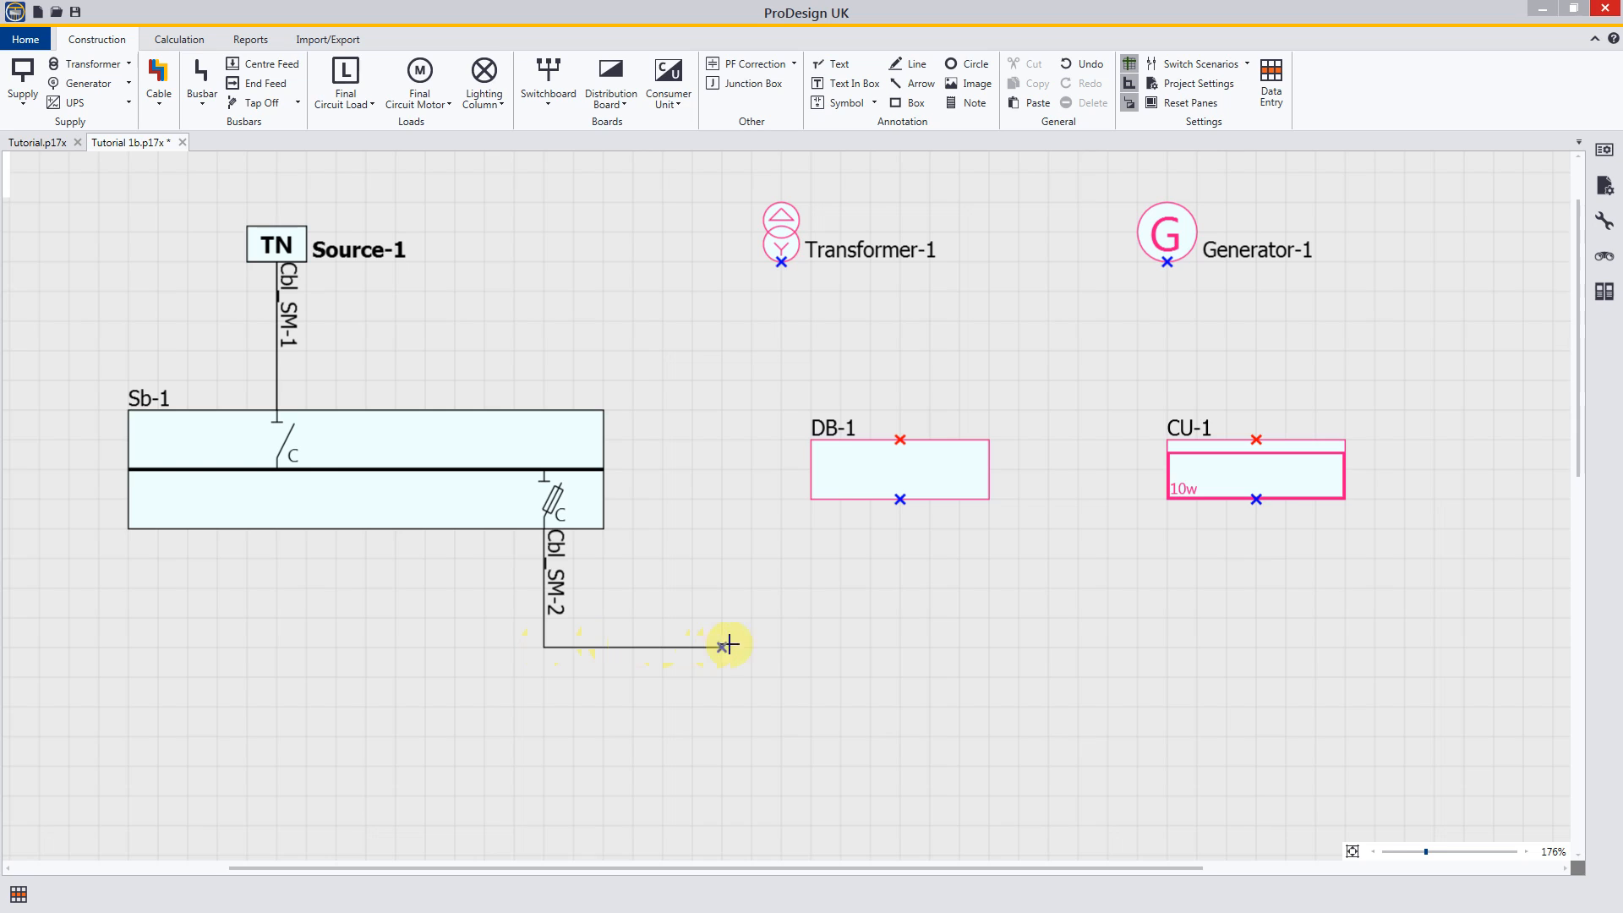
click(870, 648)
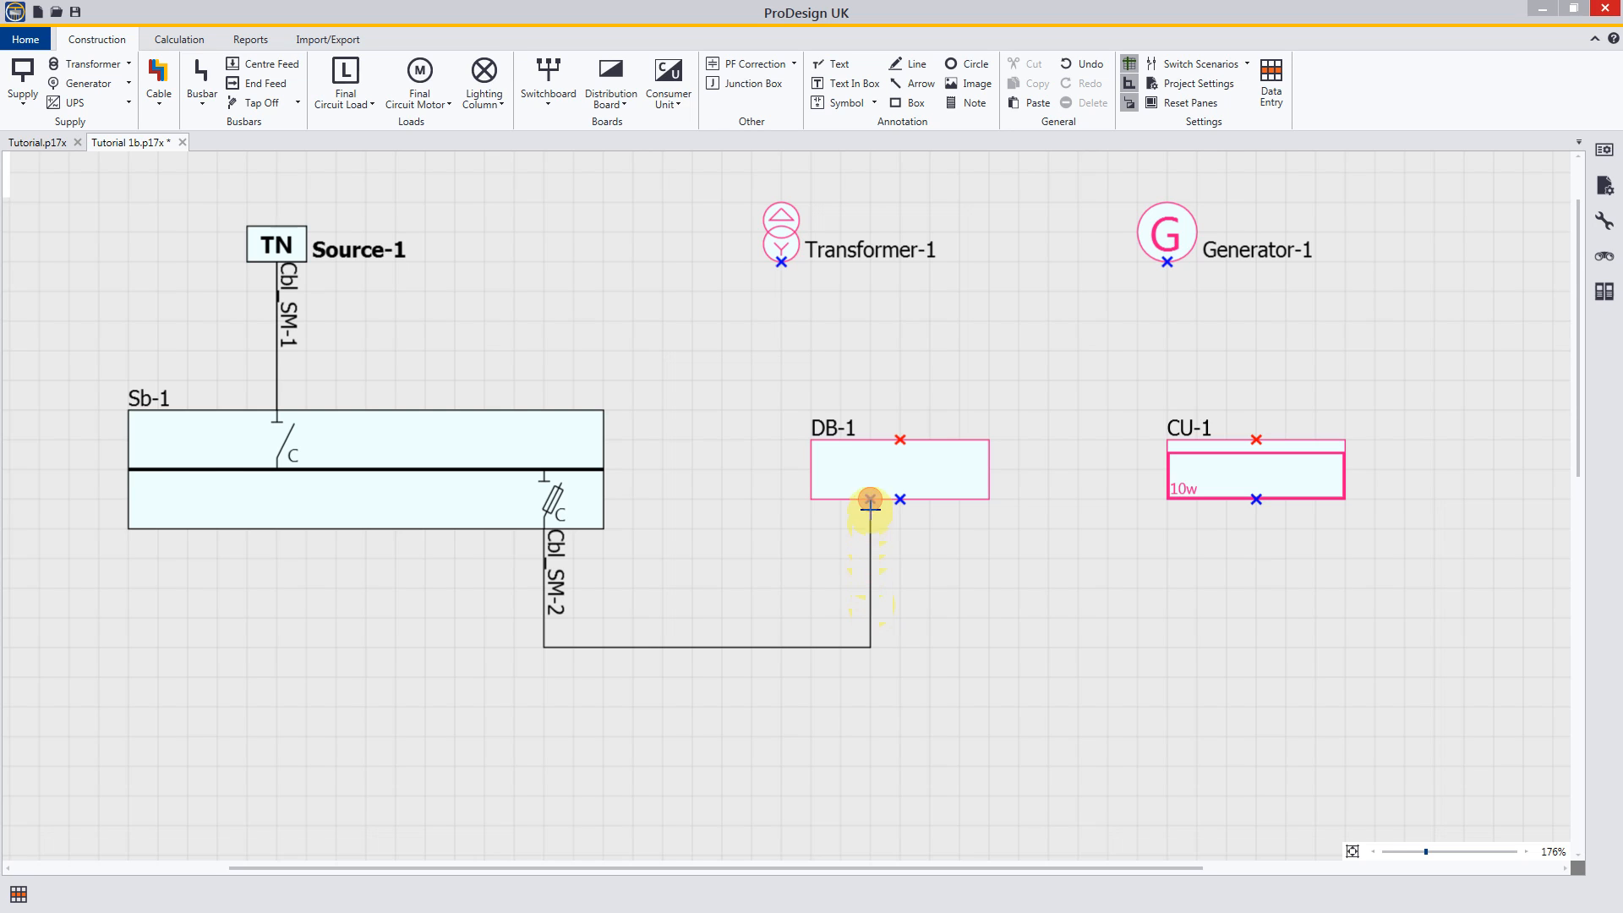
mouse_move(870, 504)
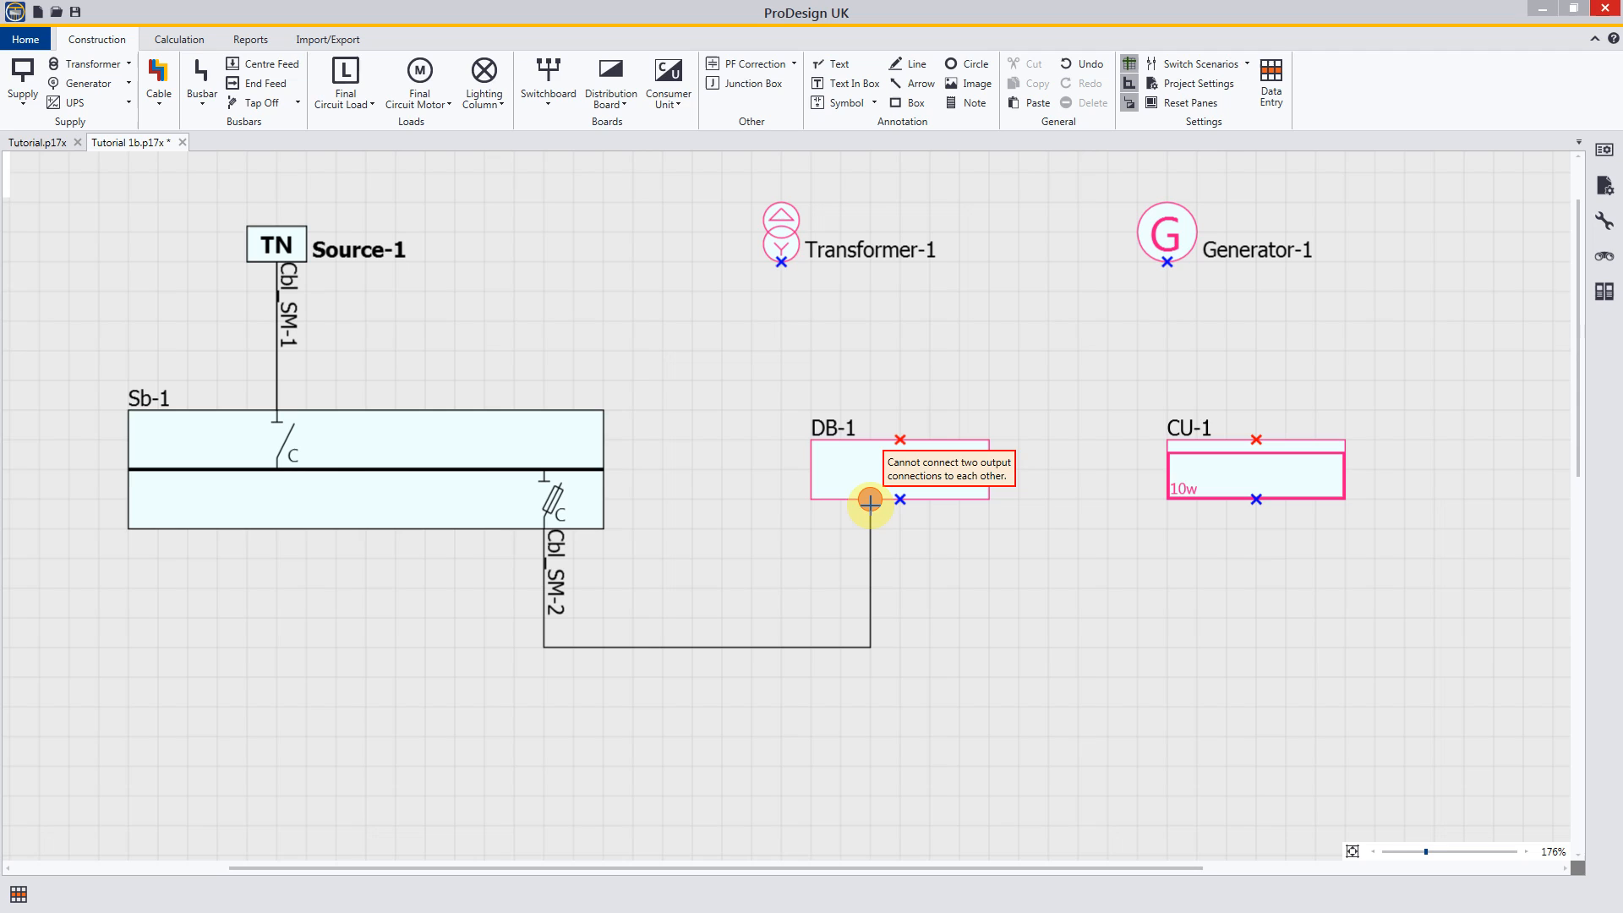
drag(870, 500, 870, 500)
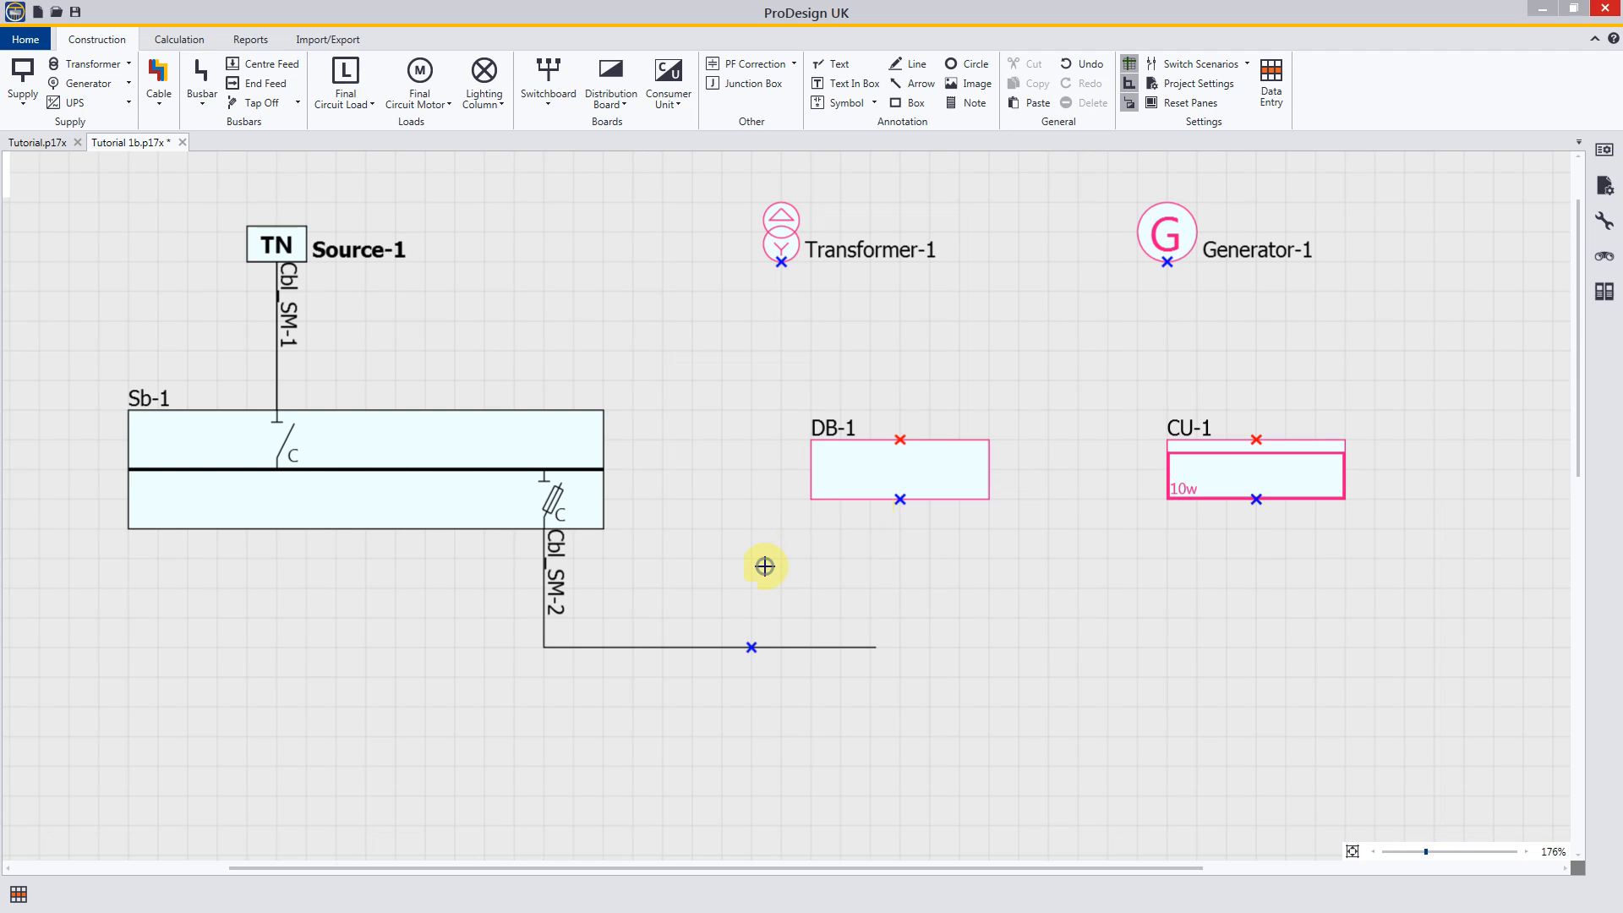
right_click(765, 567)
Step: Delete the misrouted cable and draw a new one from Sb-1's outgoing side, down, across and over DB-1 into its input side
click(721, 647)
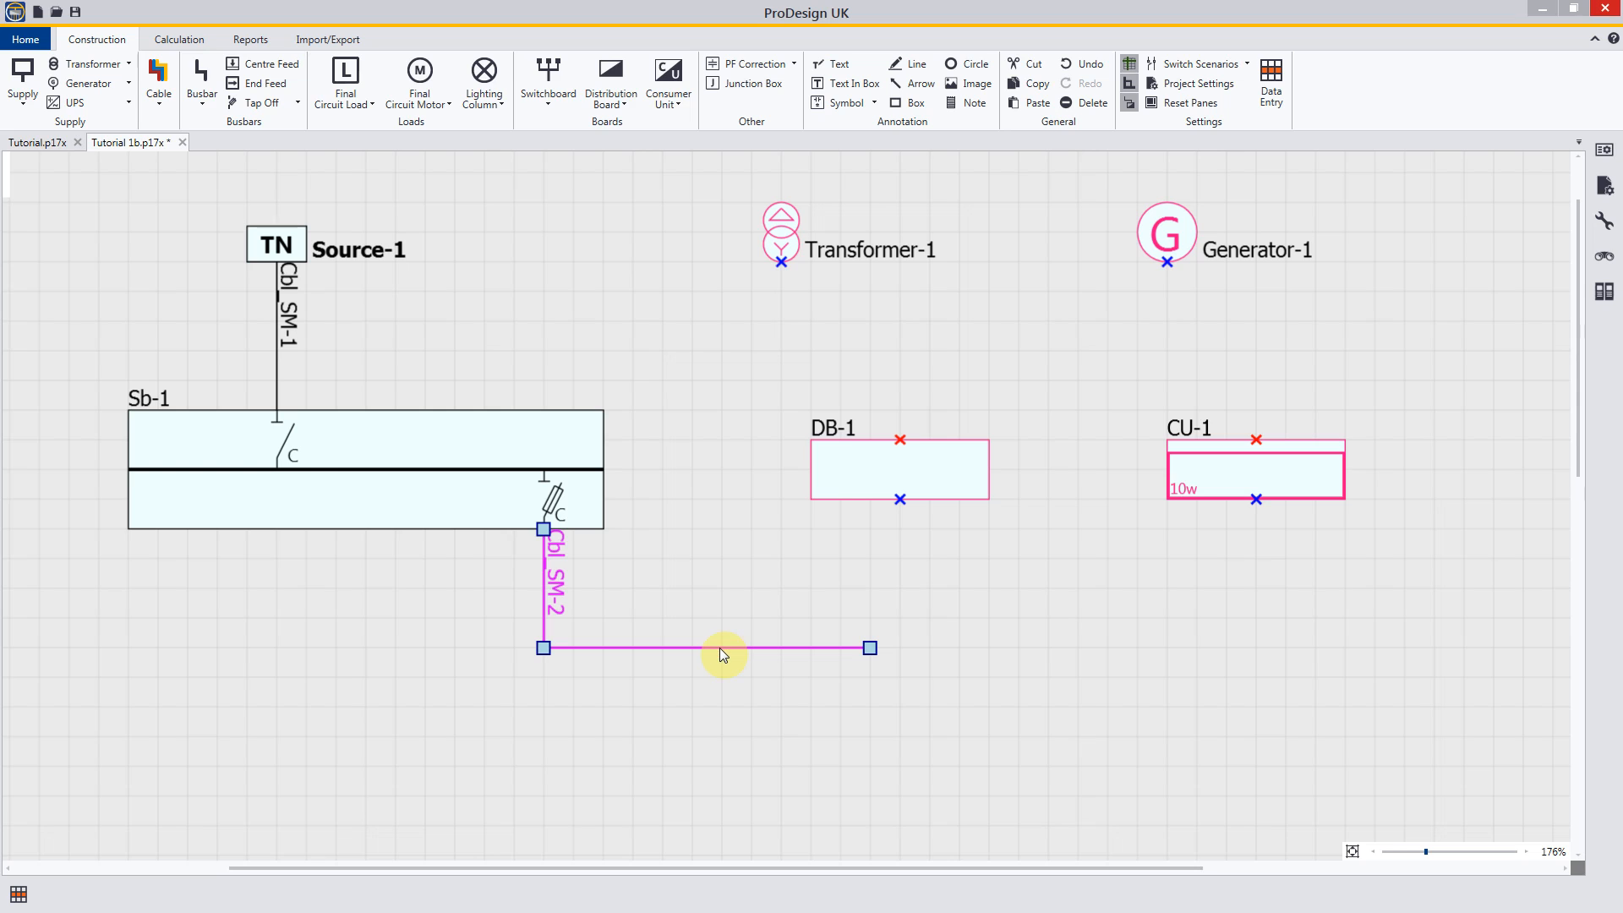
key(Delete)
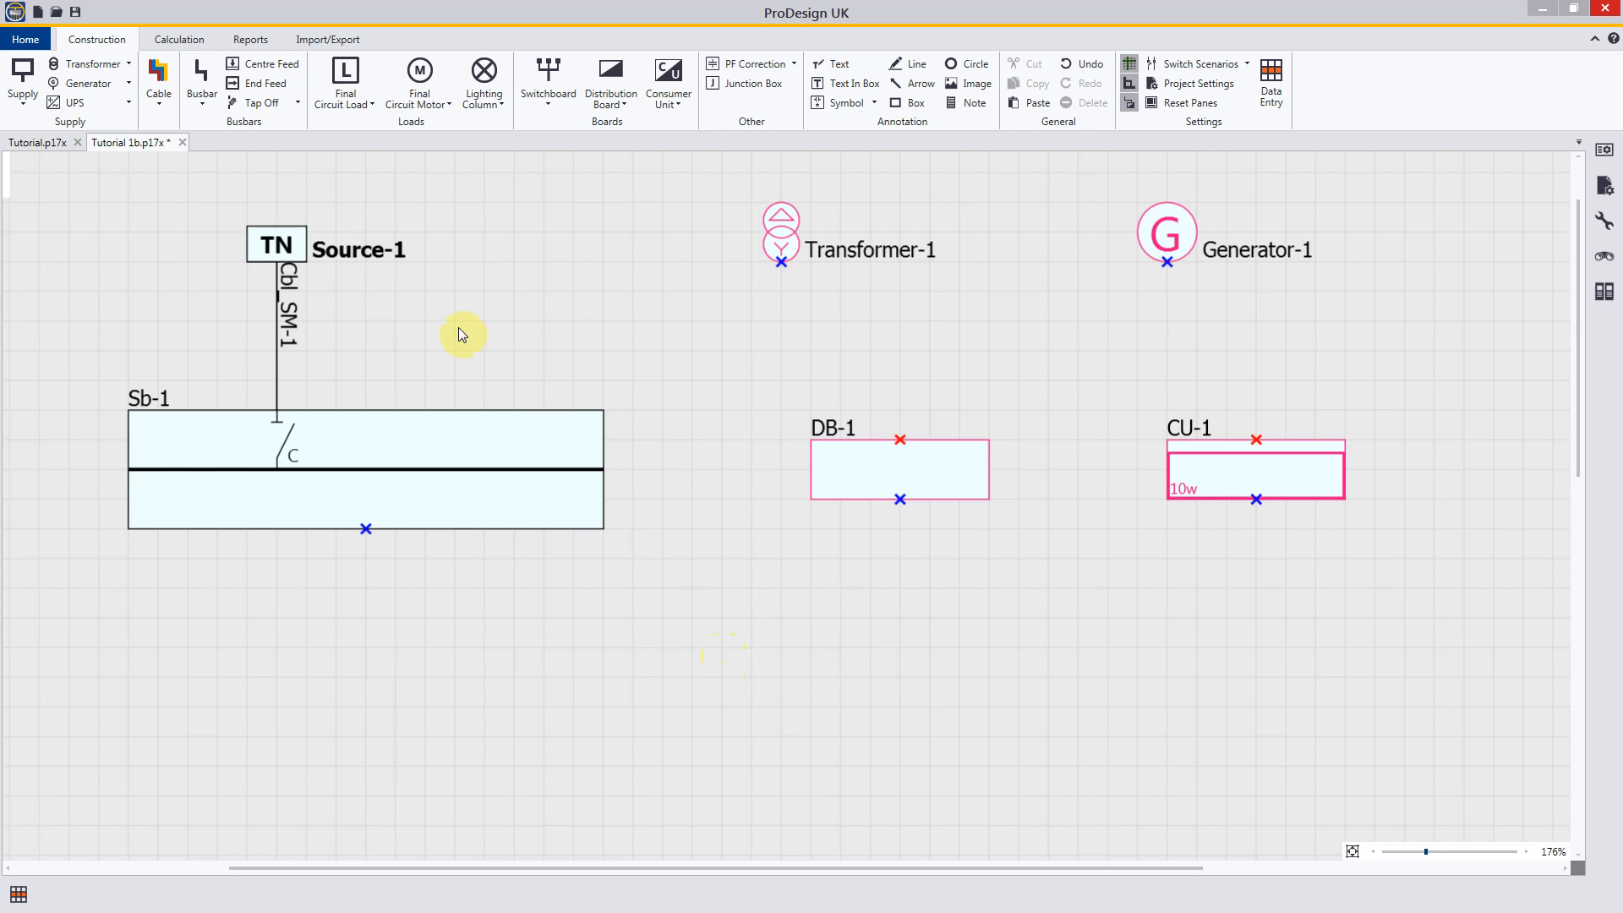
click(159, 74)
drag(544, 529, 550, 643)
click(545, 646)
click(695, 643)
click(694, 347)
click(927, 350)
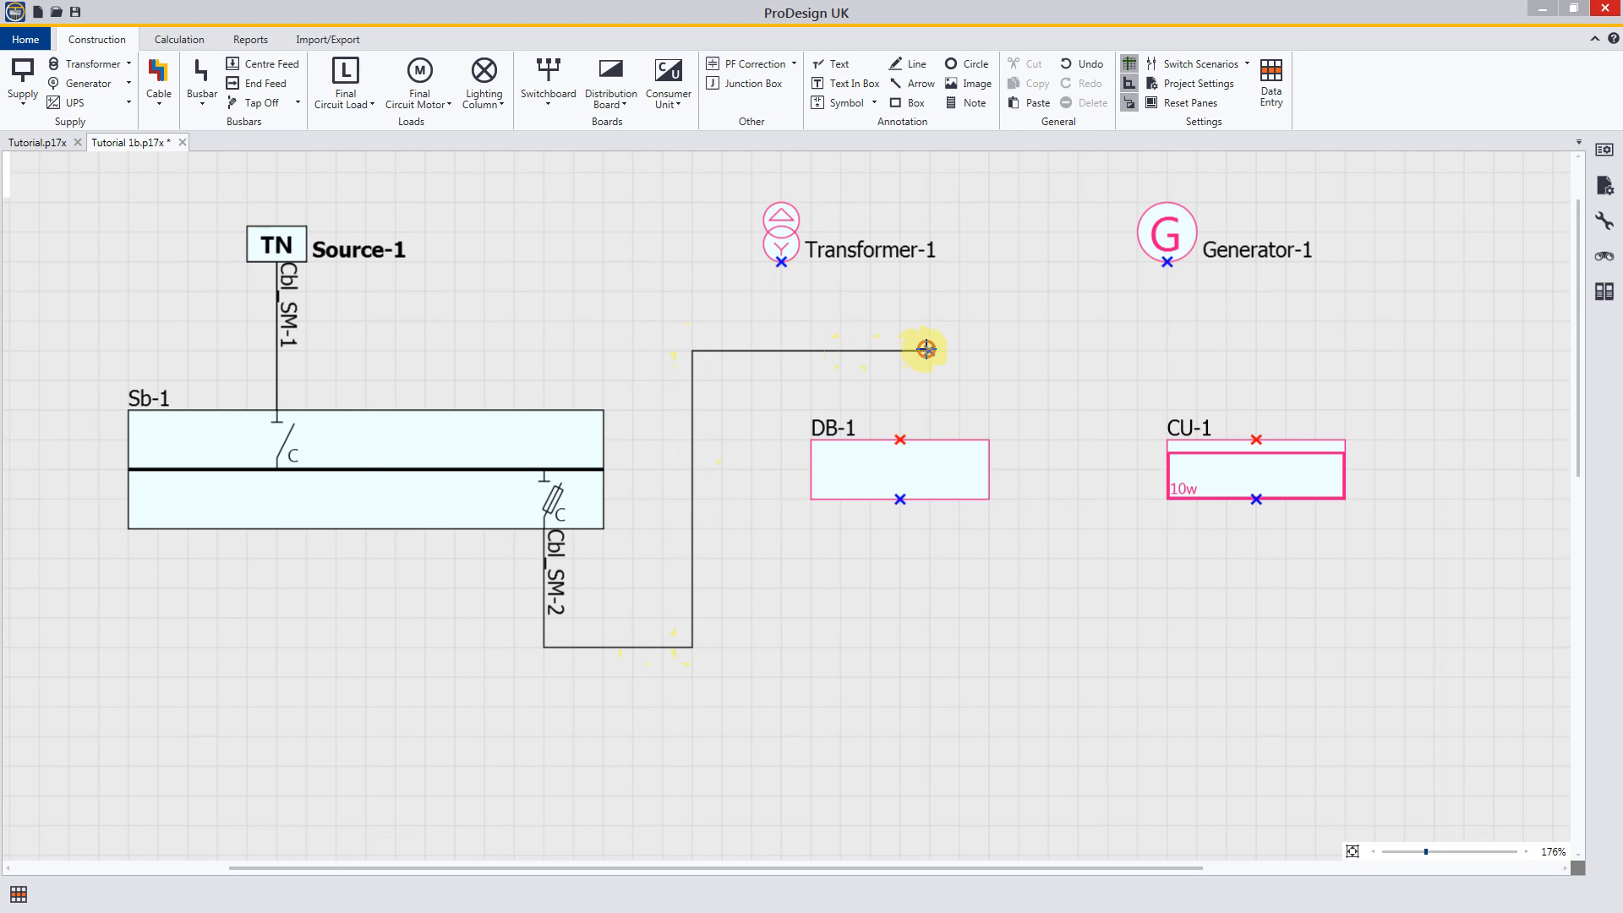
click(930, 440)
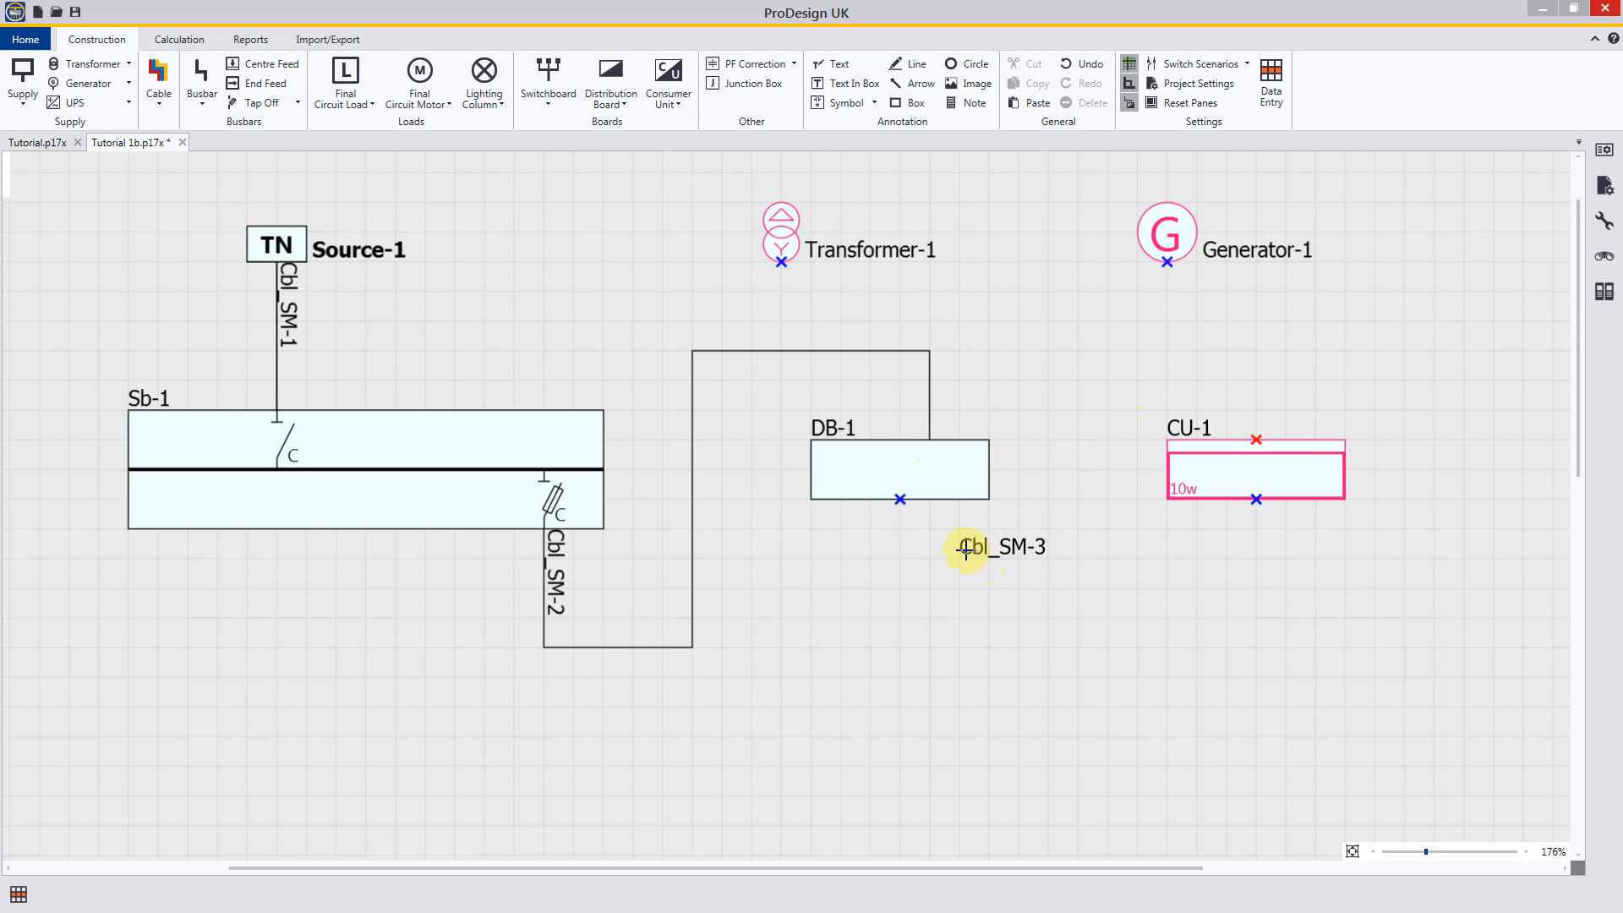
Step: Try to connect DB-1's output side to CU-1's input side with a three-phase cable, and delete that cable
click(958, 500)
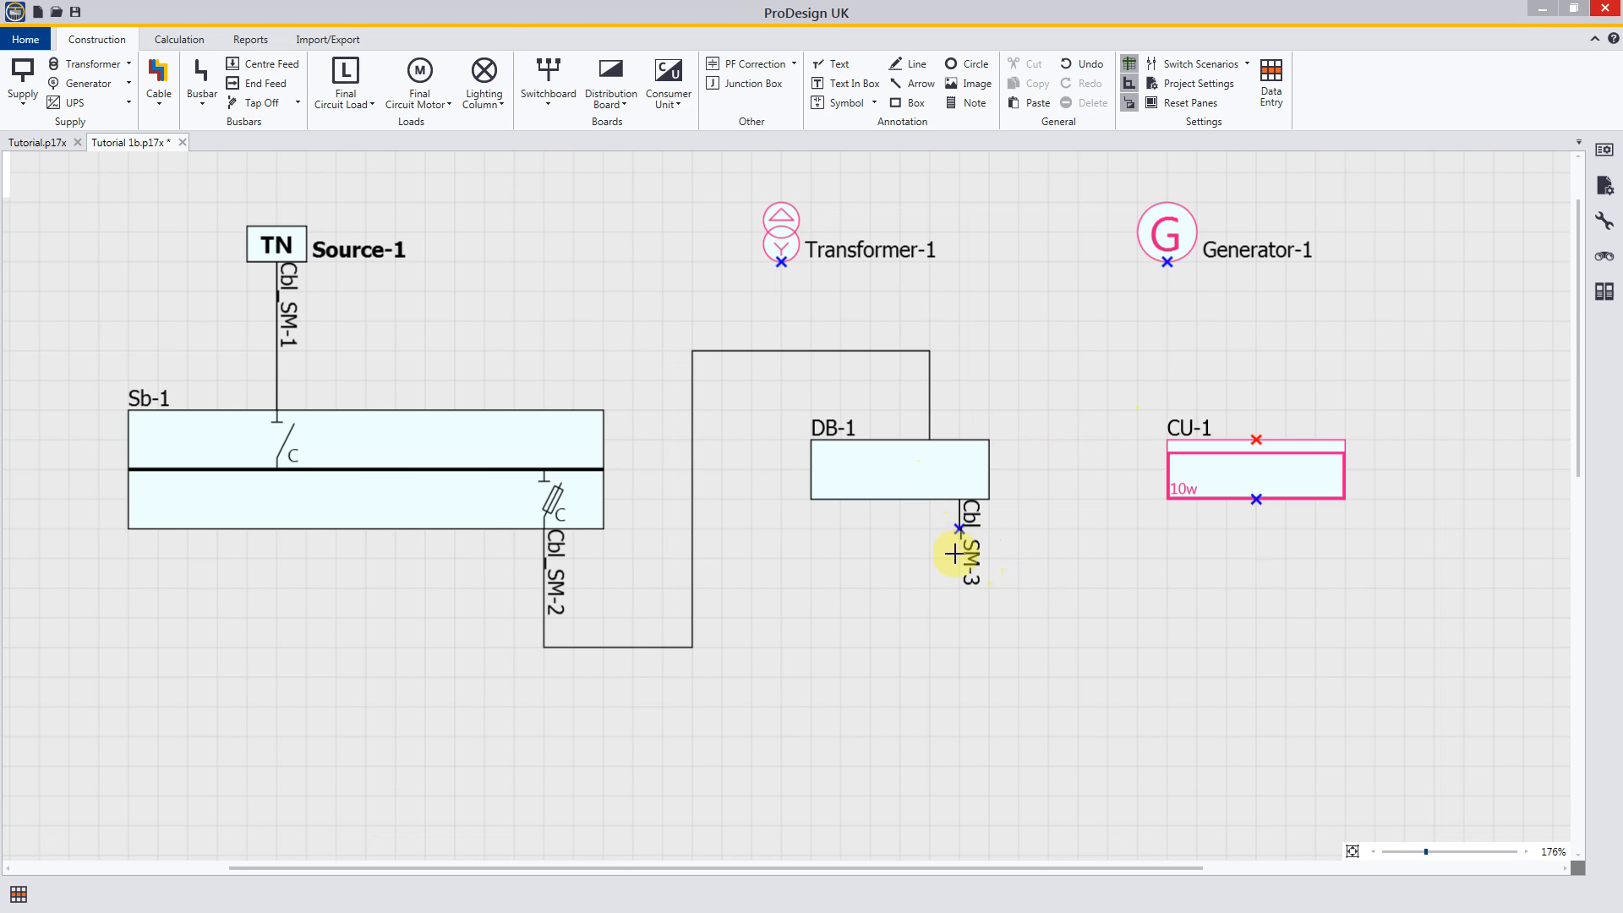
click(957, 647)
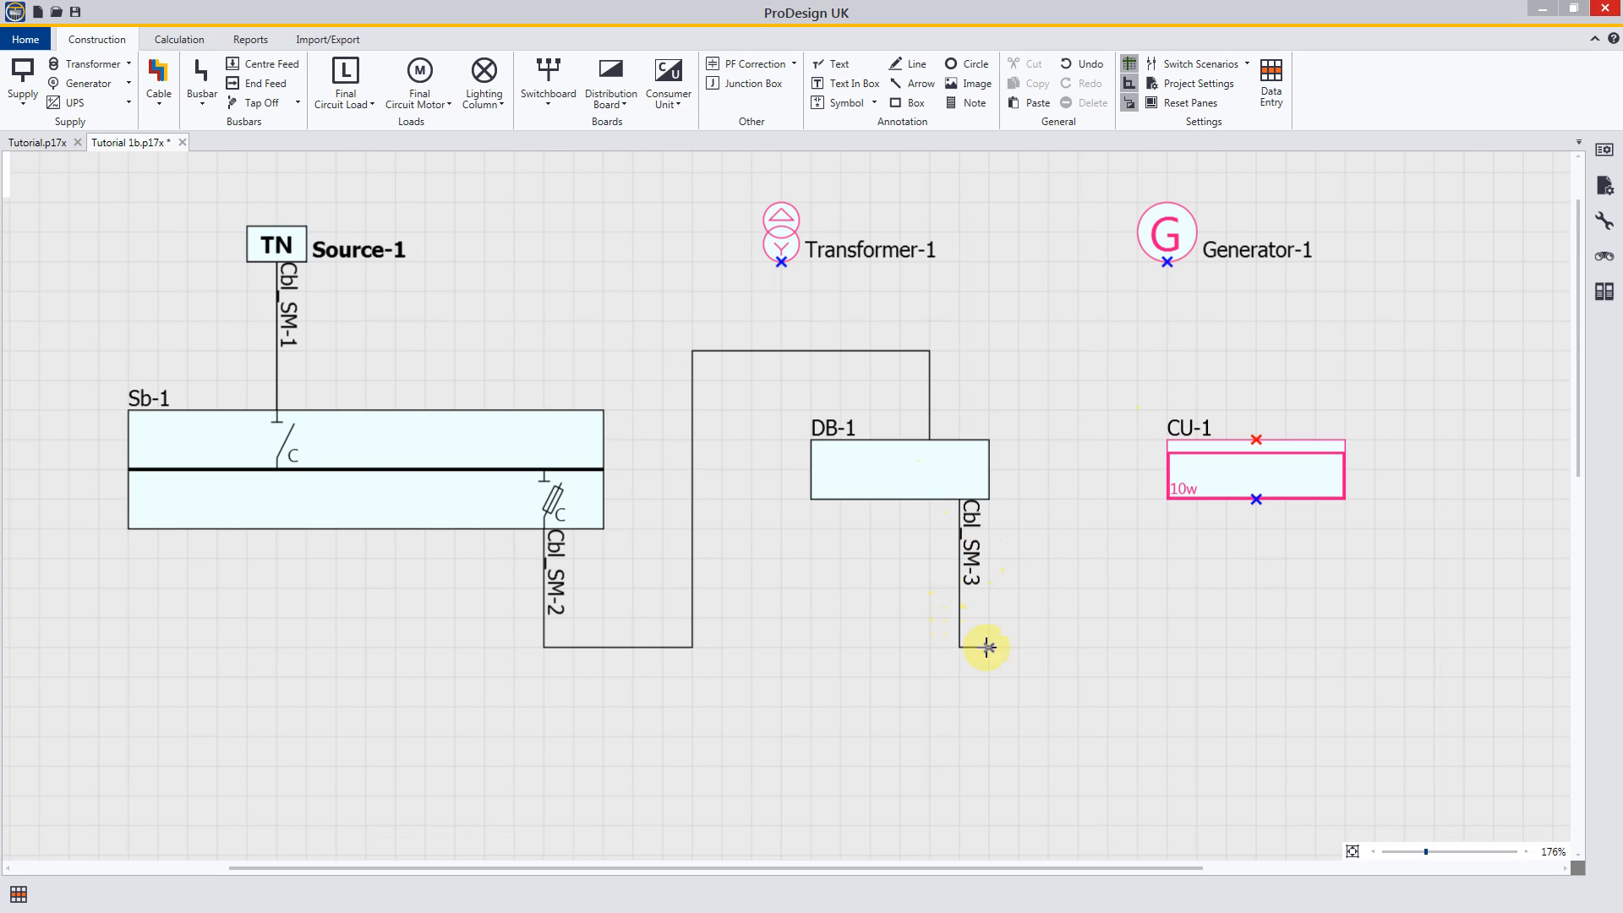
click(1079, 646)
click(1079, 351)
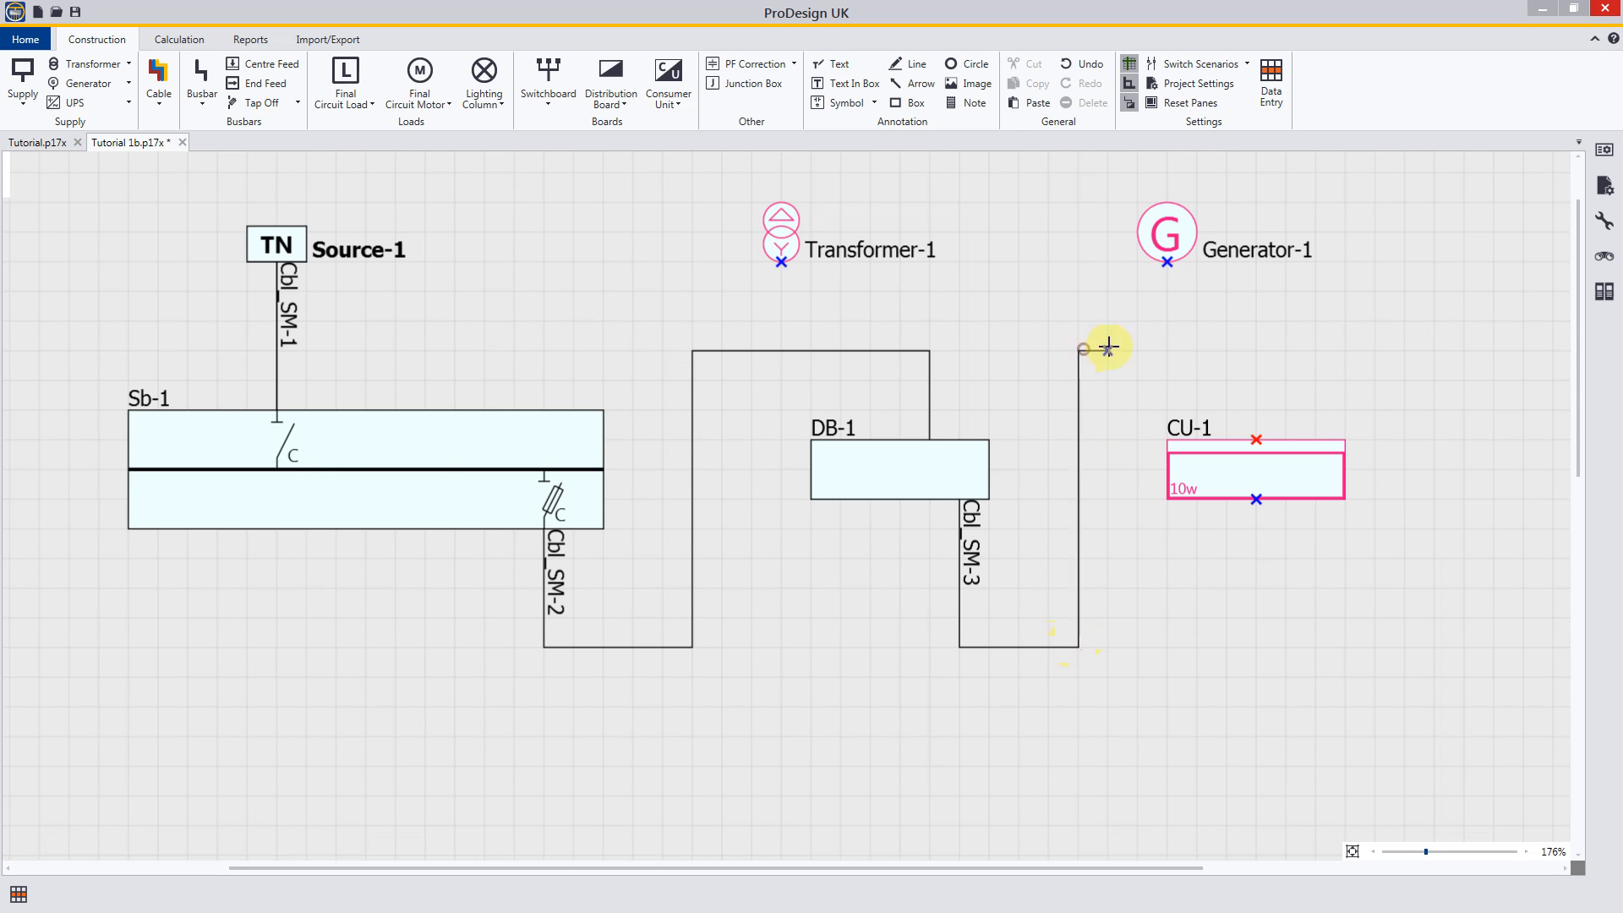
click(1286, 350)
click(1286, 438)
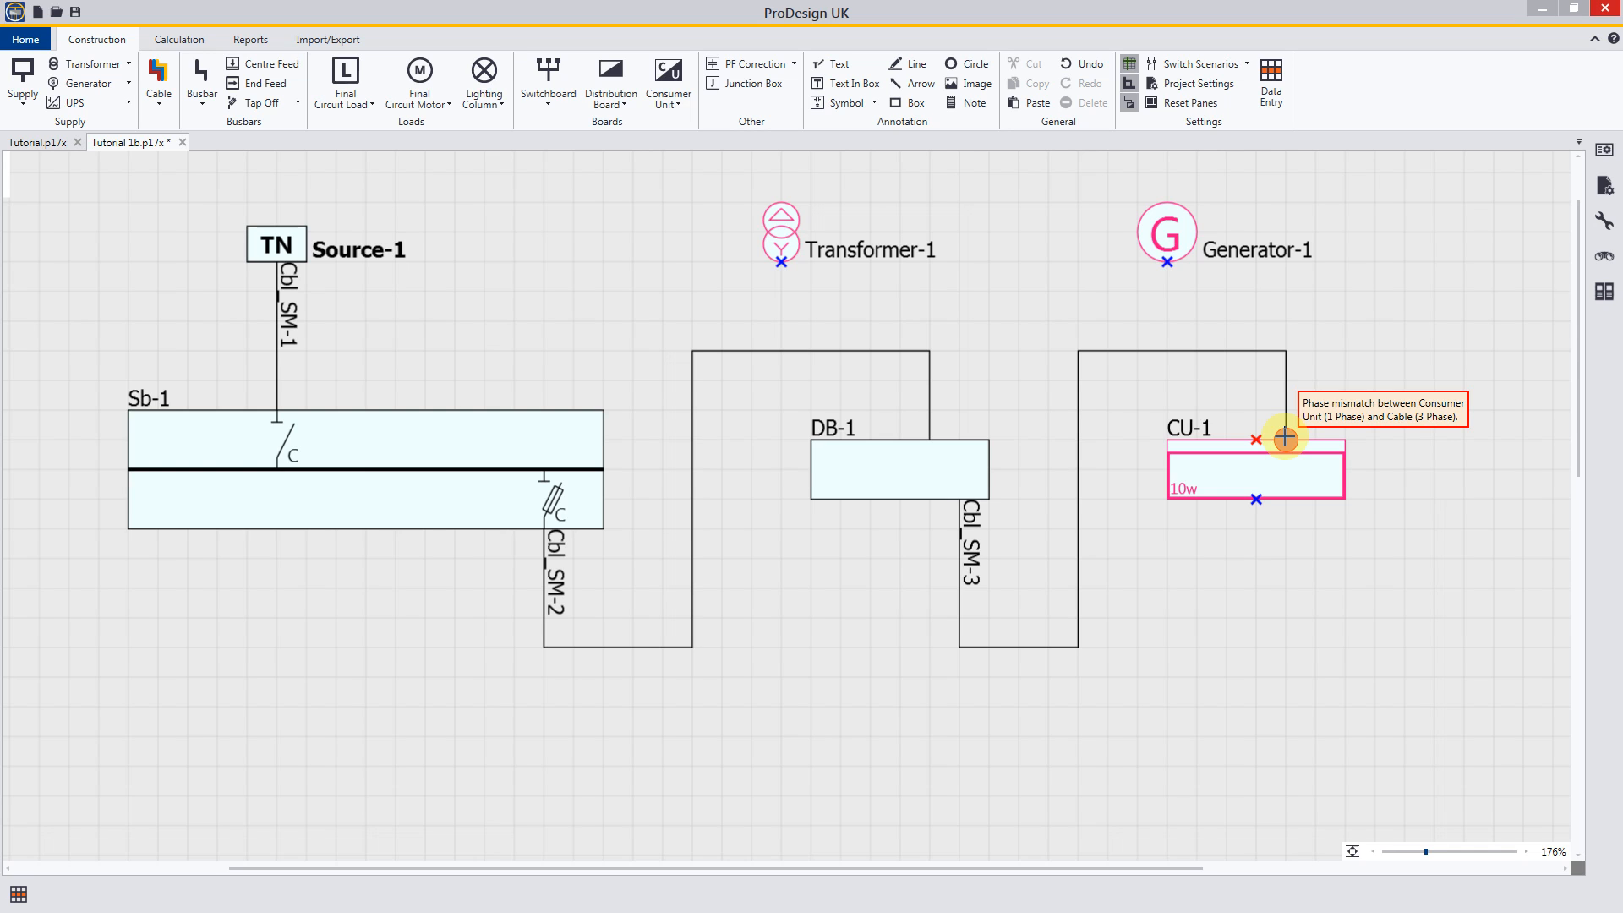
drag(1286, 439, 1264, 314)
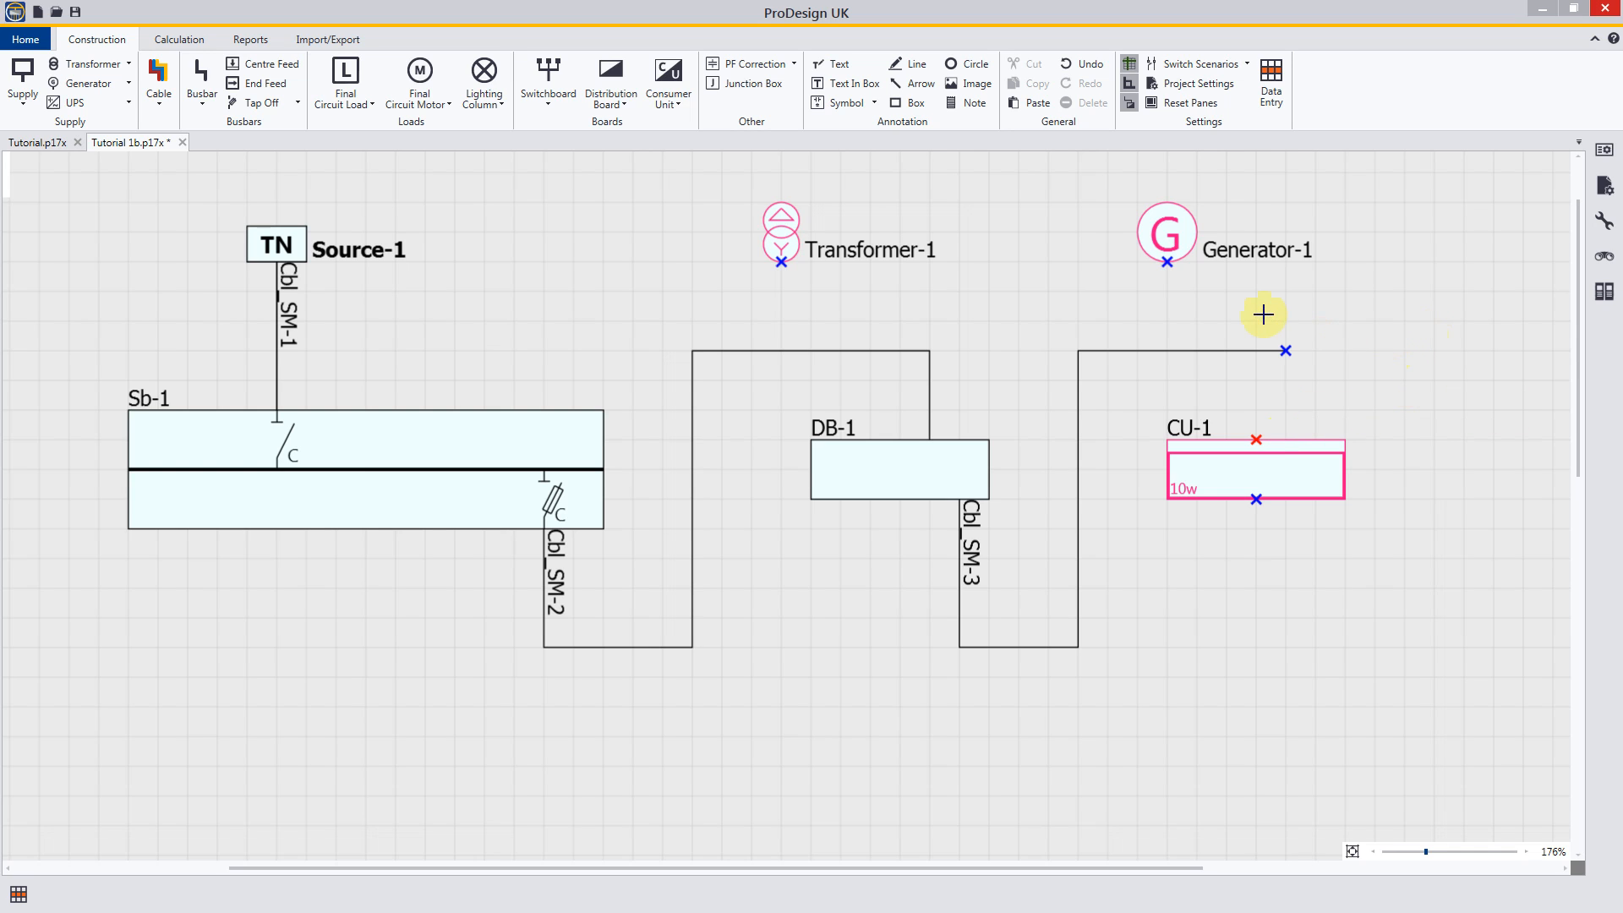
click(1180, 352)
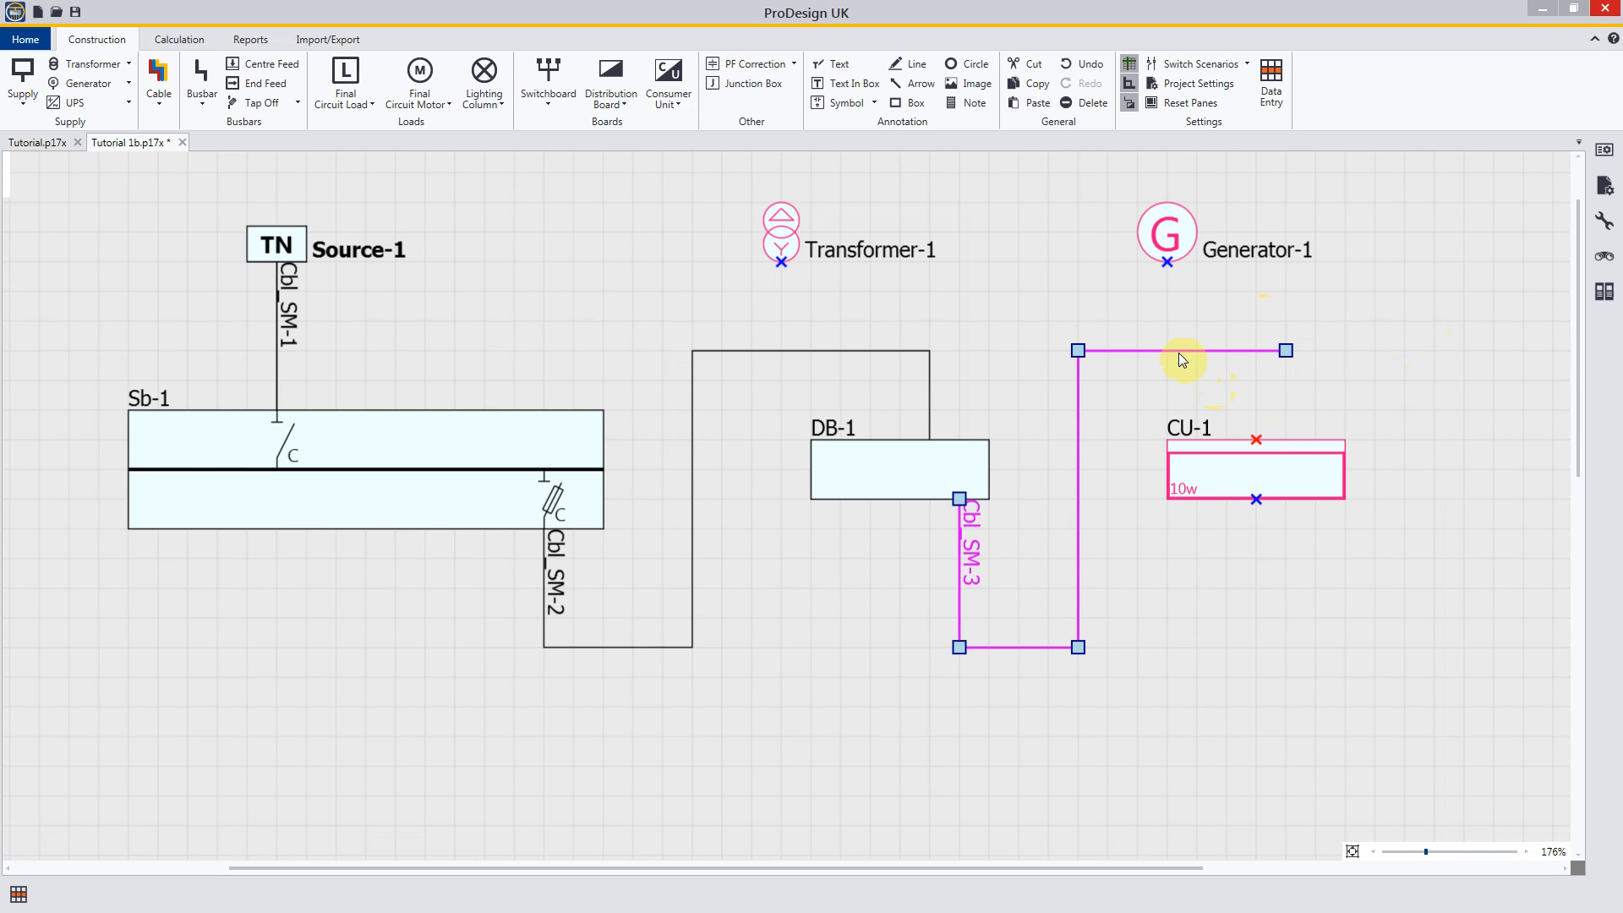
key(Delete)
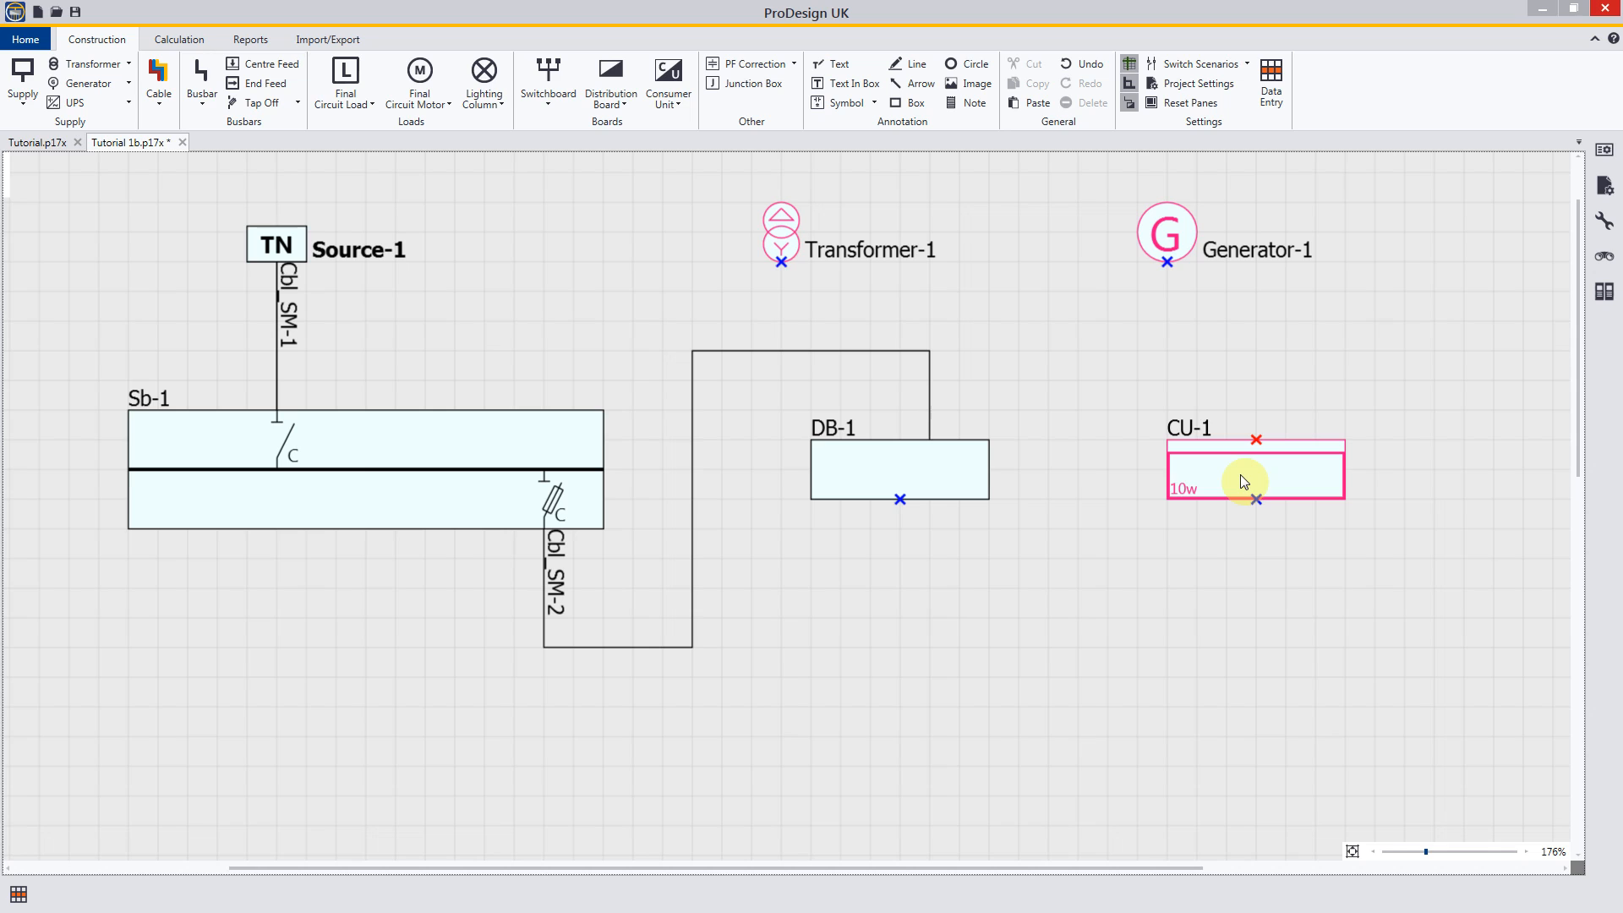
Step: Draw a single phase cable from DB-1's output side, routed below and up between the boards, to CU-1's input side, and stop placing cables
click(159, 109)
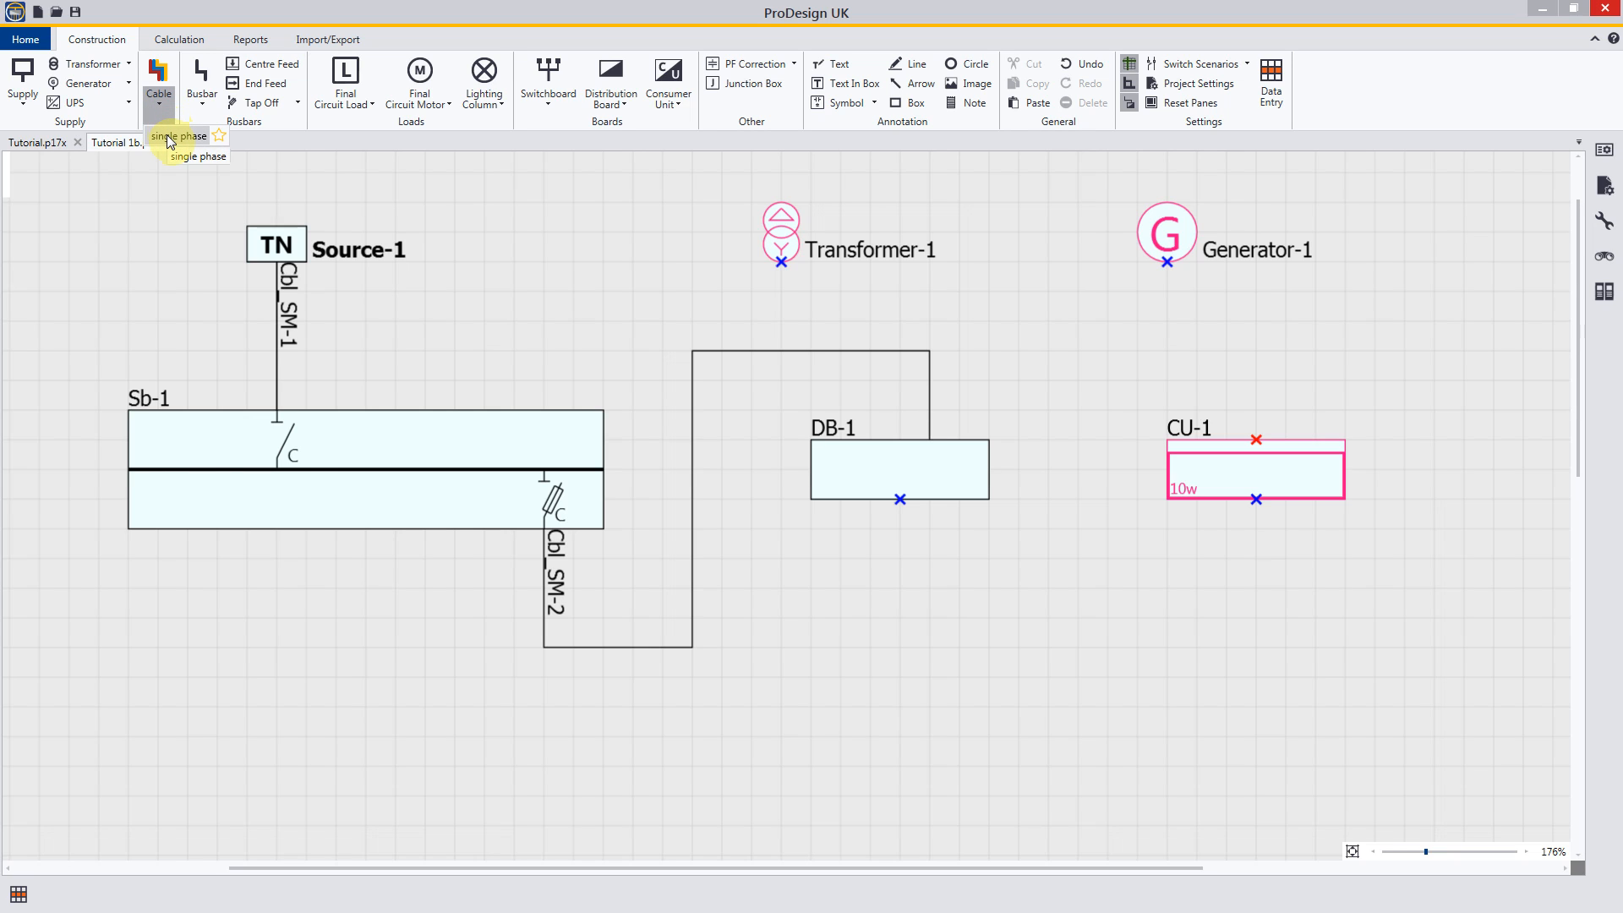
click(170, 139)
click(455, 409)
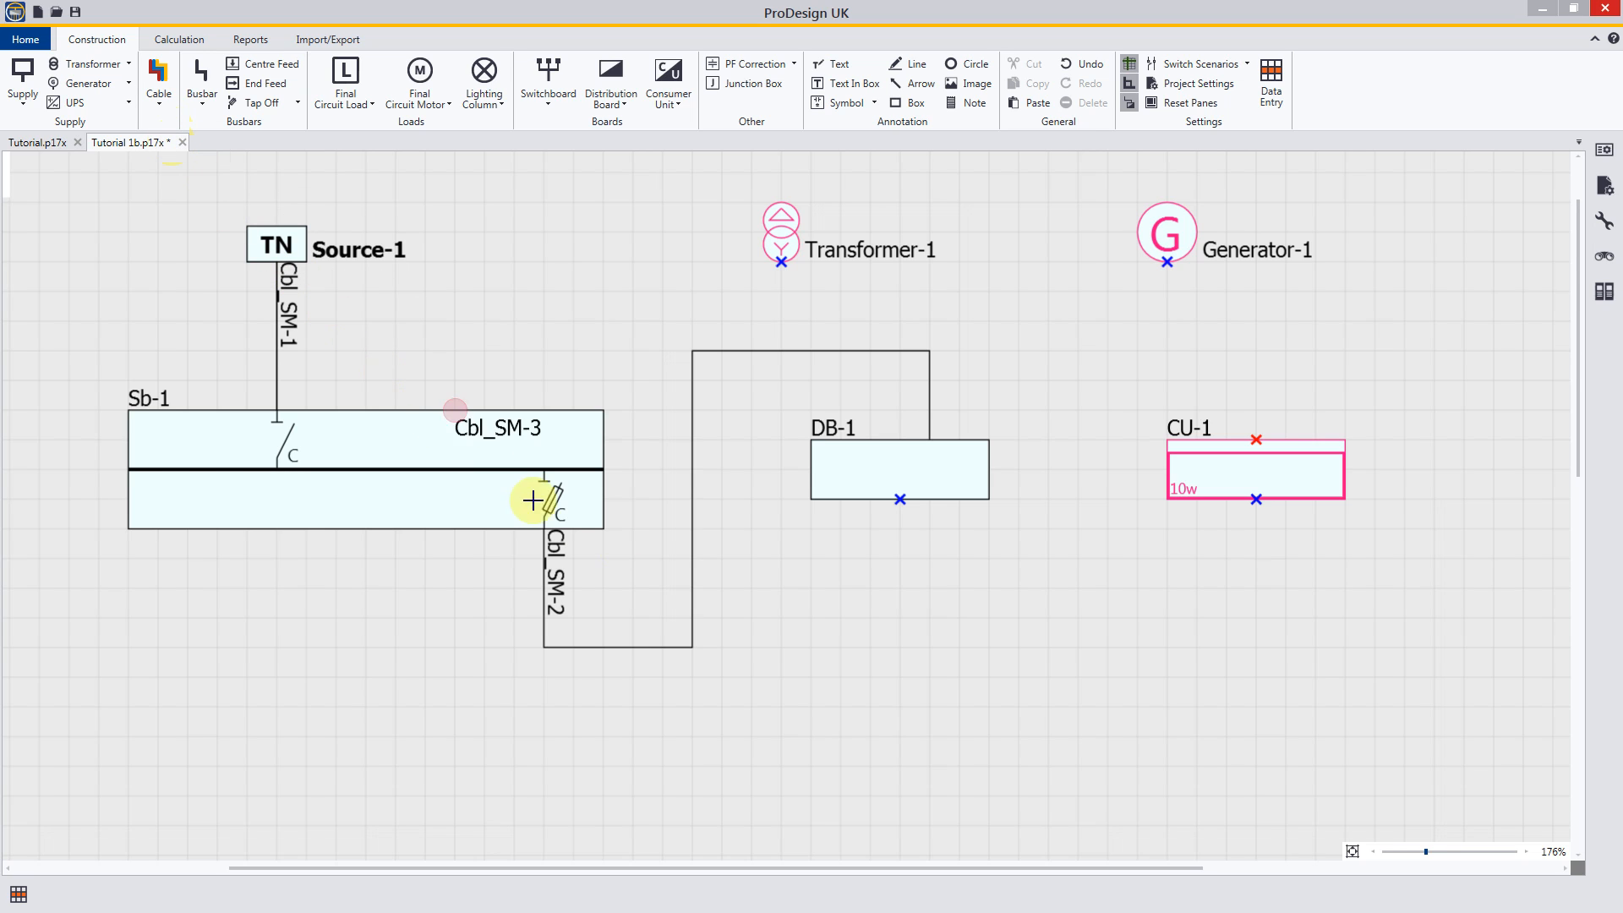
click(961, 499)
drag(965, 506, 1285, 440)
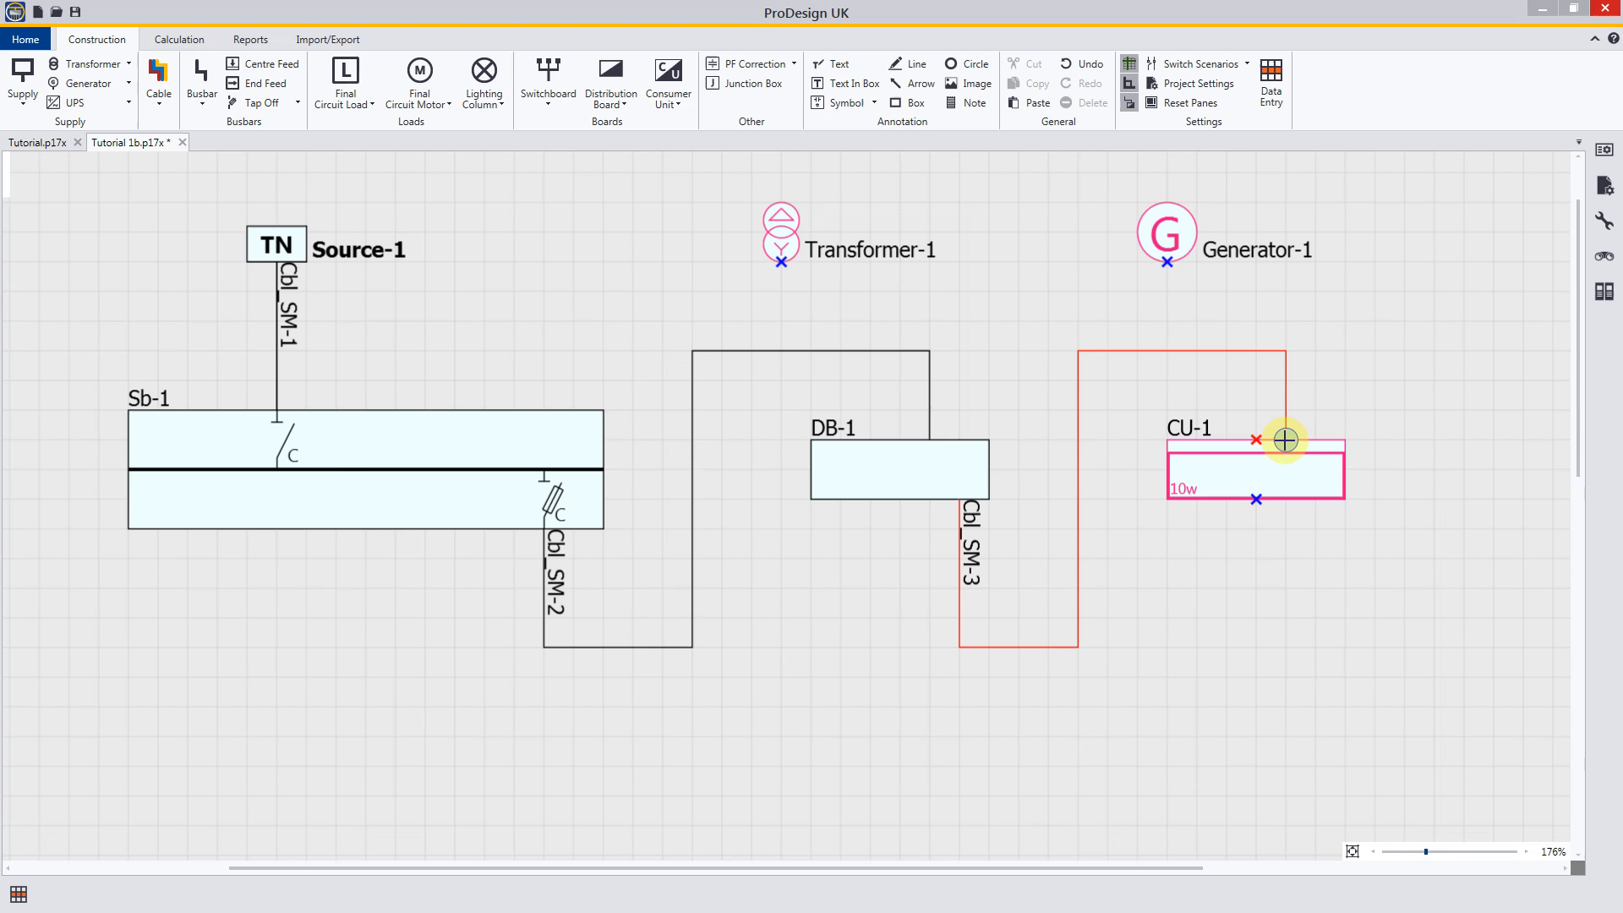
drag(1285, 439, 1285, 438)
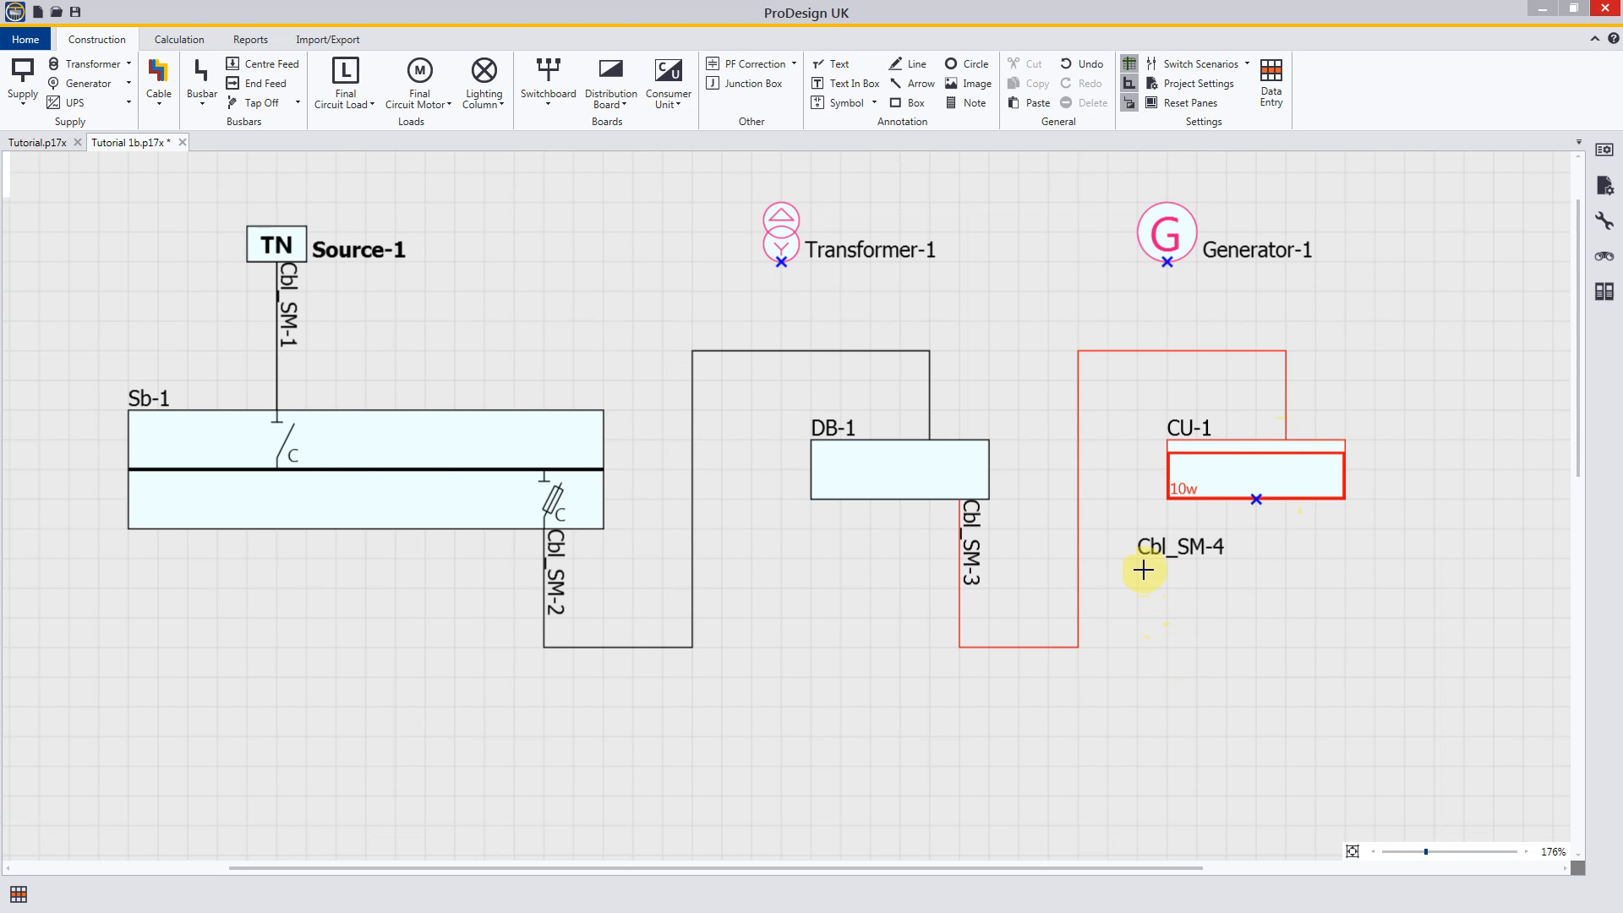
key(Escape)
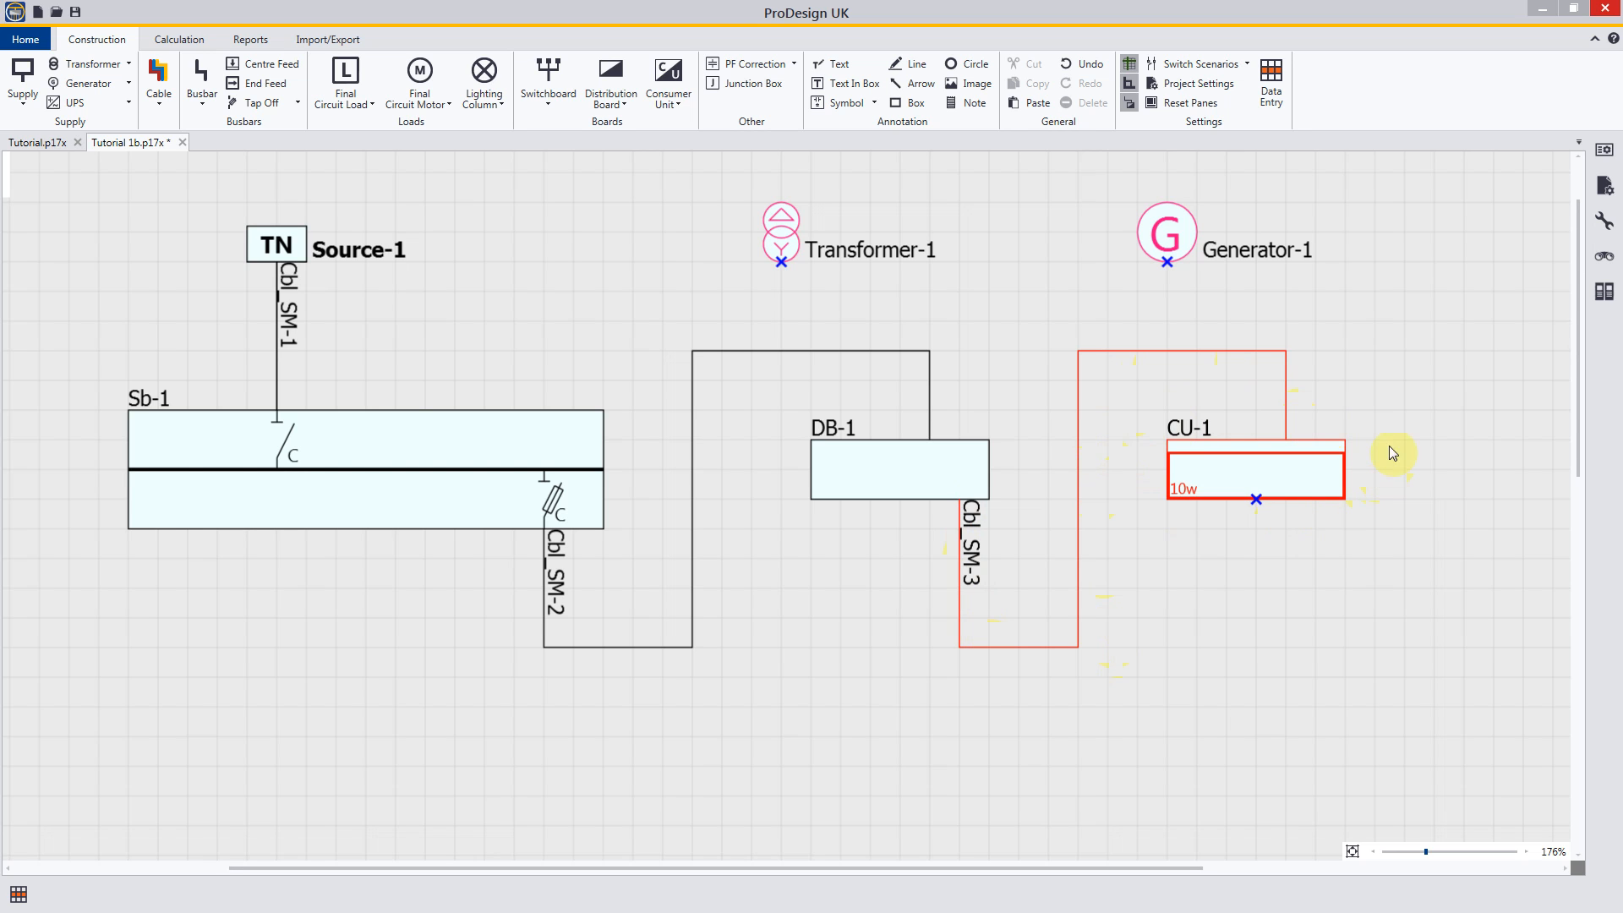
Step: Check the phase colours in the project's drawing colour configuration and close the settings
click(1190, 83)
click(464, 381)
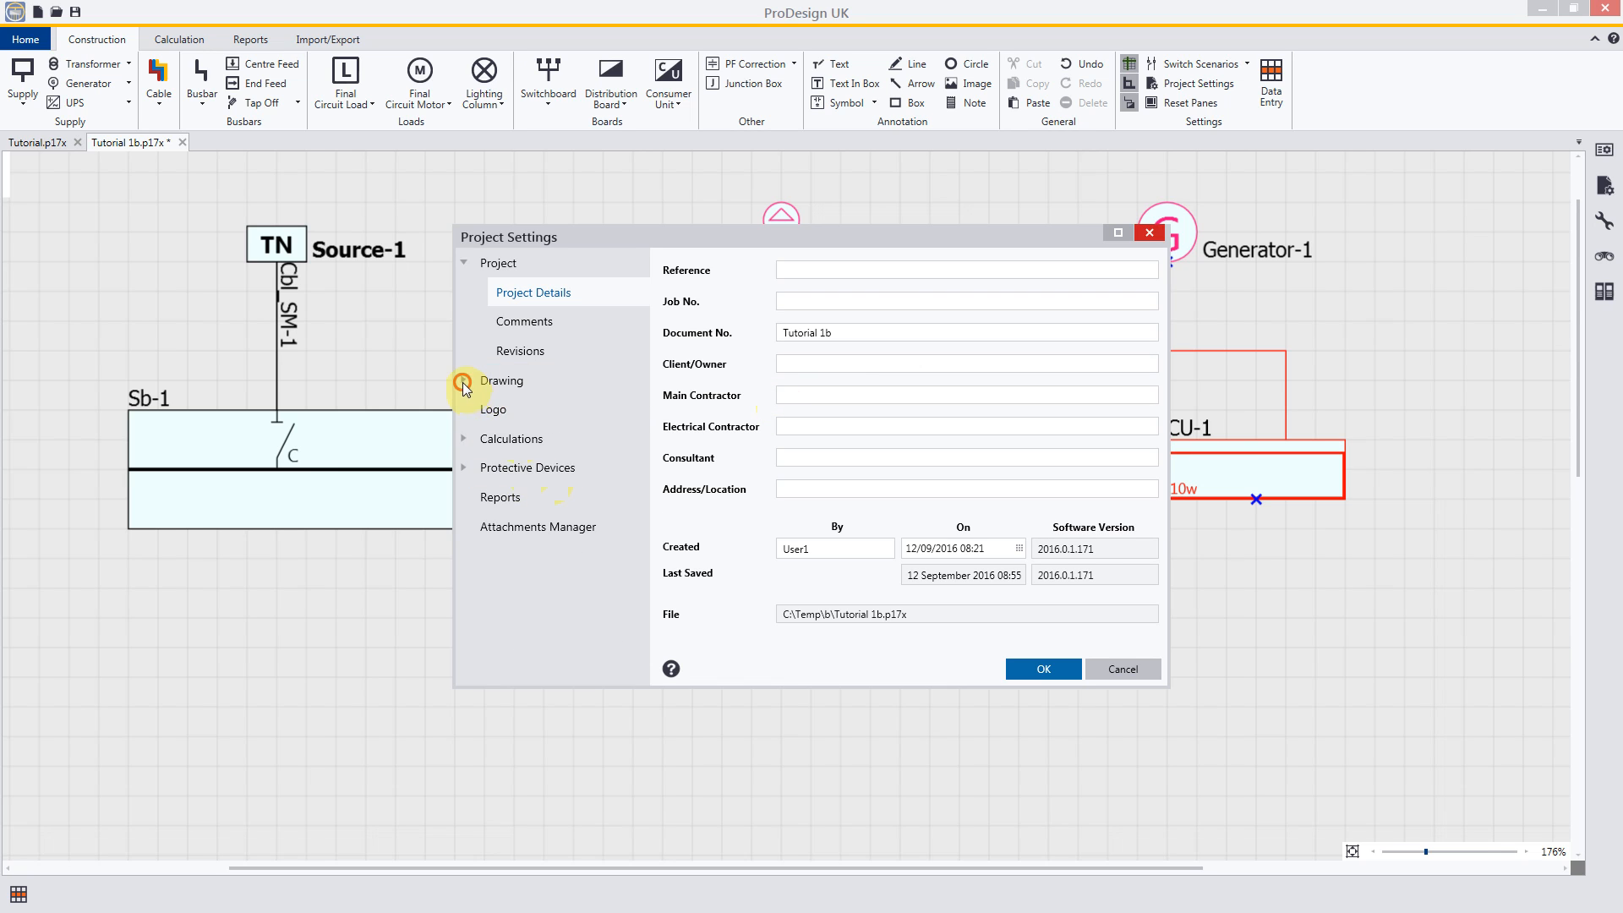
click(547, 584)
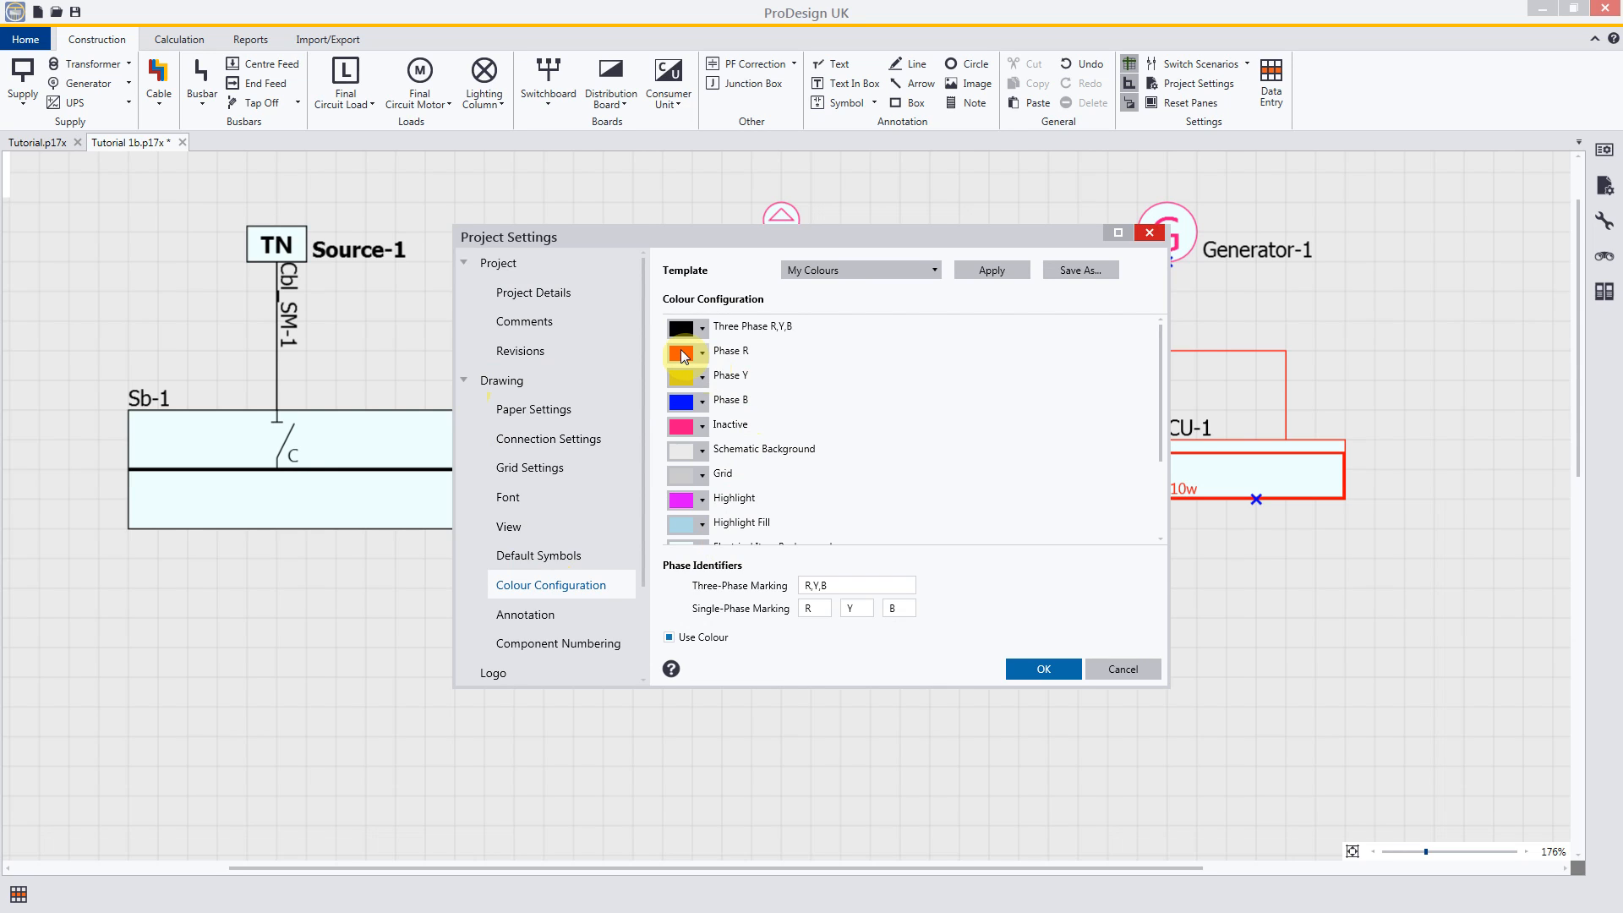
click(1043, 670)
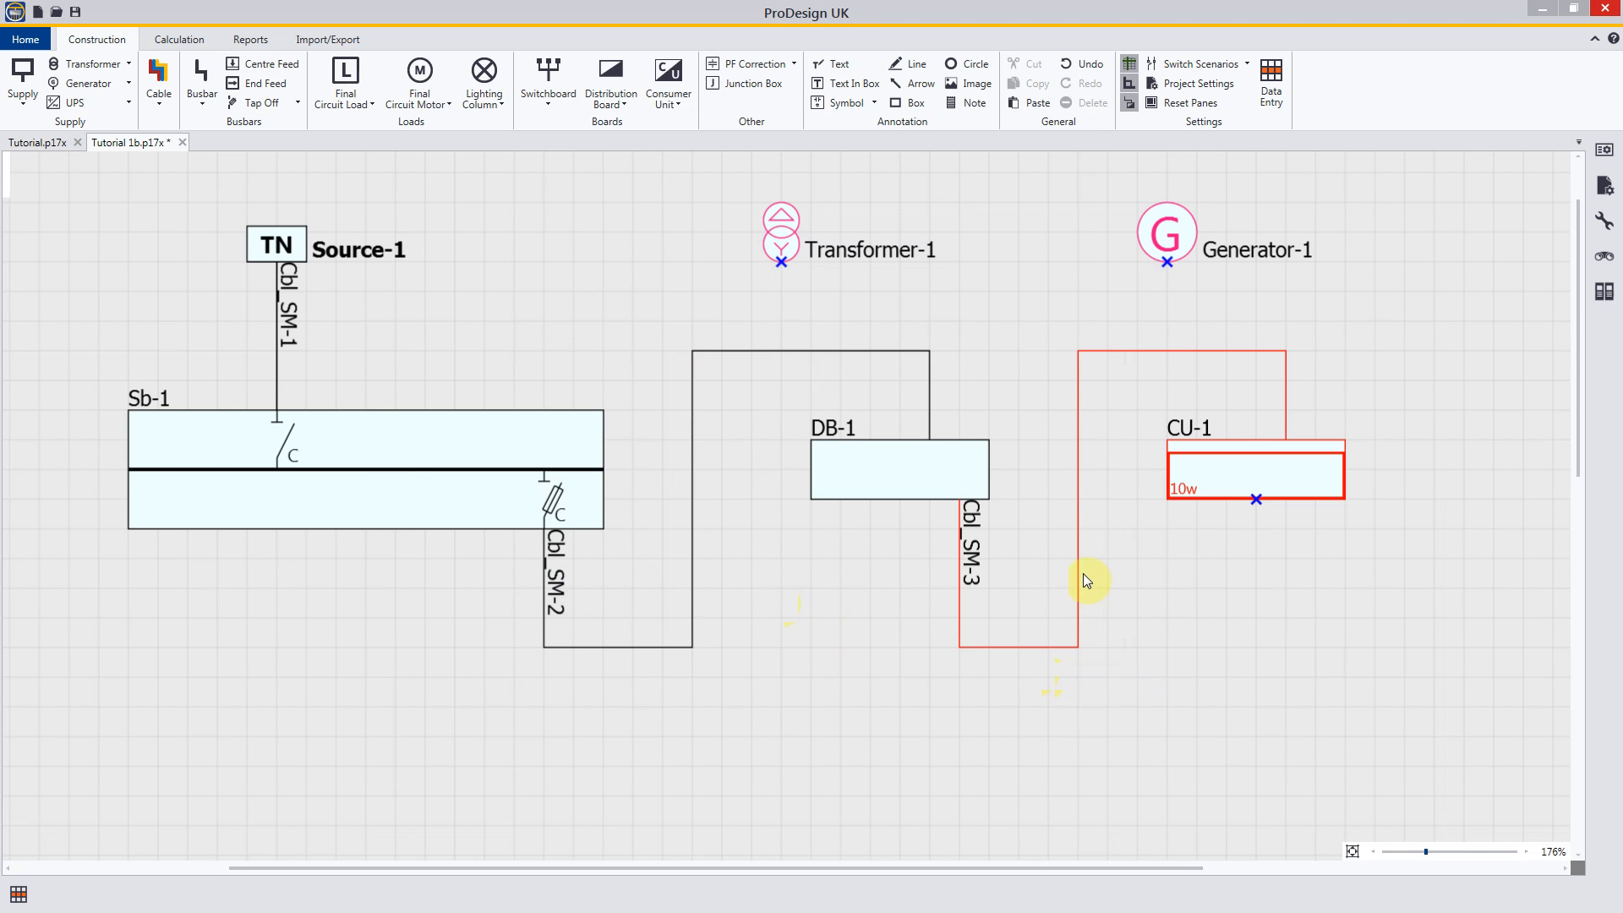
Step: Place one busbar end feed in the free area below Sb-1's outgoing side and stop placing end feeds
drag(490, 637, 648, 383)
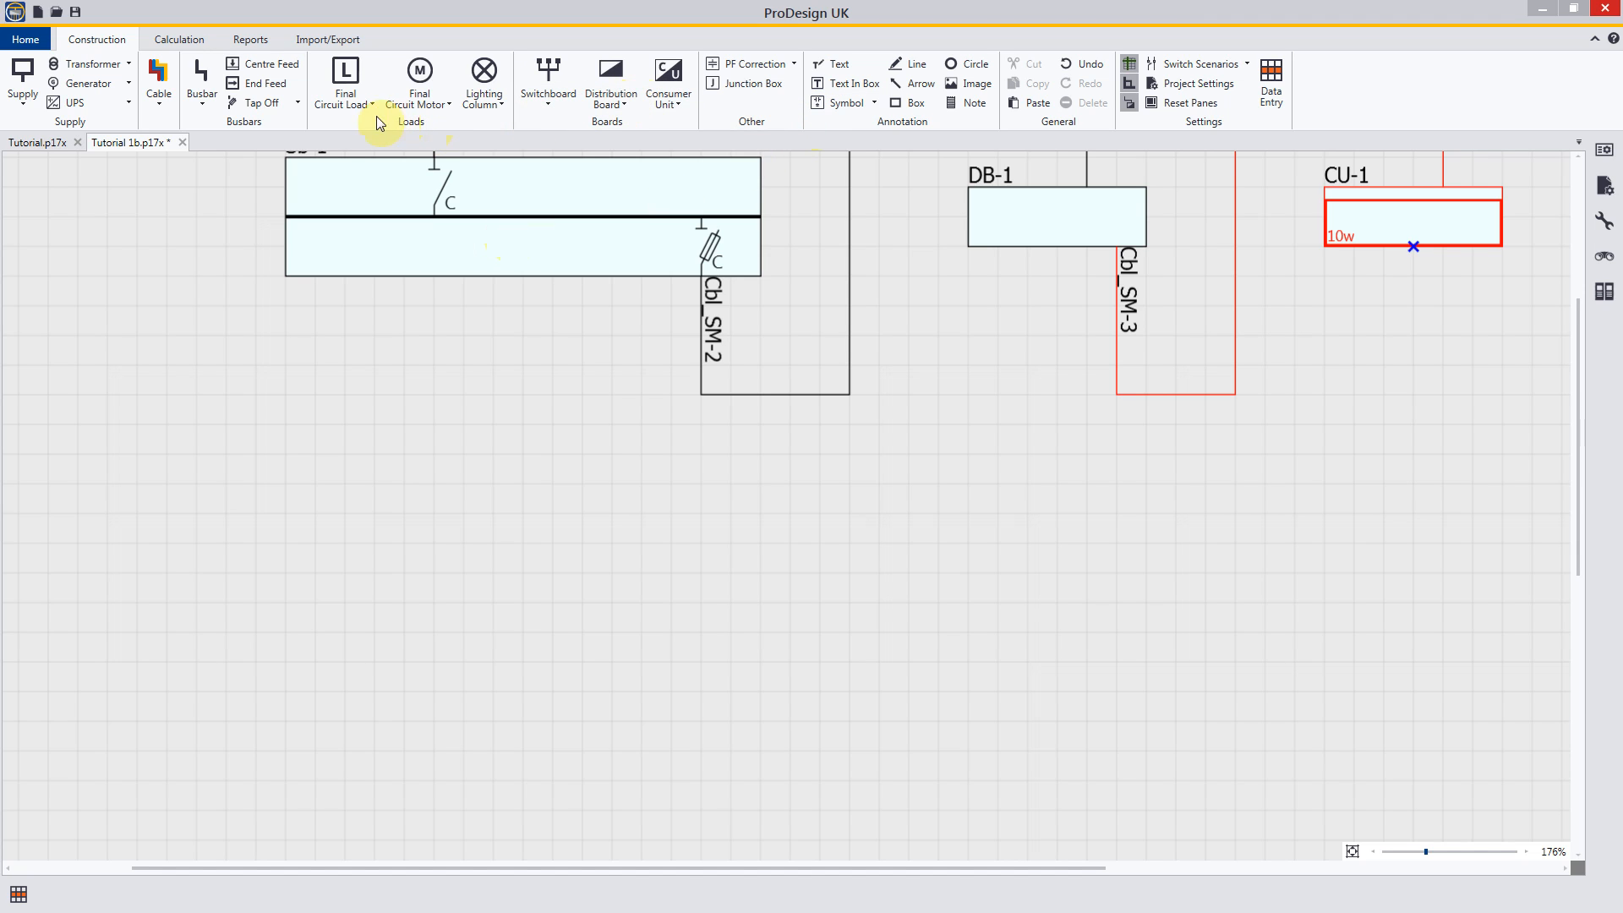
click(264, 83)
click(325, 264)
drag(325, 265, 342, 573)
click(342, 573)
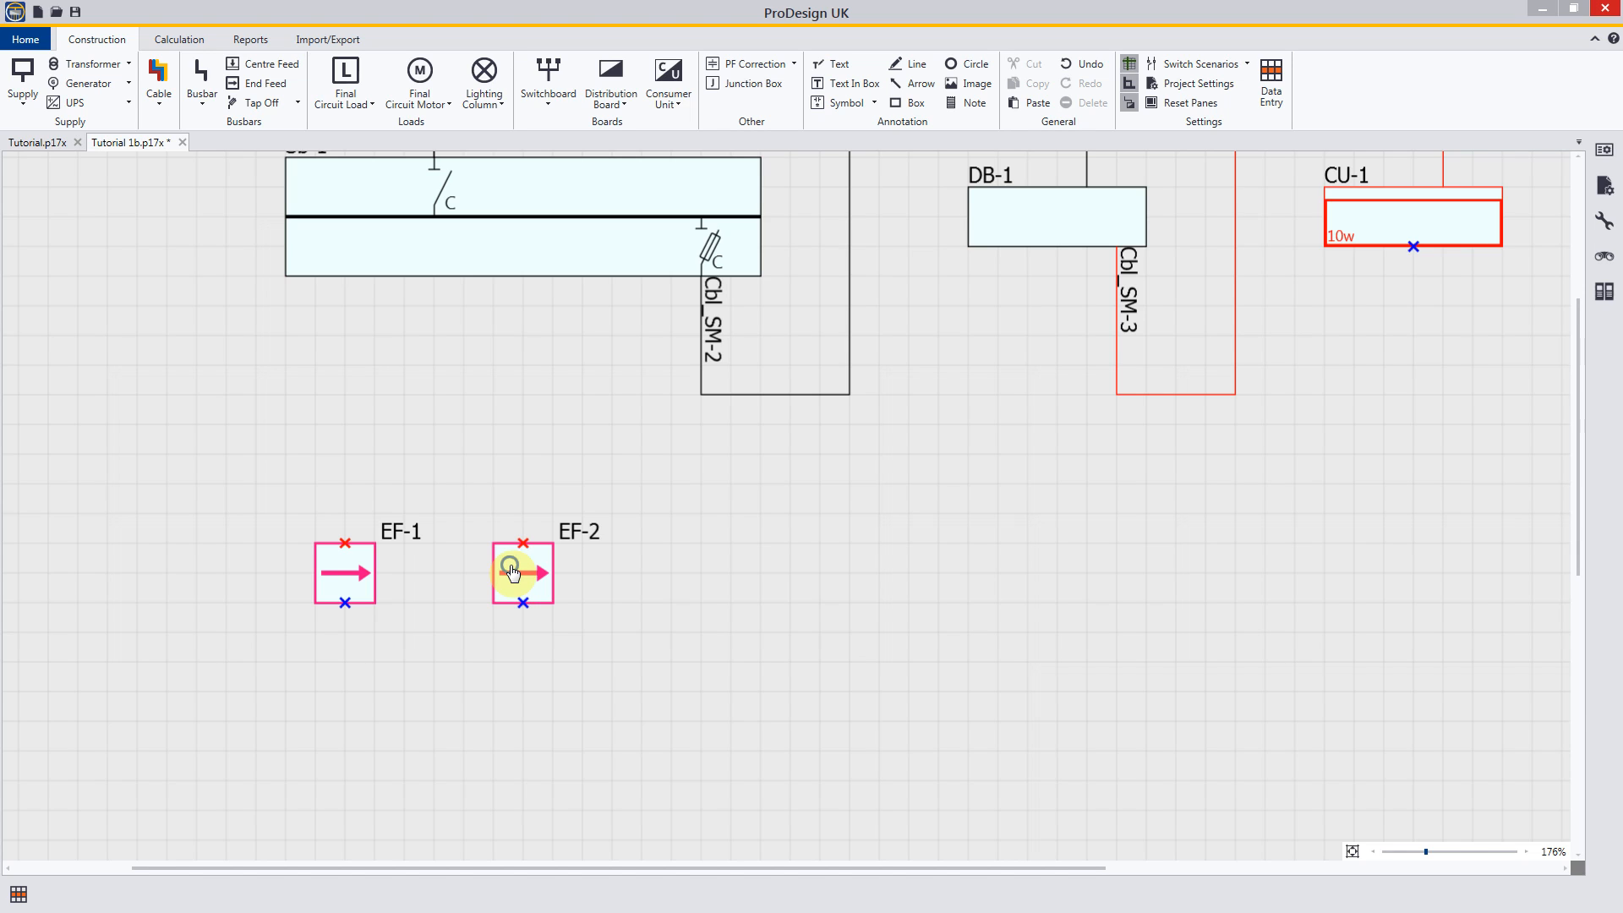
key(Escape)
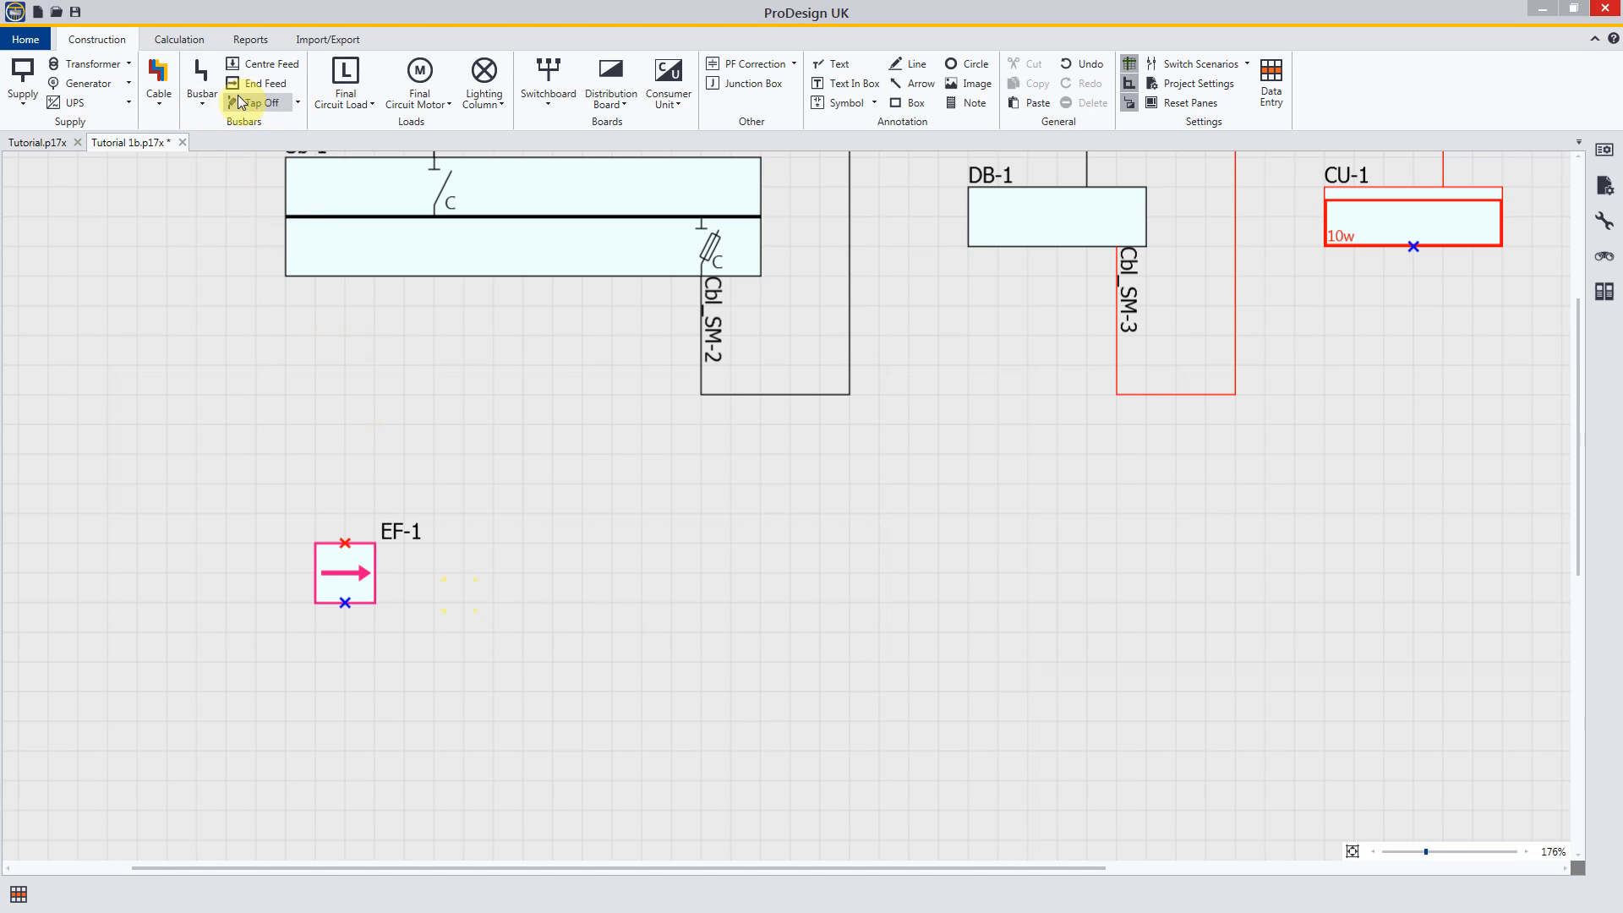
Step: Connect the end feed's input straight up to Sb-1's outgoing side with a cable and stop placing cables
click(158, 78)
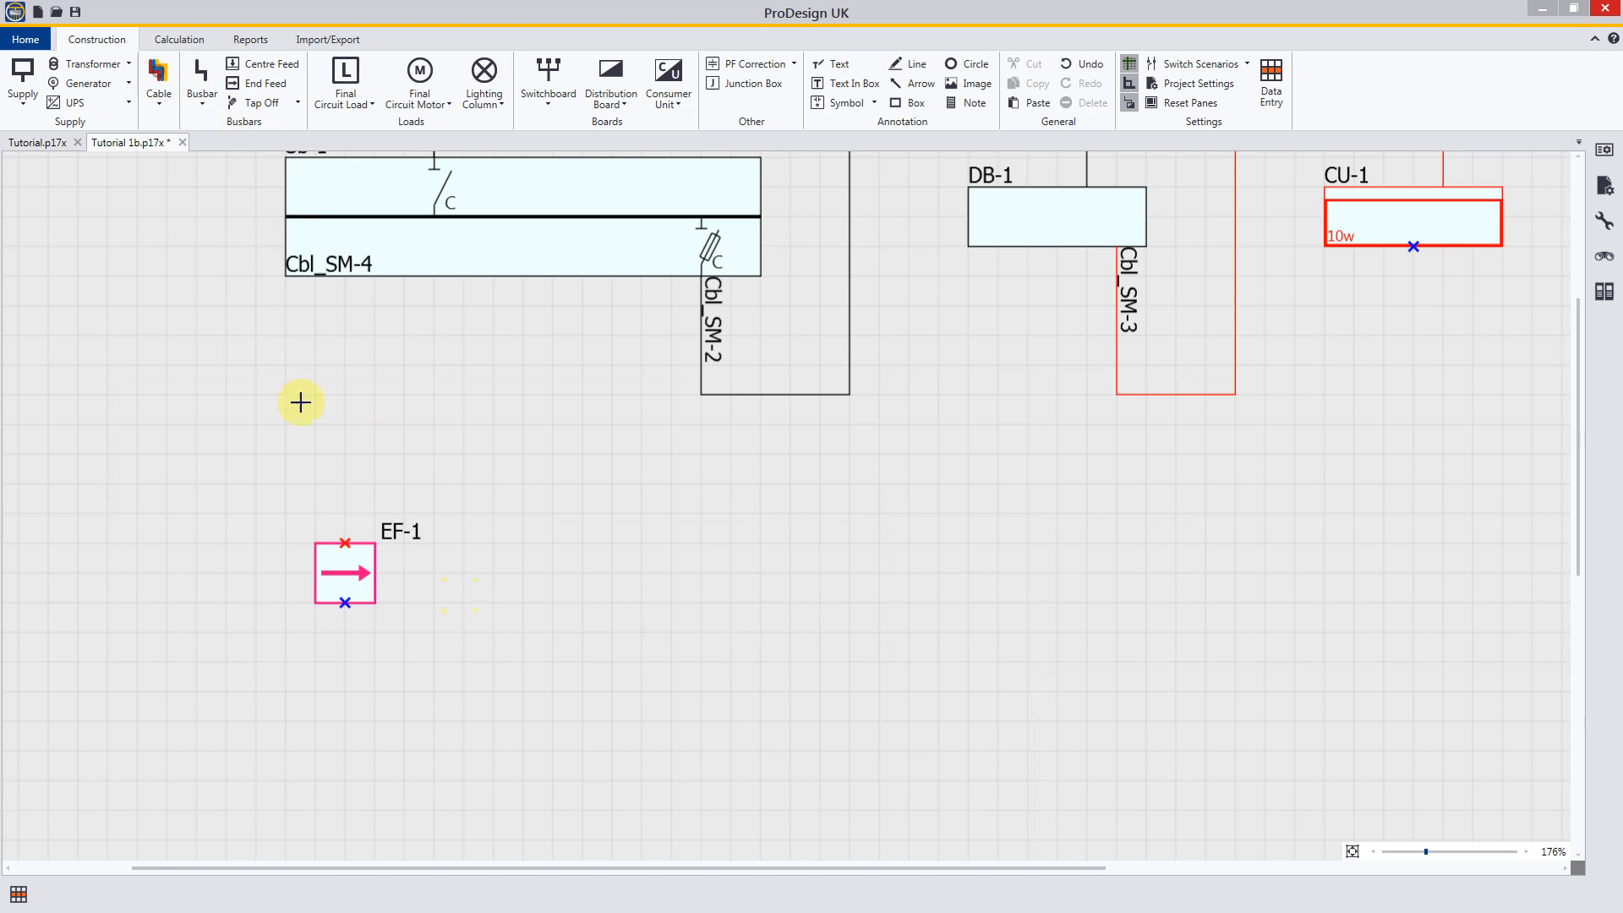
click(345, 544)
click(344, 276)
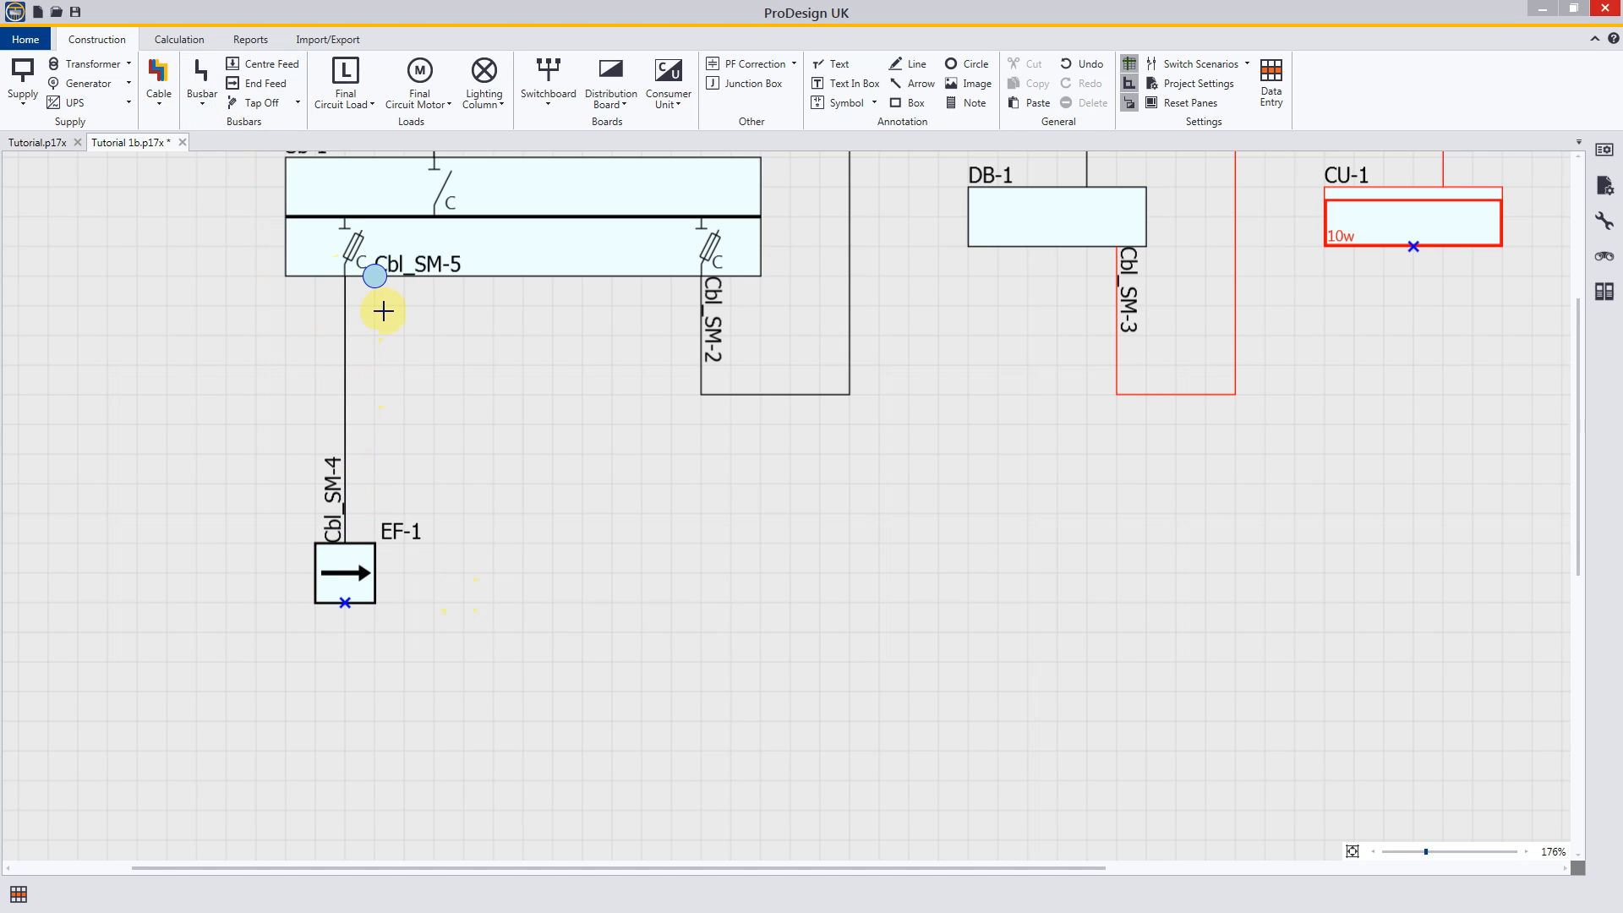
key(Escape)
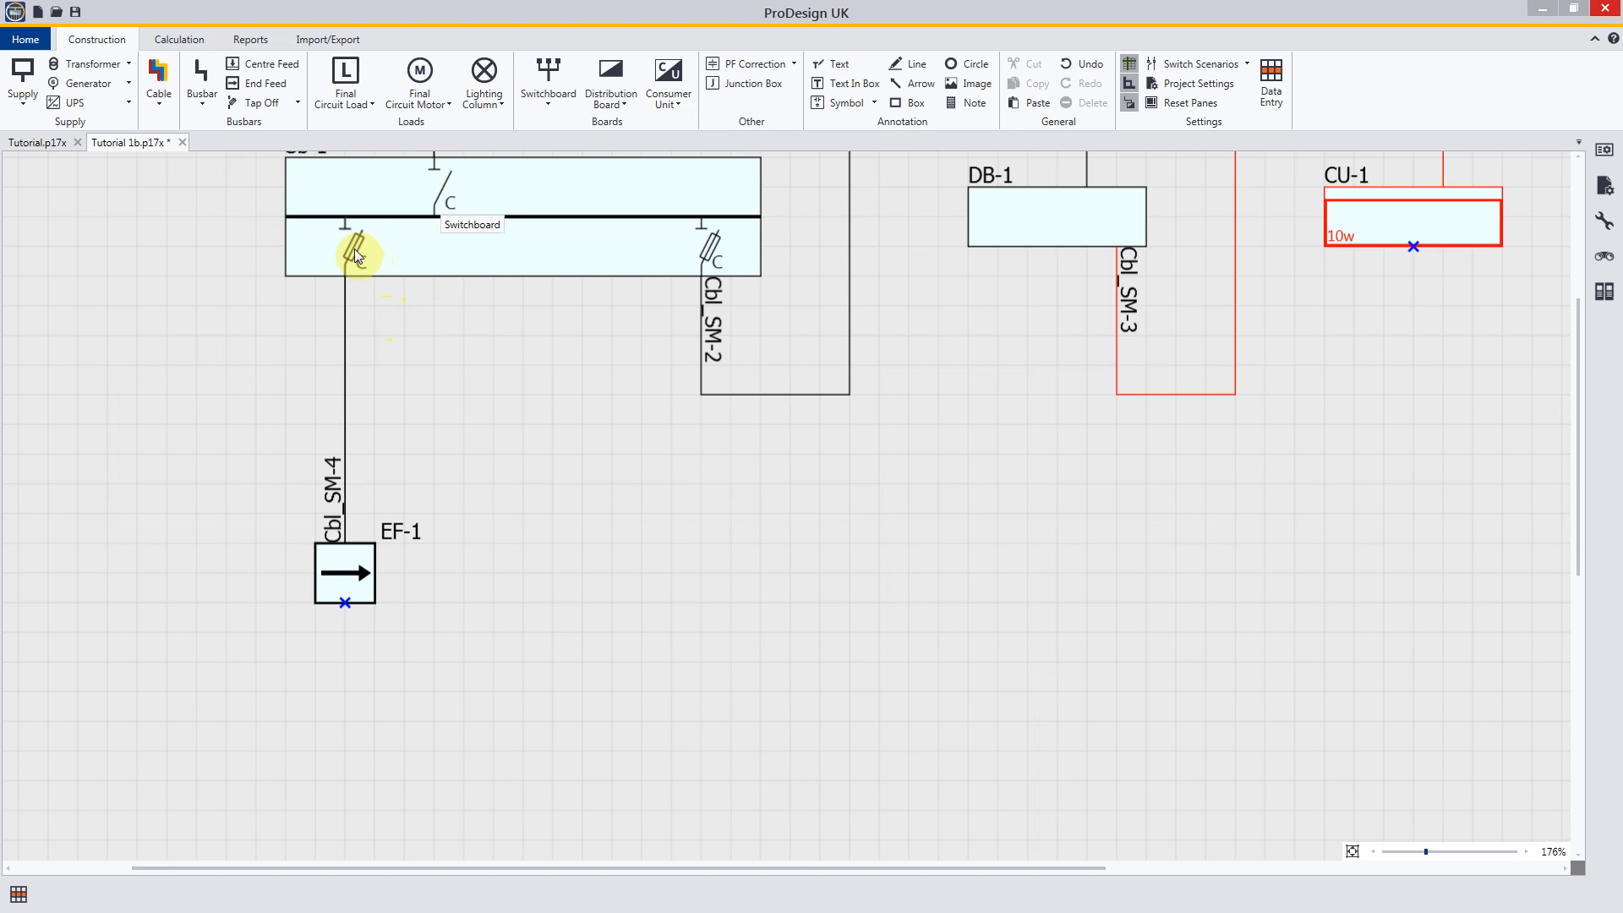
Step: Place one busbar tap off level with EF-1, in the free area below DB-1, and stop placing tap offs
middle_drag(645, 387, 652, 511)
middle_drag(655, 569, 654, 582)
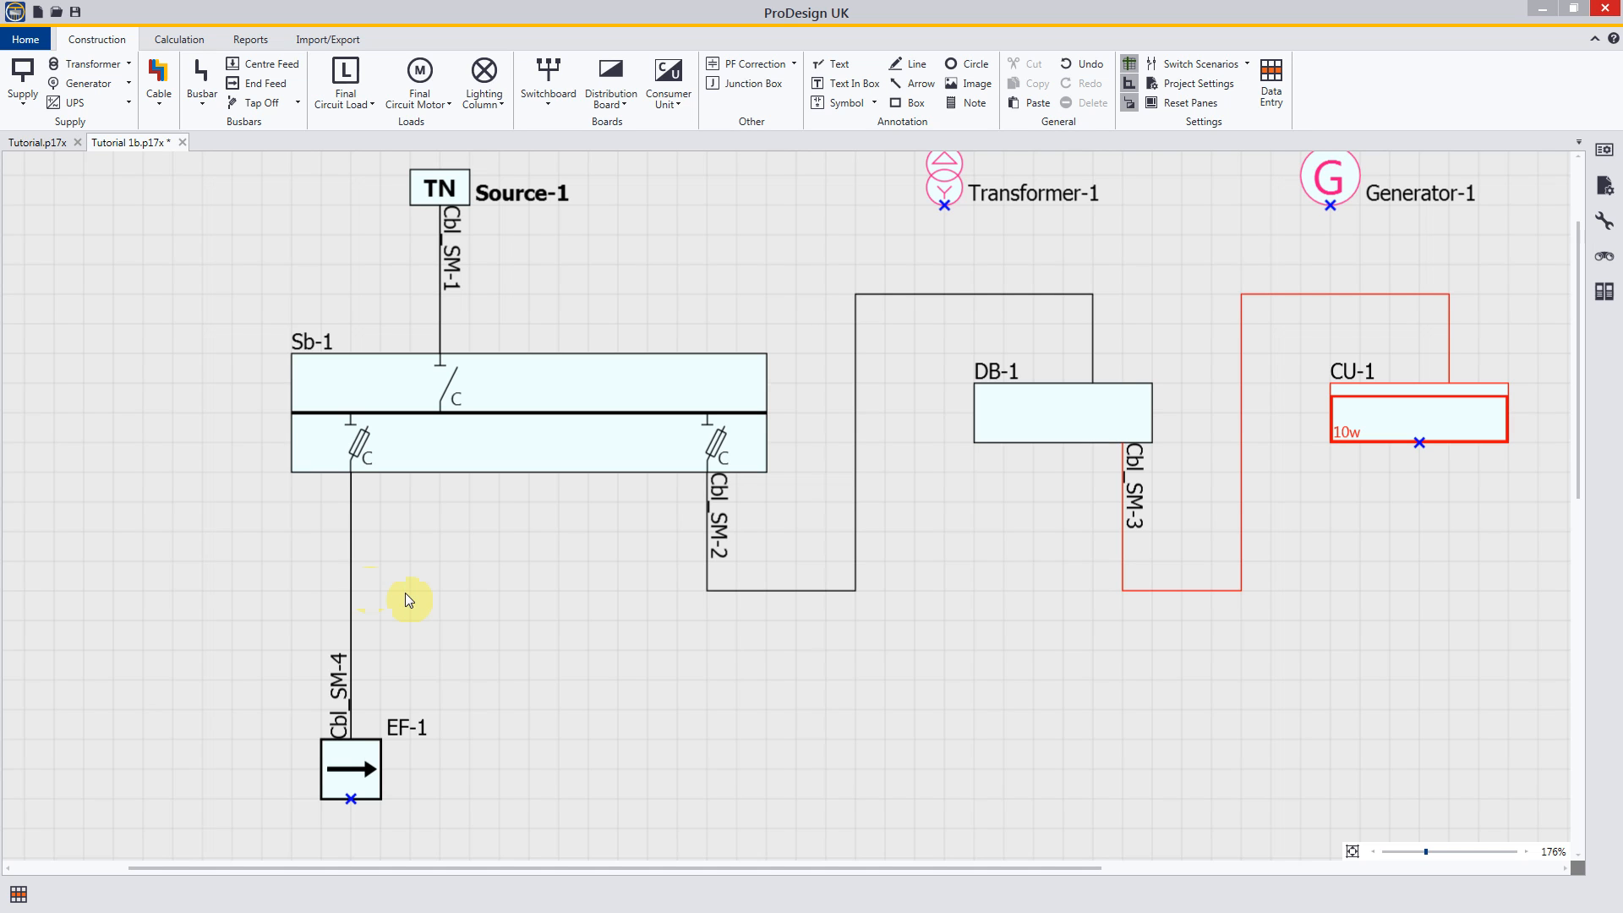
middle_drag(409, 601, 379, 414)
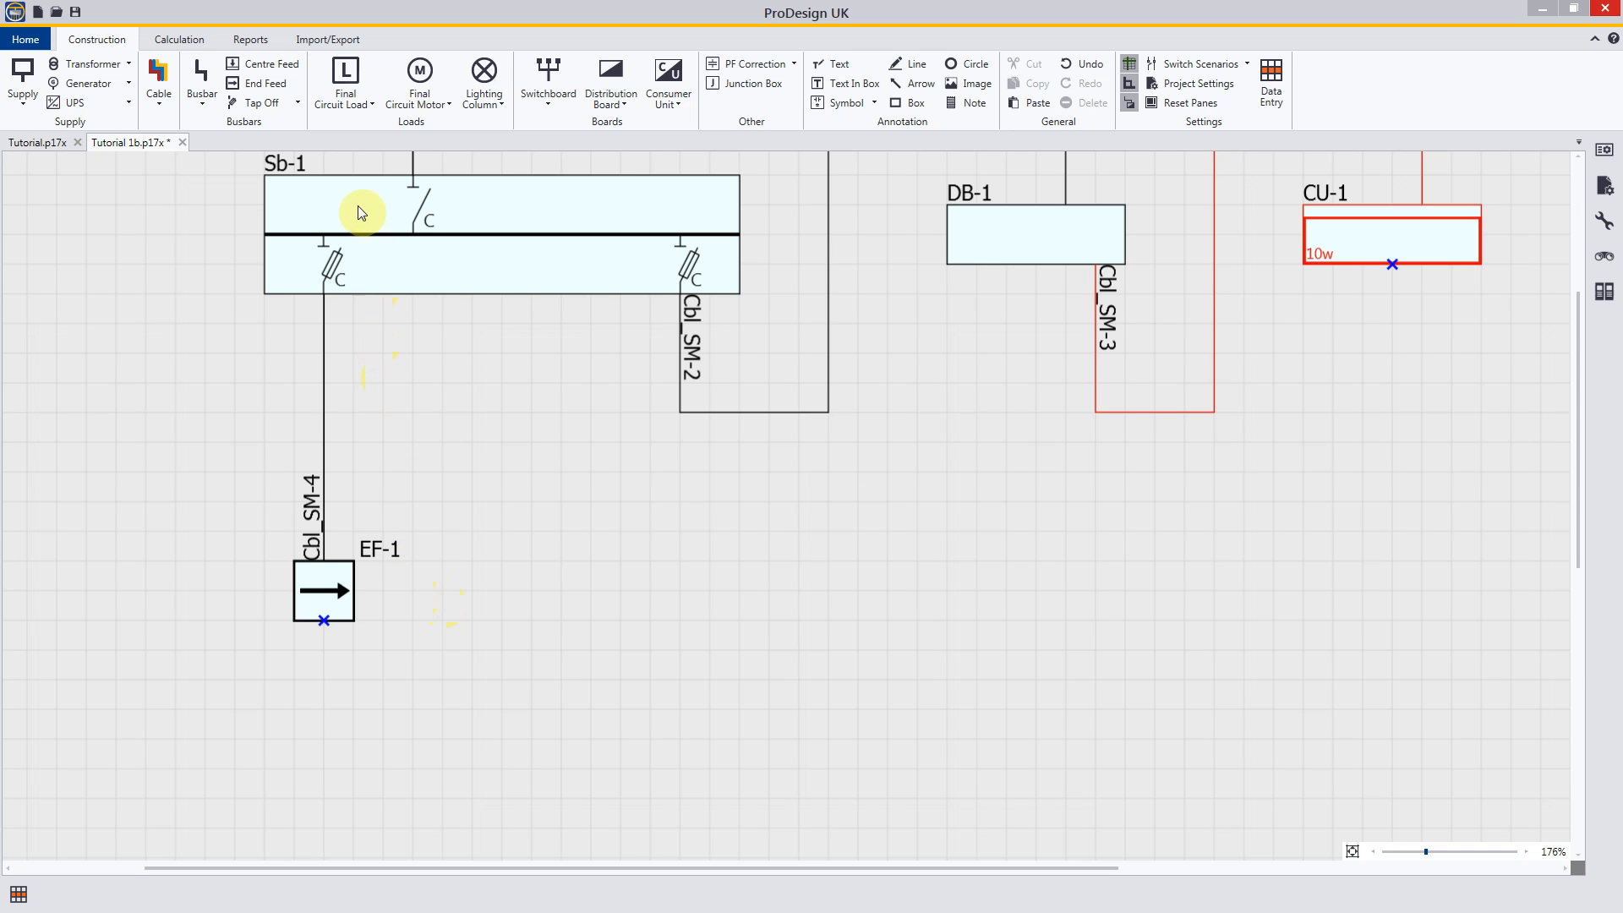
click(271, 105)
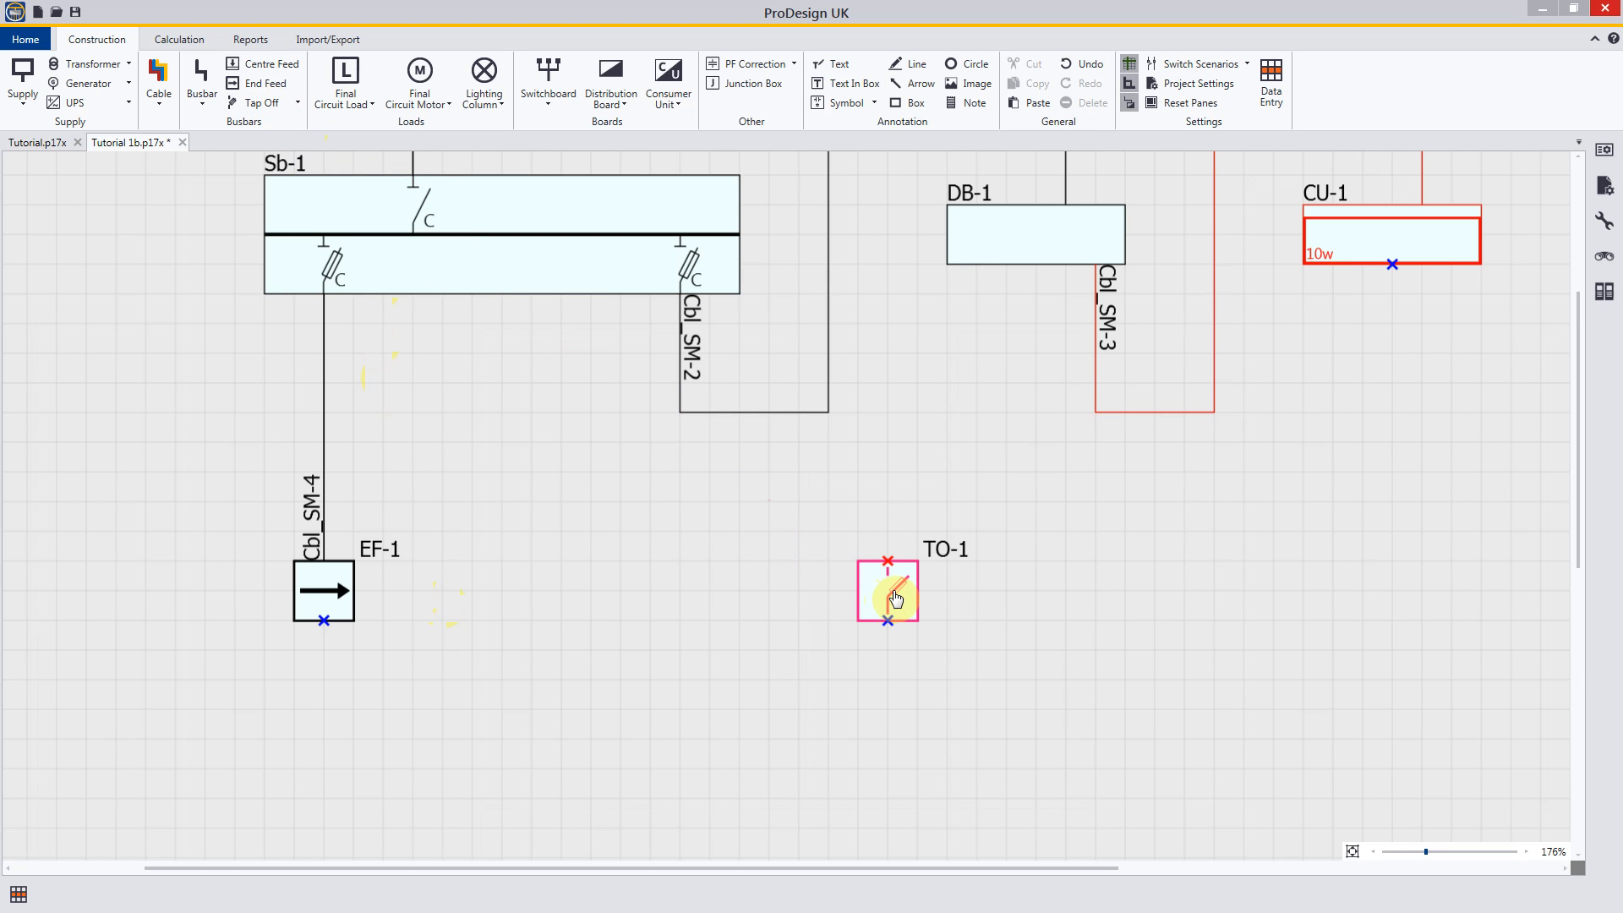
click(896, 598)
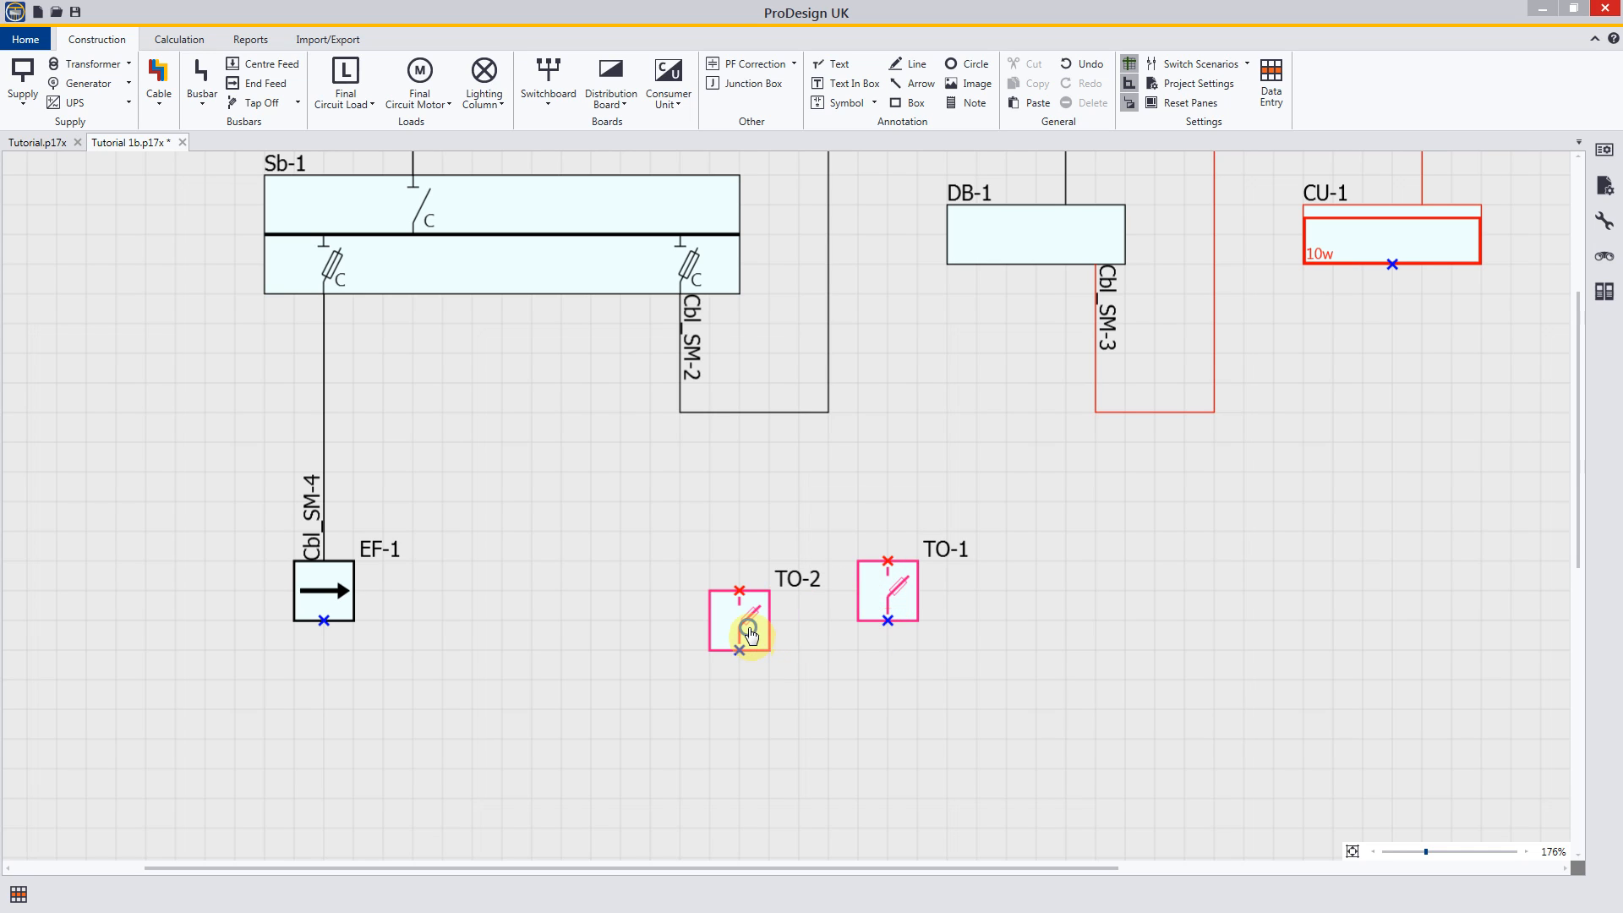
key(Escape)
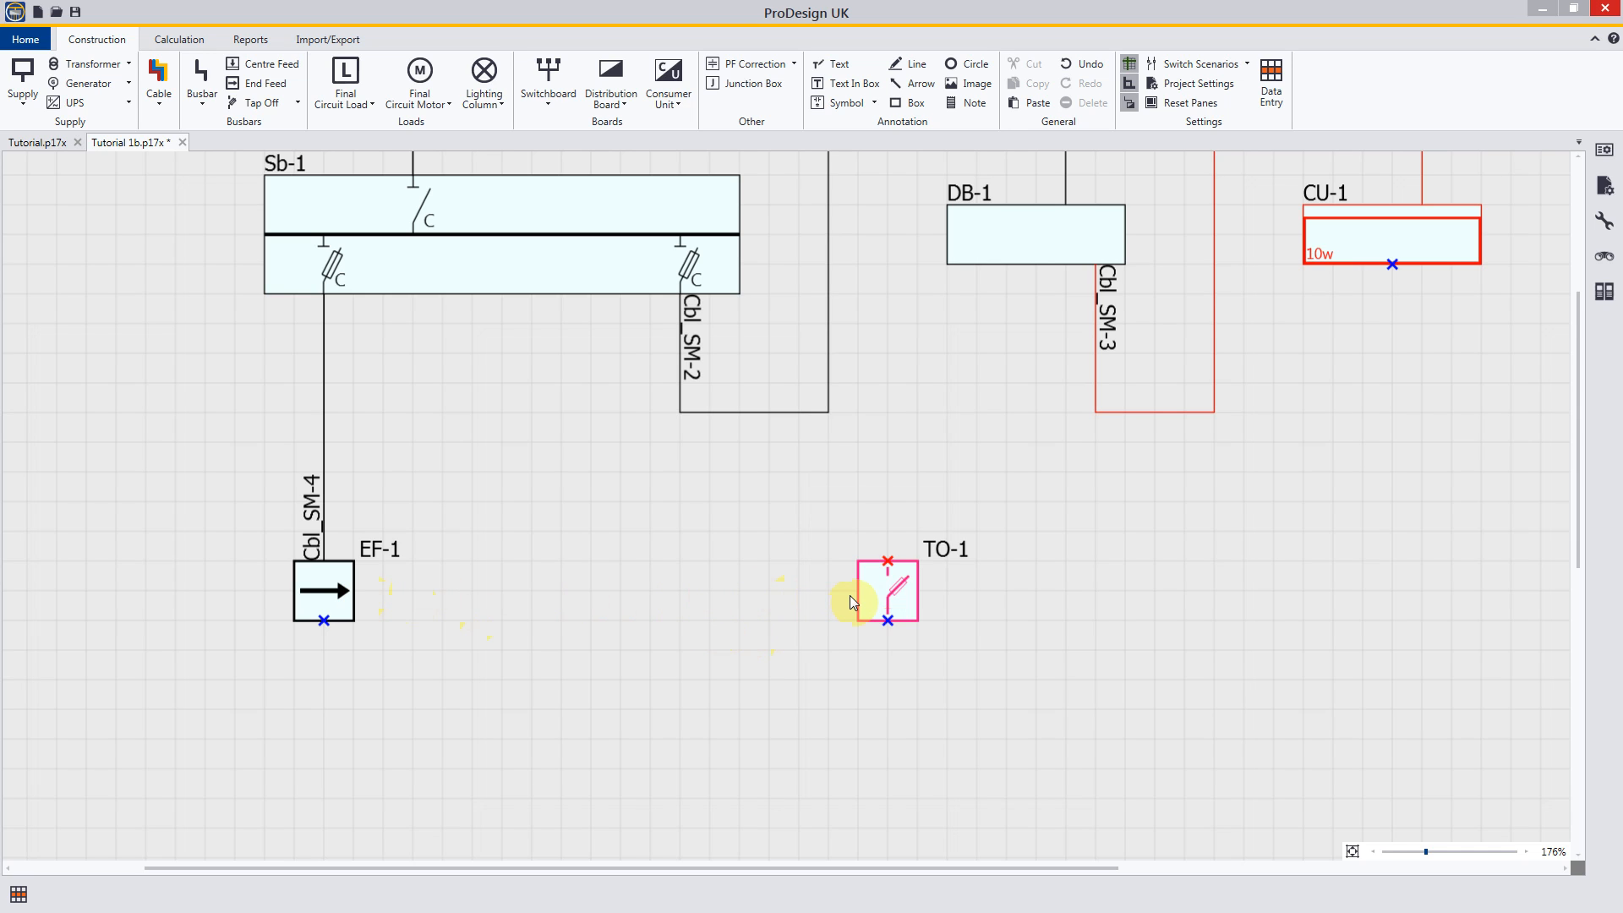
Step: Try to start a cable from the arrow side of end feed EF-1, and cancel the cable
click(158, 77)
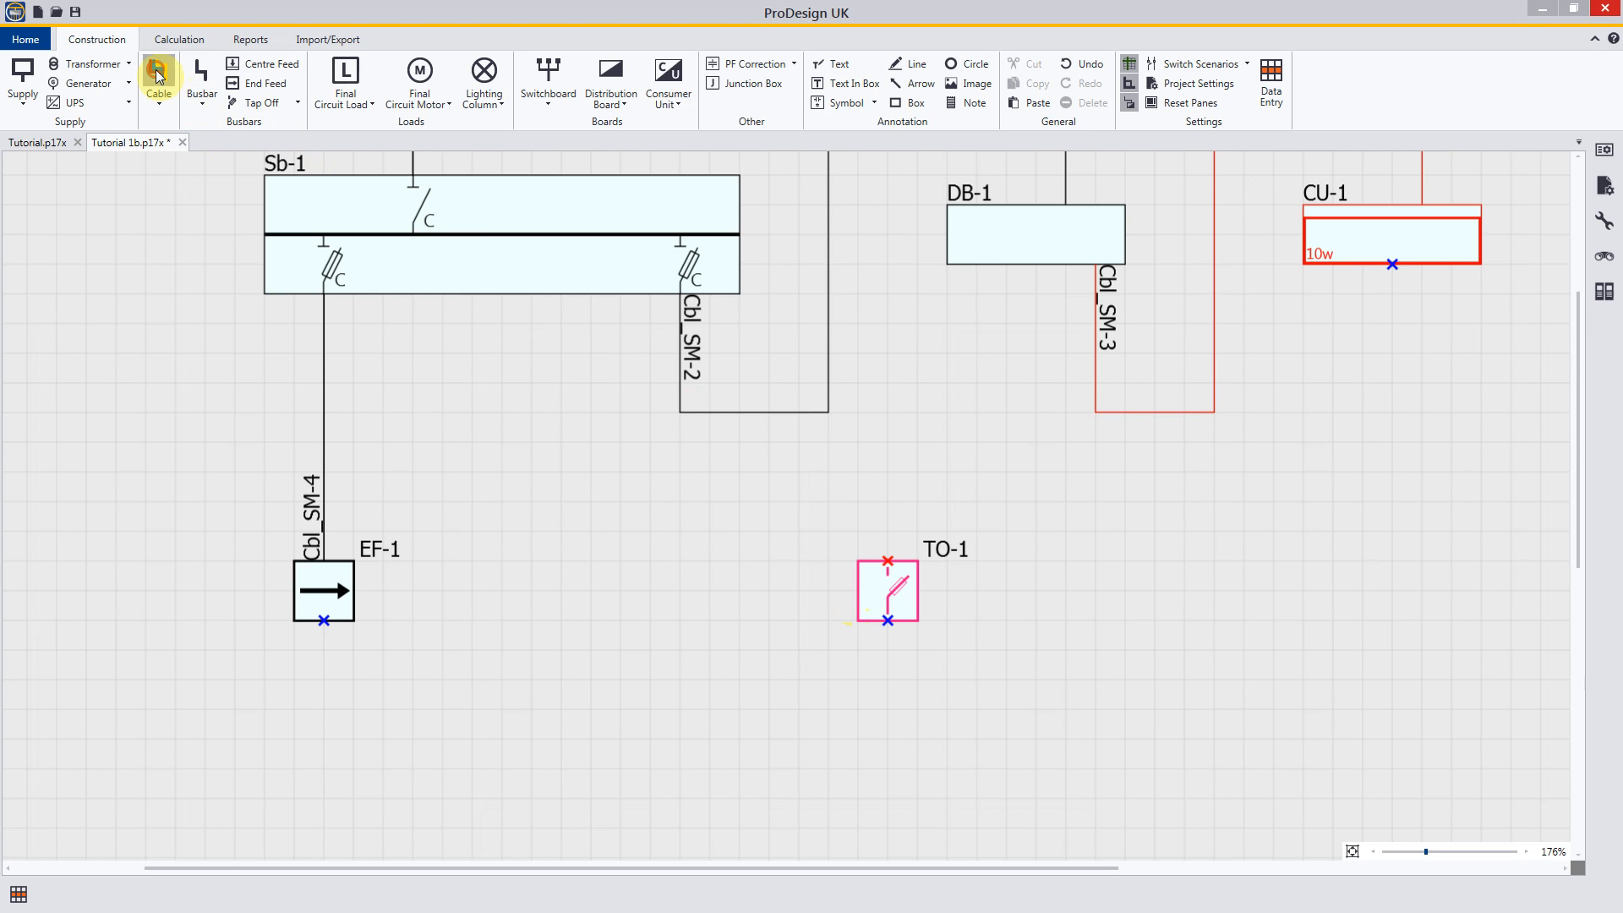
click(355, 590)
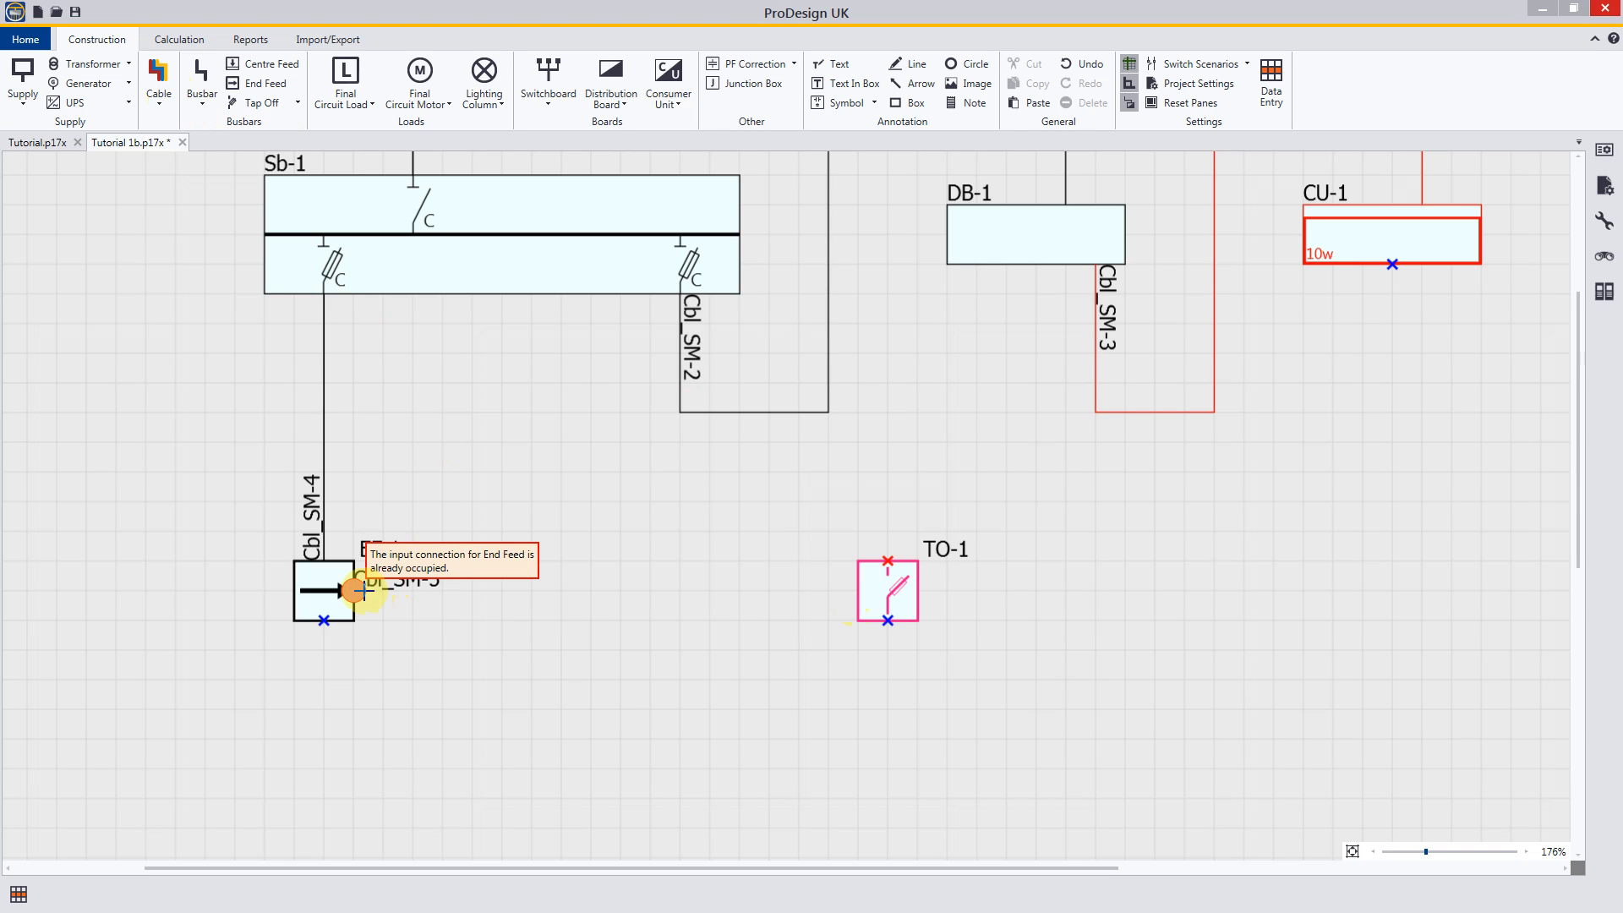
key(Escape)
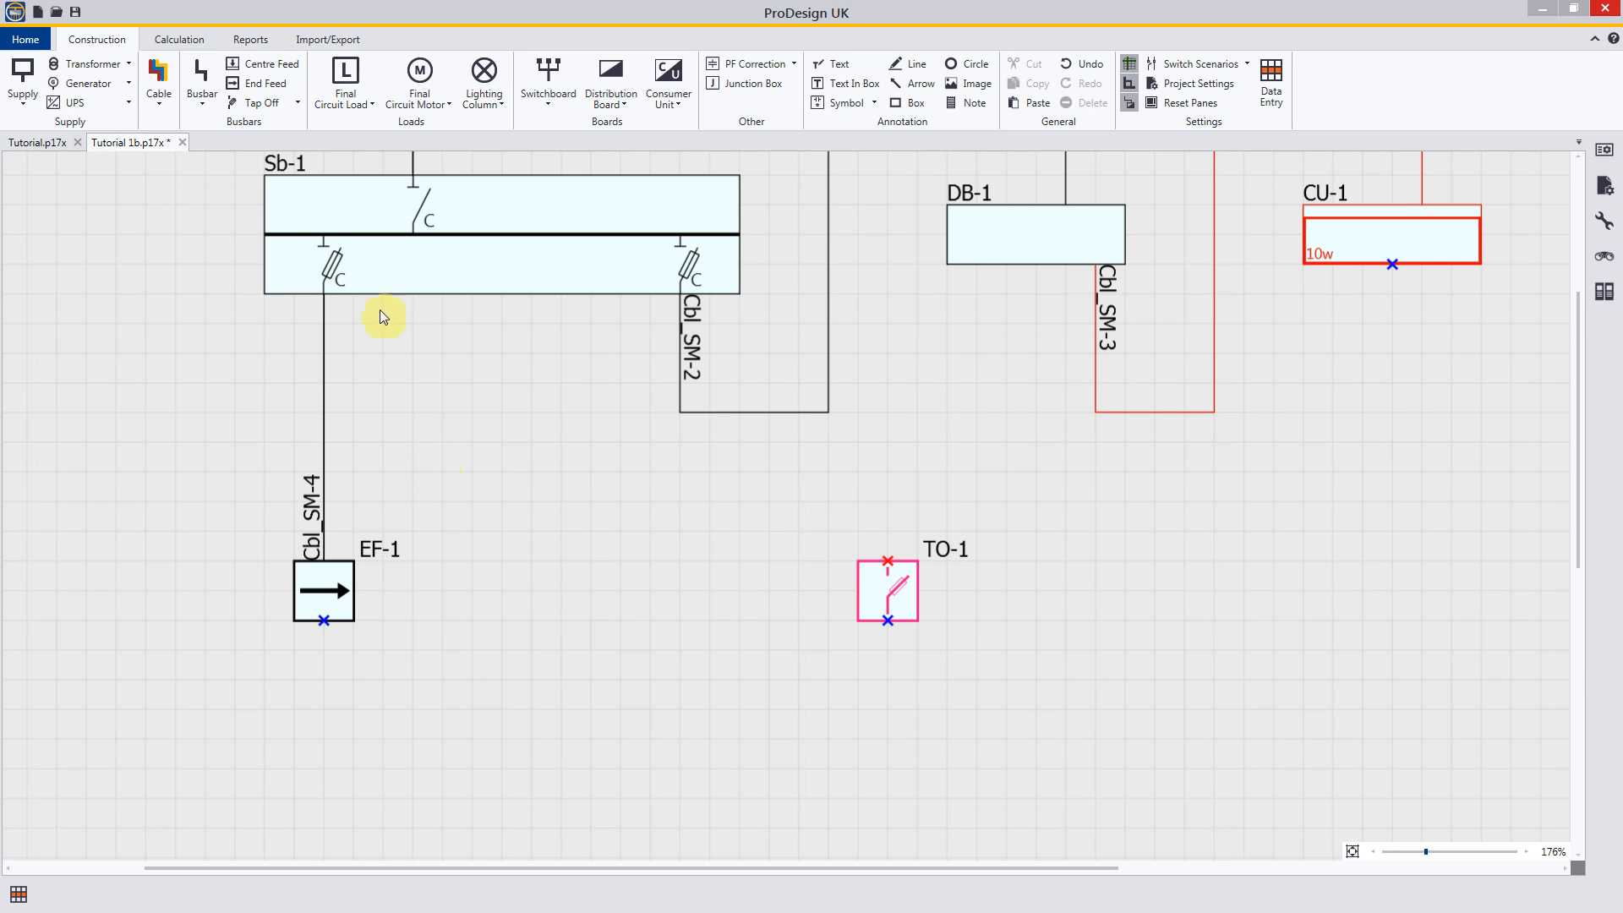
Step: Draw a straight busbar section from the arrow side of end feed EF-1 to tap off TO-1
click(203, 80)
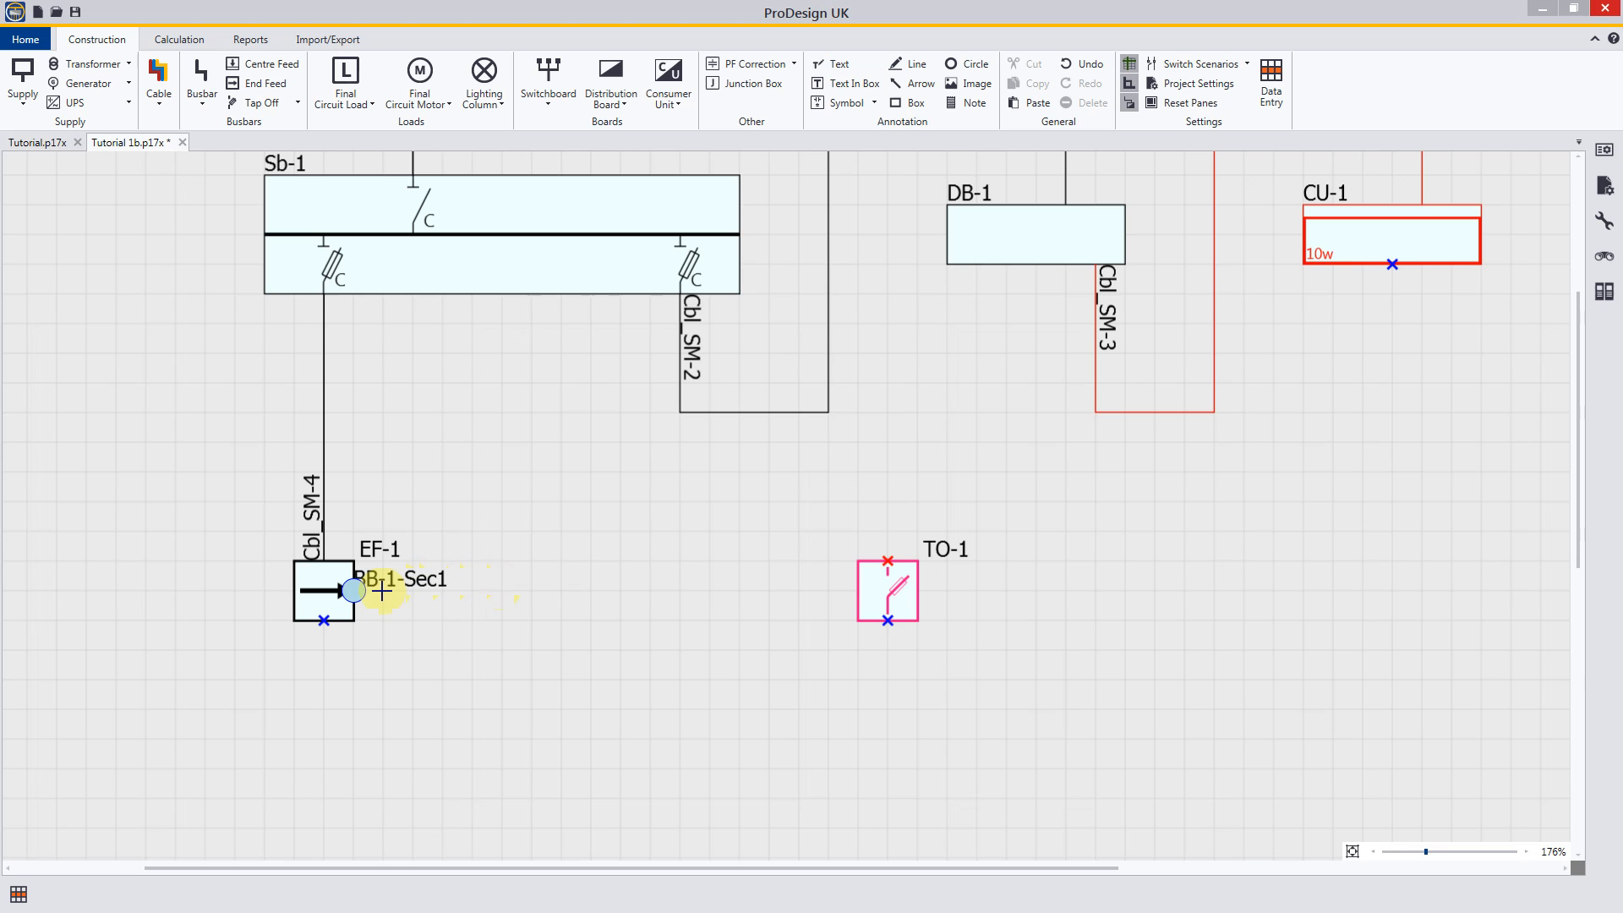
drag(370, 591, 592, 521)
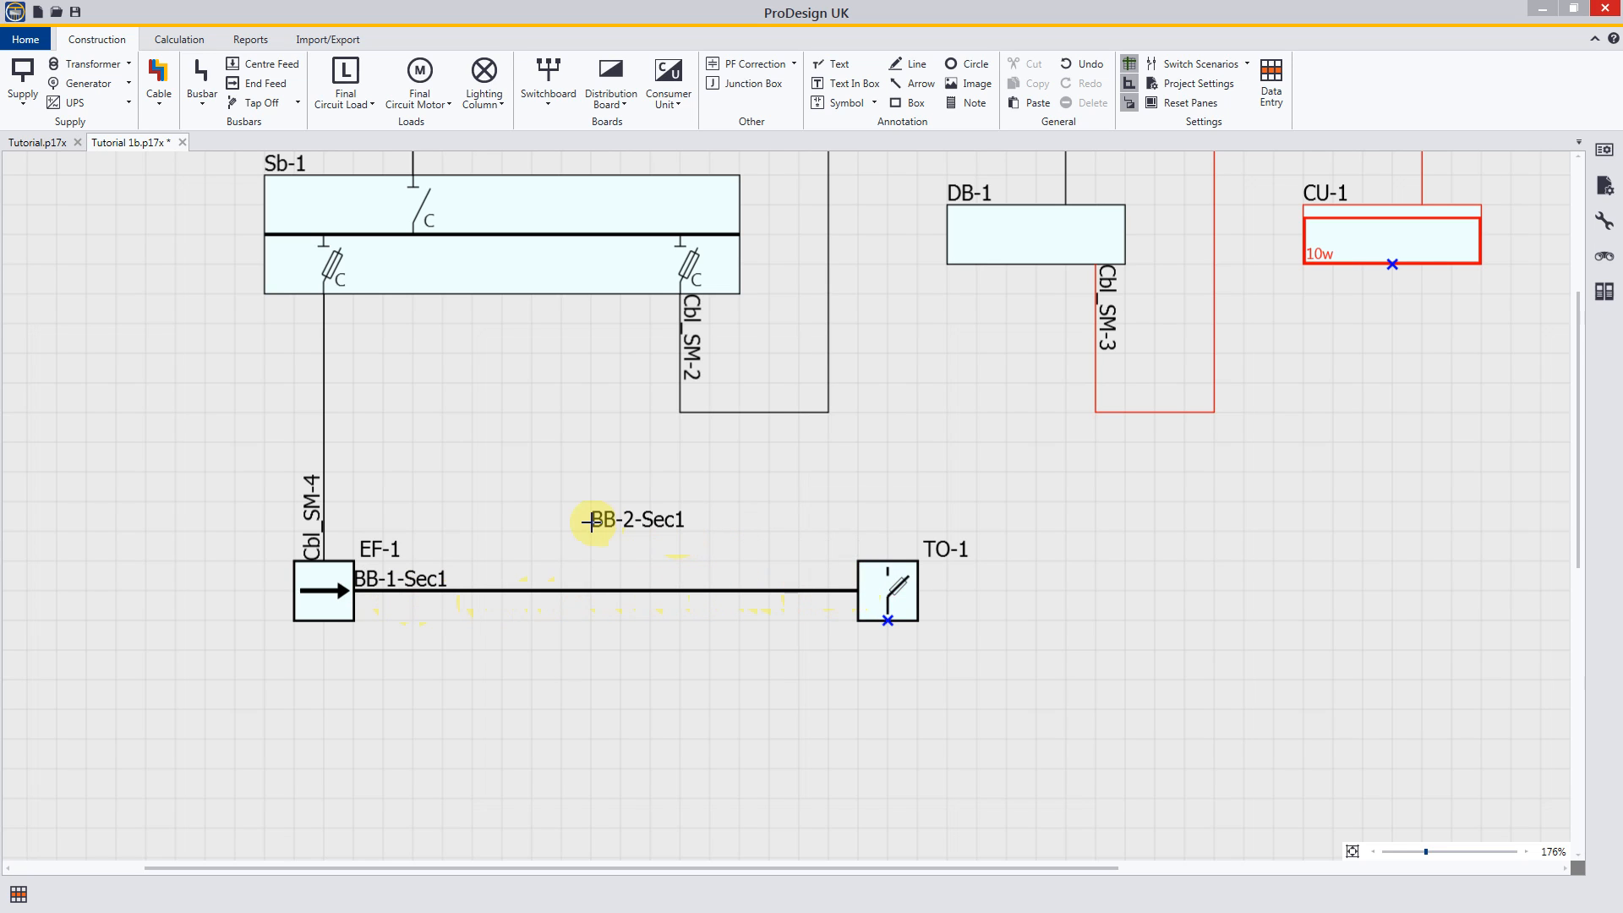
Step: Stop drawing busbars and place one tap off on the busbar midway between EF-1 and TO-1
right_click(592, 523)
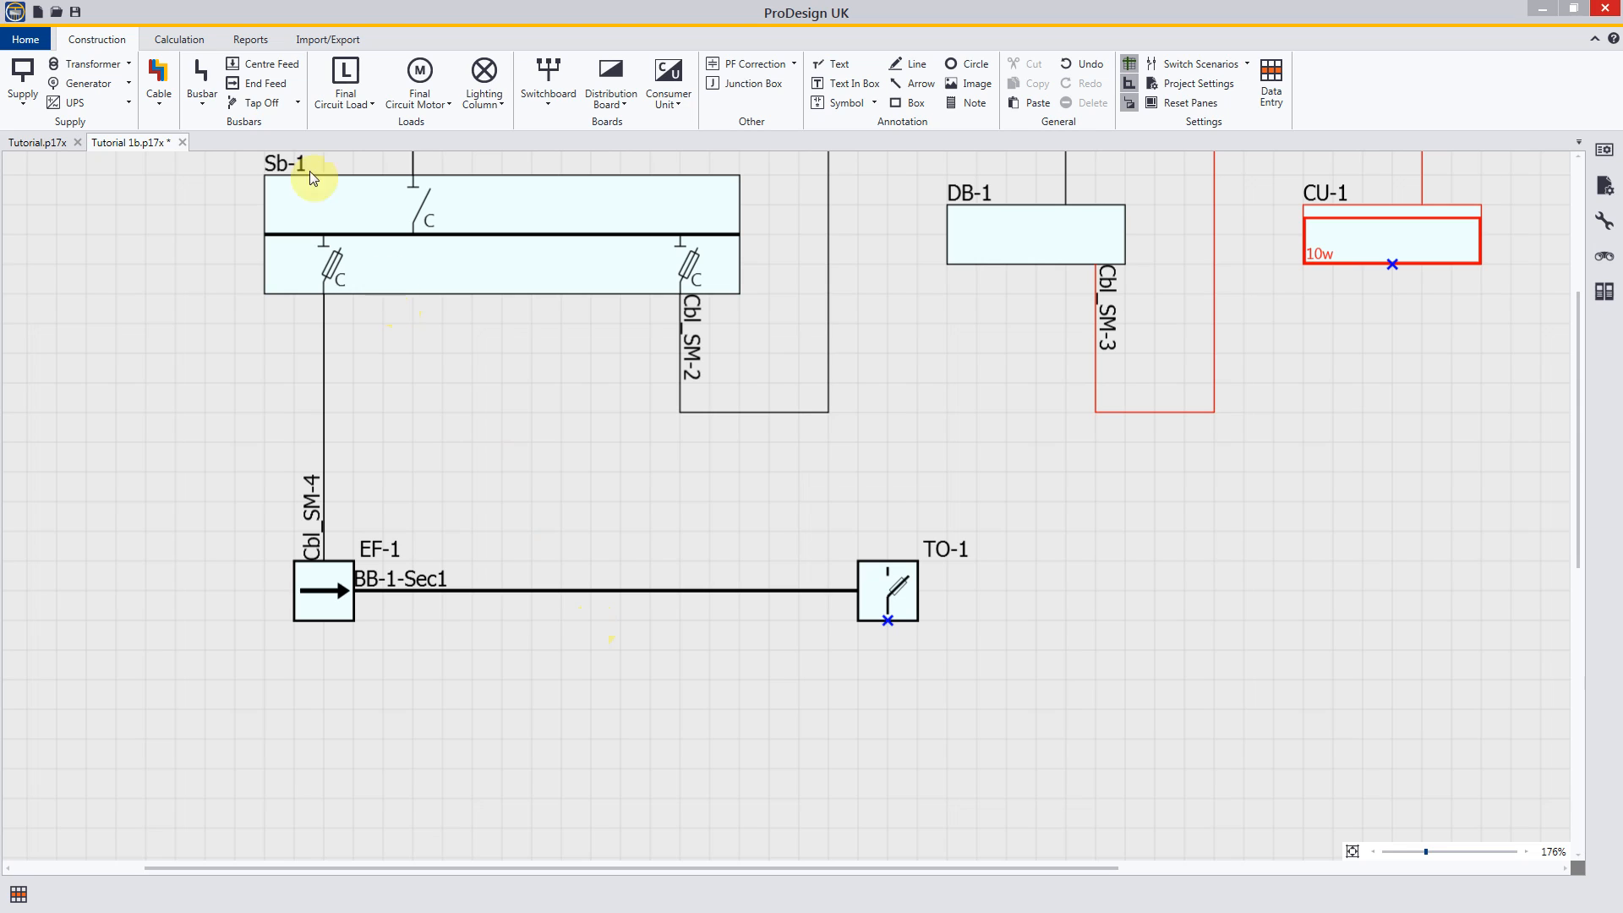
click(263, 107)
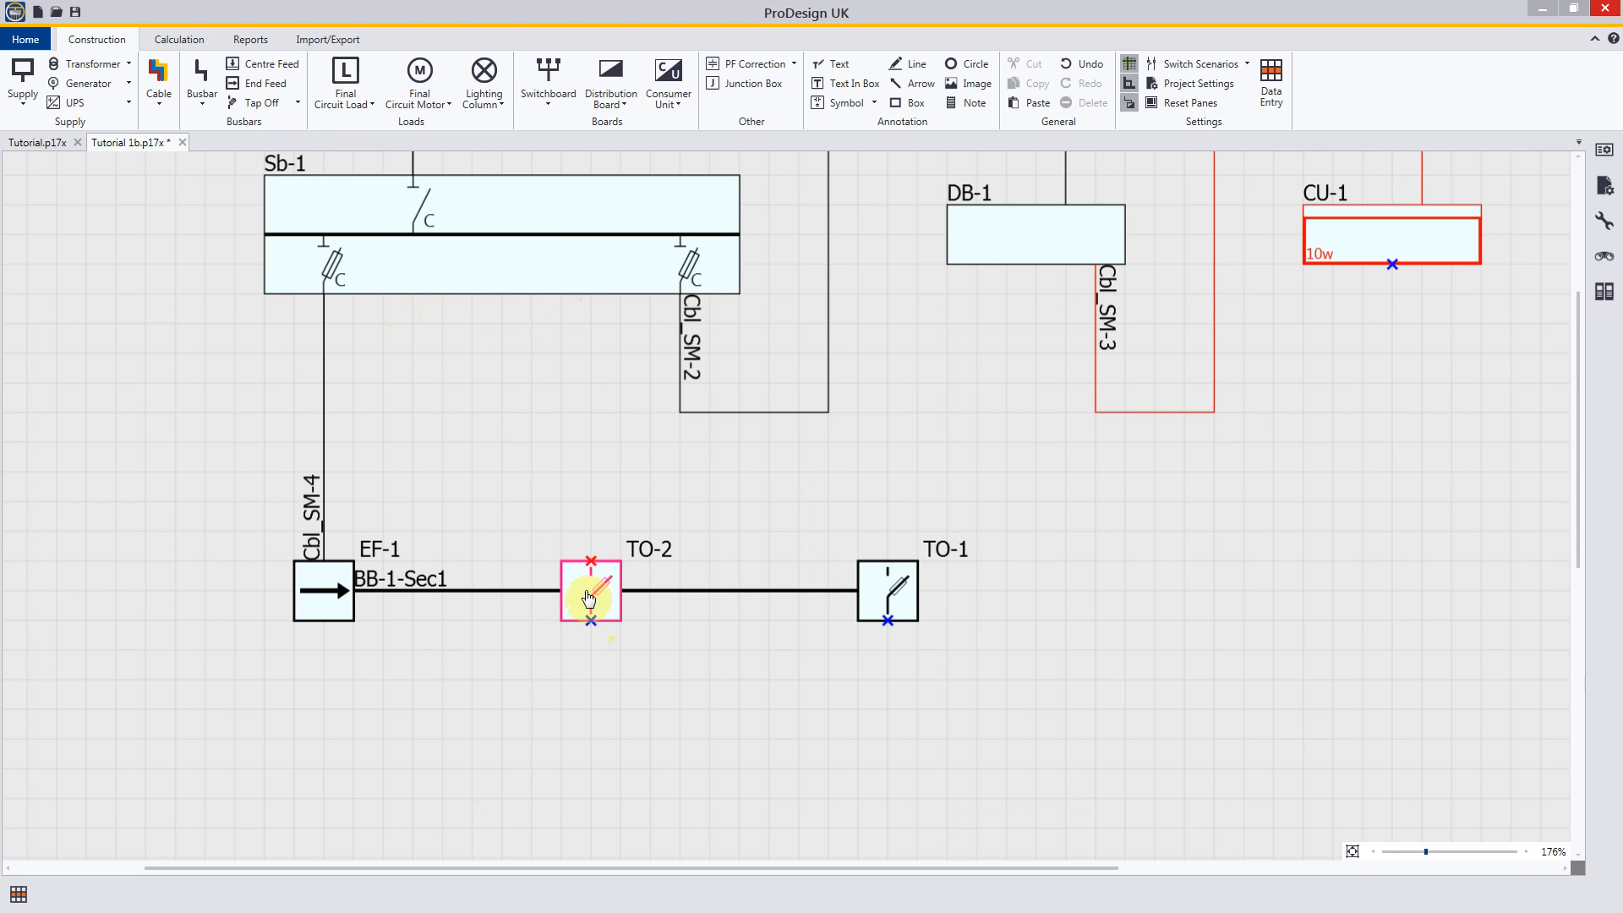
click(589, 599)
right_click(690, 630)
mouse_move(597, 599)
mouse_down()
mouse_move(595, 620)
mouse_move(617, 616)
mouse_move(613, 568)
mouse_move(591, 558)
mouse_move(595, 598)
mouse_move(622, 594)
mouse_move(606, 601)
mouse_up()
click(609, 688)
Step: Shorten busbar section BB-1-Sec1 so that it runs from EF-1 only to tap off TO-2
click(770, 592)
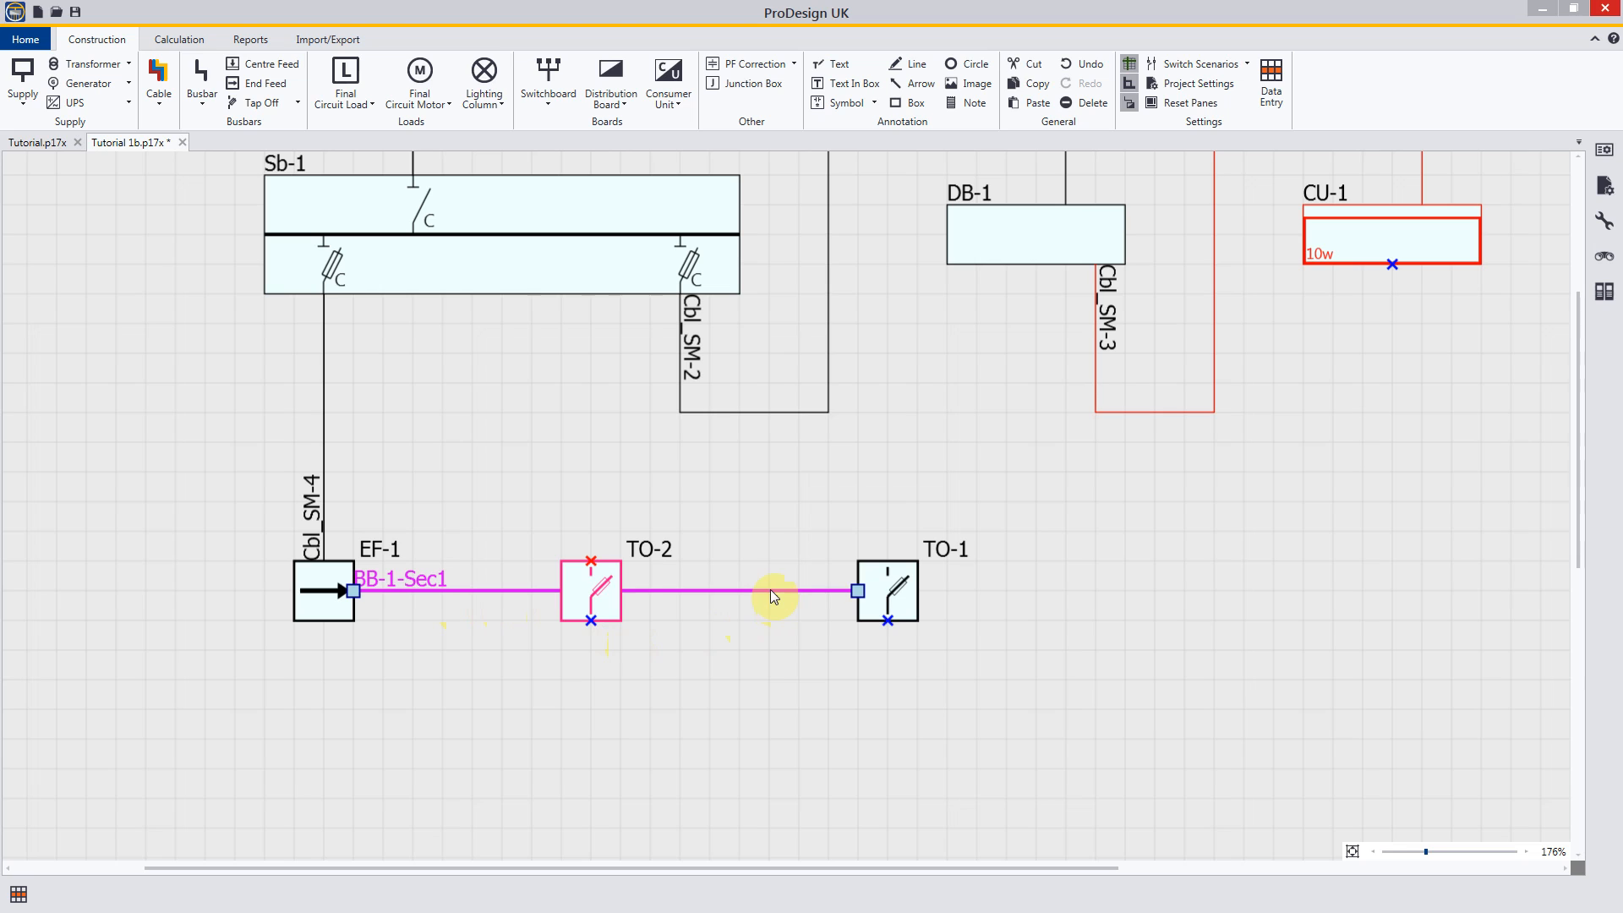
drag(857, 592, 565, 594)
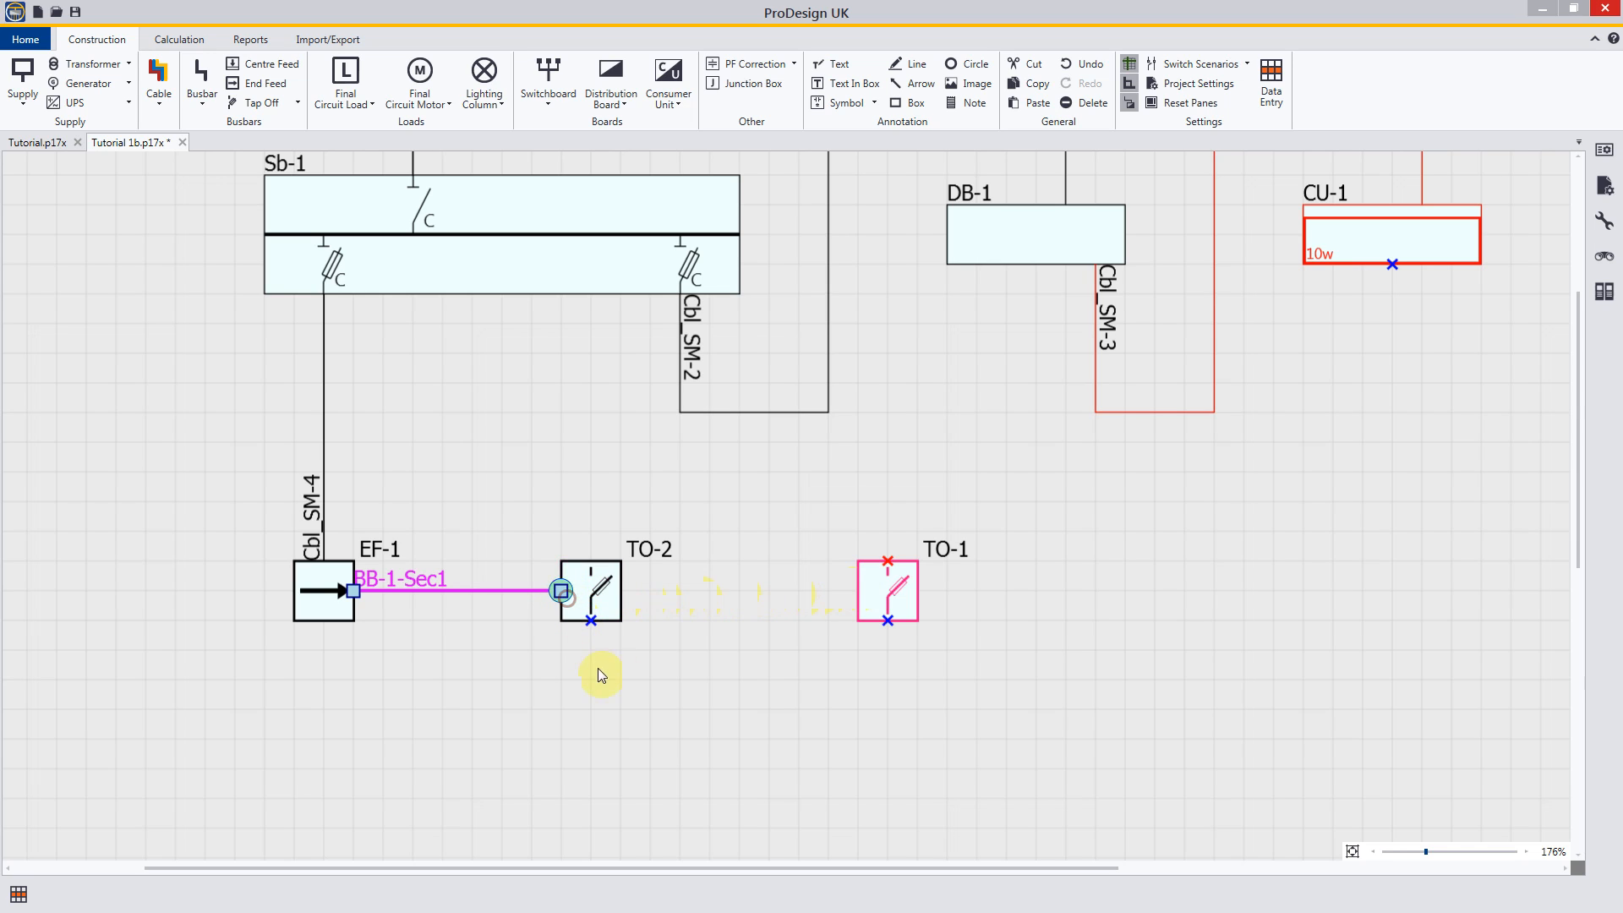
click(712, 506)
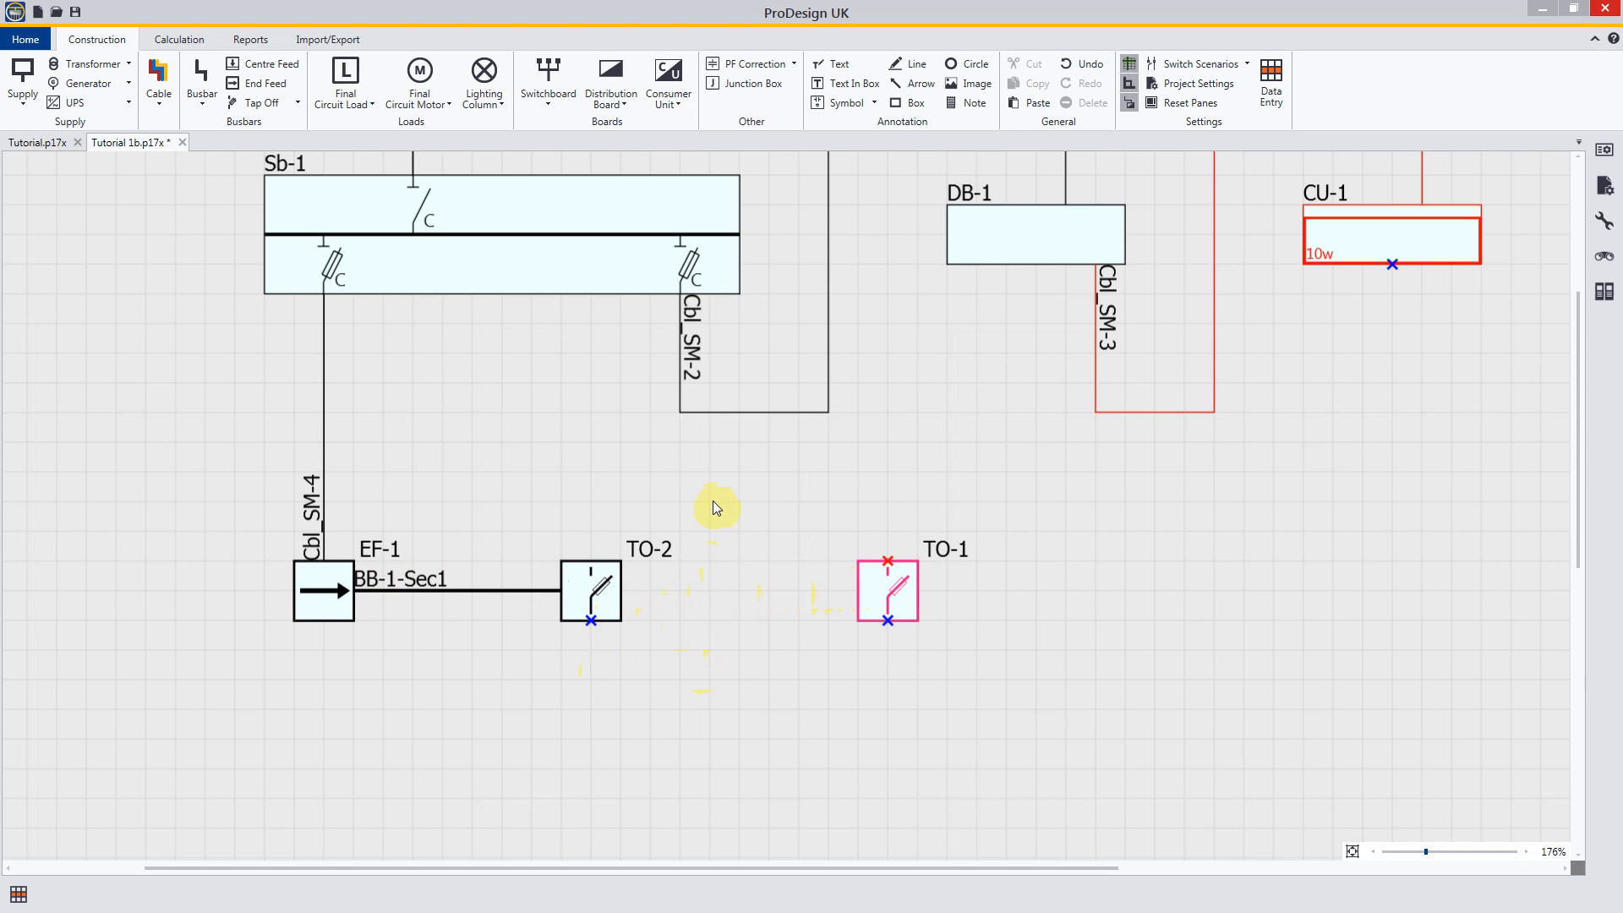
Step: Draw a second straight busbar section from tap off TO-2 to tap off TO-1 and stop drawing busbars
click(203, 79)
click(624, 595)
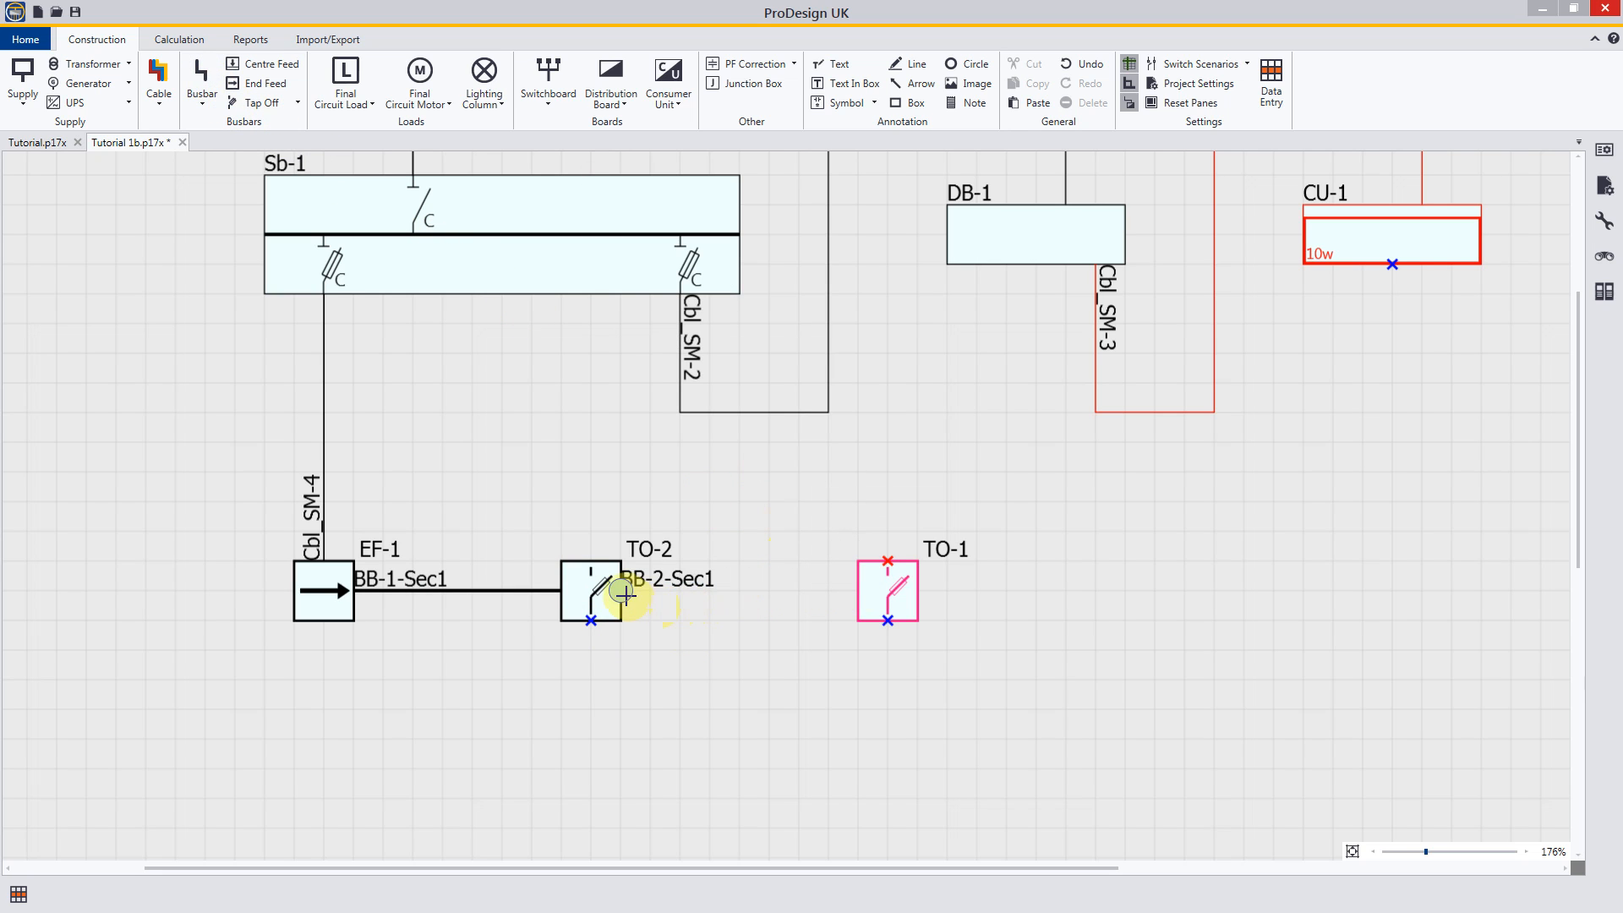
click(840, 591)
click(840, 591)
right_click(769, 644)
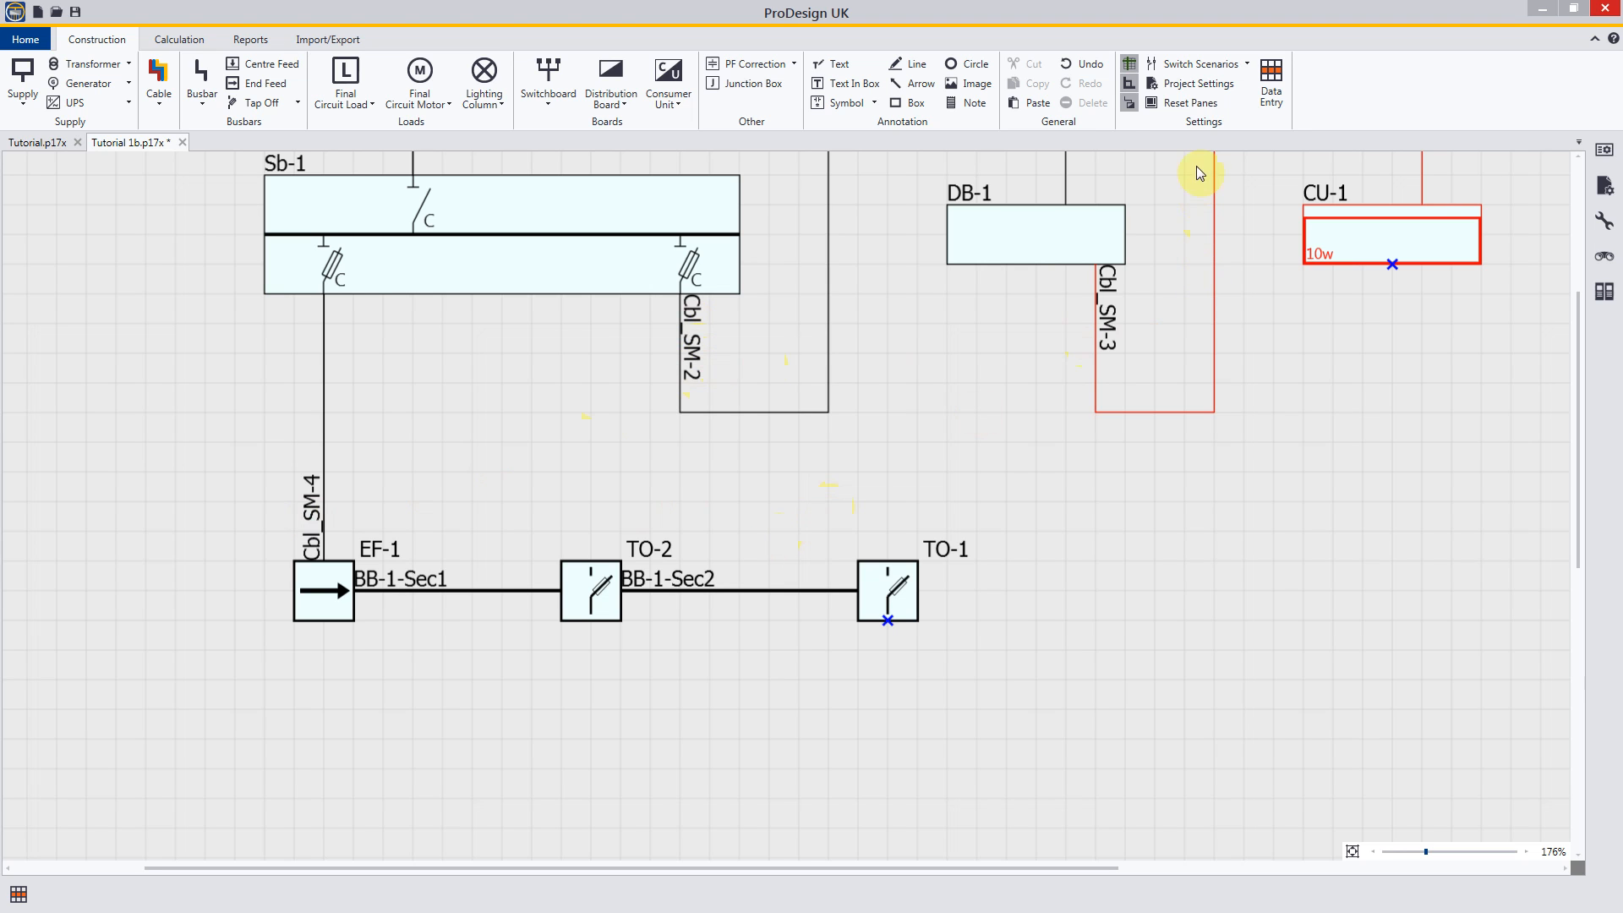
Step: Examine the drawing's component numbering in the project settings, including prefixes, increments and delimiters
click(1191, 83)
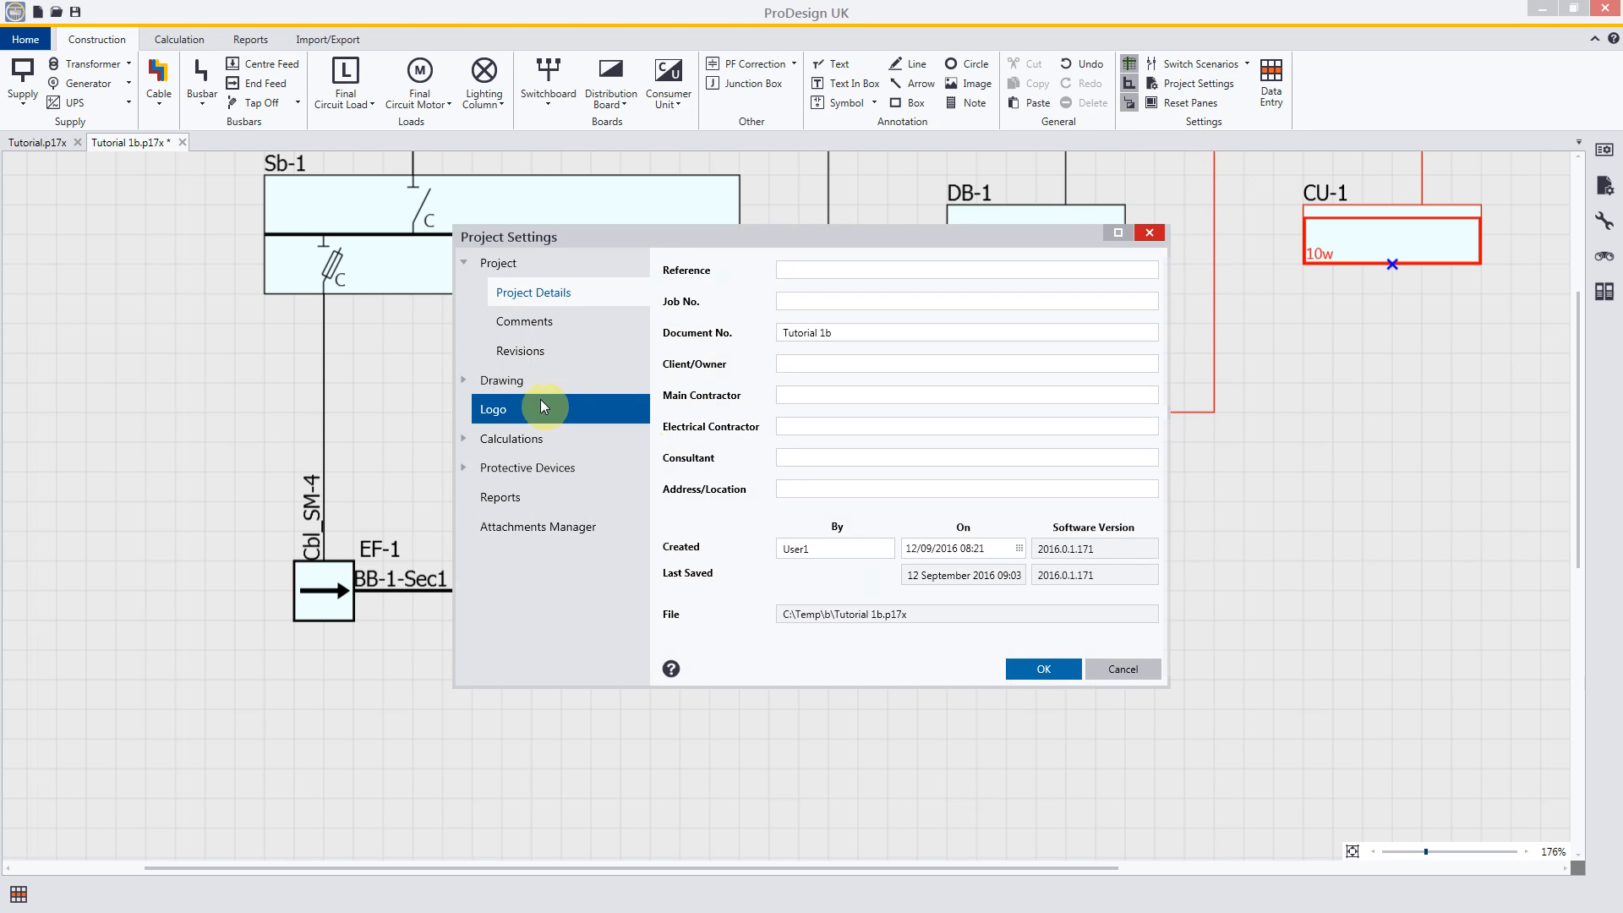
click(463, 381)
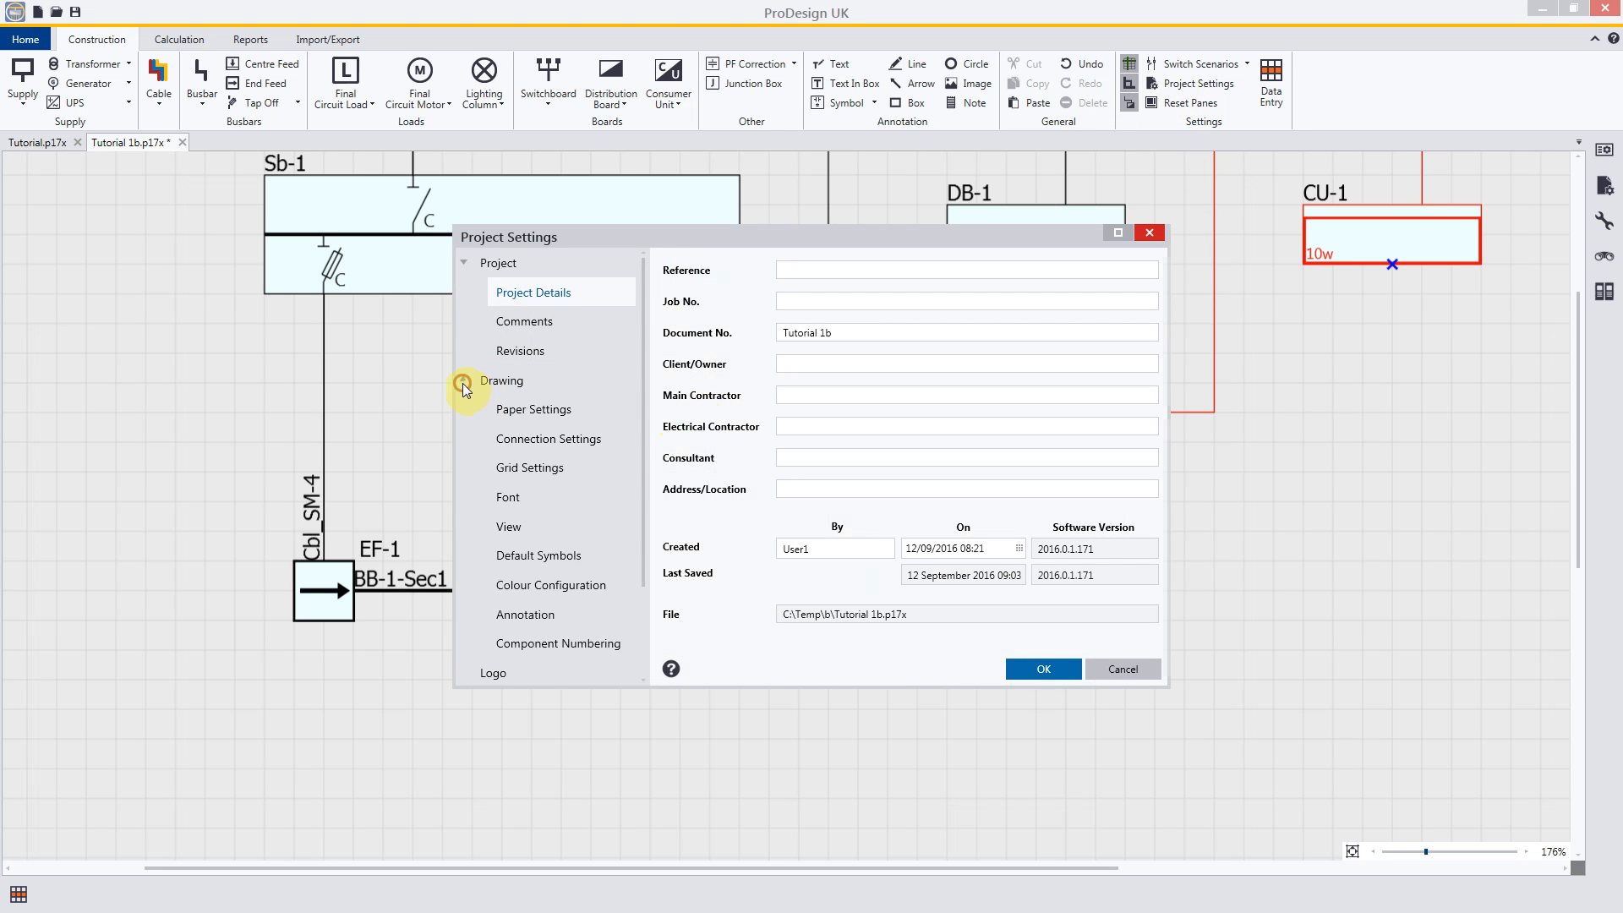
click(554, 636)
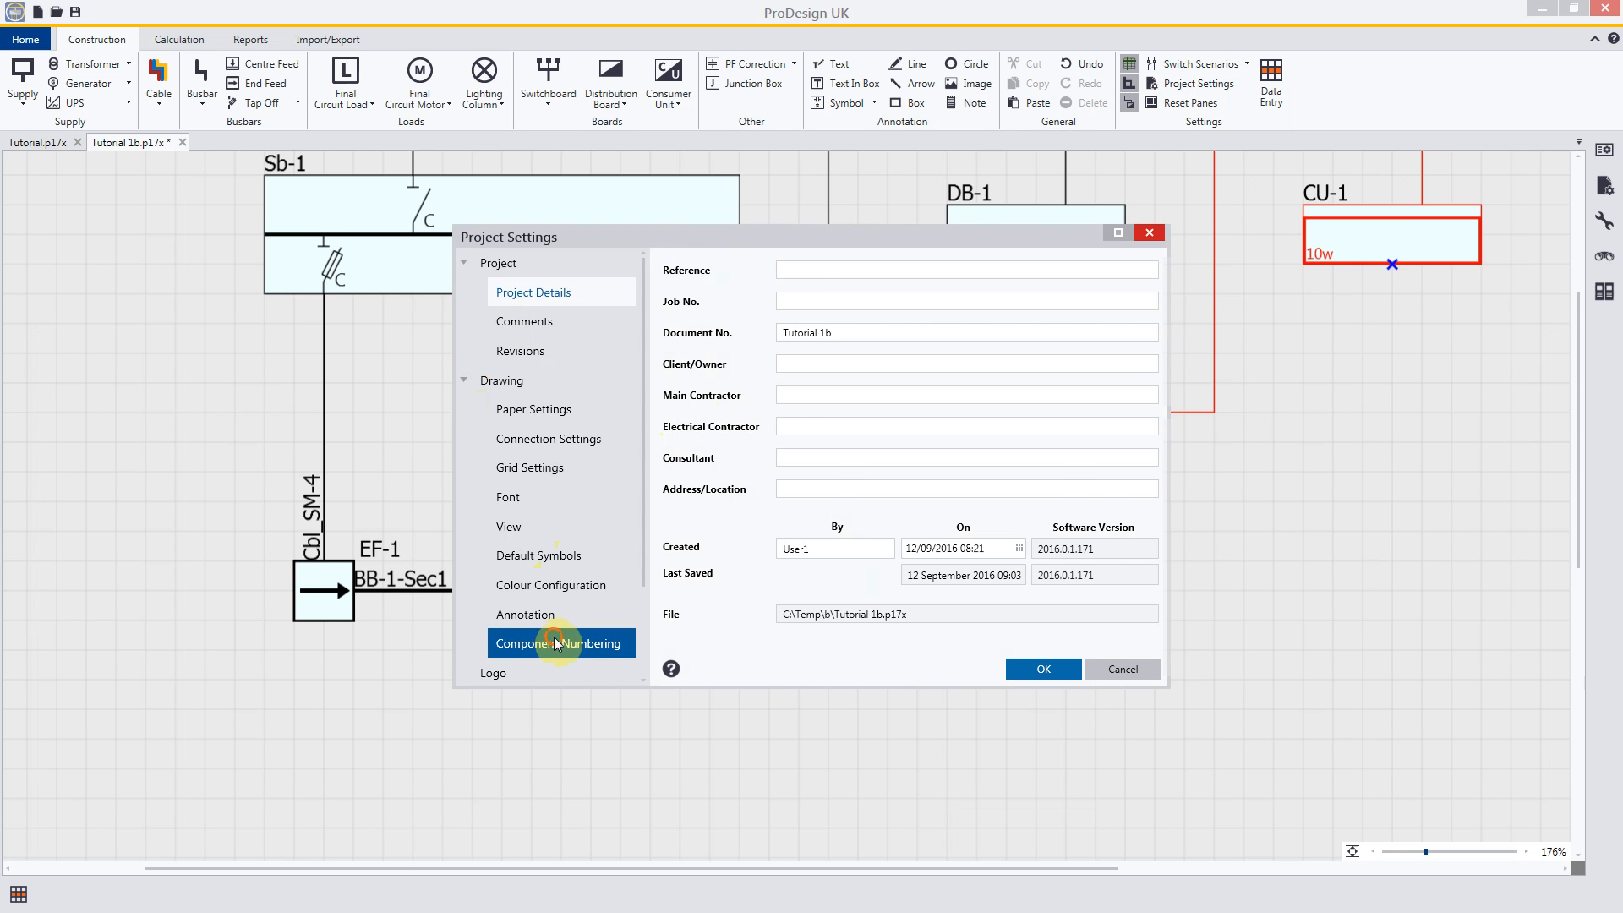
drag(825, 235, 1184, 240)
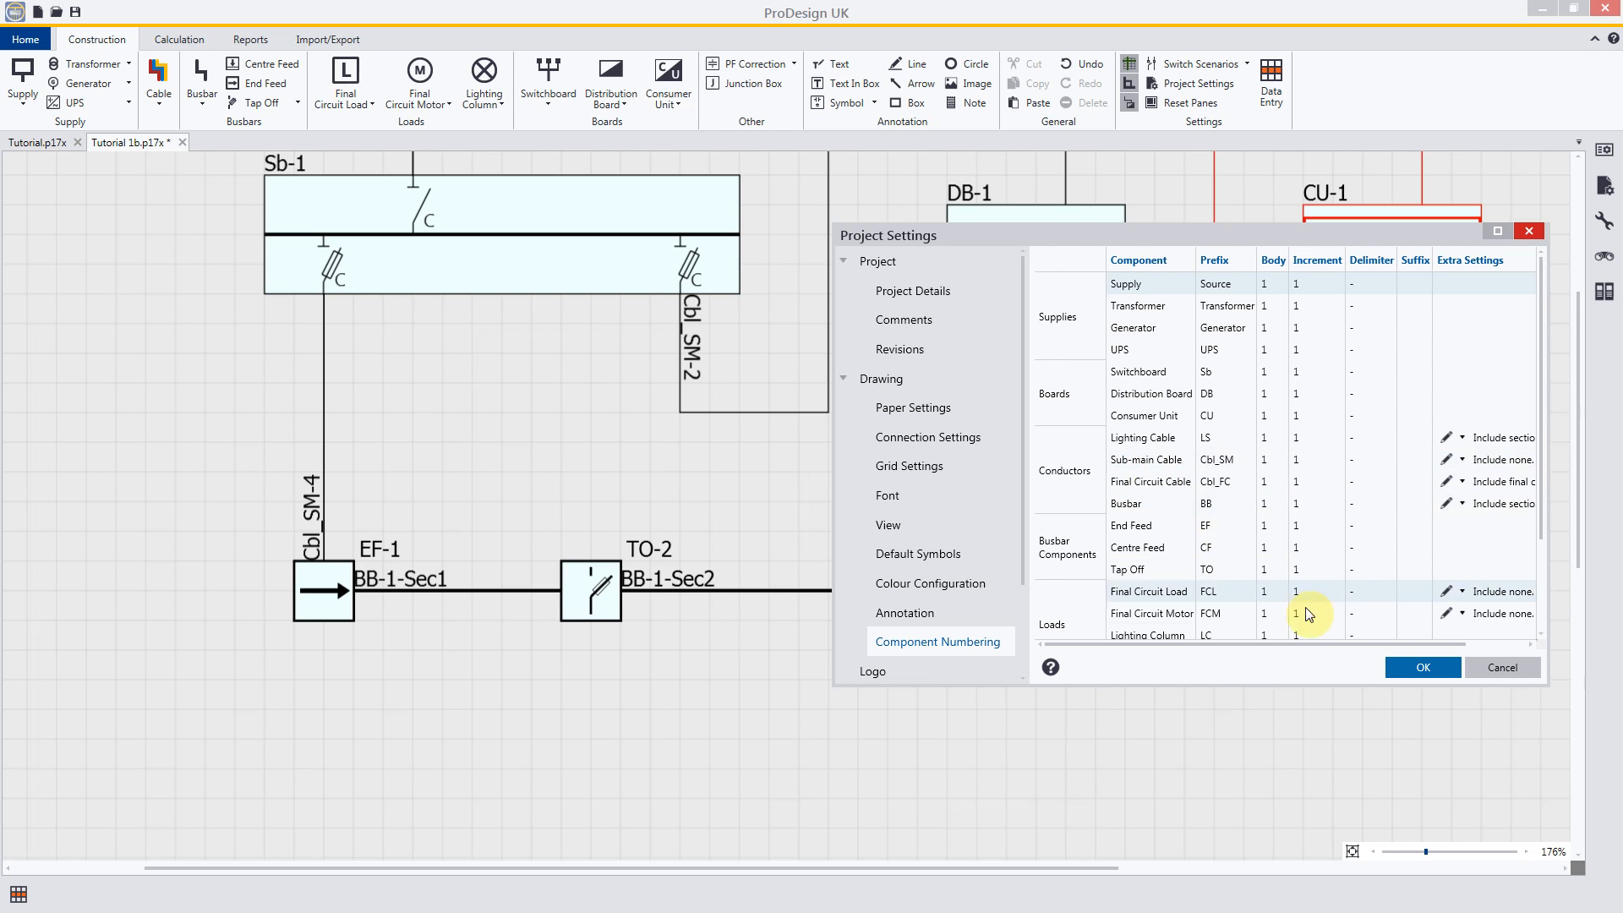
click(1419, 668)
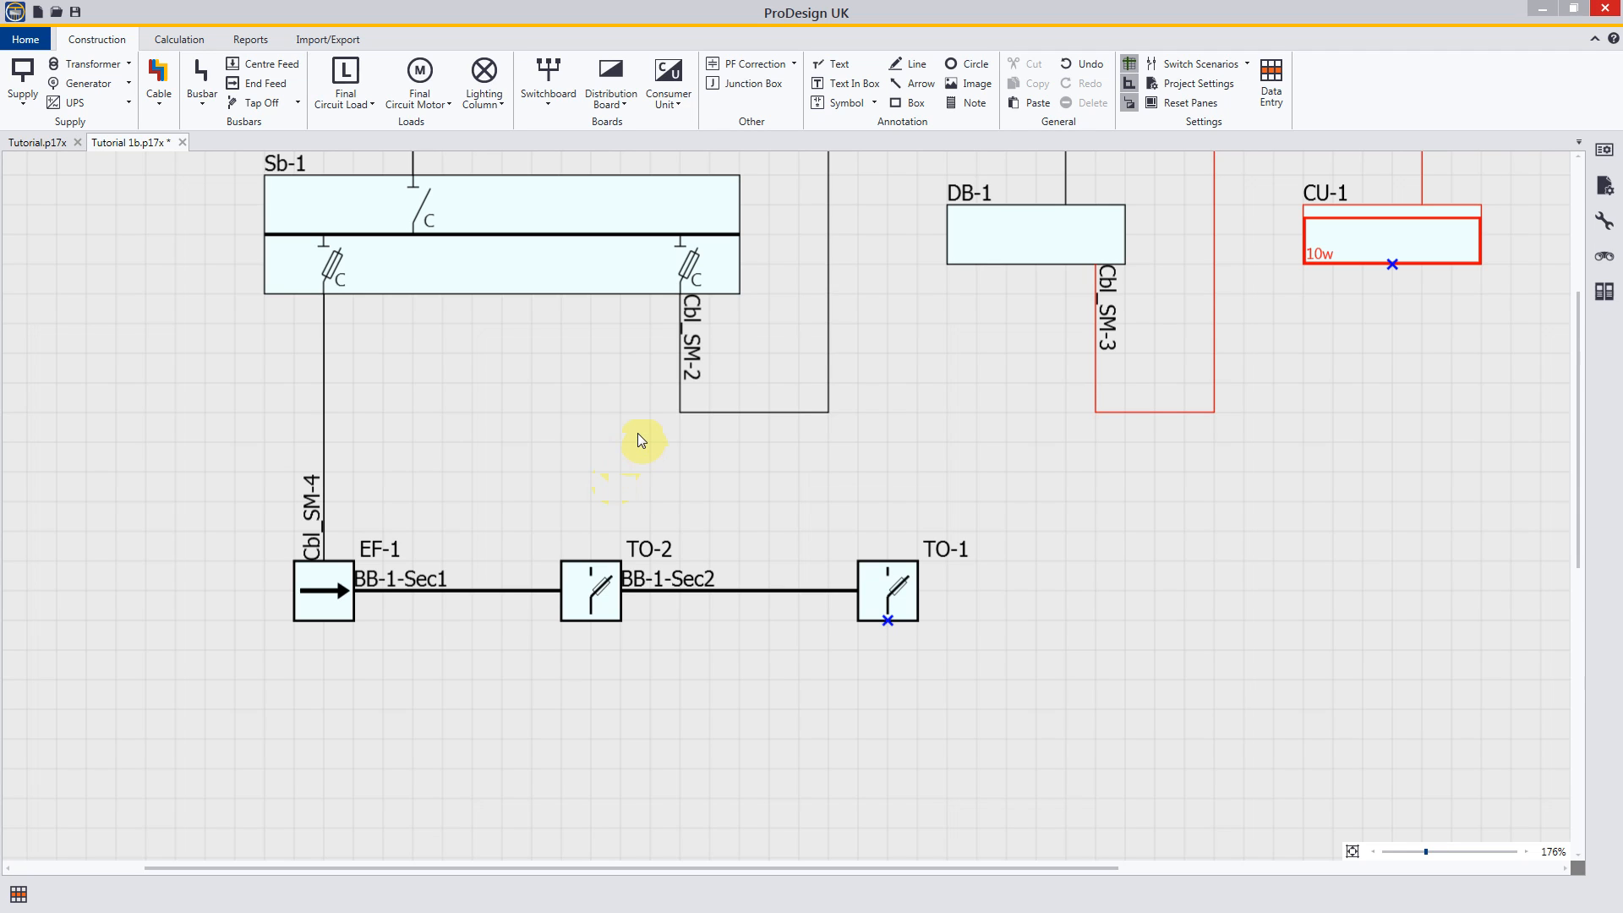
Step: Set the number in the ID of the cable between Source-1 and Sb-1 to 10
middle_drag(636, 421, 632, 606)
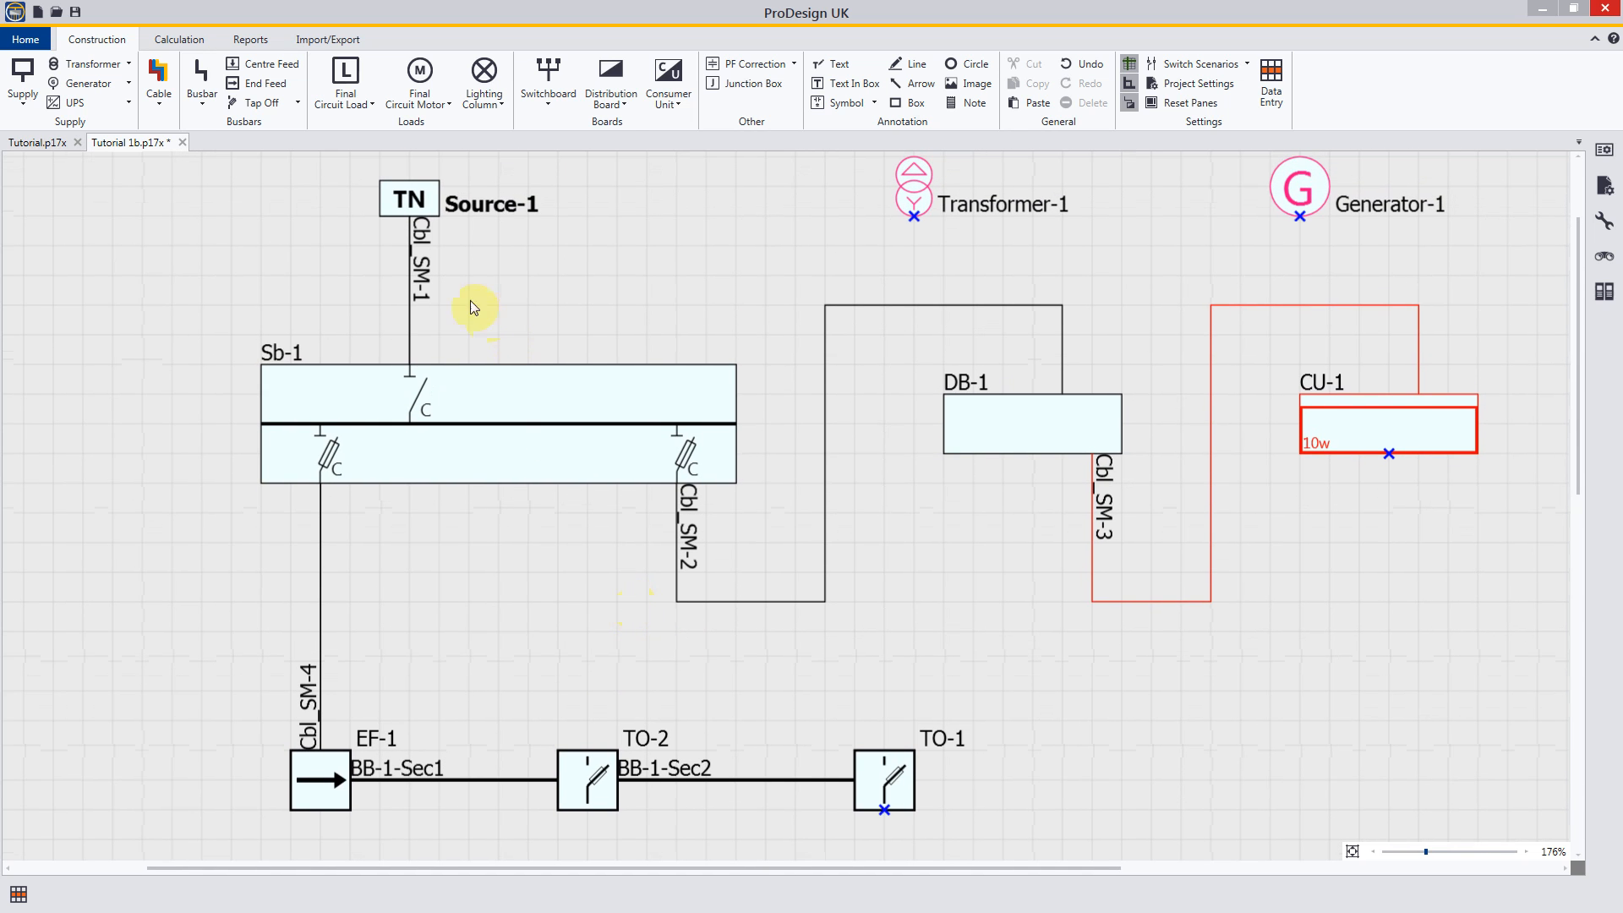
click(425, 285)
double_click(425, 279)
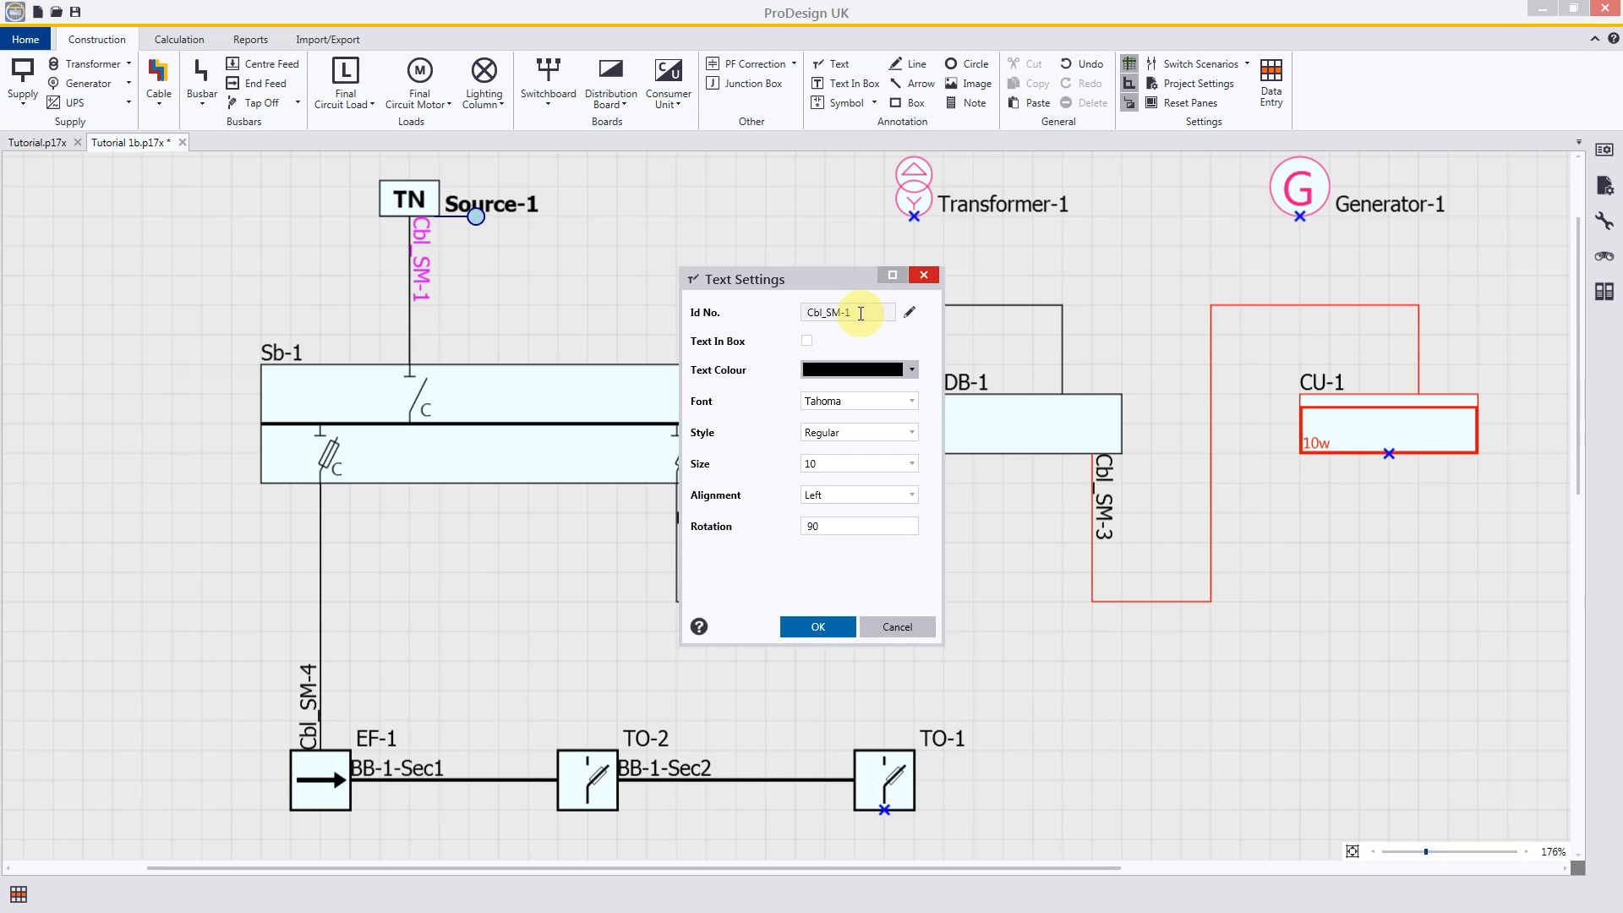
click(908, 314)
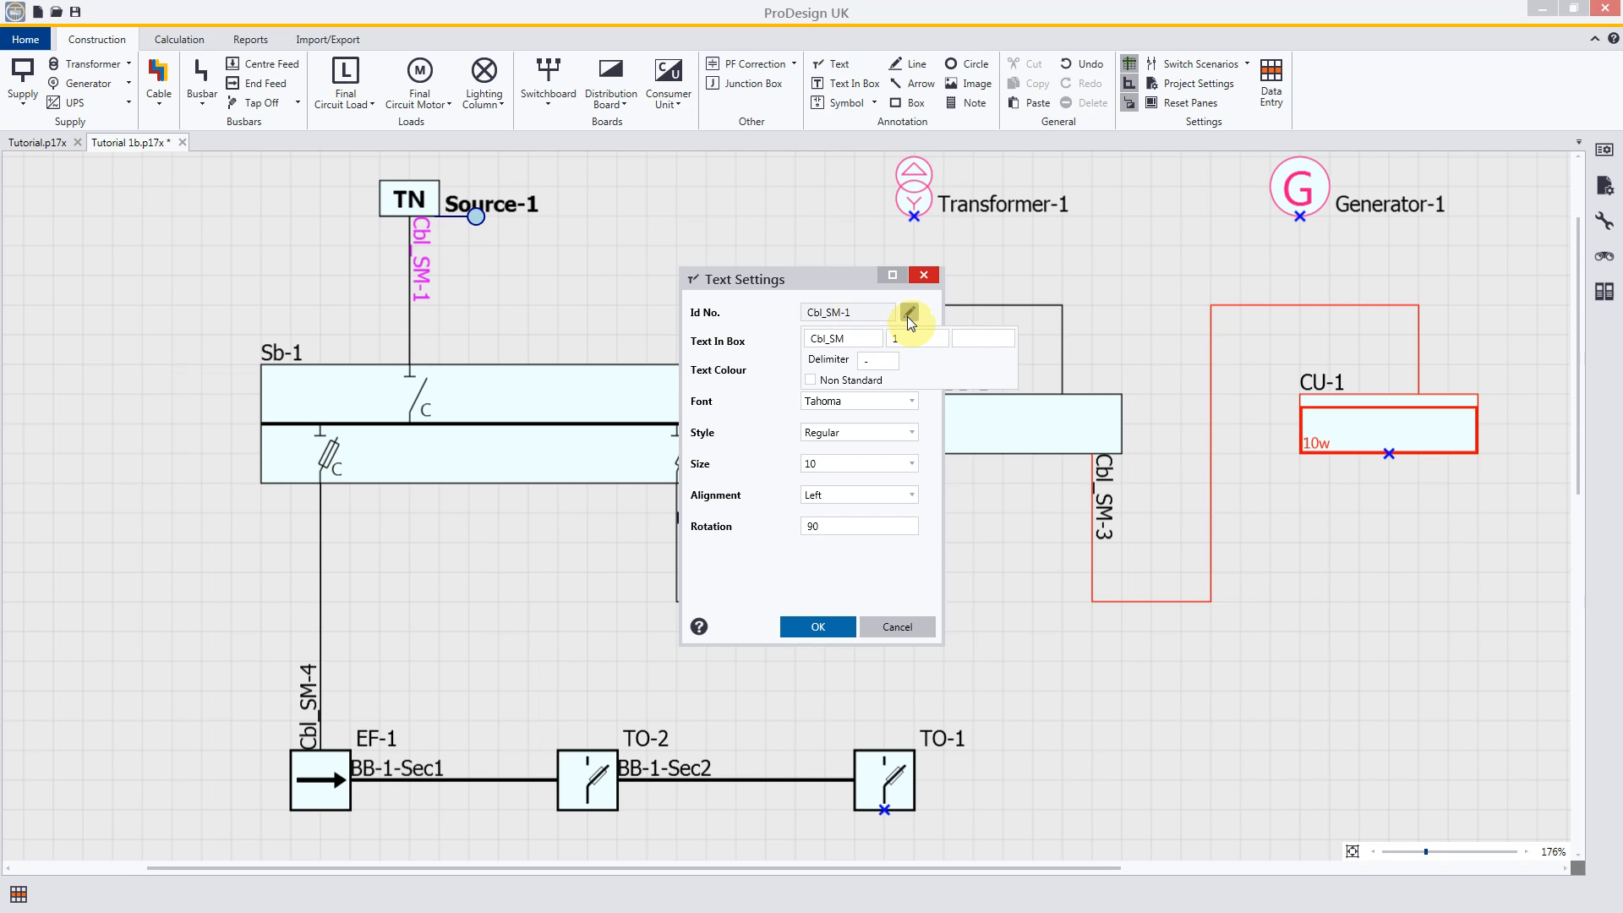
click(904, 339)
double_click(898, 339)
click(914, 340)
text(0)
click(819, 627)
click(567, 326)
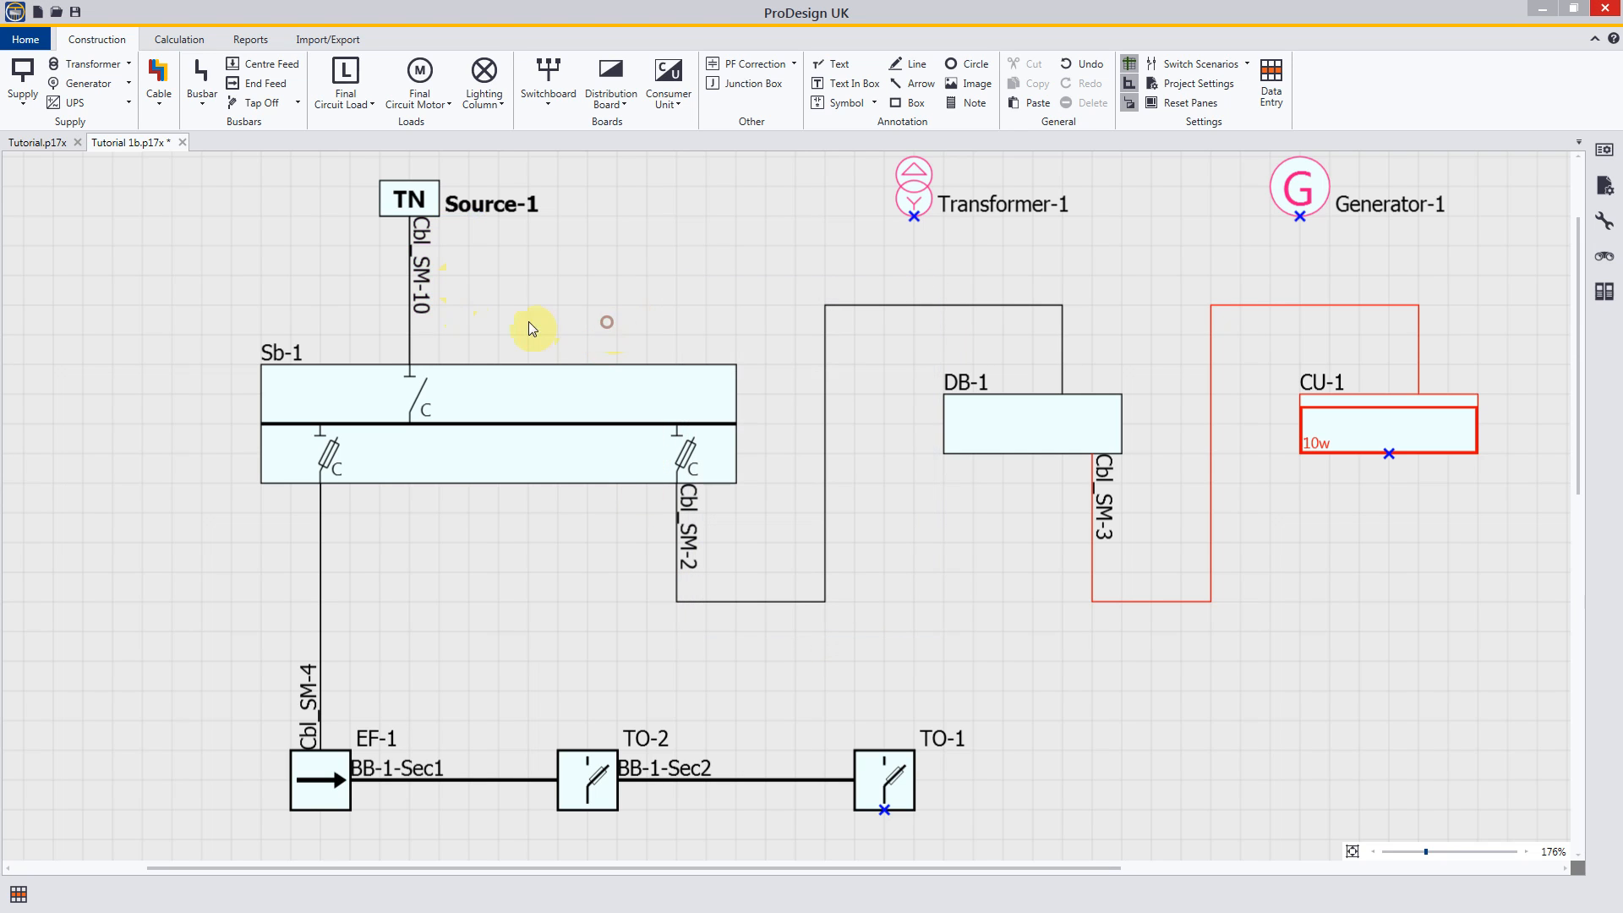
Step: Give the cable between Source-1 and Sb-1 the non-standard ID "Main Cable"
double_click(422, 279)
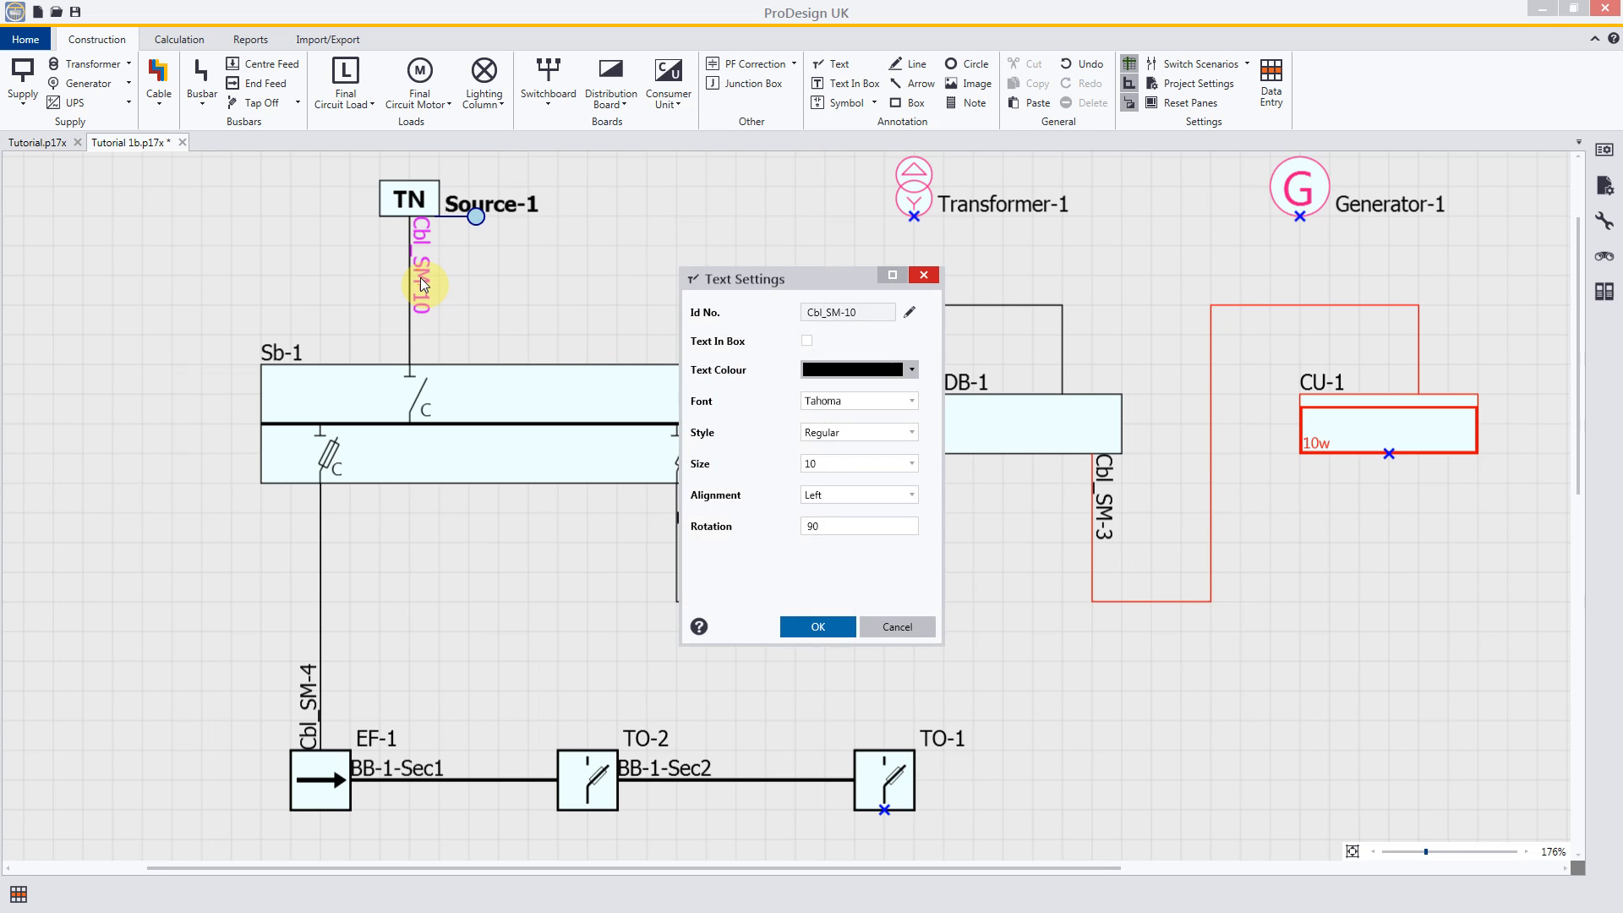
click(908, 313)
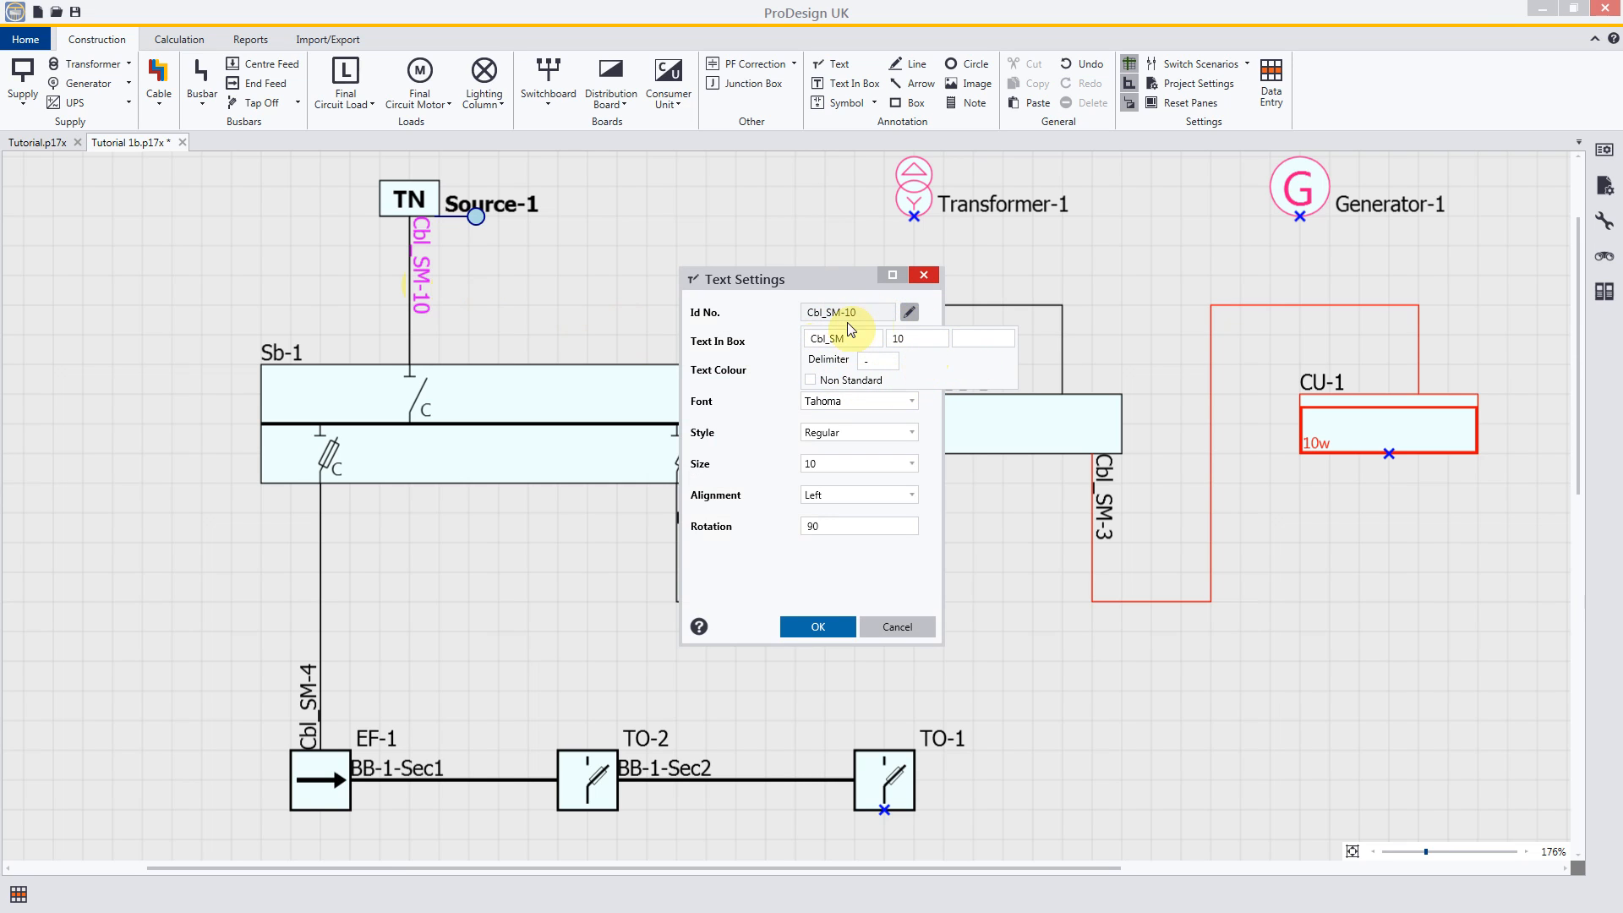
click(812, 382)
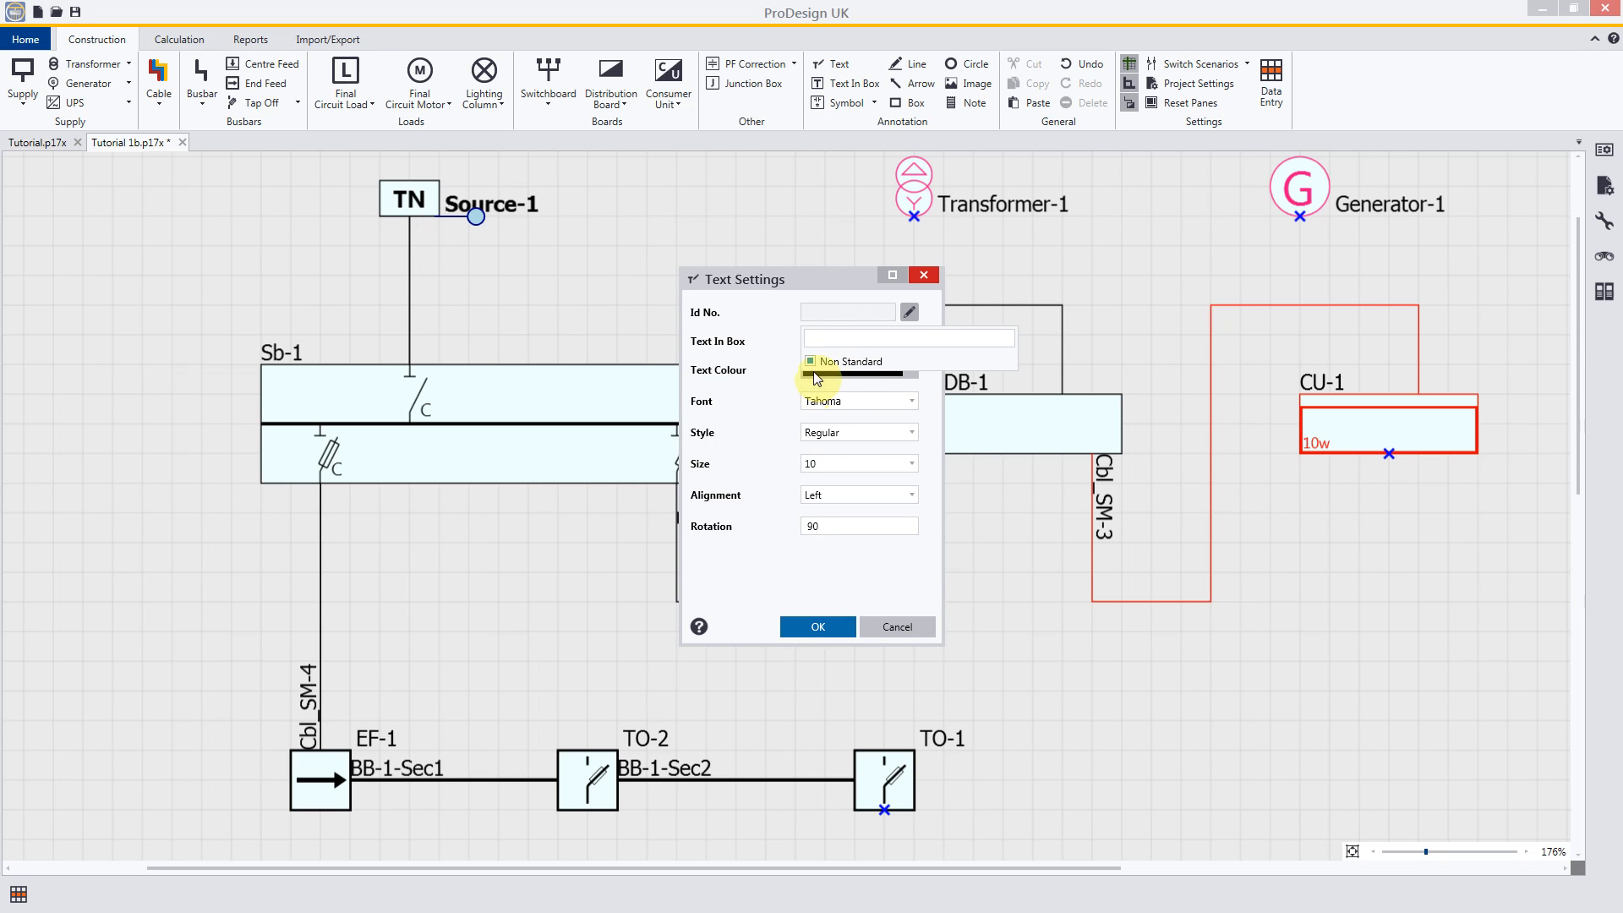
click(826, 338)
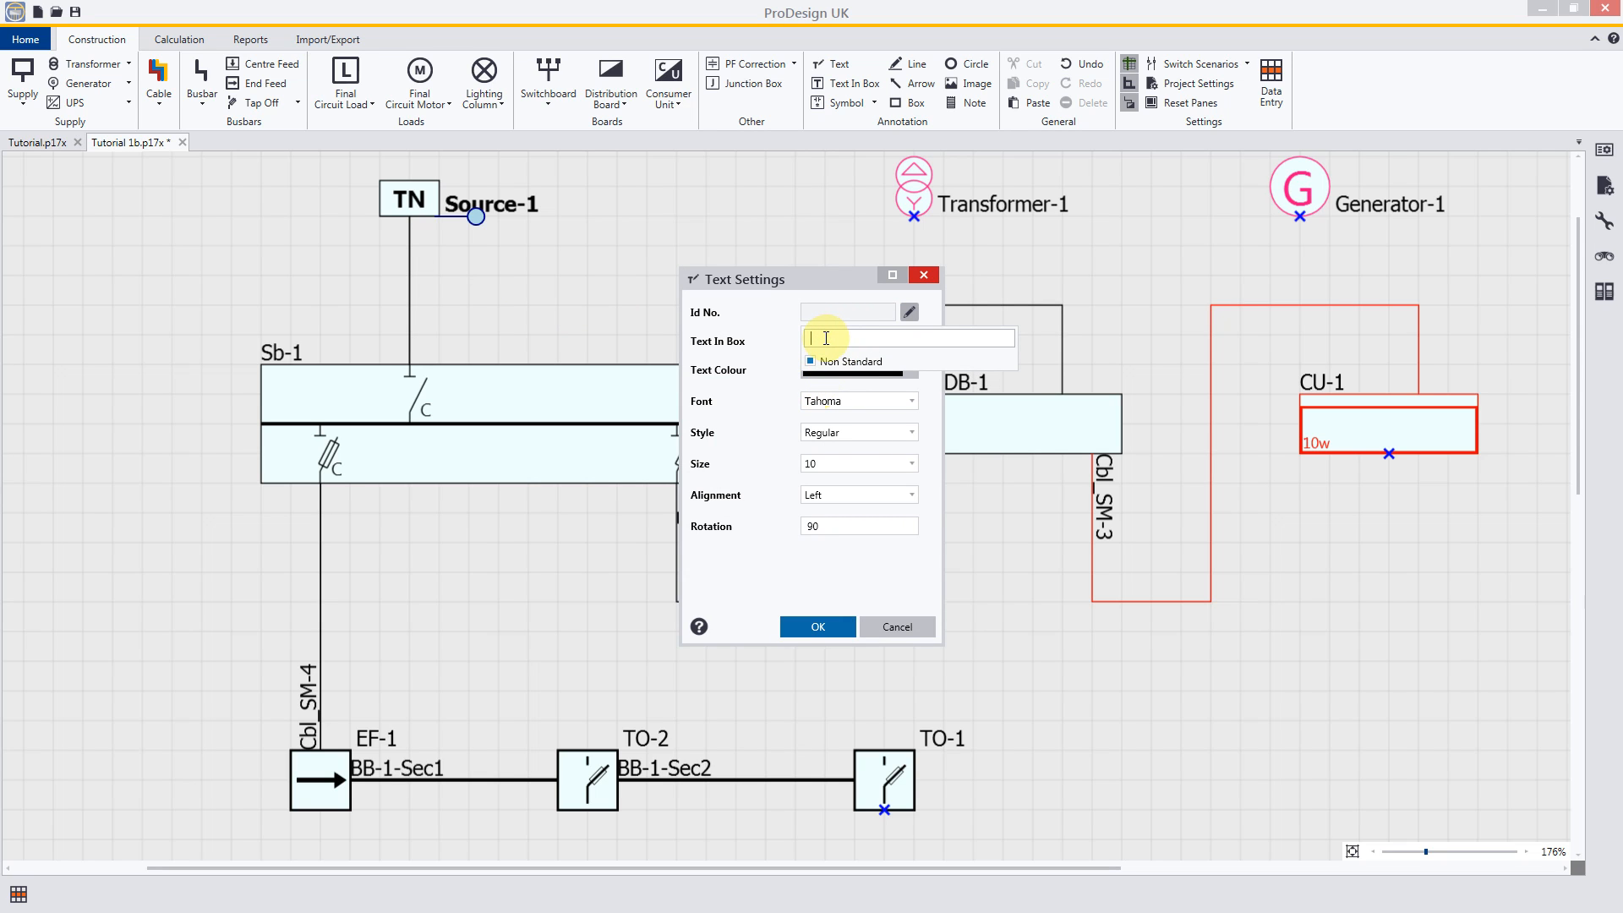
text(Main)
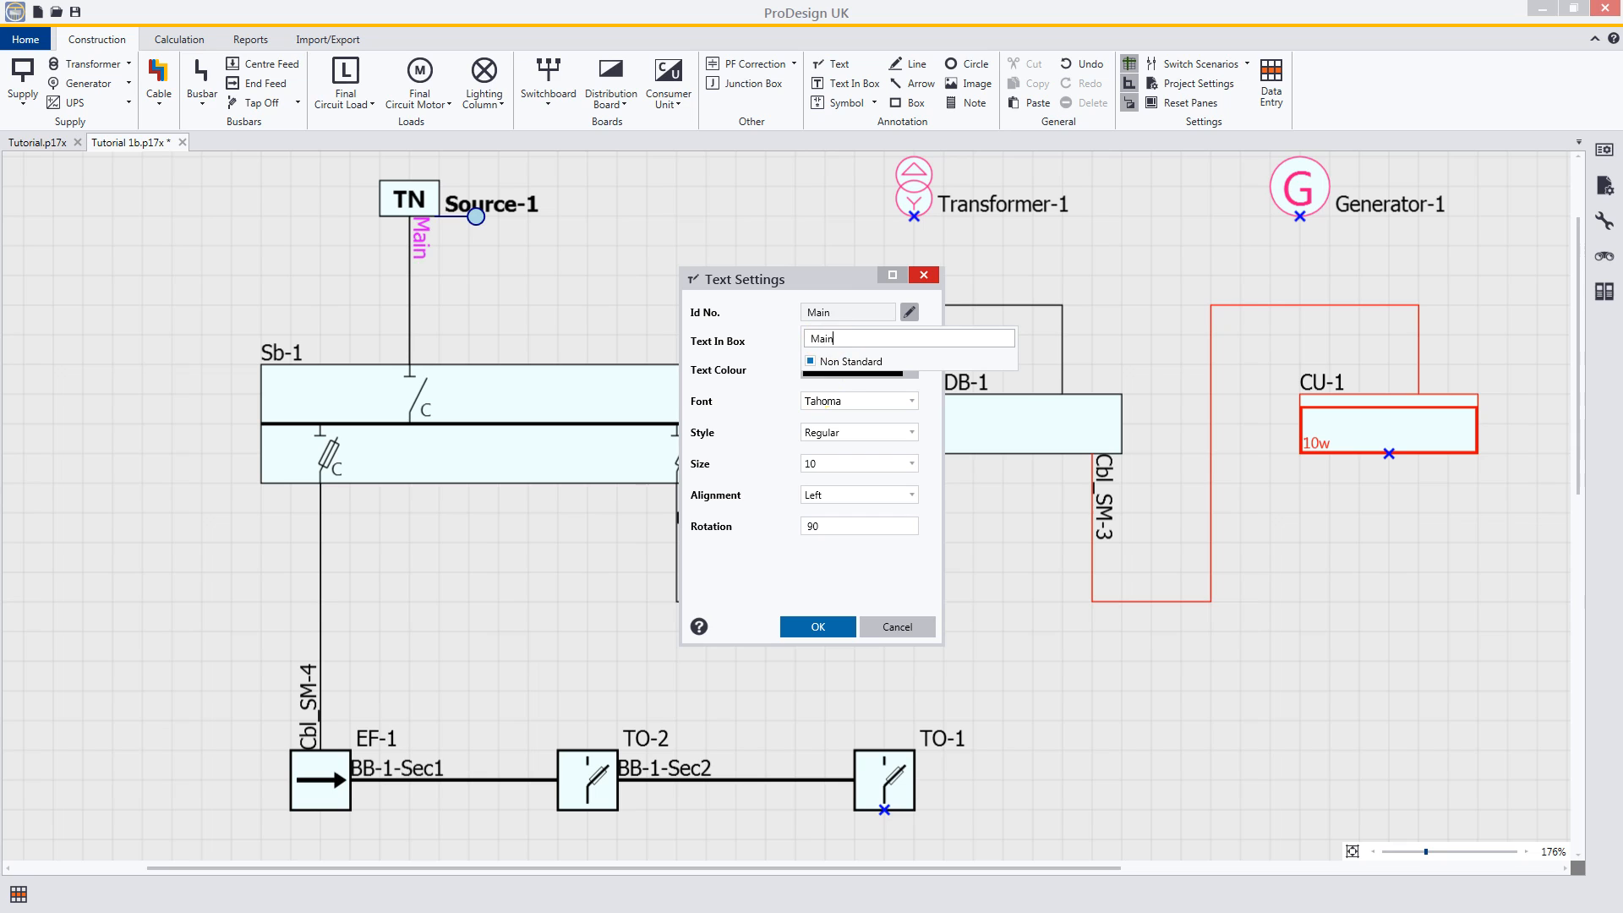
text( Cable)
click(820, 628)
click(820, 628)
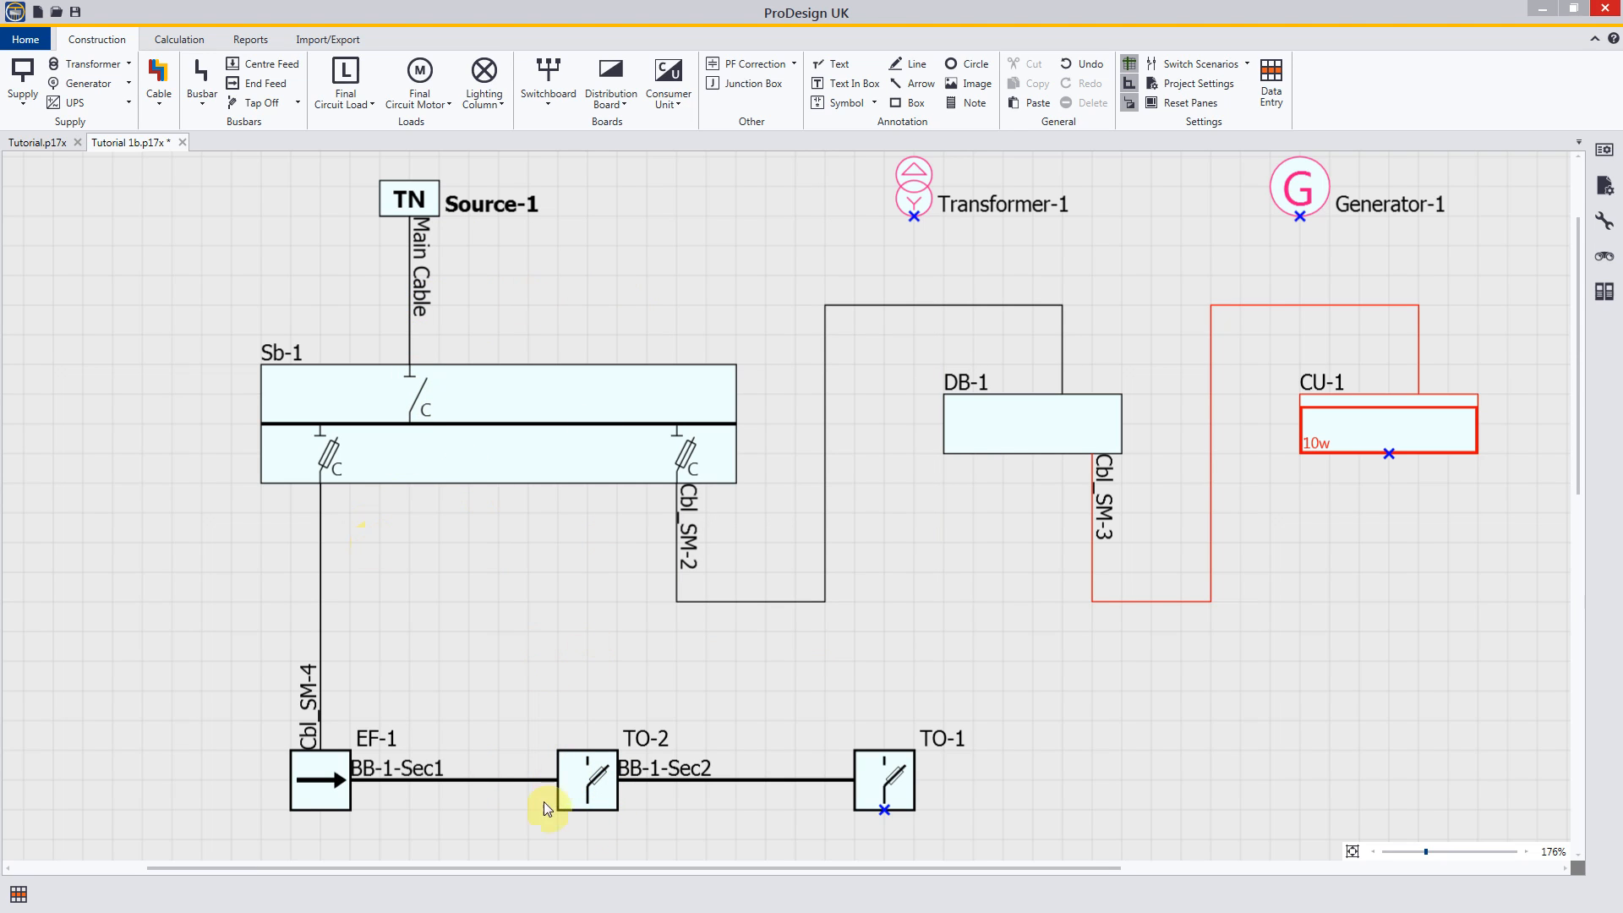
Step: Give the busbar fed by EF-1 the non-standard ID "Busbar"
double_click(429, 764)
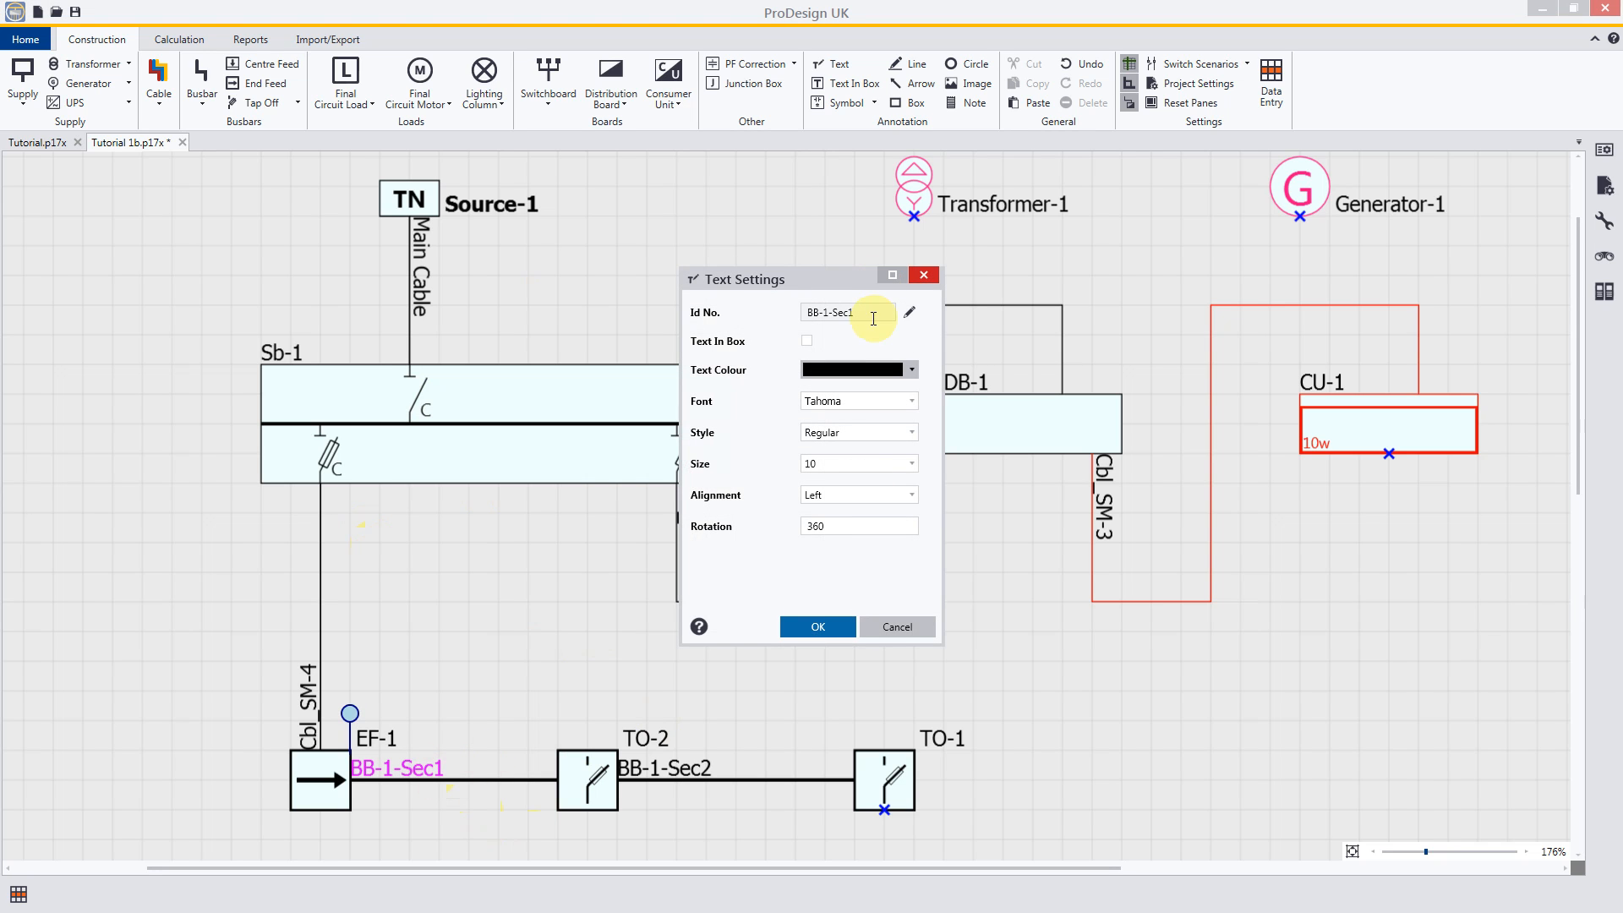
click(910, 313)
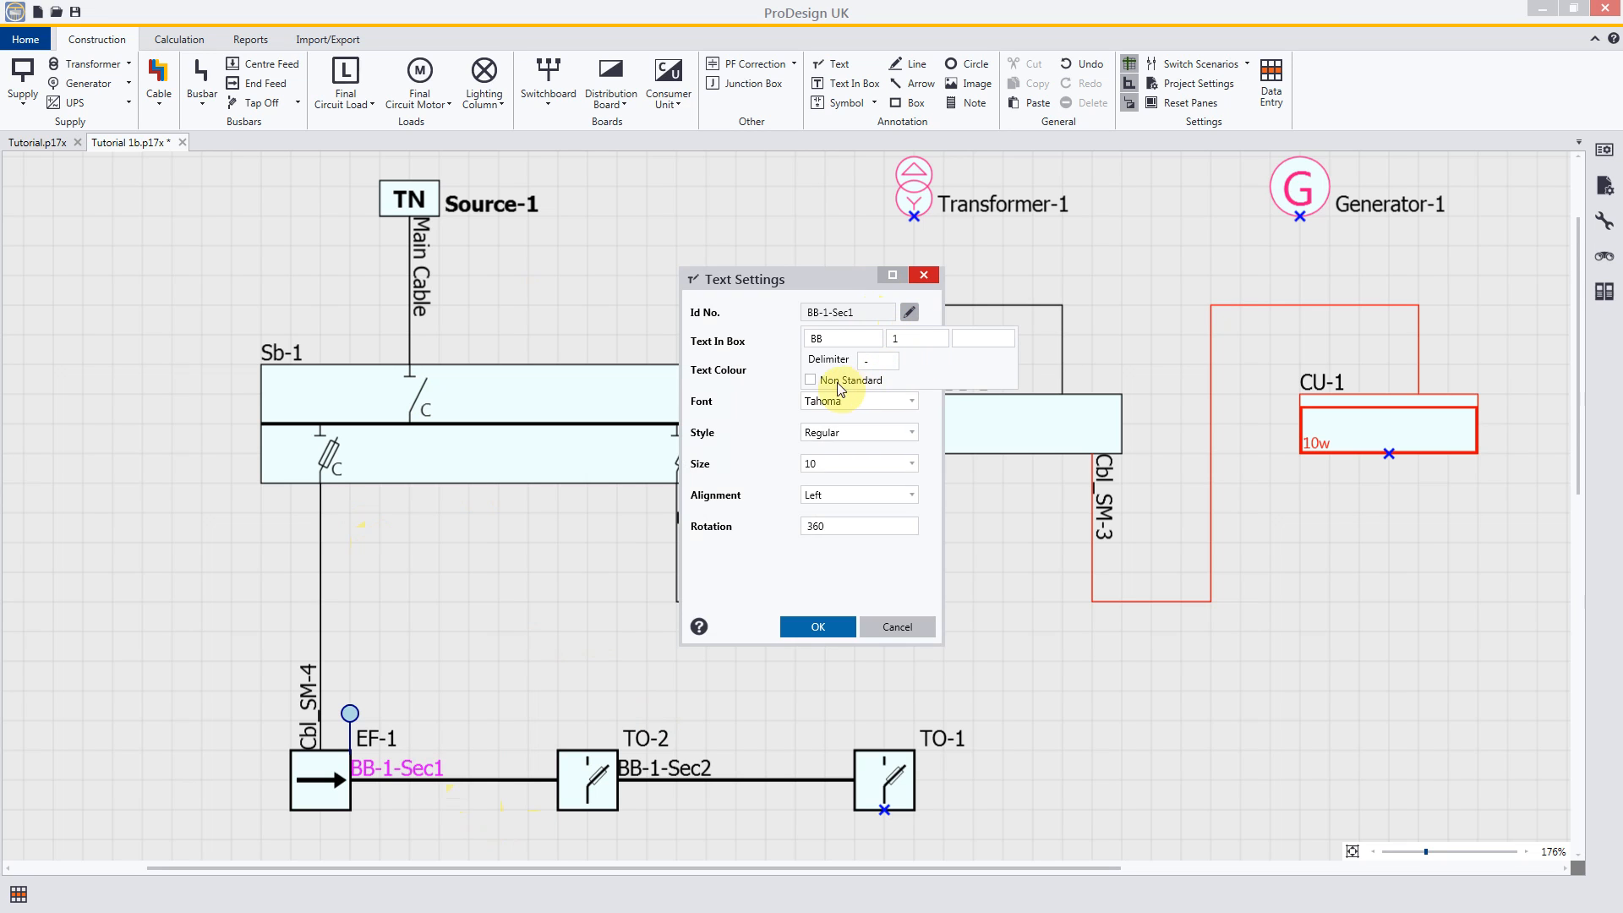
click(810, 380)
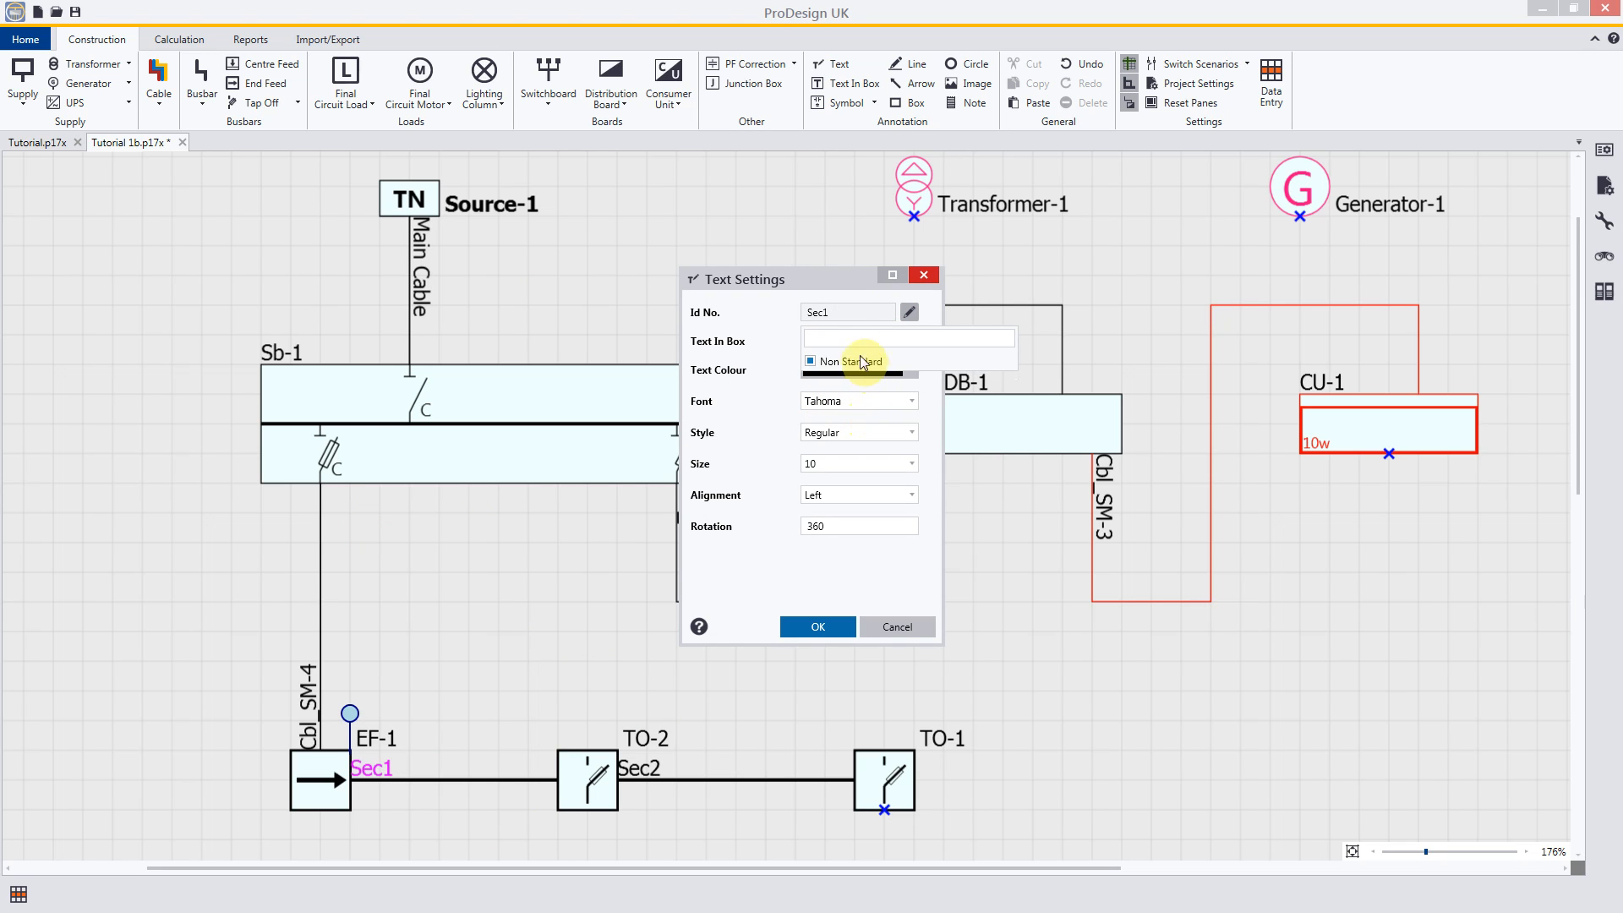
click(840, 336)
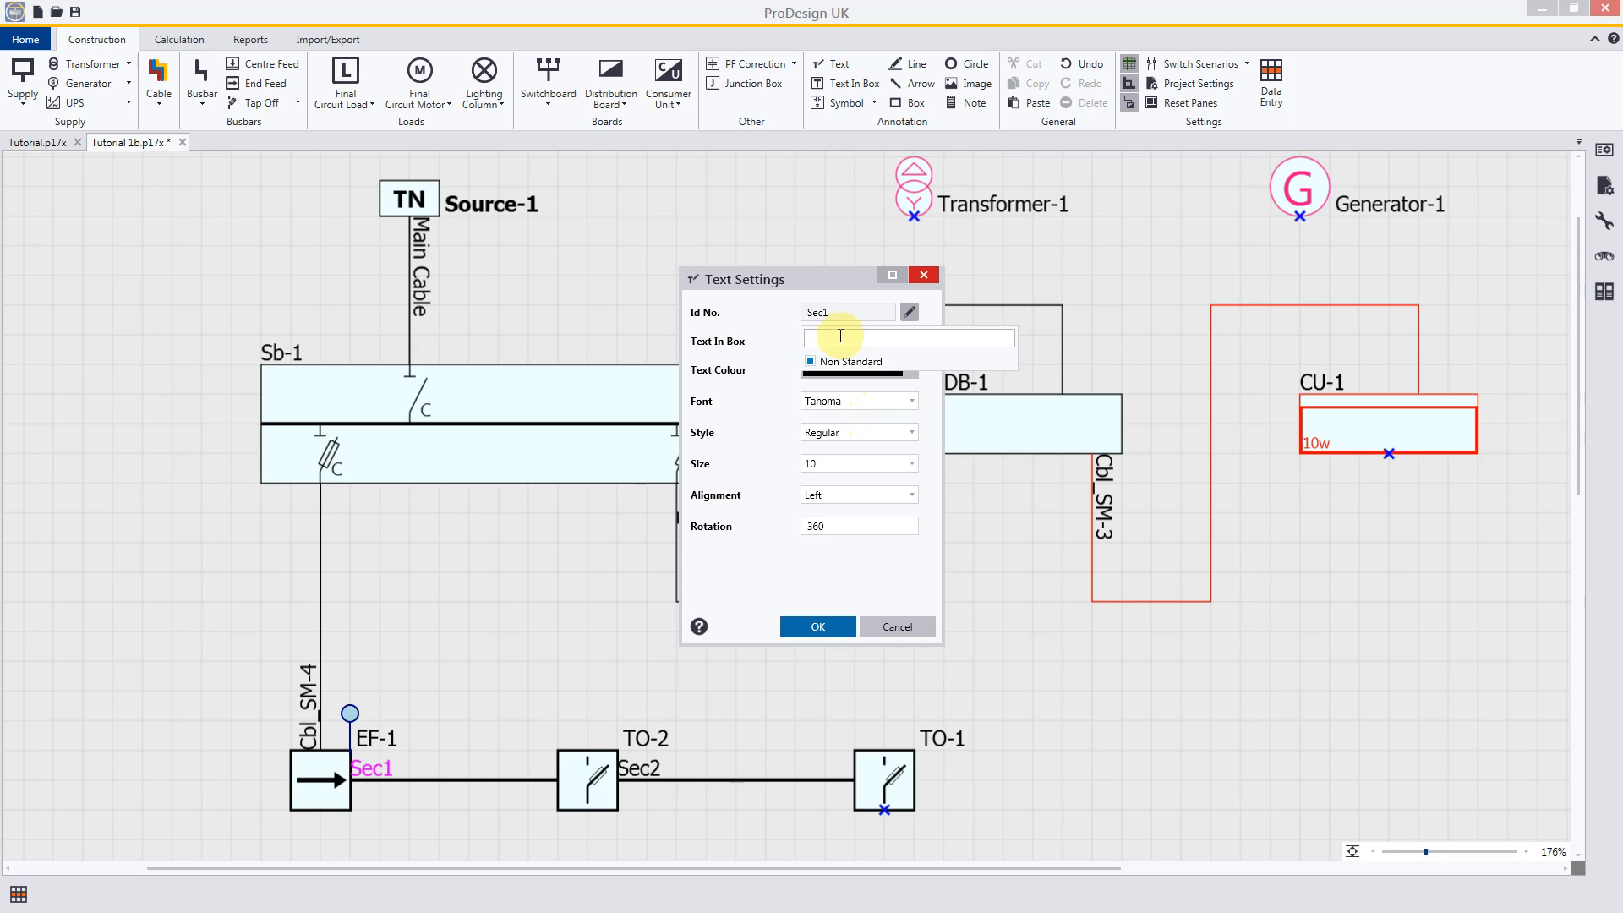
text(Busbar)
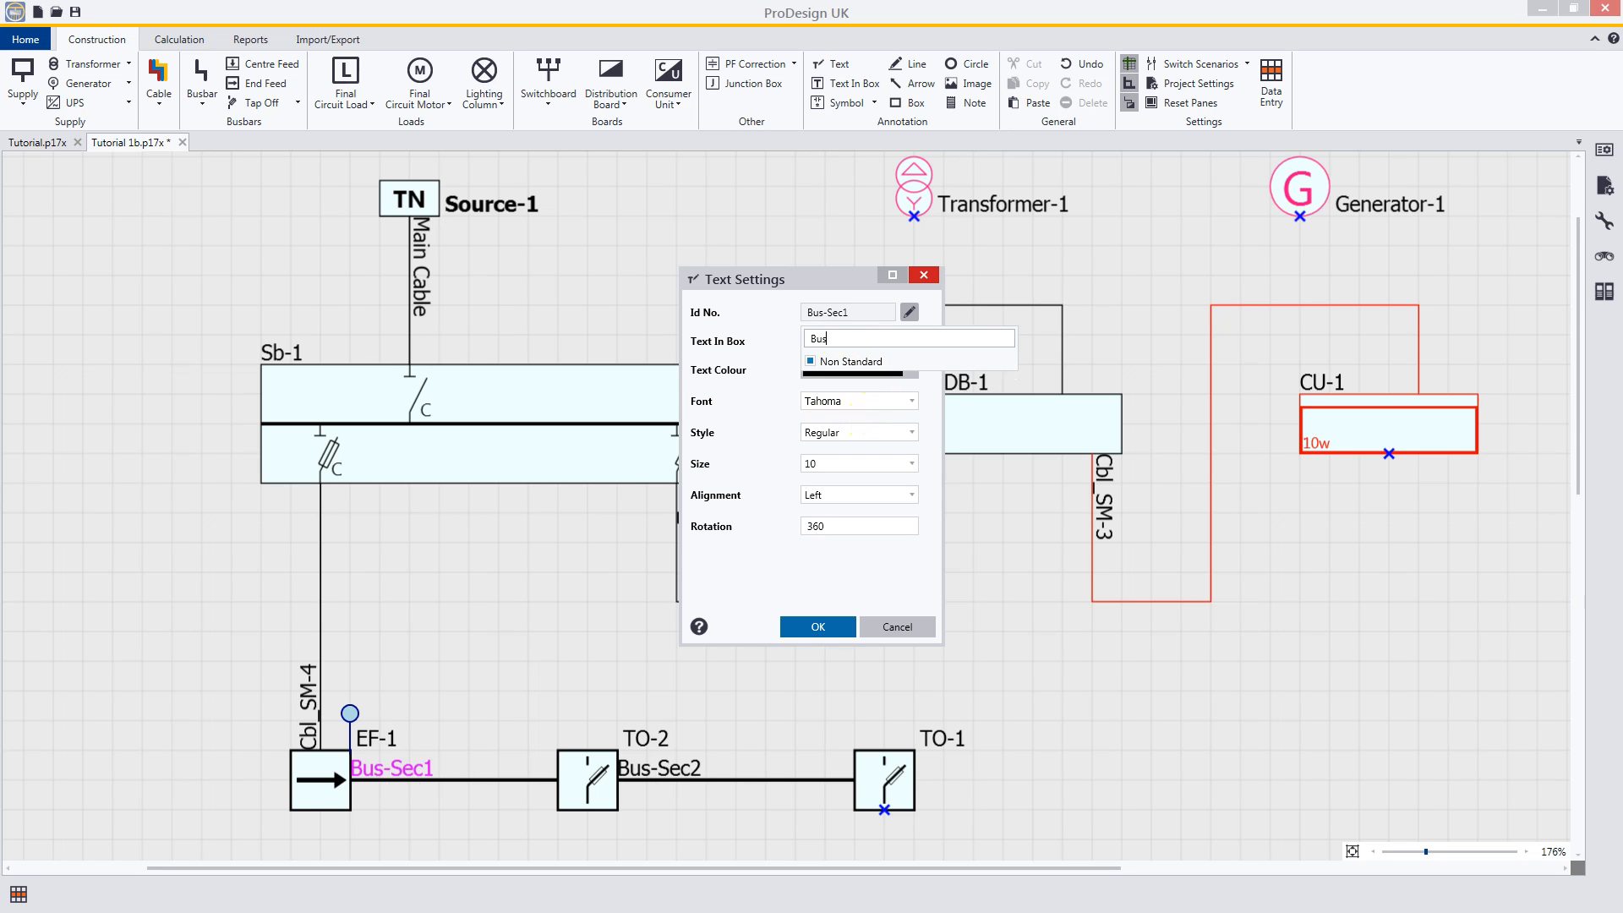
click(817, 627)
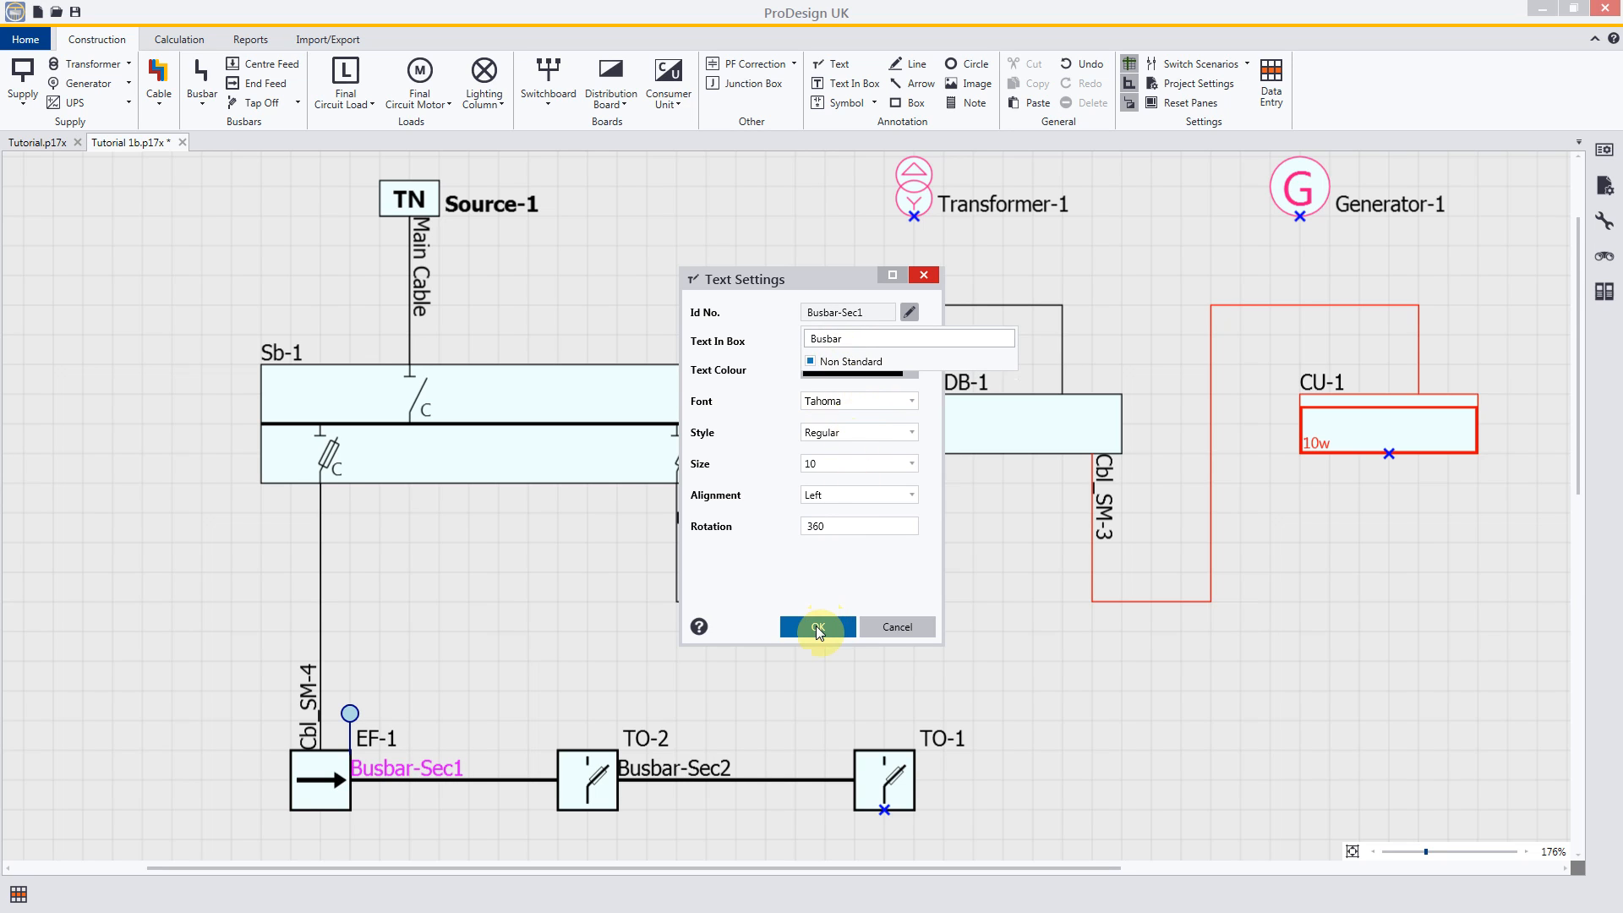
click(641, 646)
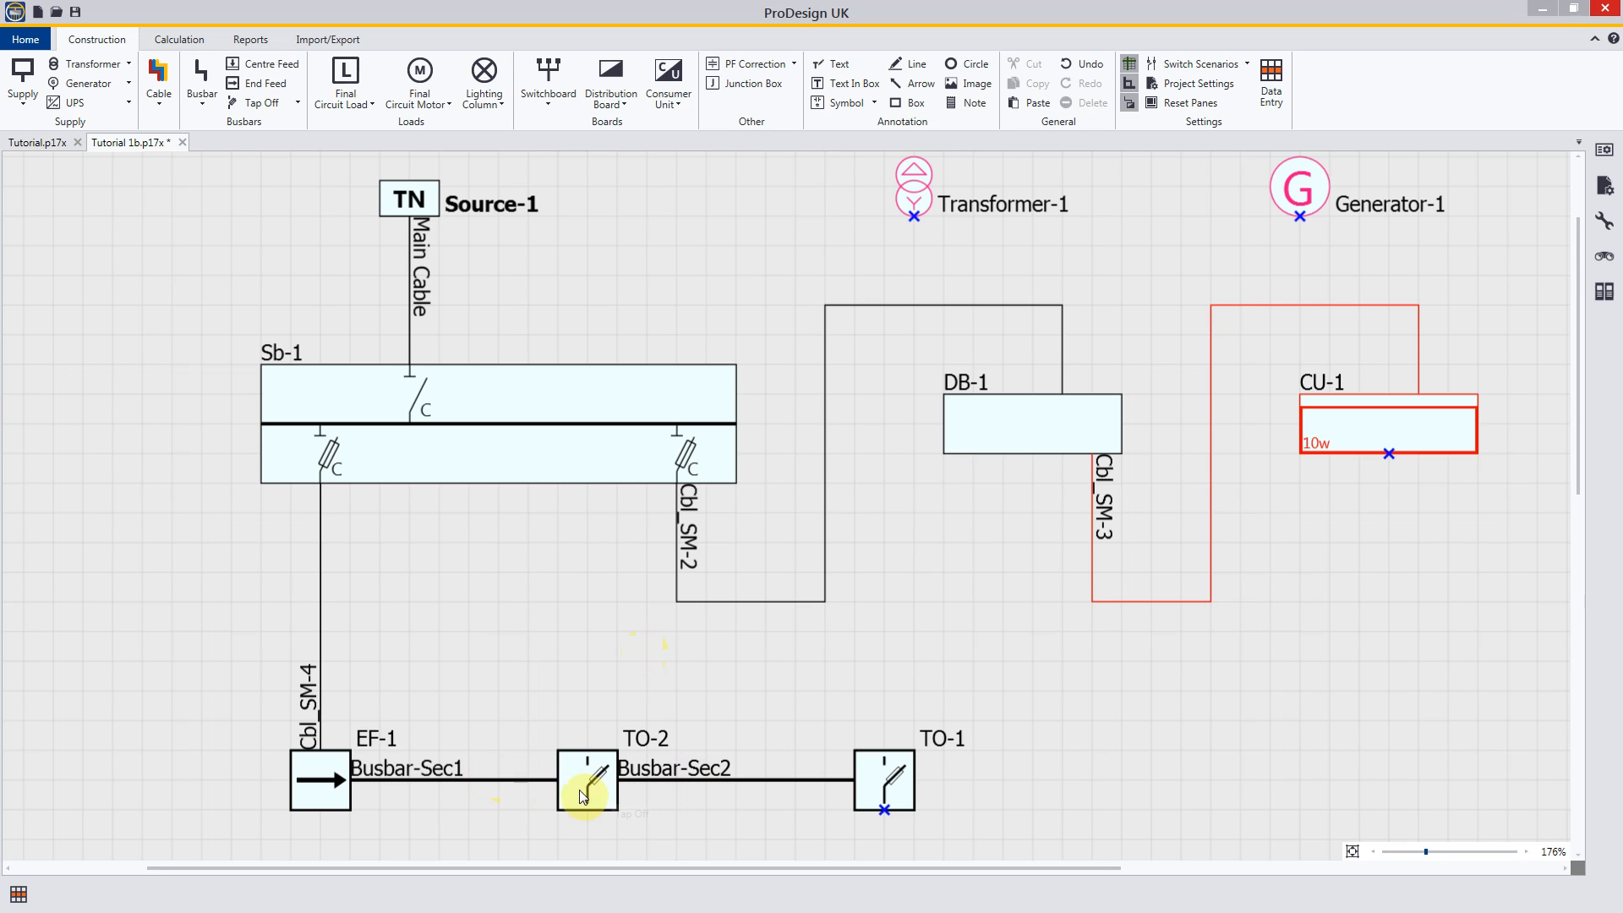
Step: Exclude the section number from the busbar's ID in the settings of the section between EF-1 and TO-2
double_click(512, 782)
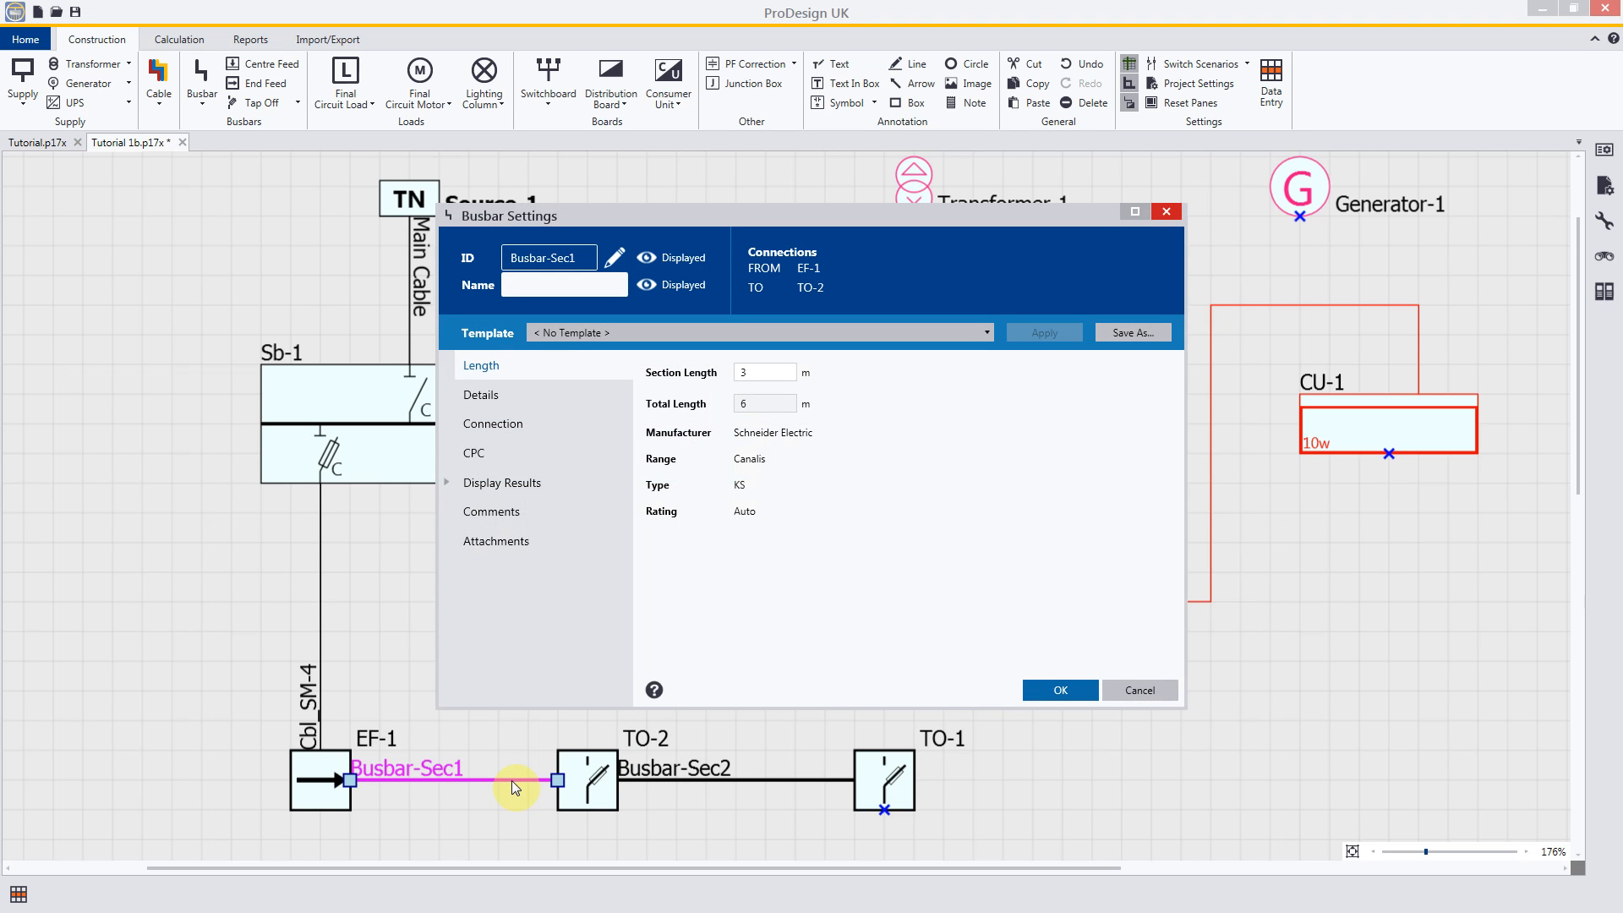
click(621, 258)
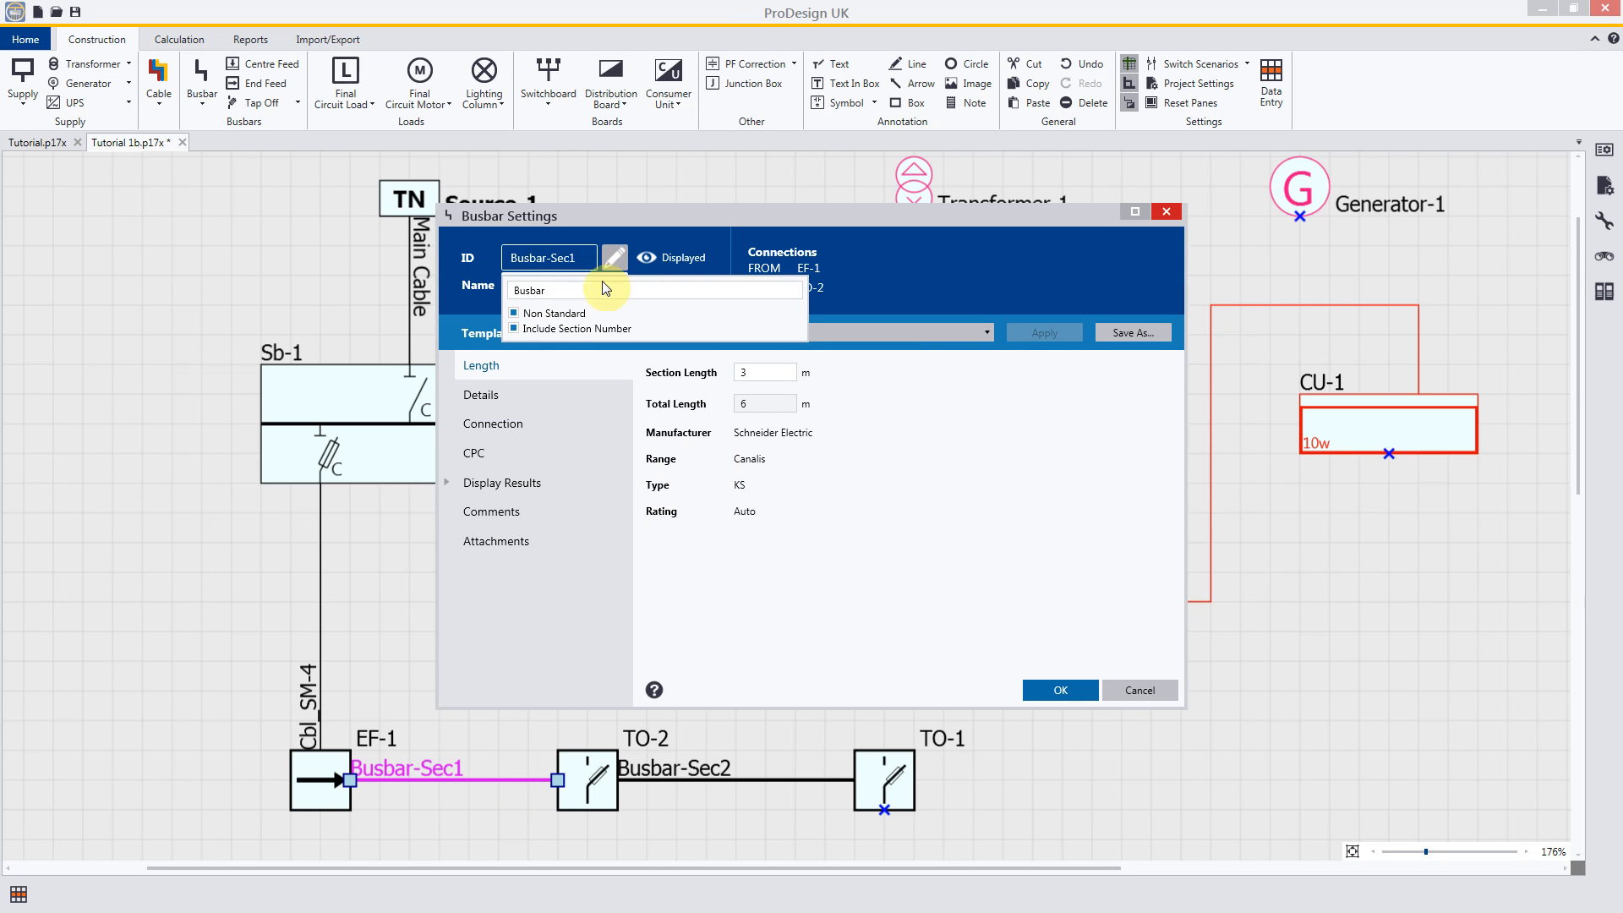
click(513, 329)
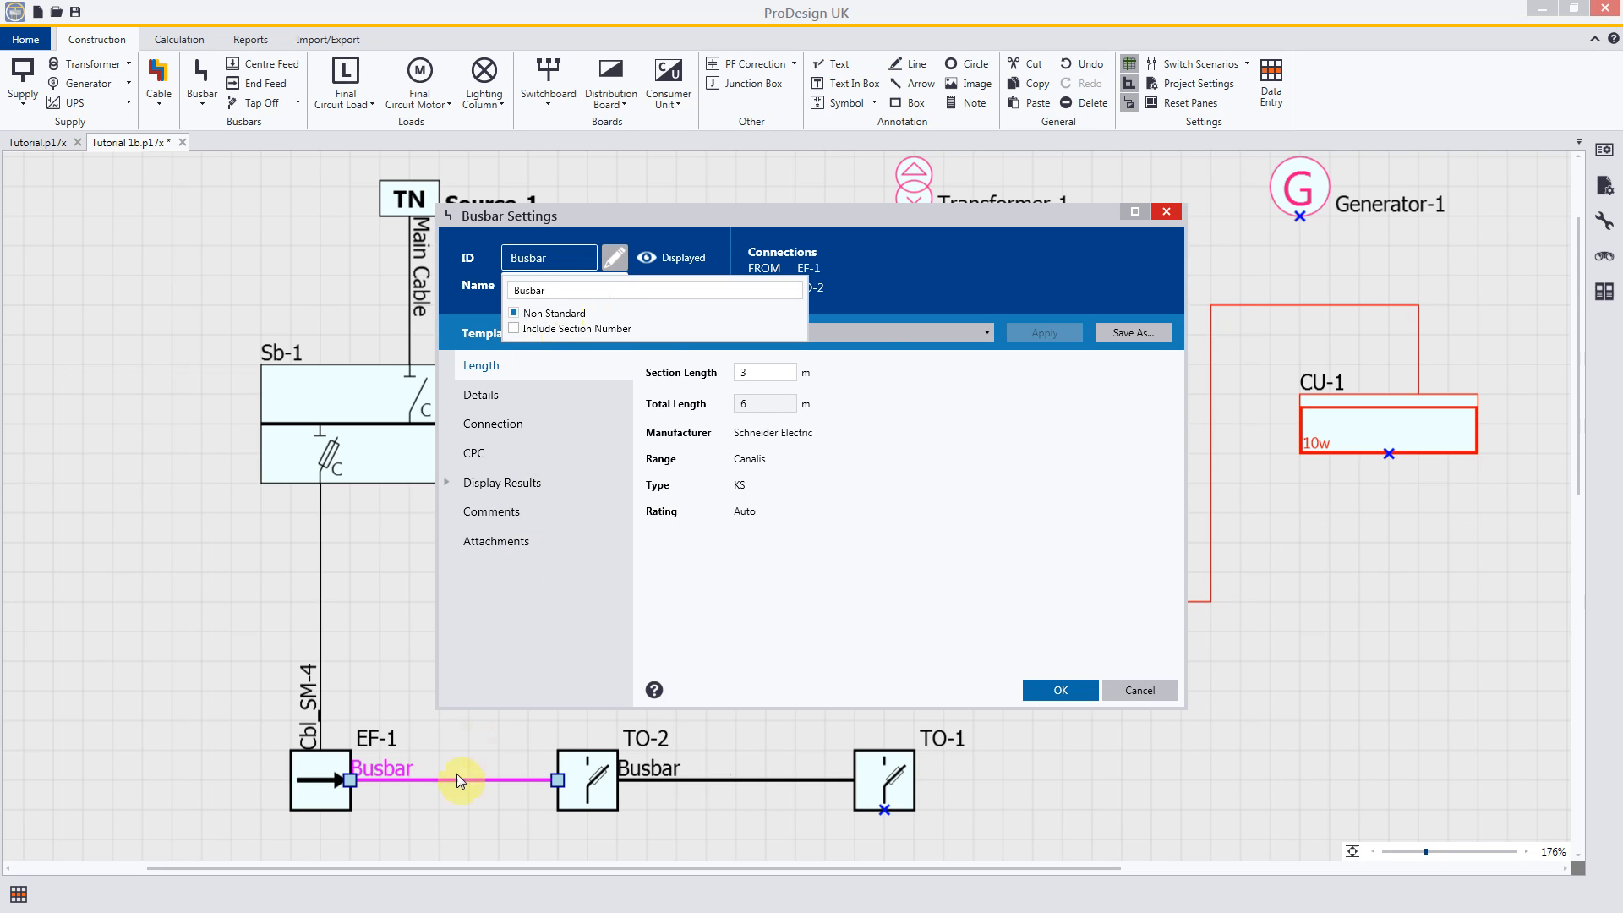
click(1077, 692)
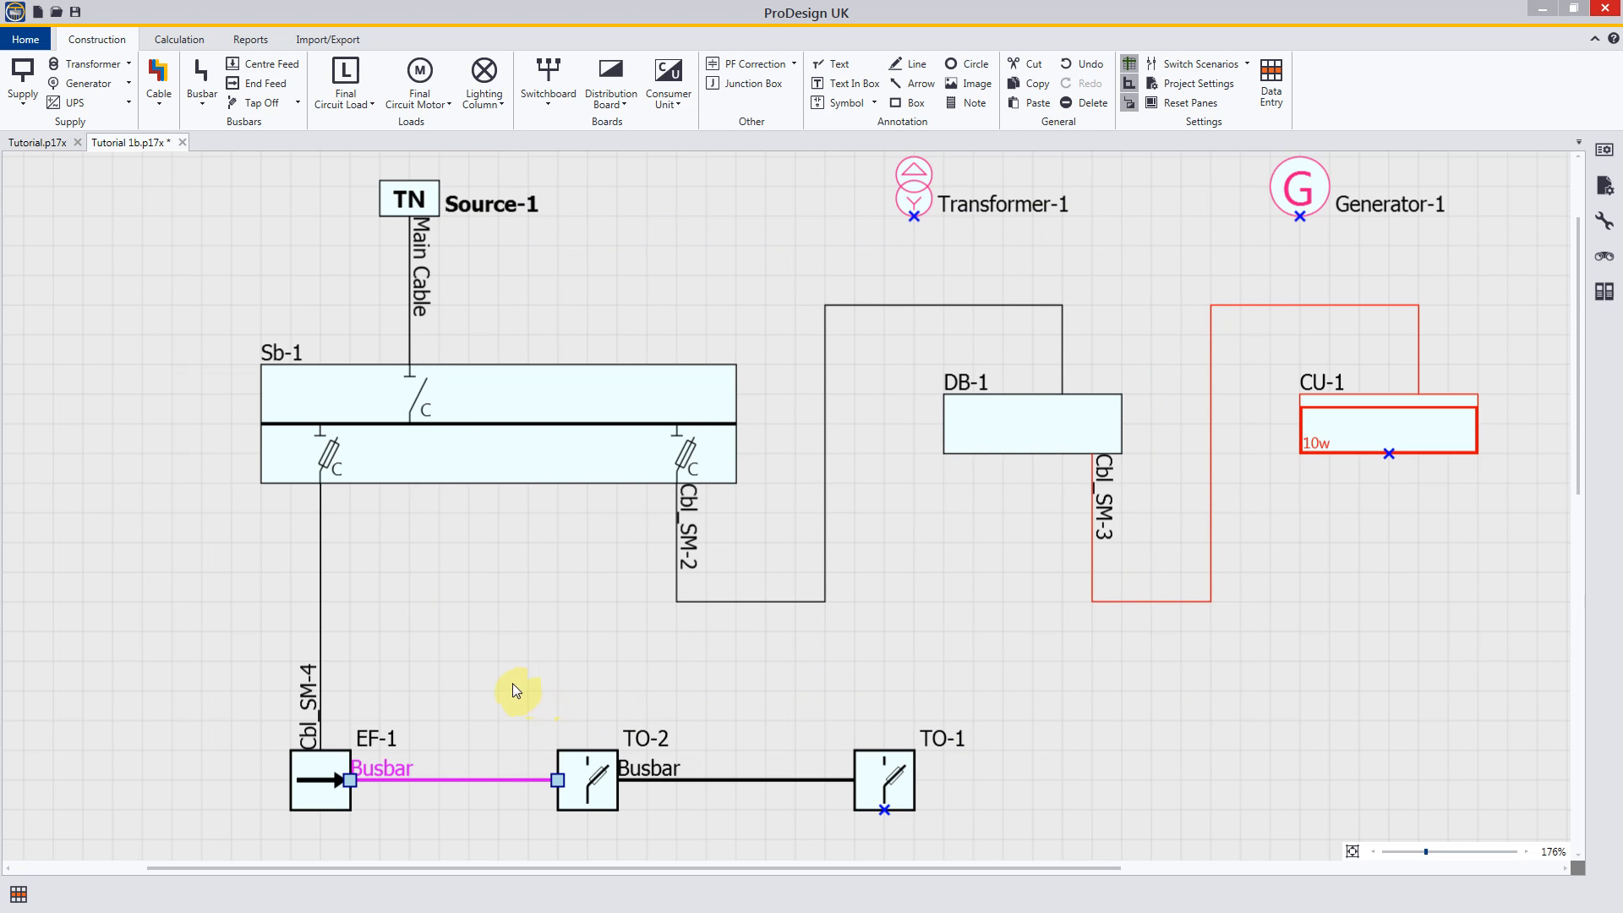
click(512, 684)
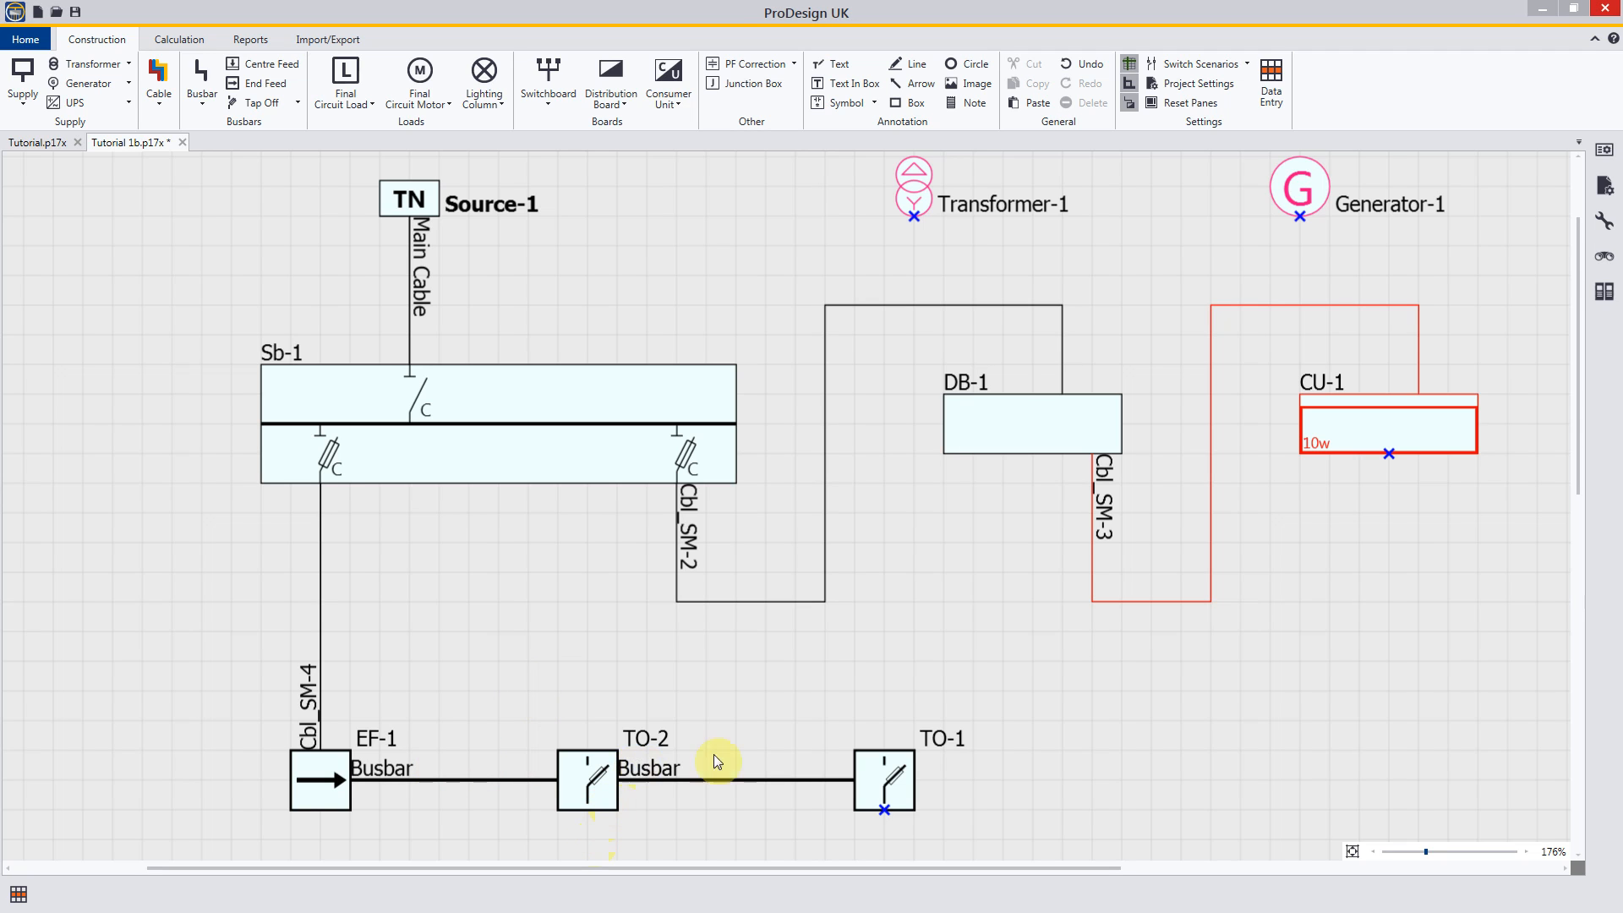
Step: Place a distribution board below tap off TO-2, leaving a gap between them for a cable
mouse_move(1018, 718)
middle_down()
mouse_move(1003, 692)
mouse_move(1025, 518)
middle_up()
middle_drag(1025, 431, 935, 162)
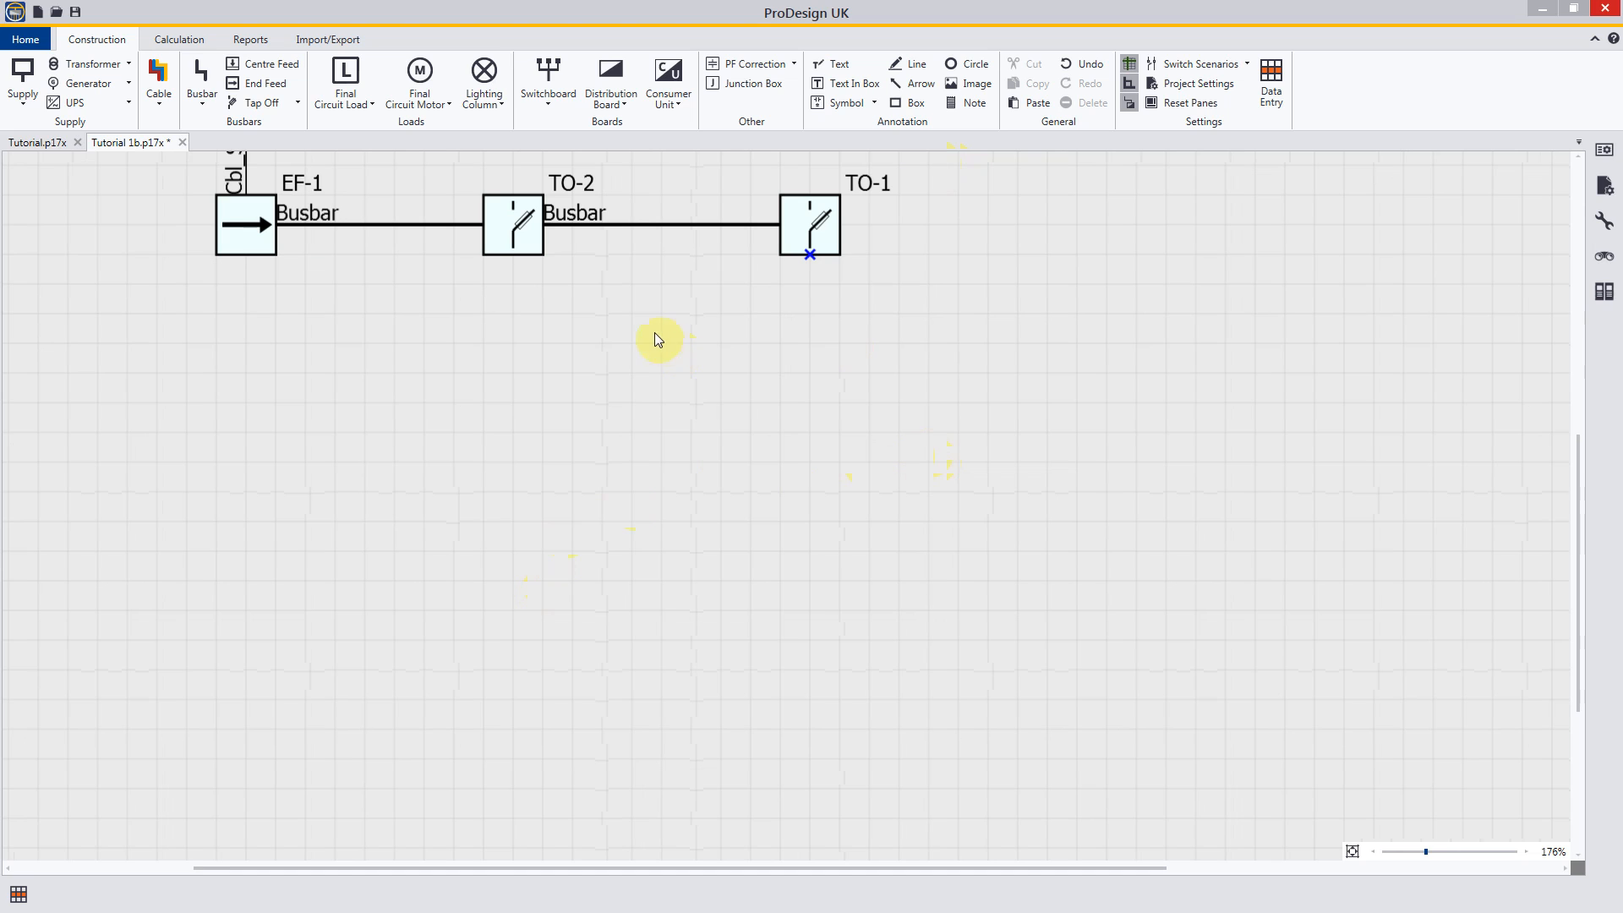
click(612, 78)
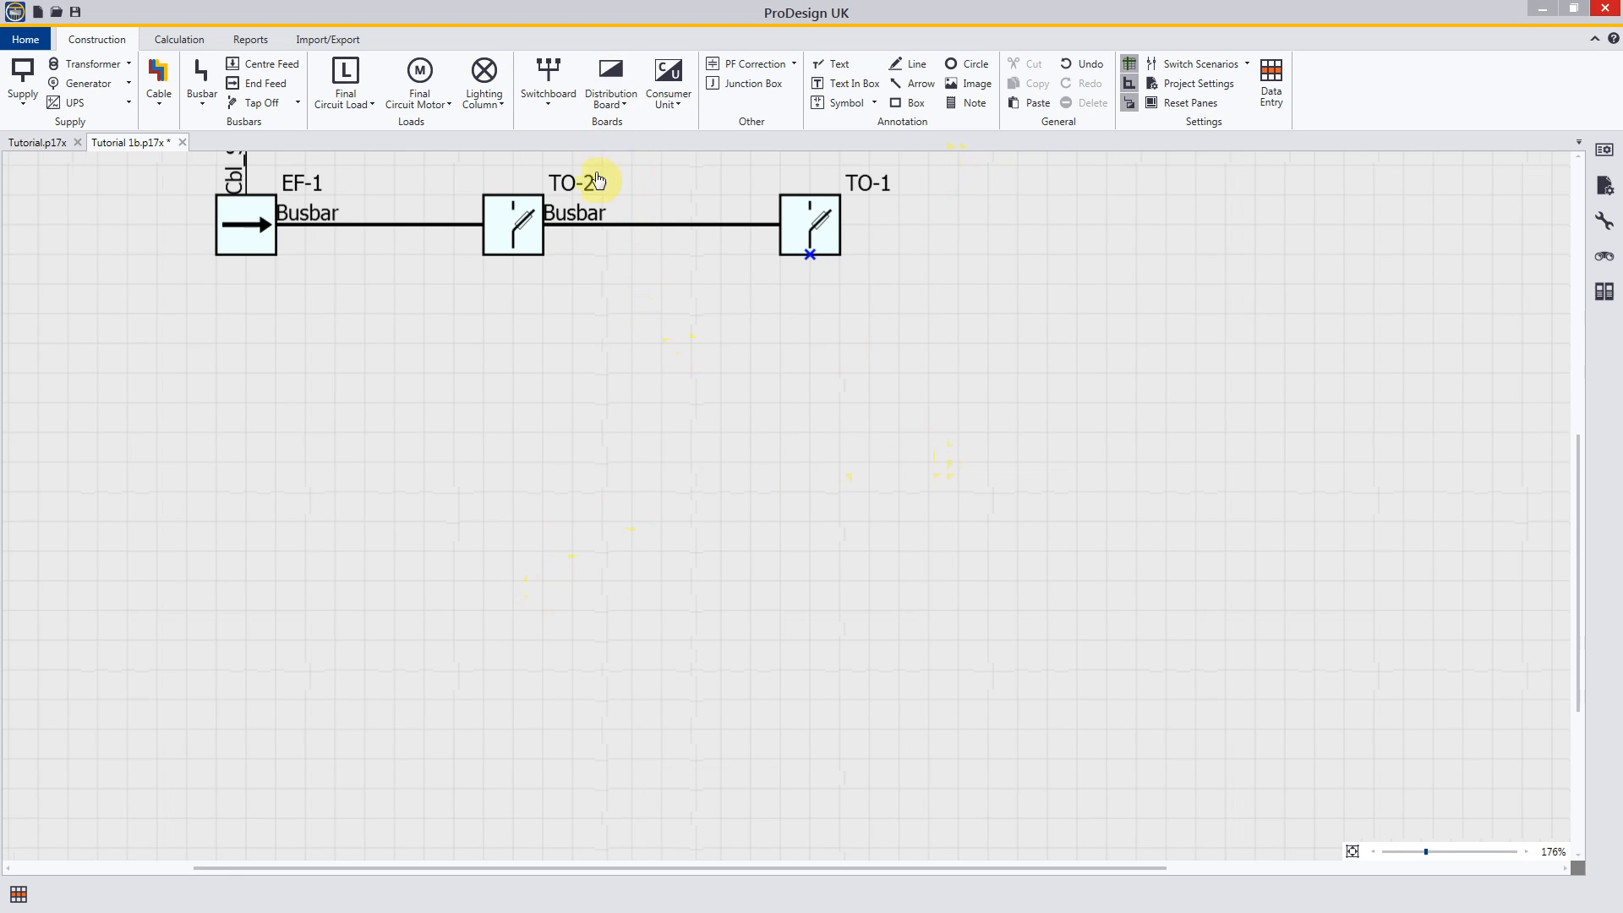
click(496, 383)
drag(497, 384, 513, 320)
key(Escape)
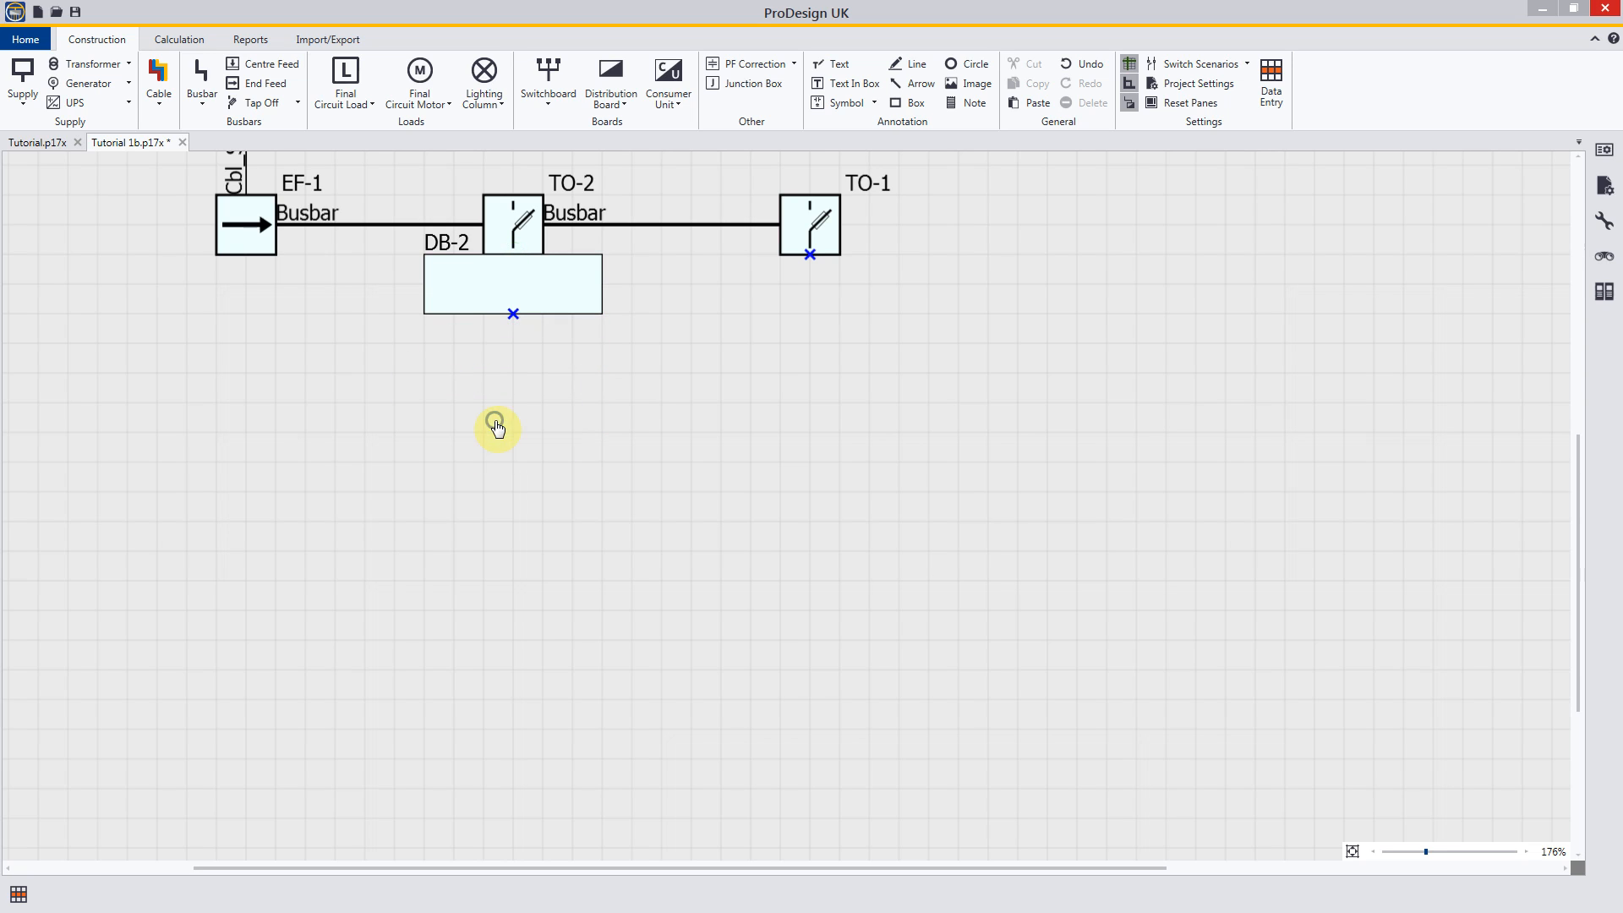
click(534, 296)
drag(533, 290, 525, 458)
click(832, 467)
Step: Connect tap off TO-2 to the new distribution board below it with a straight vertical cable
click(158, 77)
click(515, 252)
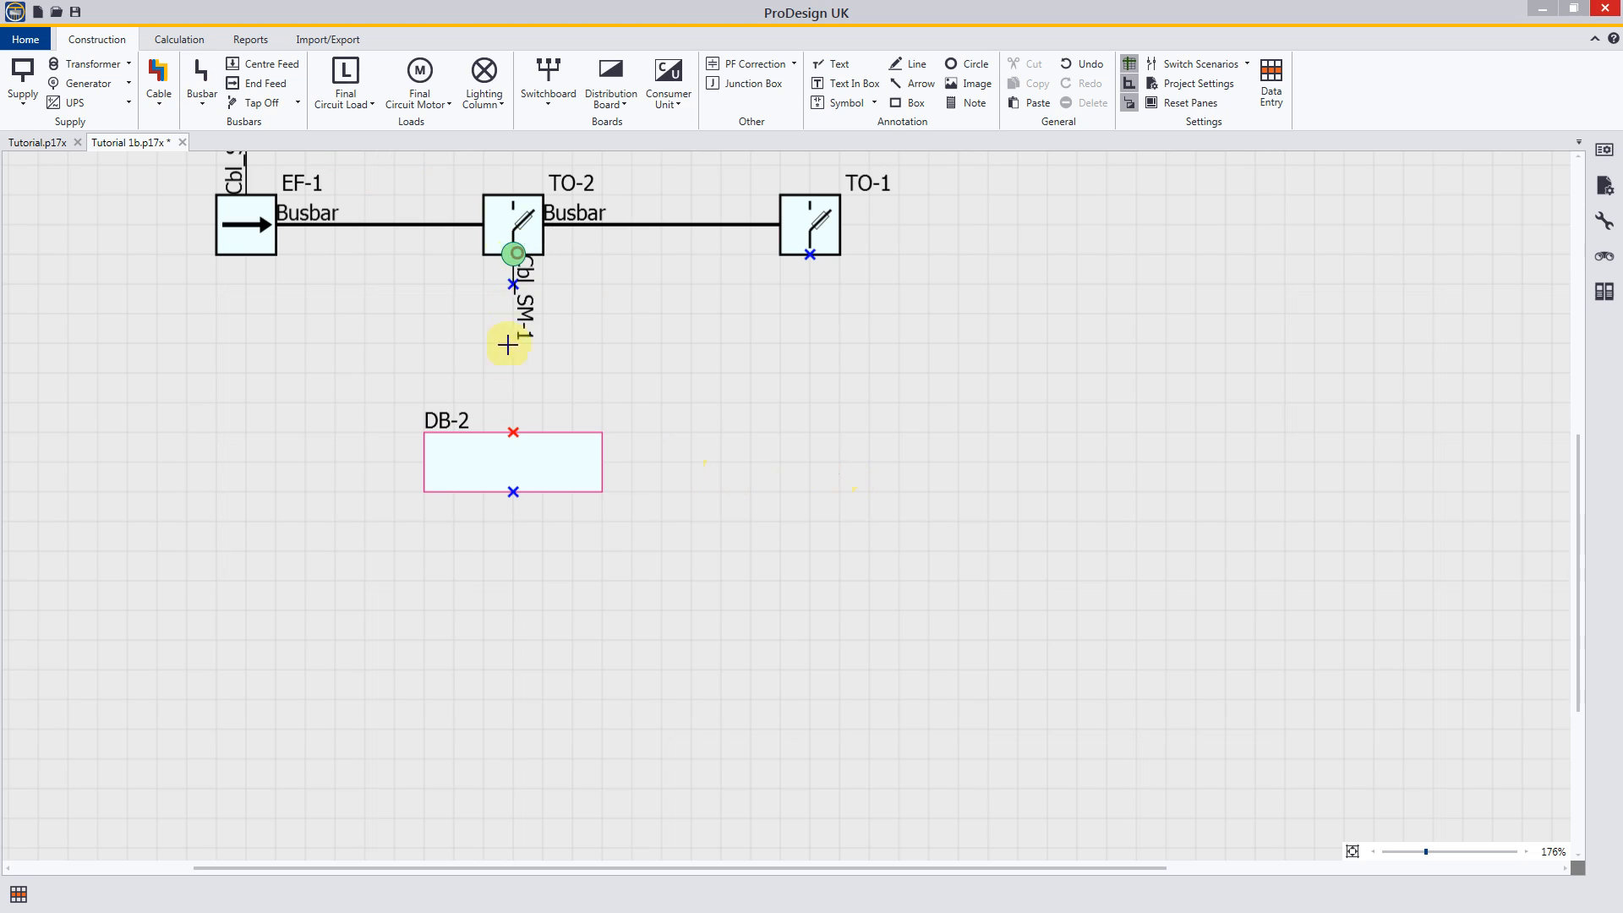
click(513, 432)
right_click(663, 373)
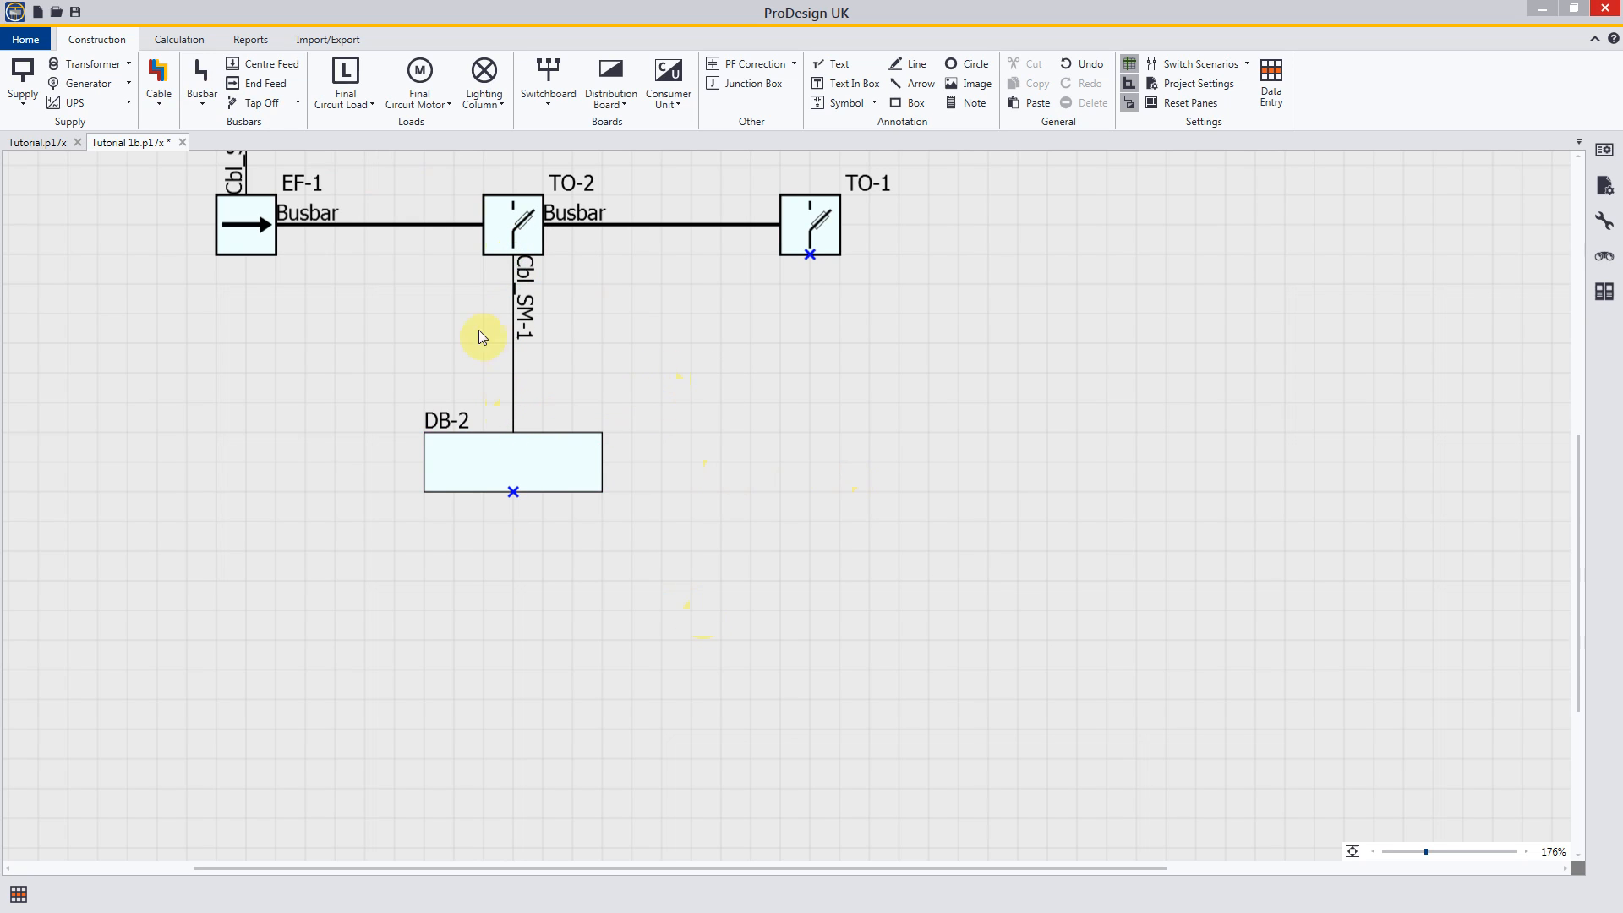
Step: Place a consumer unit below tap off TO-1, level with distribution board DB-2
click(679, 74)
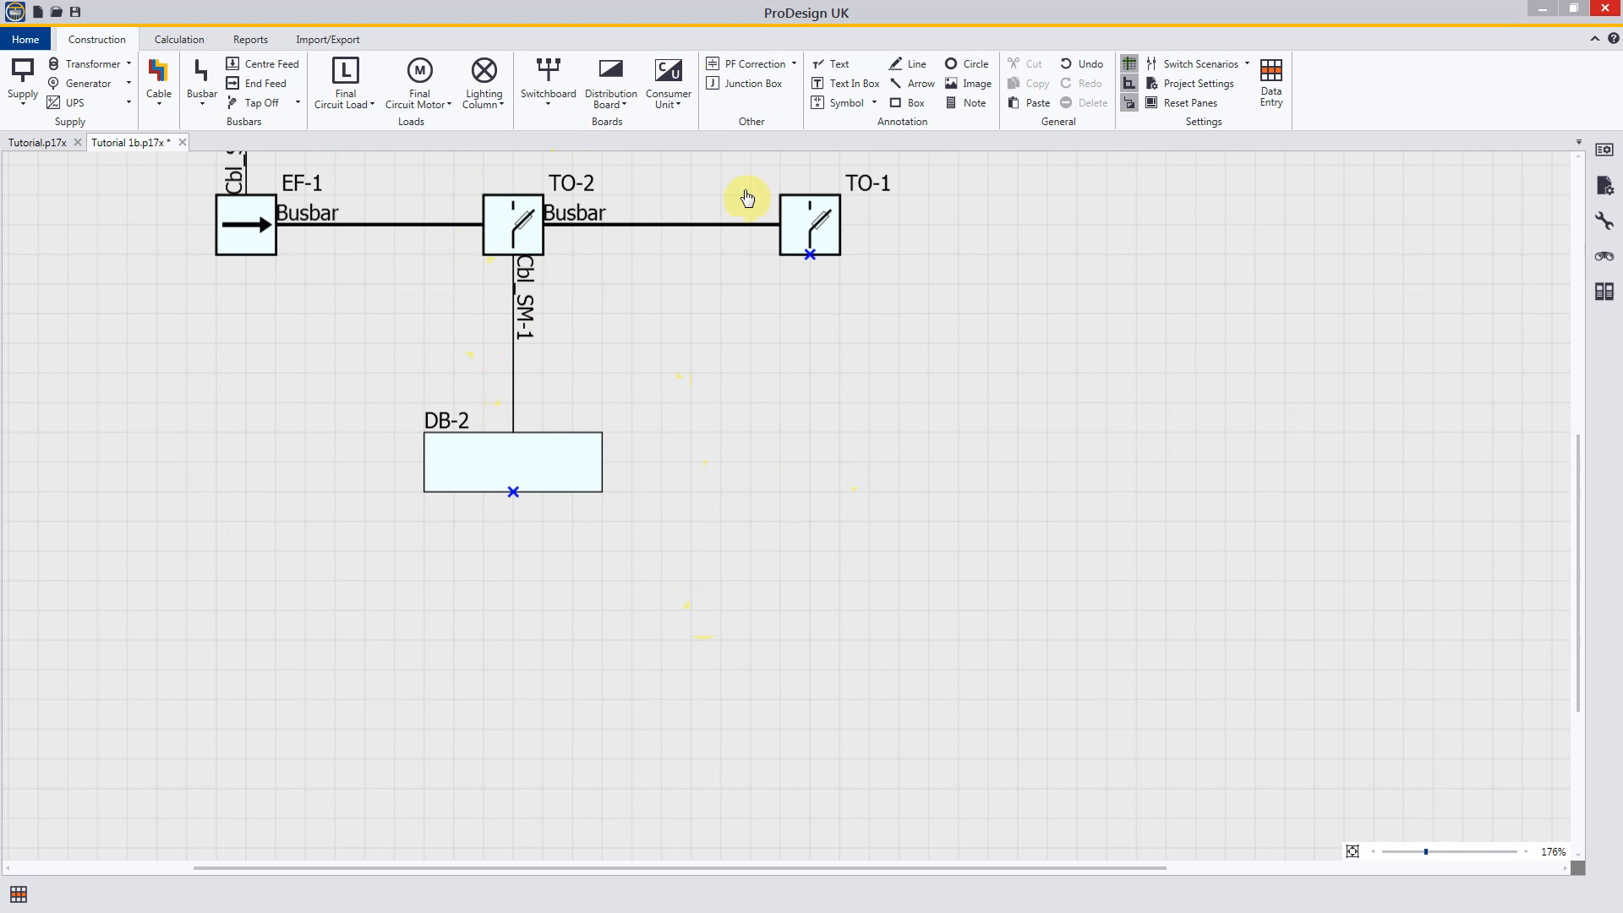
click(800, 305)
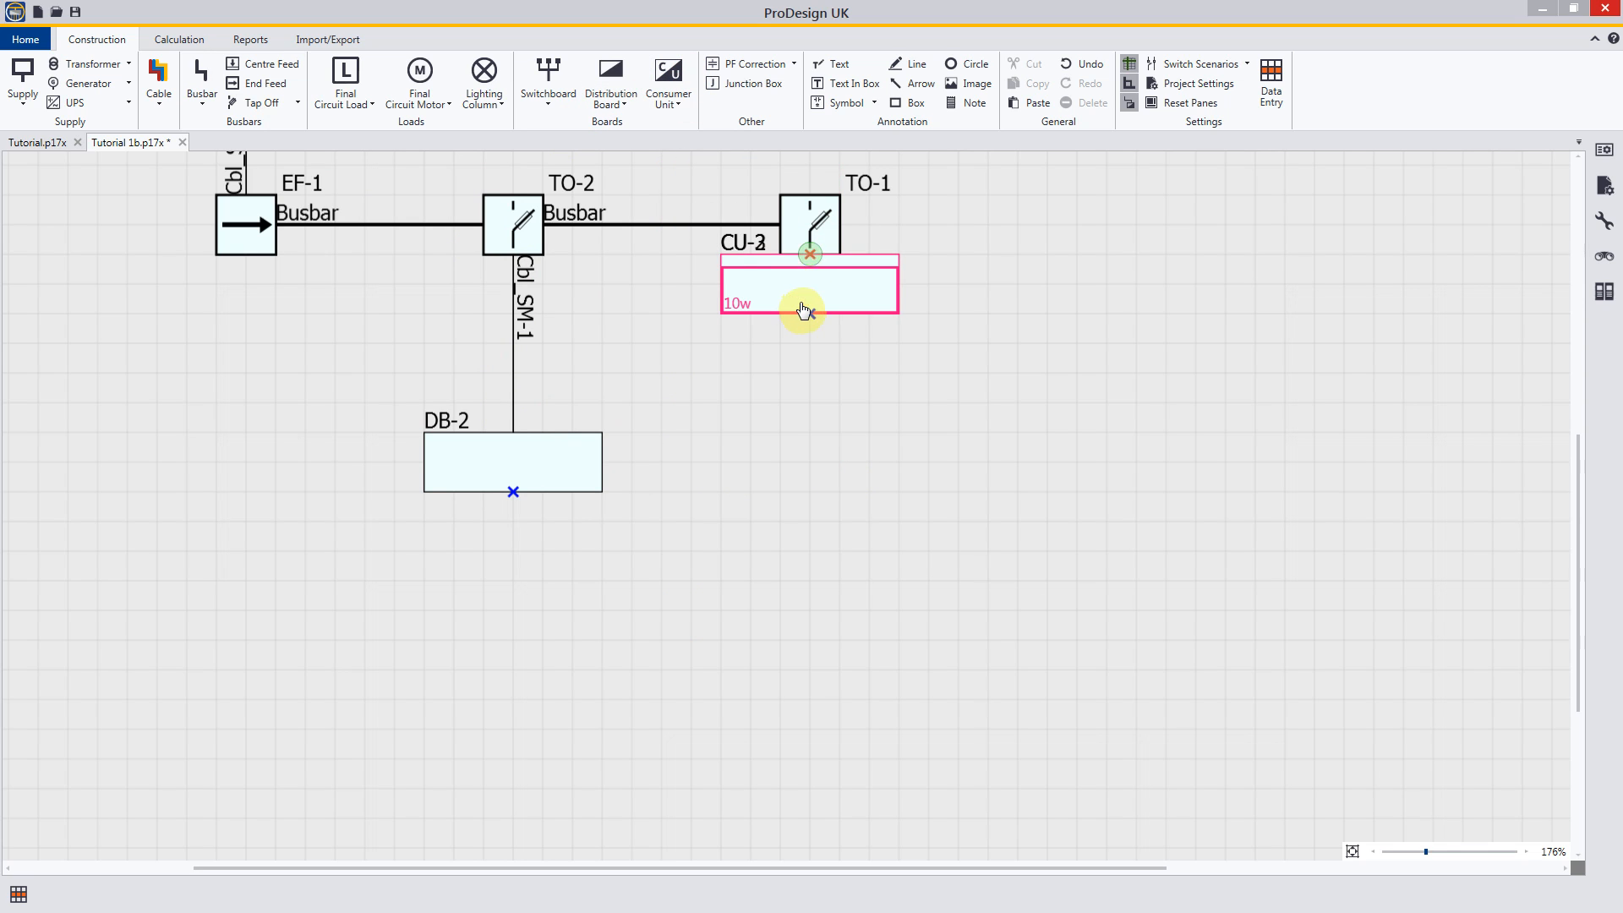
right_click(848, 397)
drag(829, 296, 819, 465)
click(976, 332)
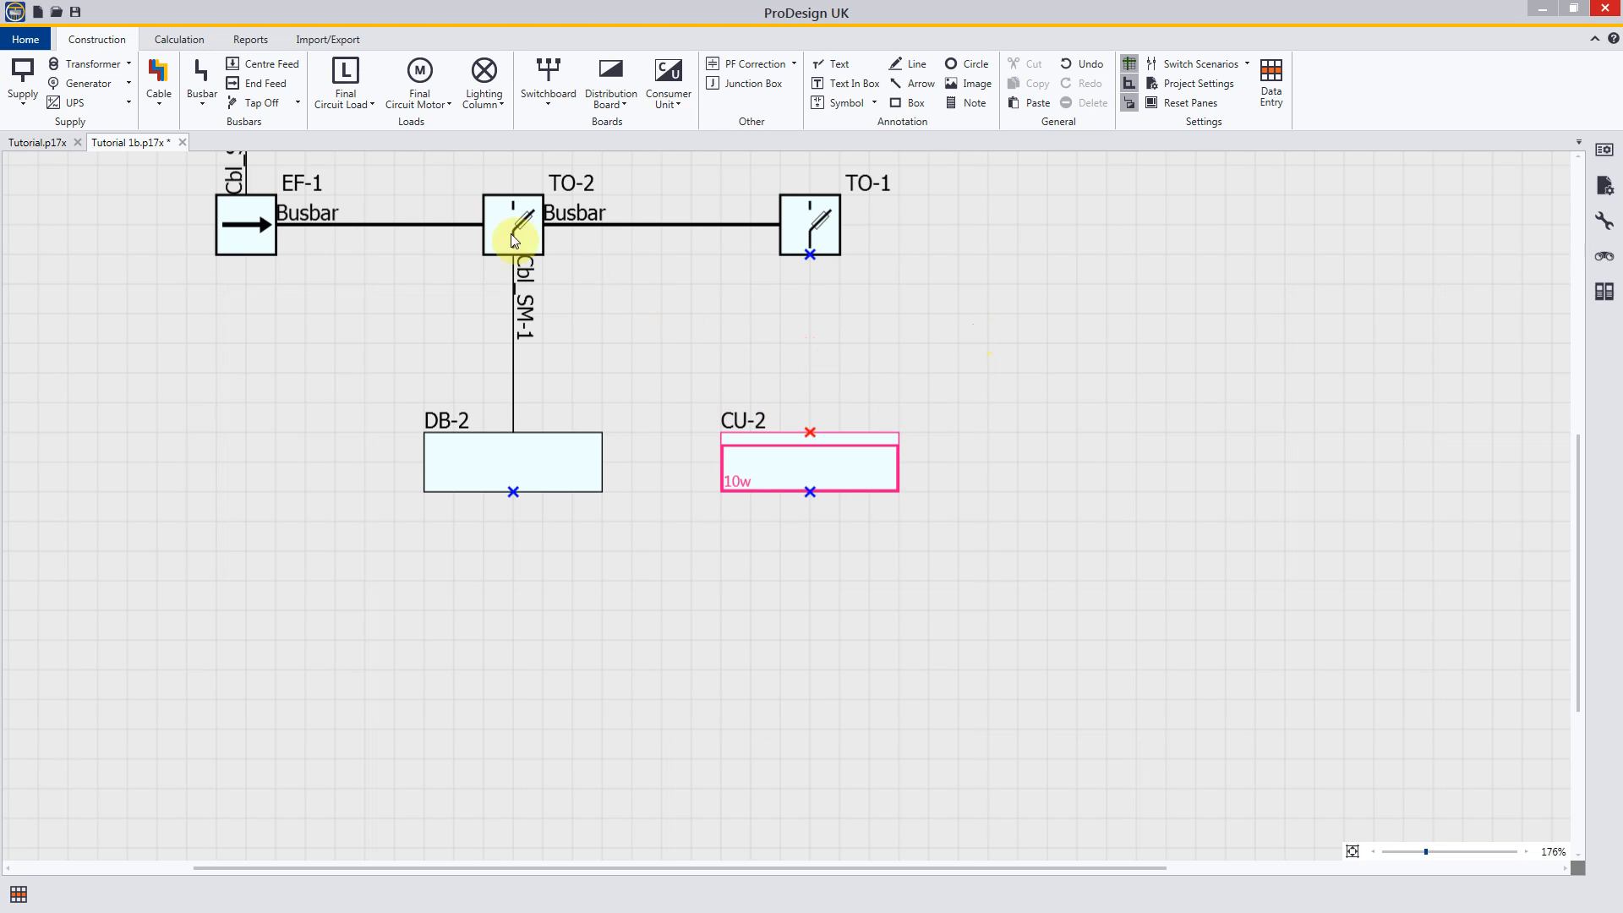
Step: Try to connect tap off TO-1 to consumer unit CU-2 with a three-phase cable
click(159, 80)
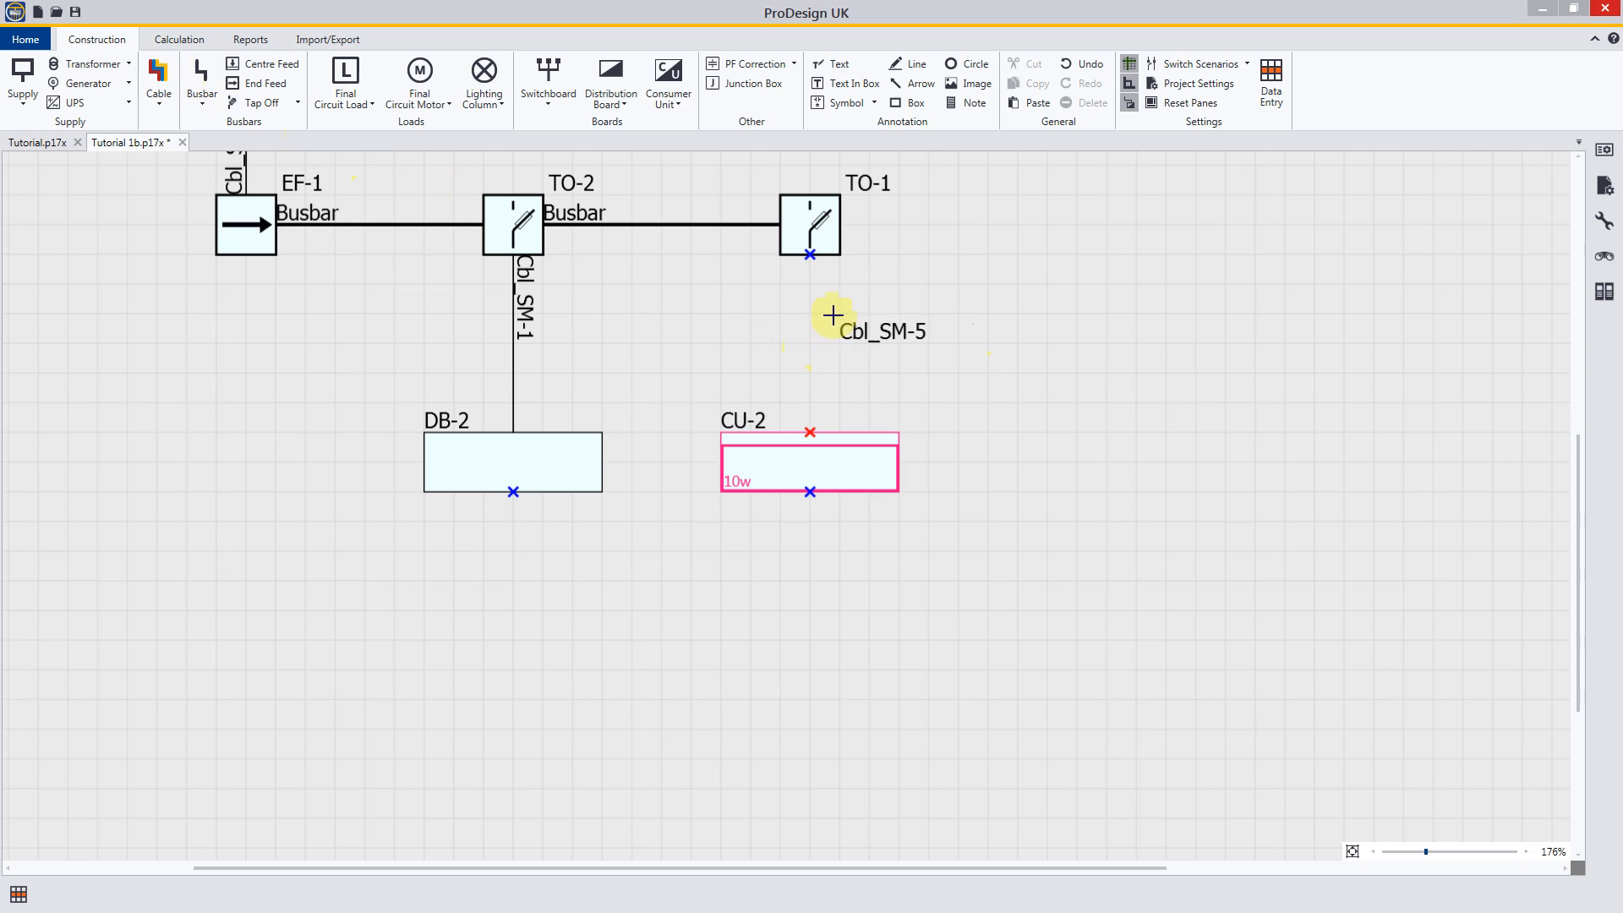
click(810, 254)
click(811, 430)
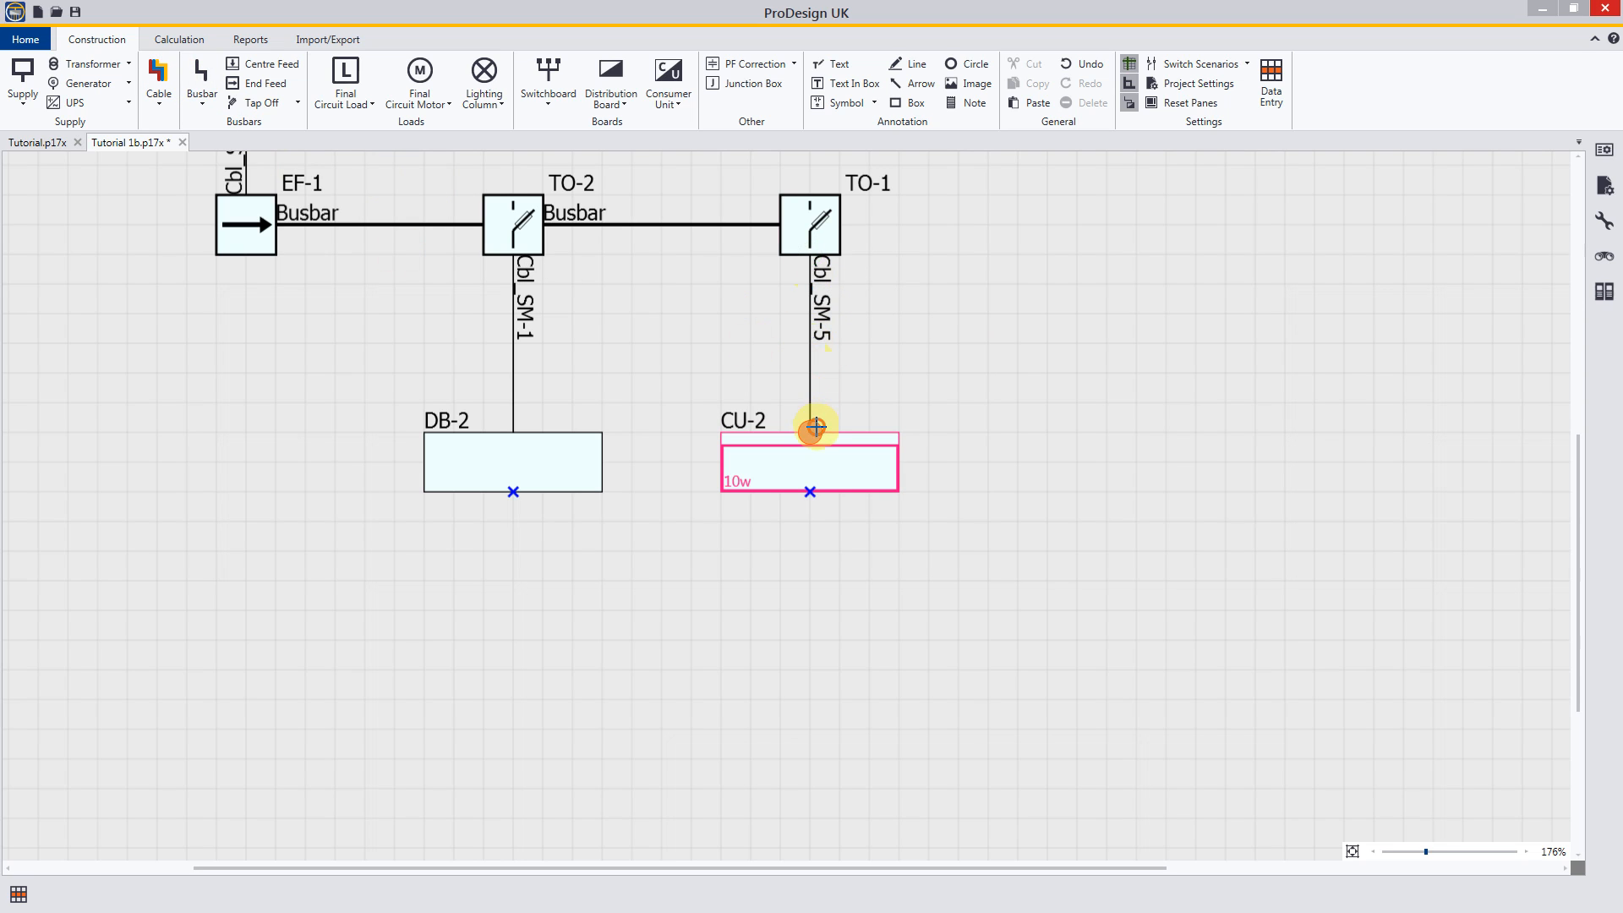
click(810, 433)
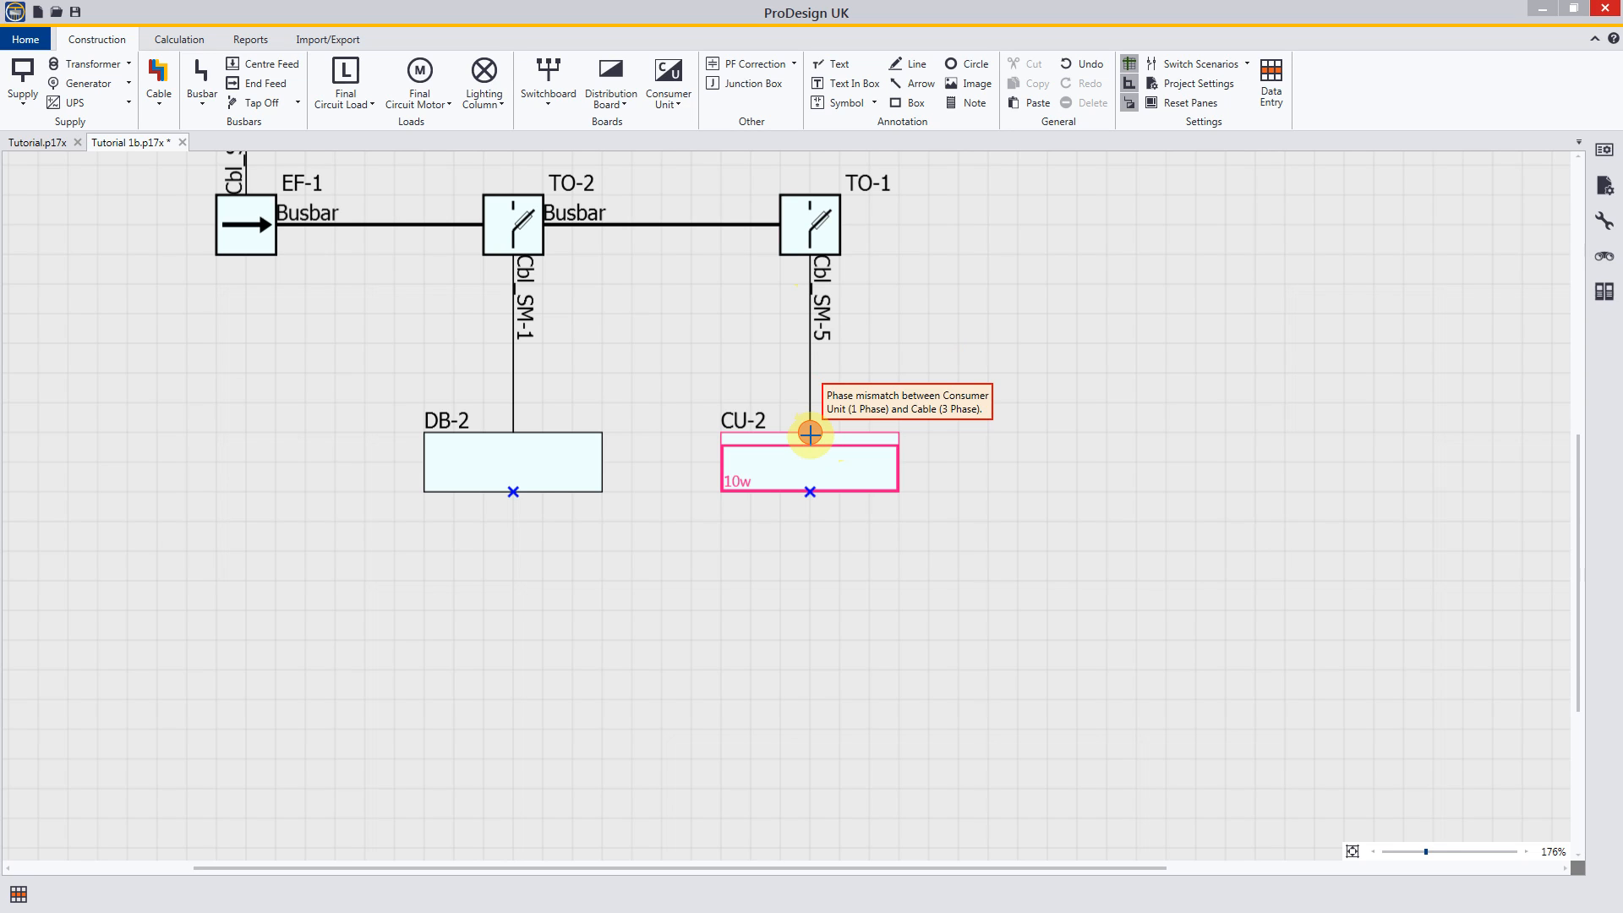
key(Escape)
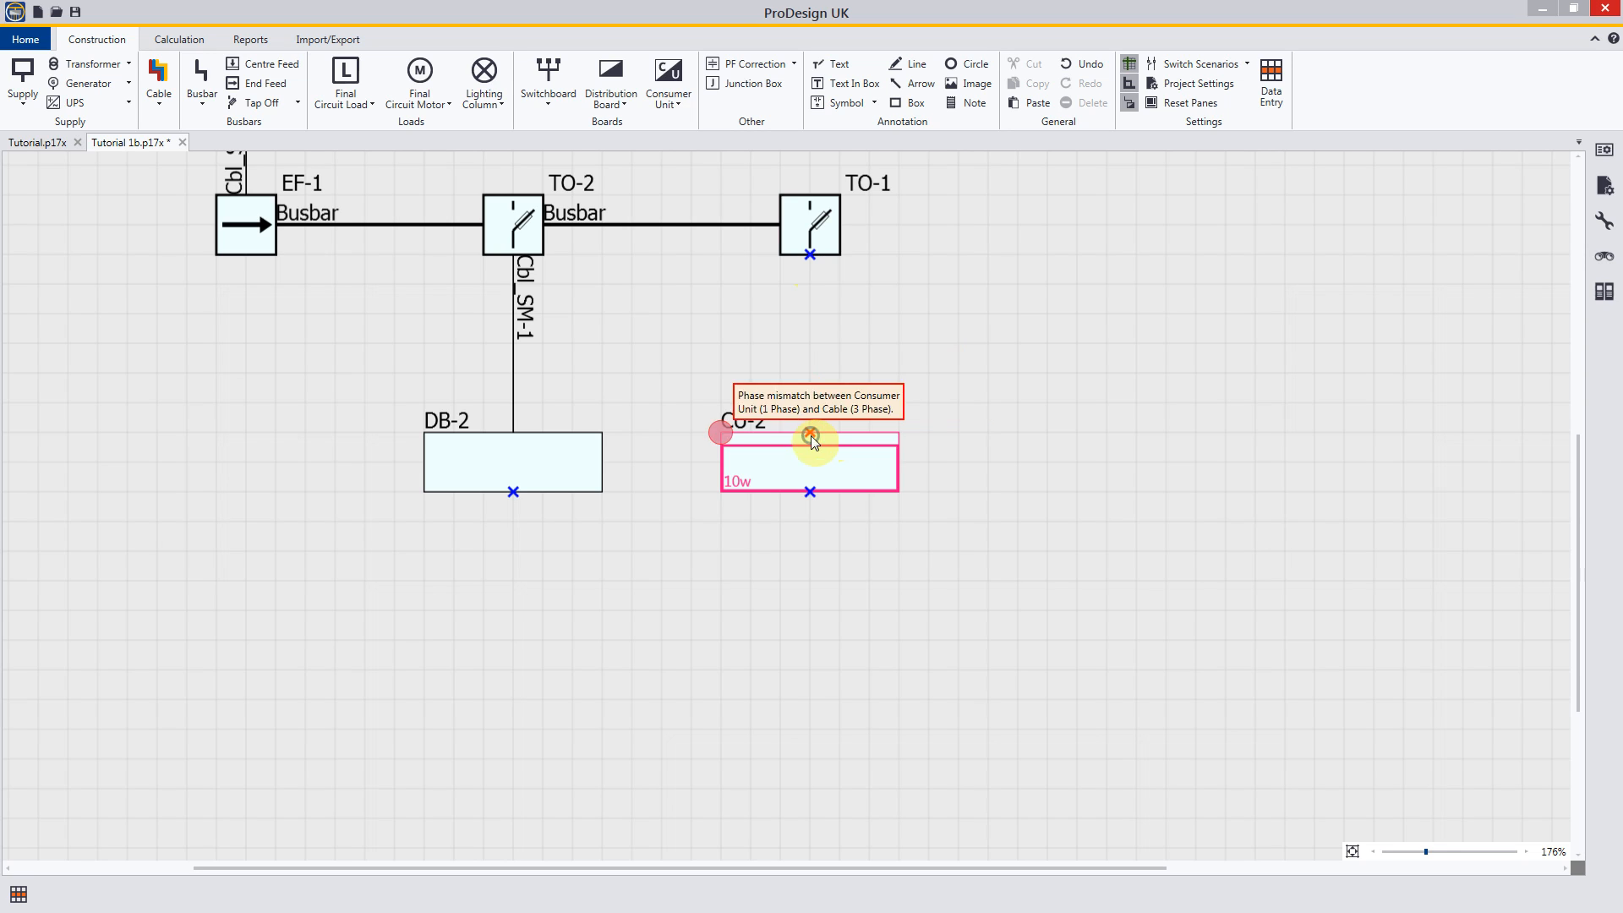
Step: Connect tap off TO-1 to consumer unit CU-2 with a single-phase cable
click(159, 110)
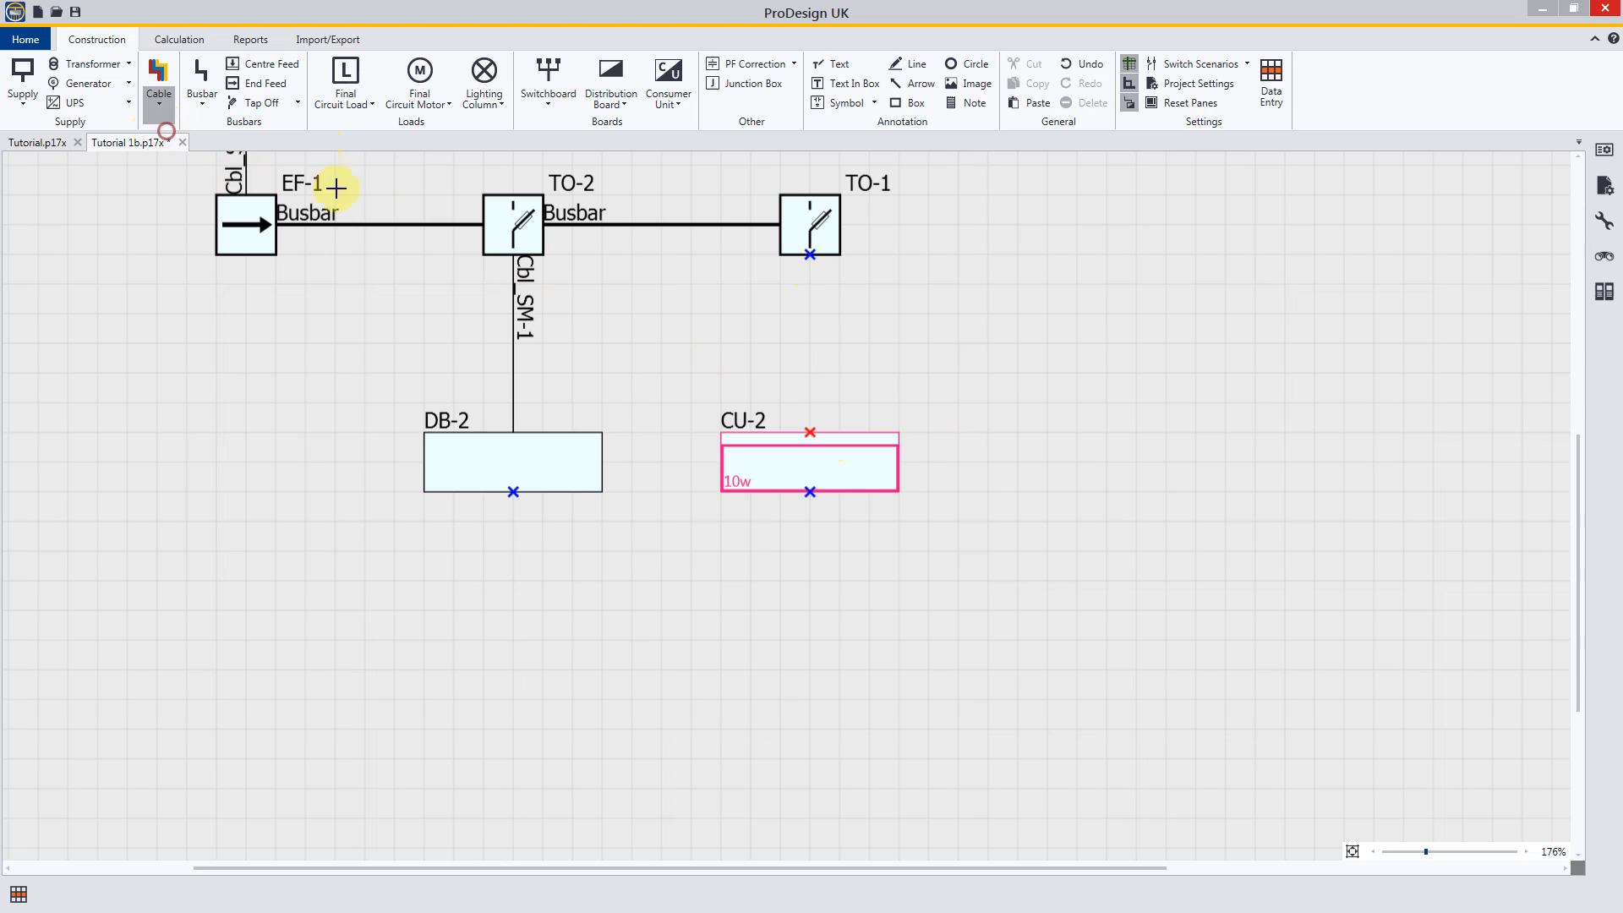
click(810, 256)
click(810, 432)
key(Escape)
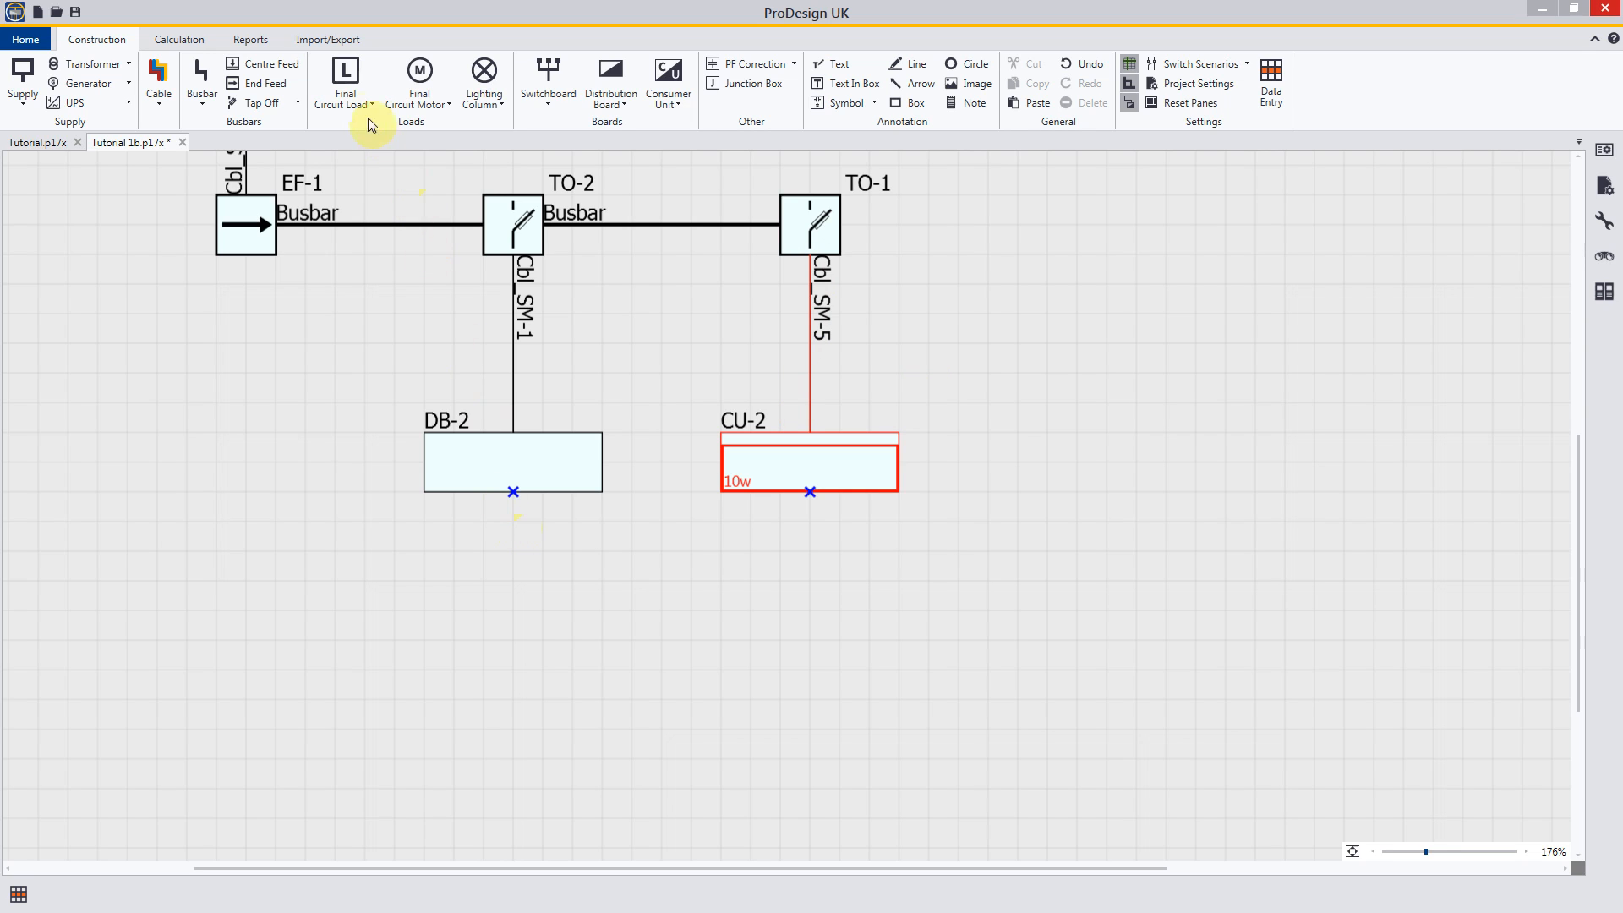
Step: Add a three-phase final circuit load fed from the underside of distribution board DB-2
click(346, 85)
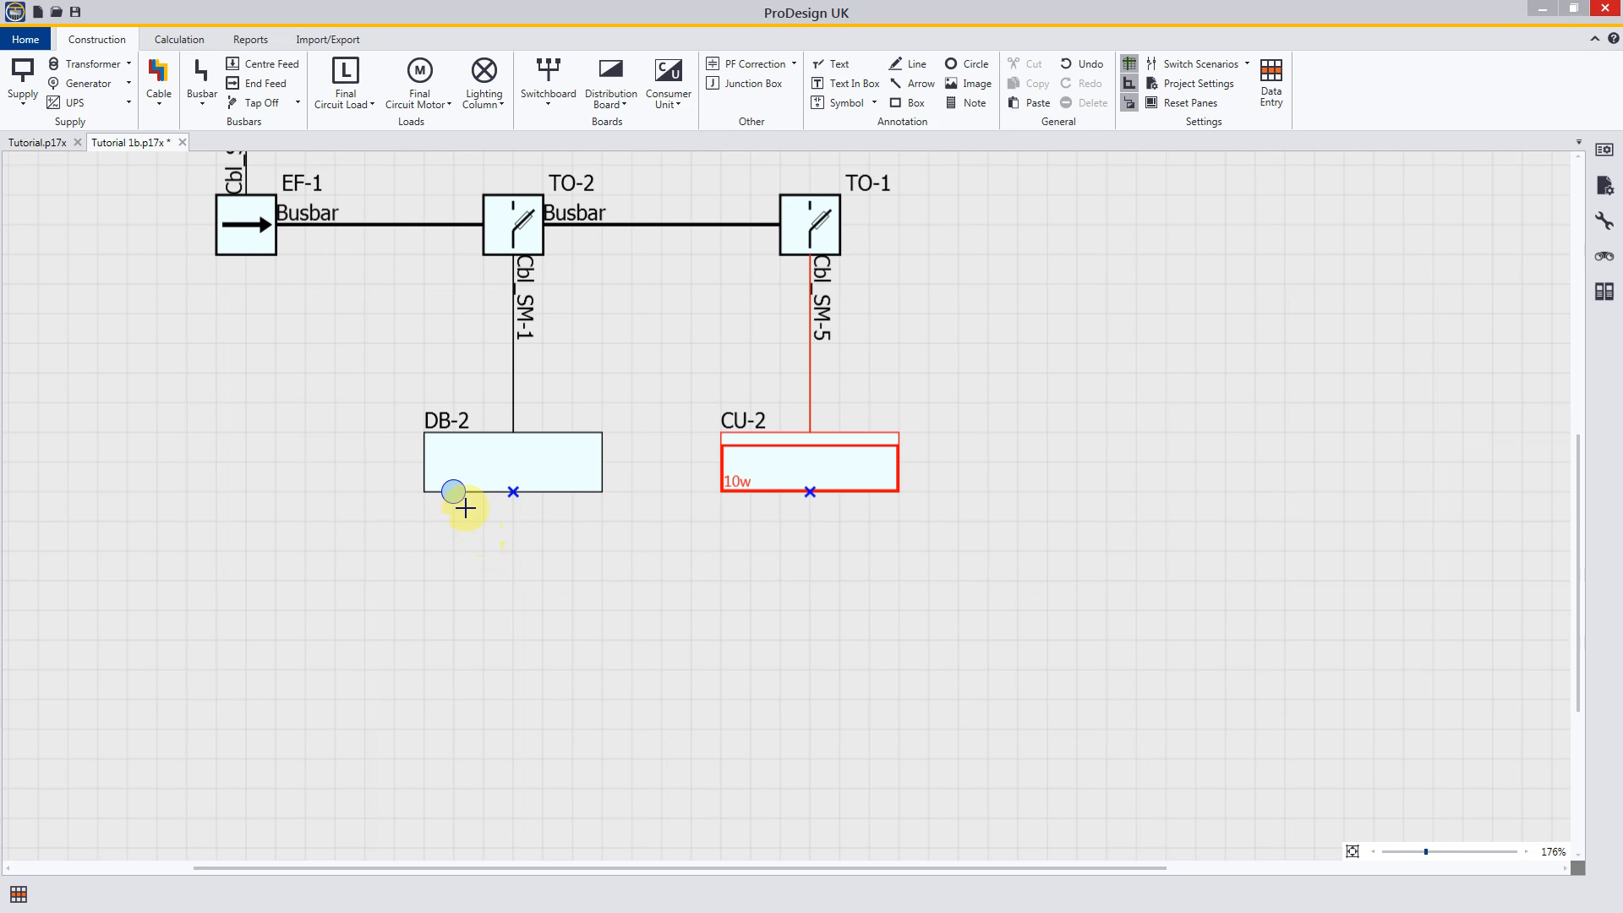
drag(453, 491, 452, 605)
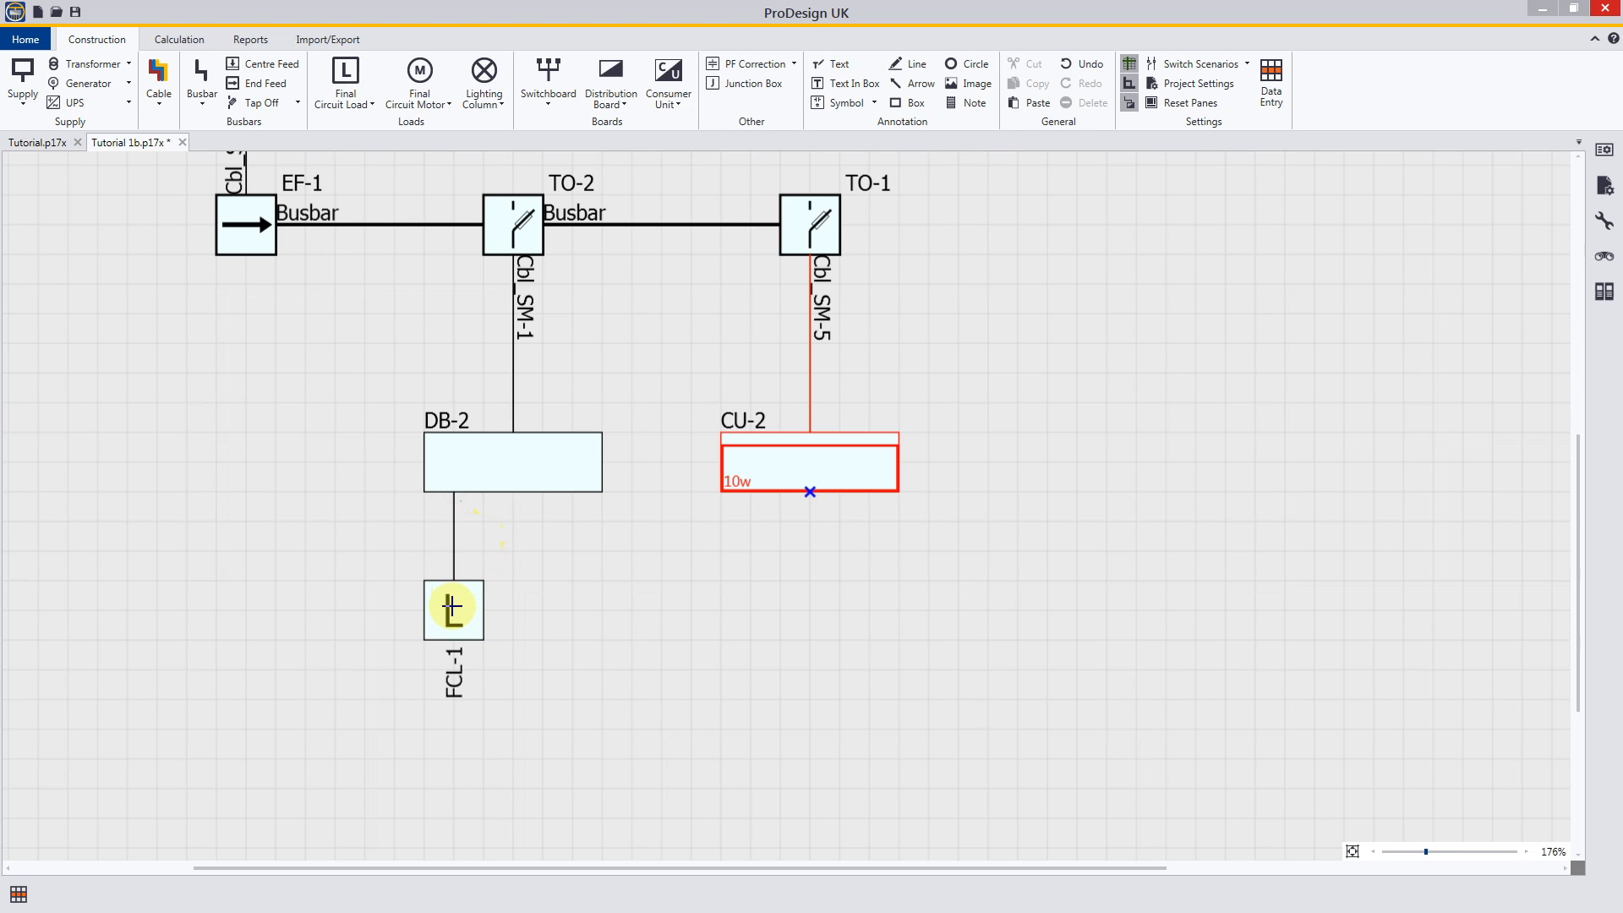
drag(452, 606, 439, 714)
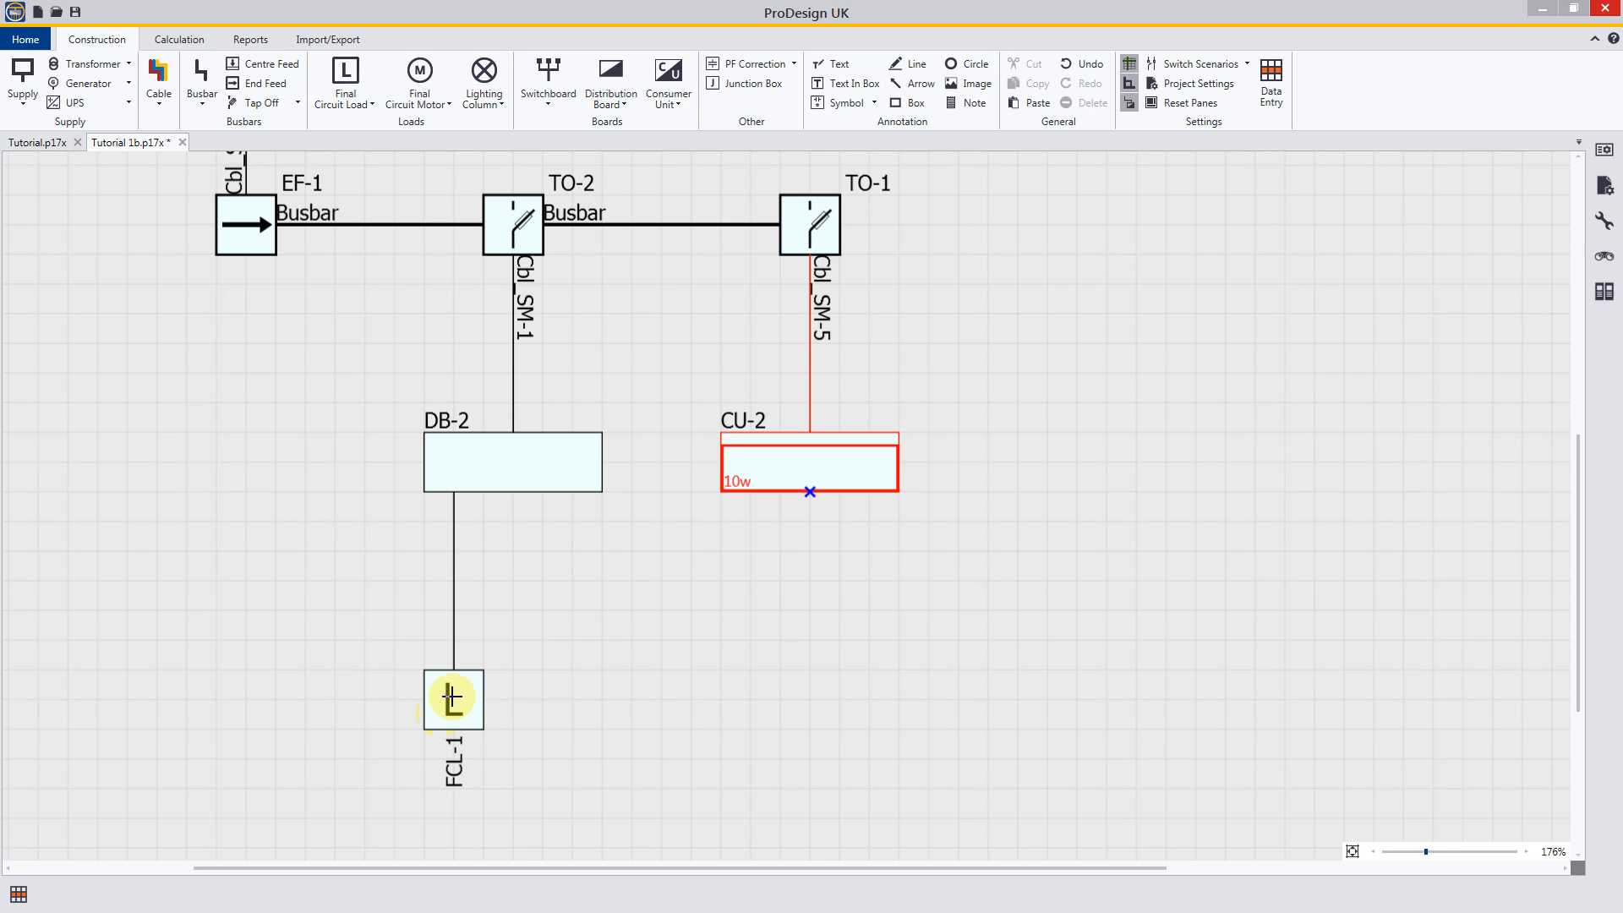
drag(451, 695, 464, 790)
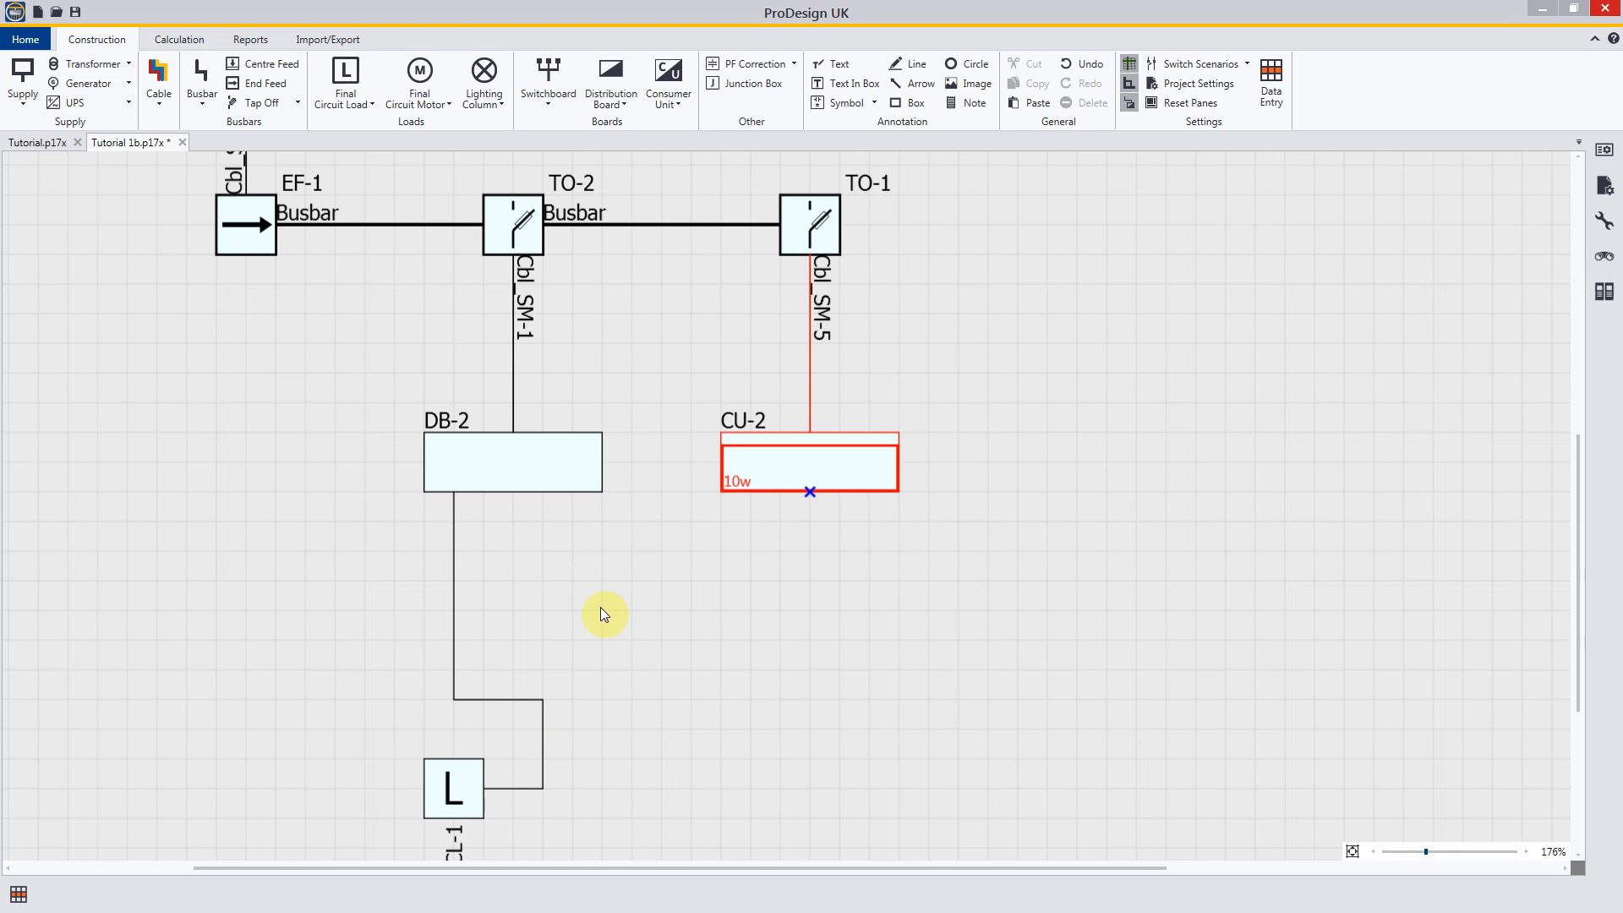
Step: Straighten the line between DB-2 and its final circuit load by removing the bends
click(542, 724)
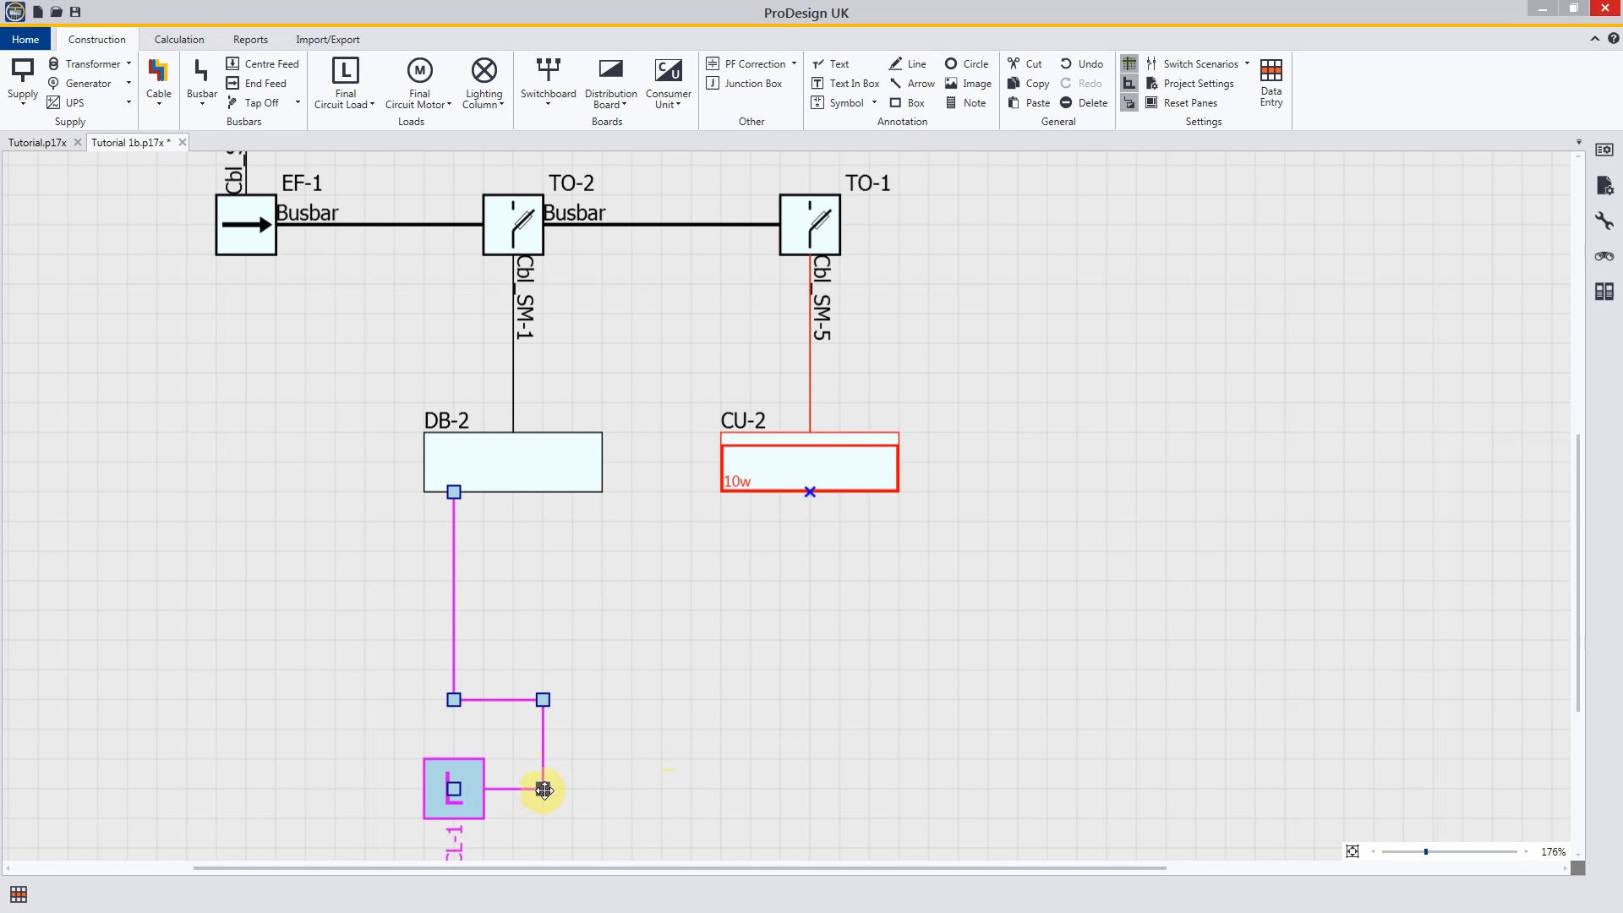
drag(544, 724, 454, 731)
drag(498, 789, 454, 801)
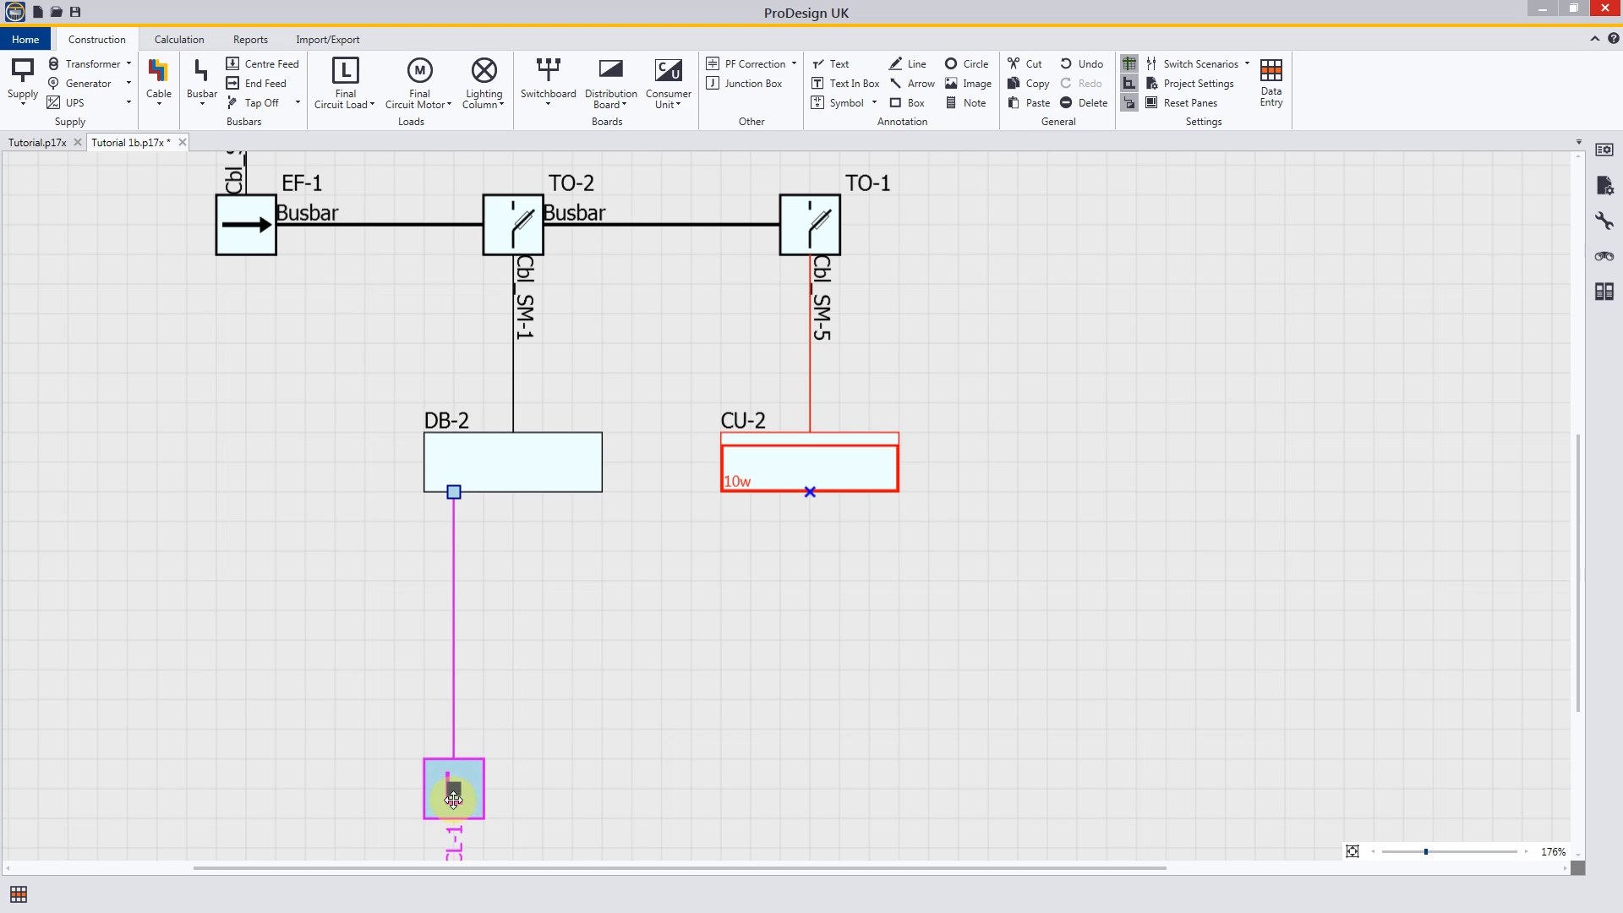
click(520, 763)
Step: Move final circuit load FCL-1 up, closer to distribution board DB-2
scroll(529, 770, down, 2)
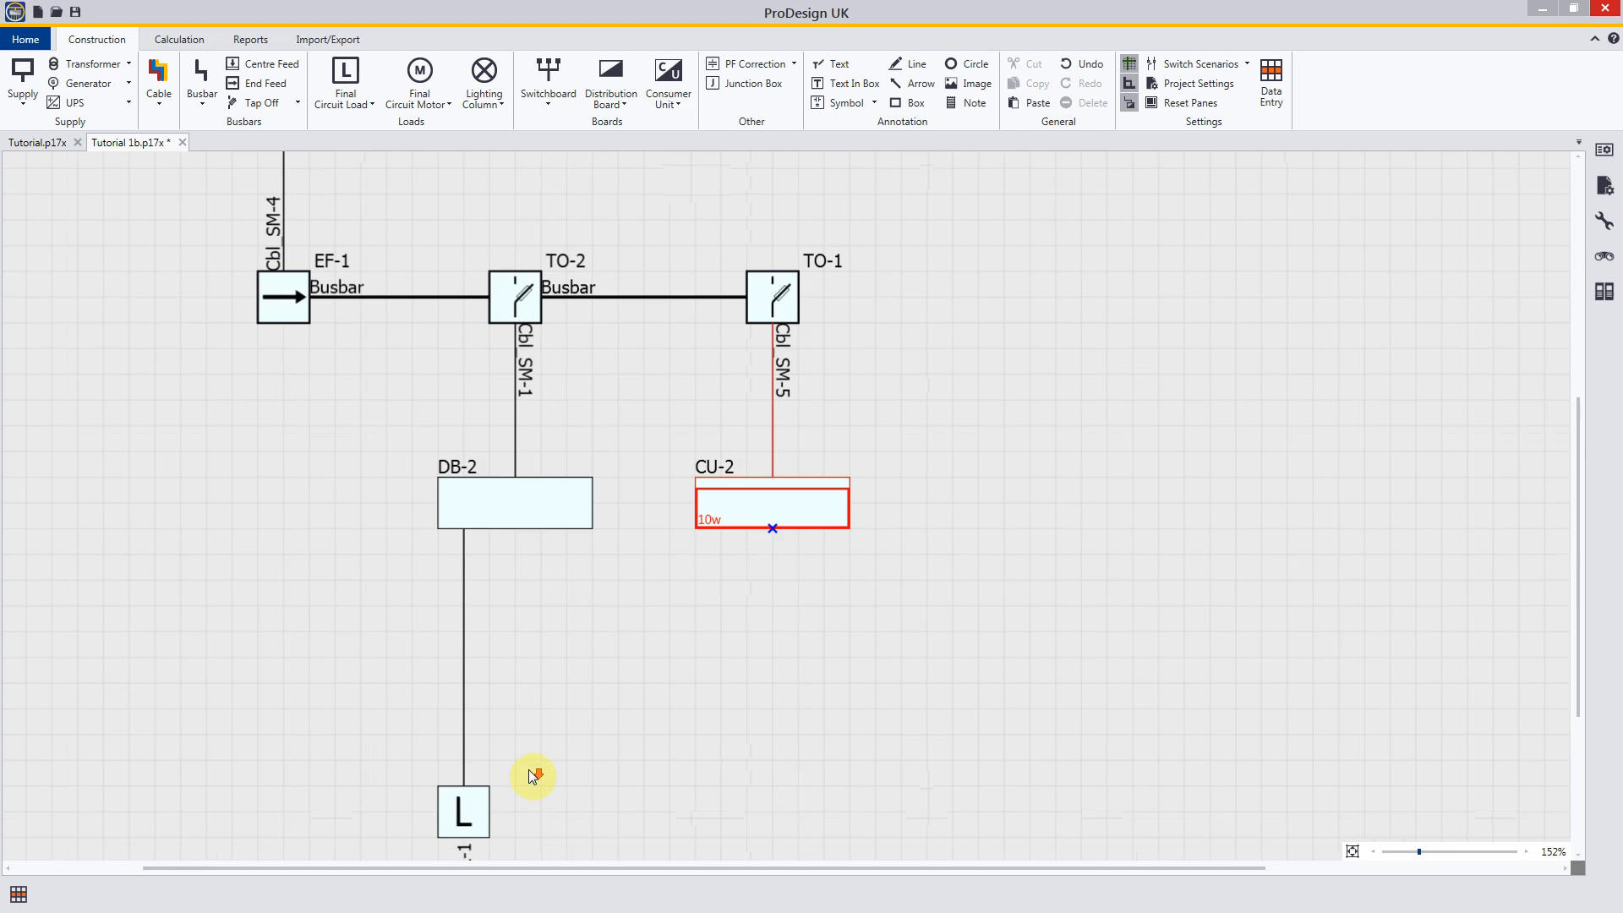
click(467, 816)
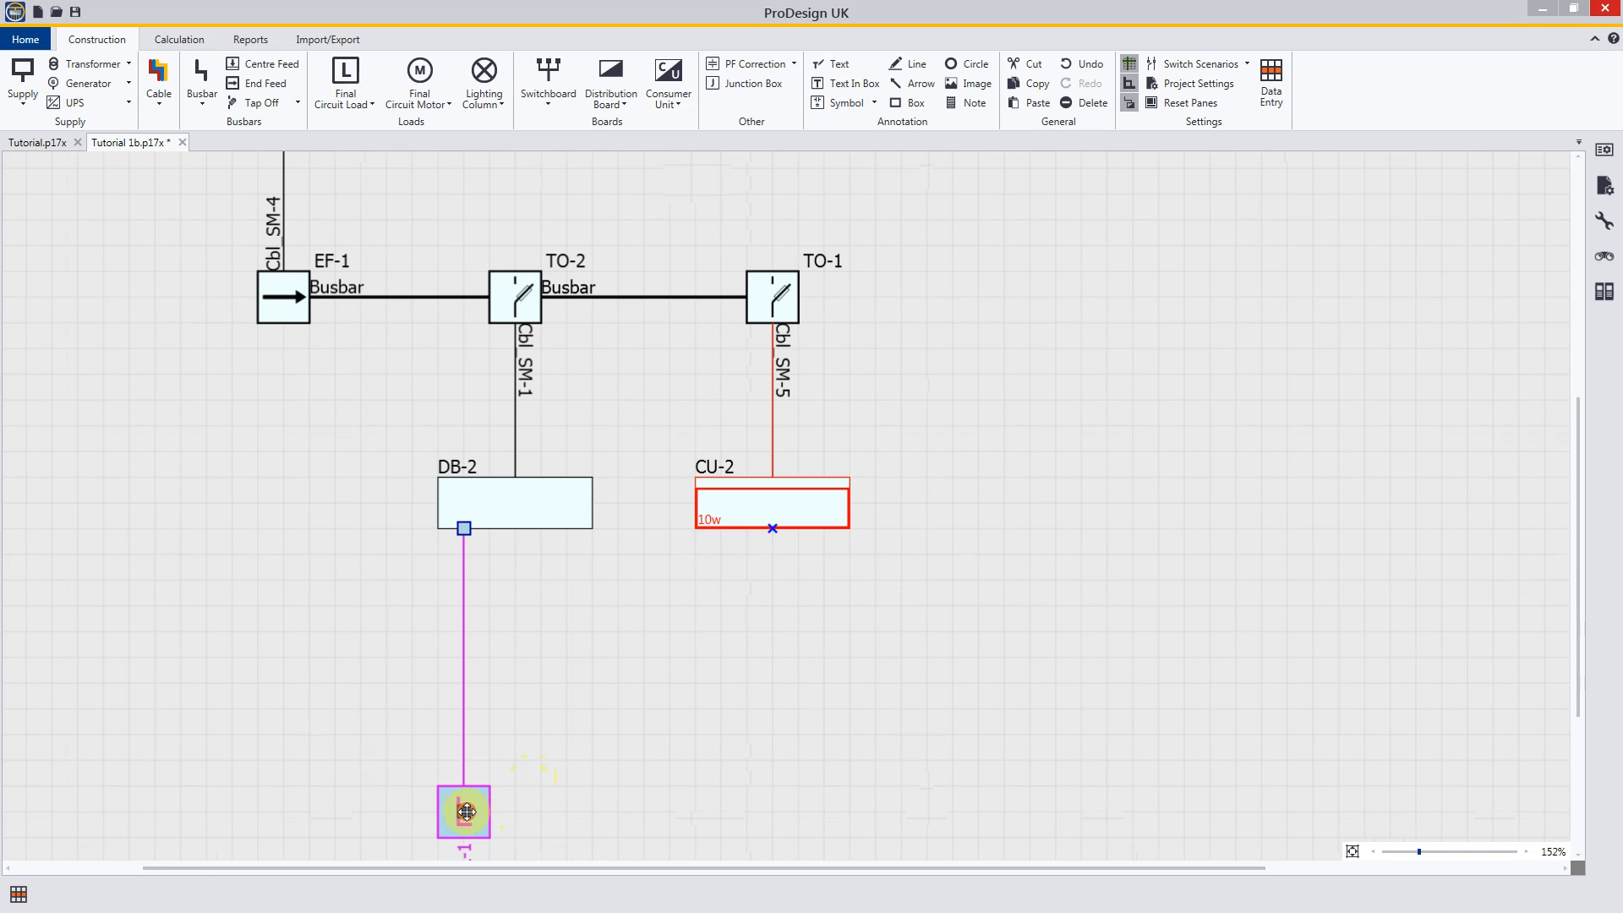
drag(468, 816, 467, 739)
click(560, 743)
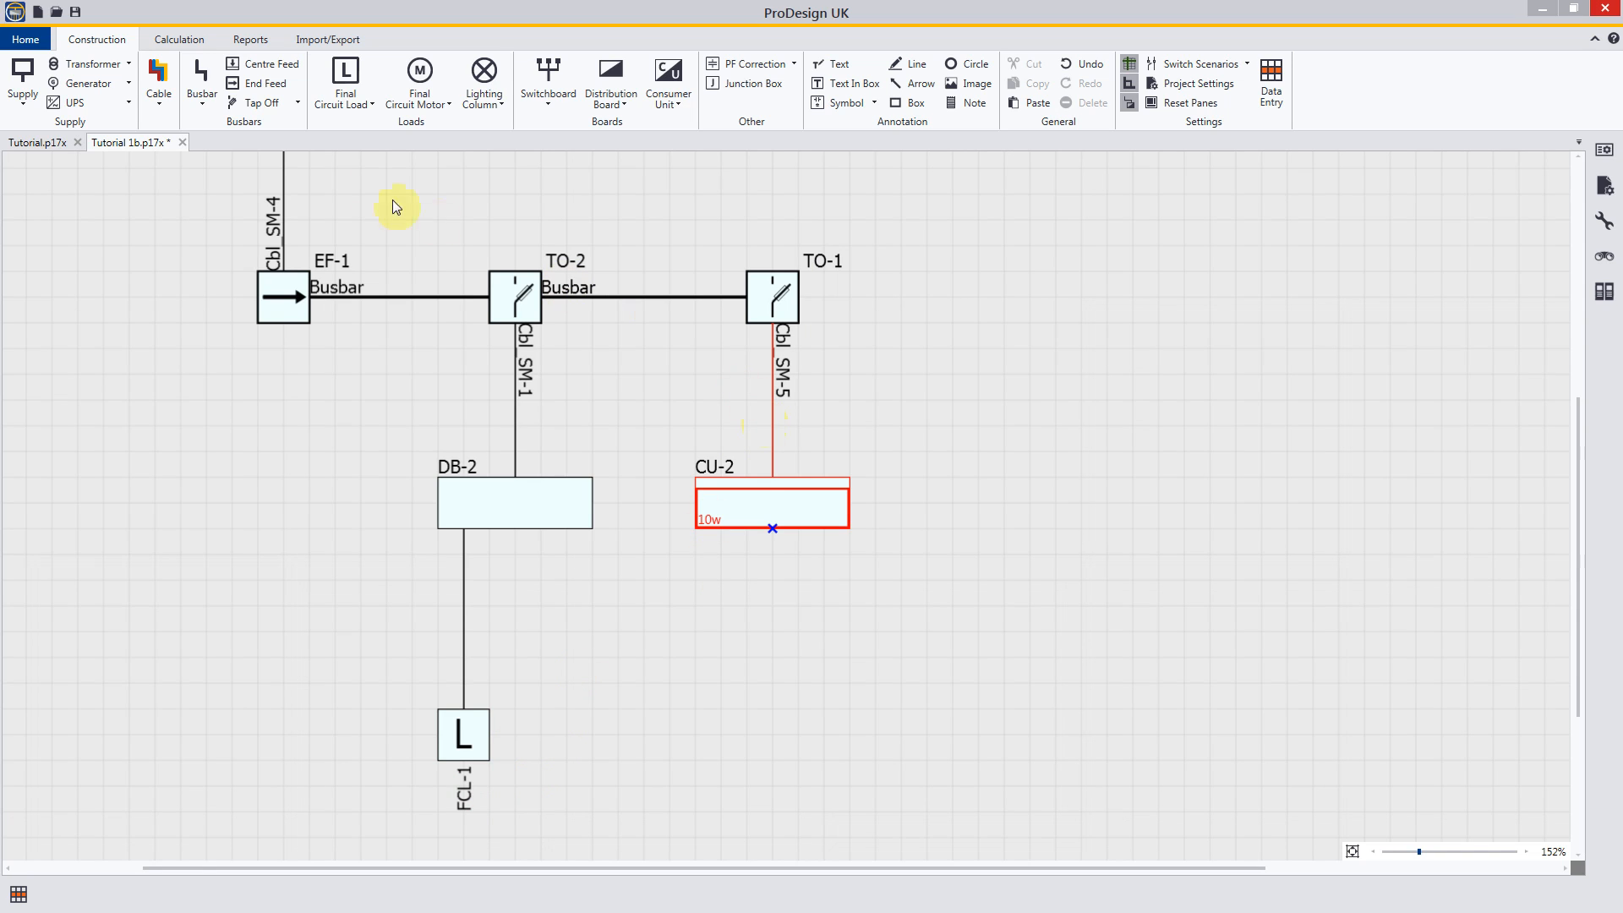
Step: Try to attach a three-phase final circuit load to the underside of consumer unit CU-2
click(164, 110)
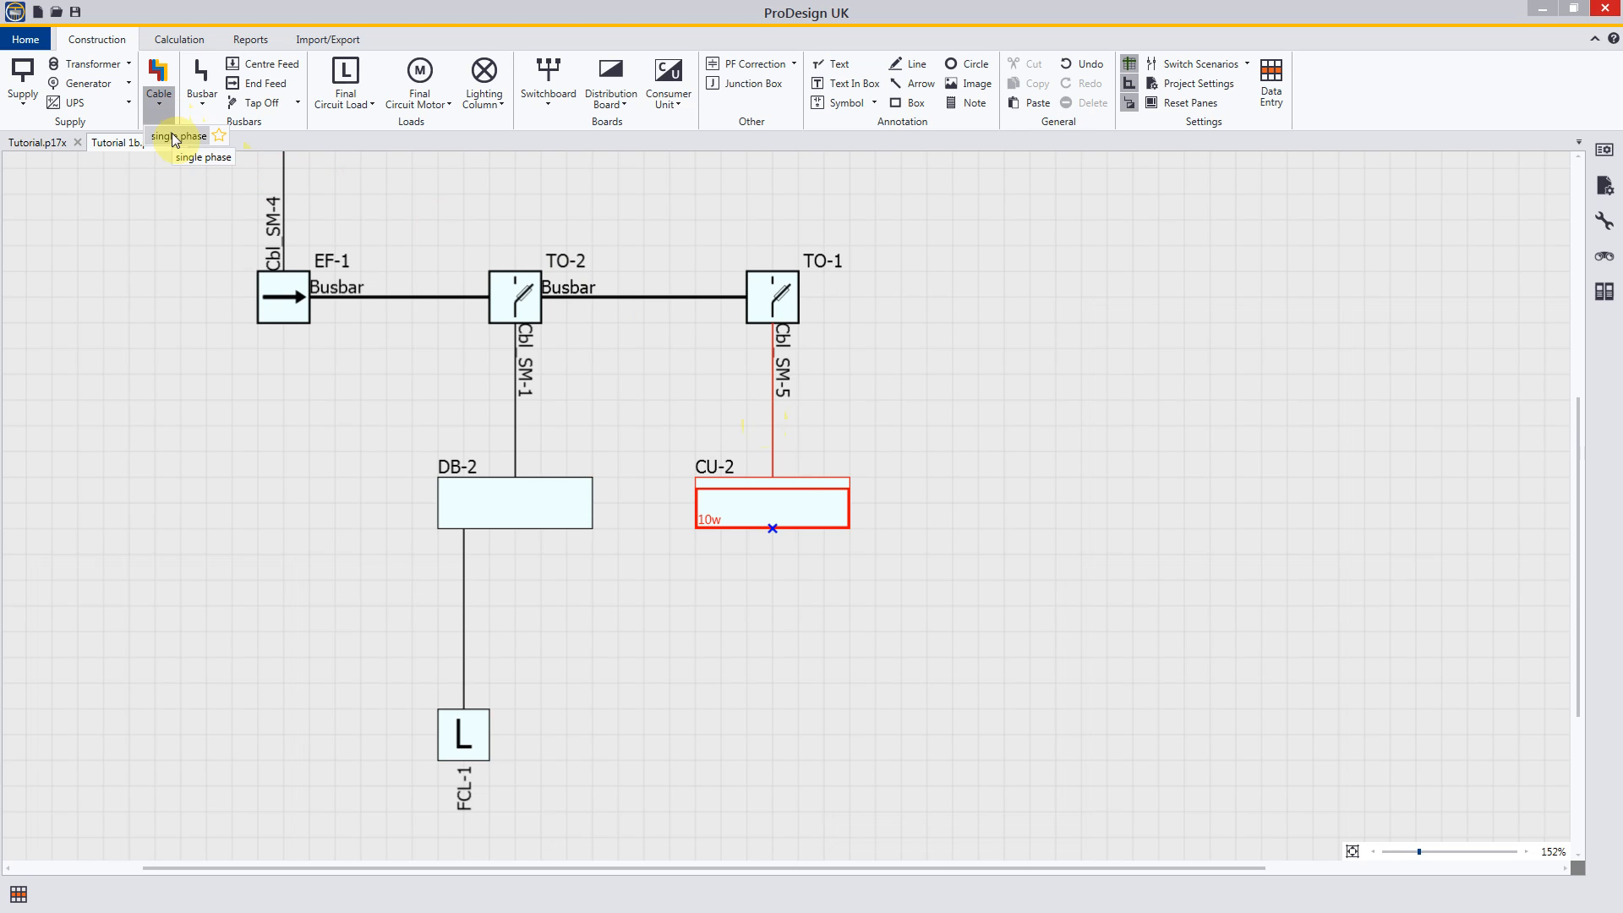
click(372, 103)
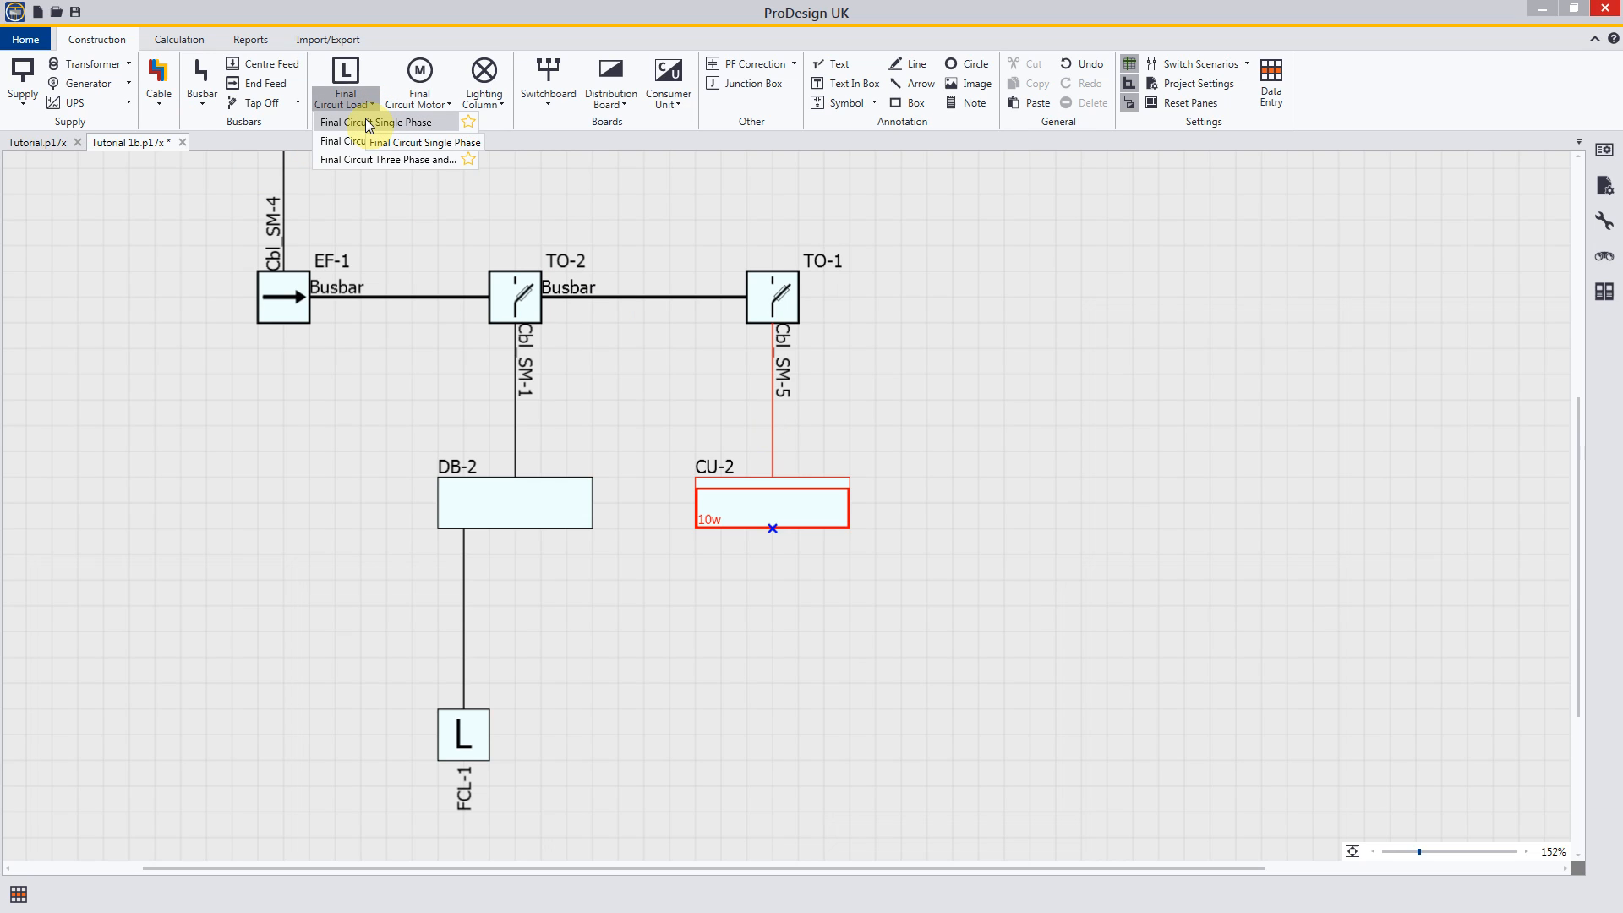
click(346, 76)
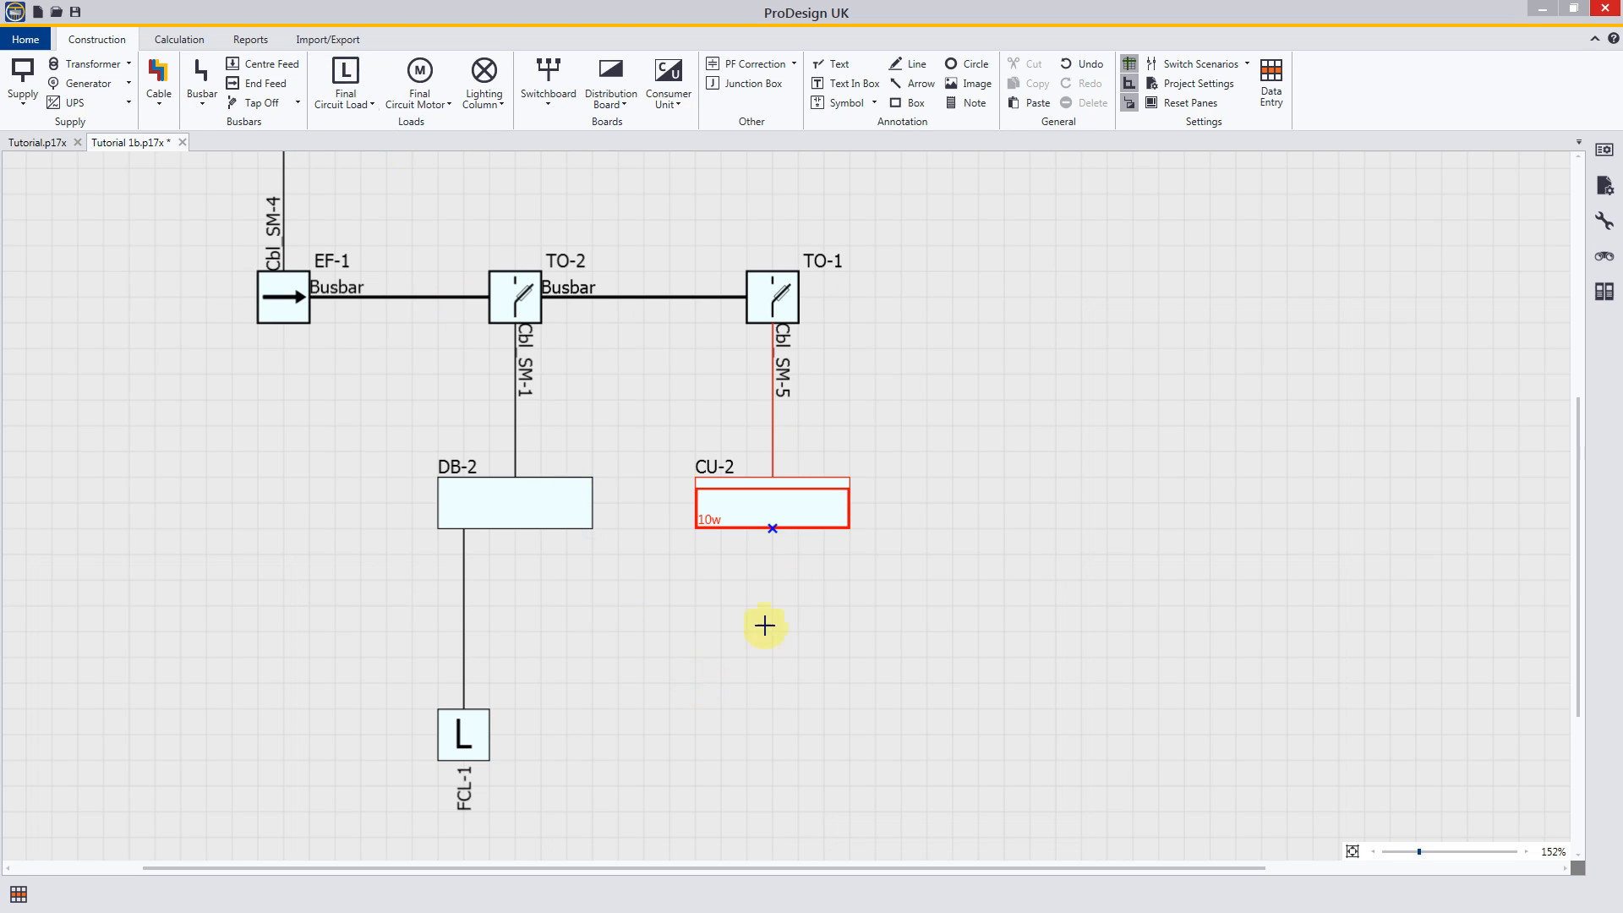
click(772, 530)
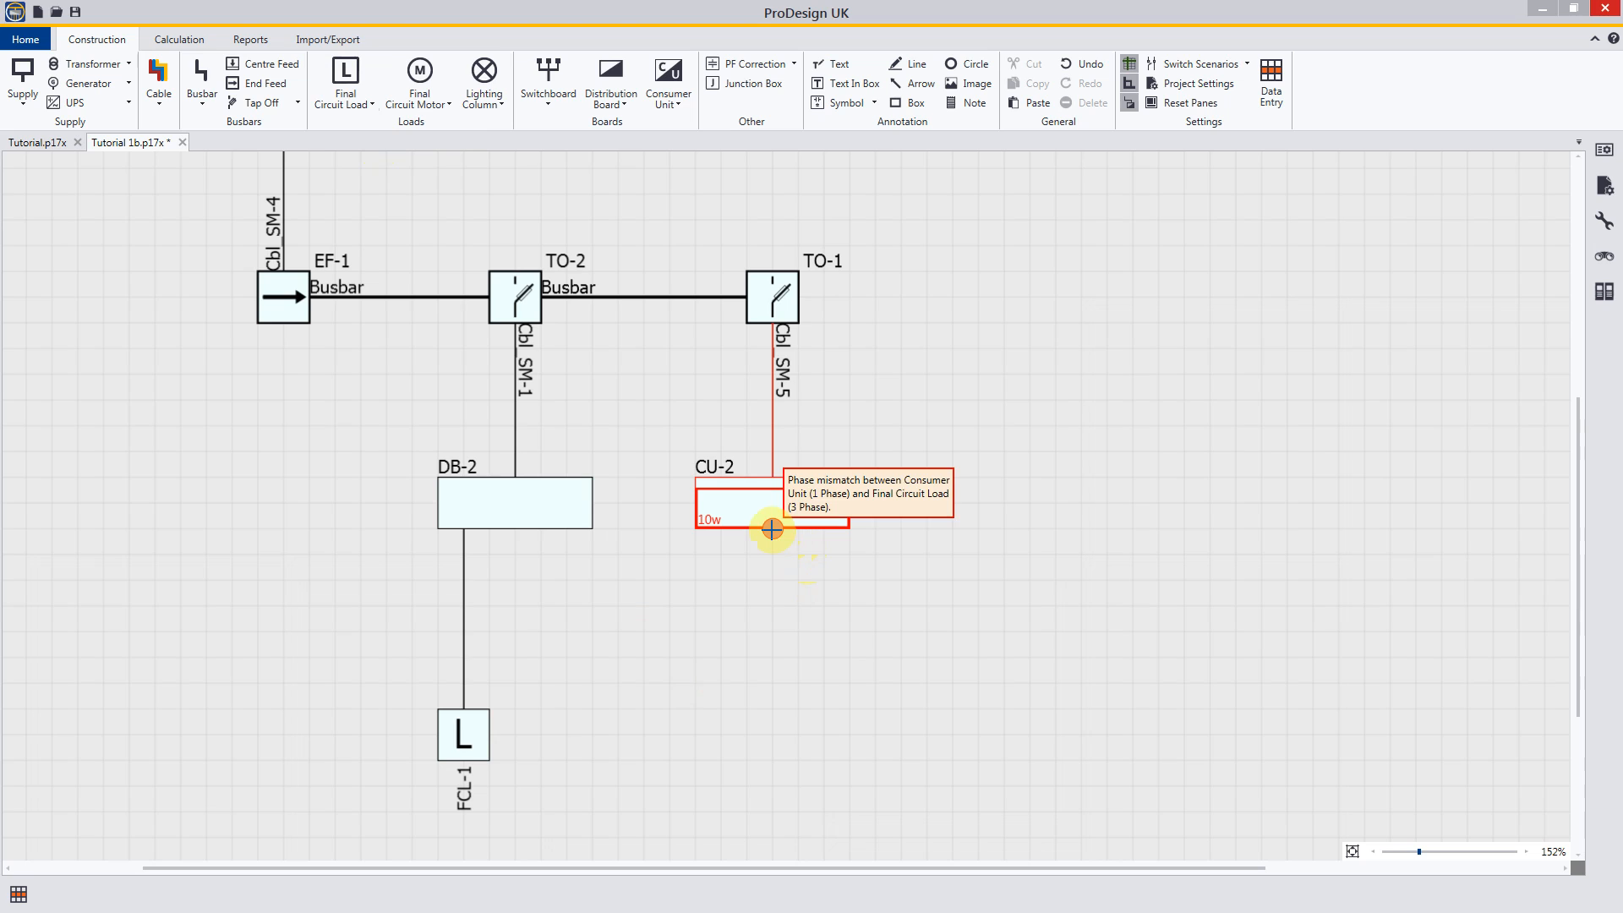
Step: Try to attach a Final Circuit Single Phase load to the underside of consumer unit CU-2
click(376, 104)
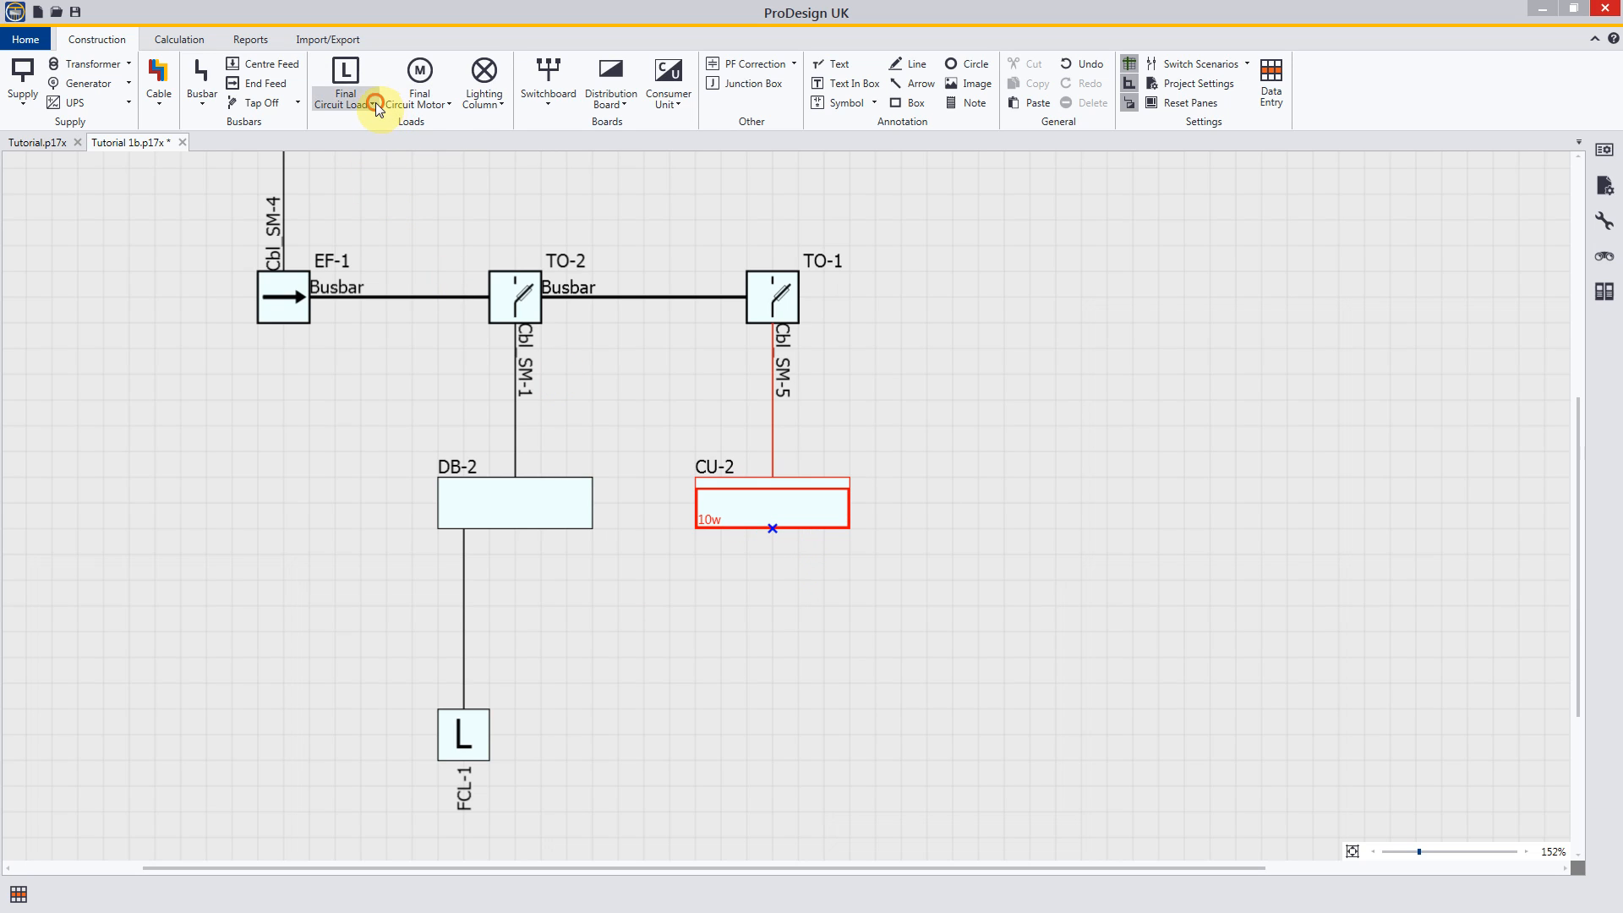
click(370, 124)
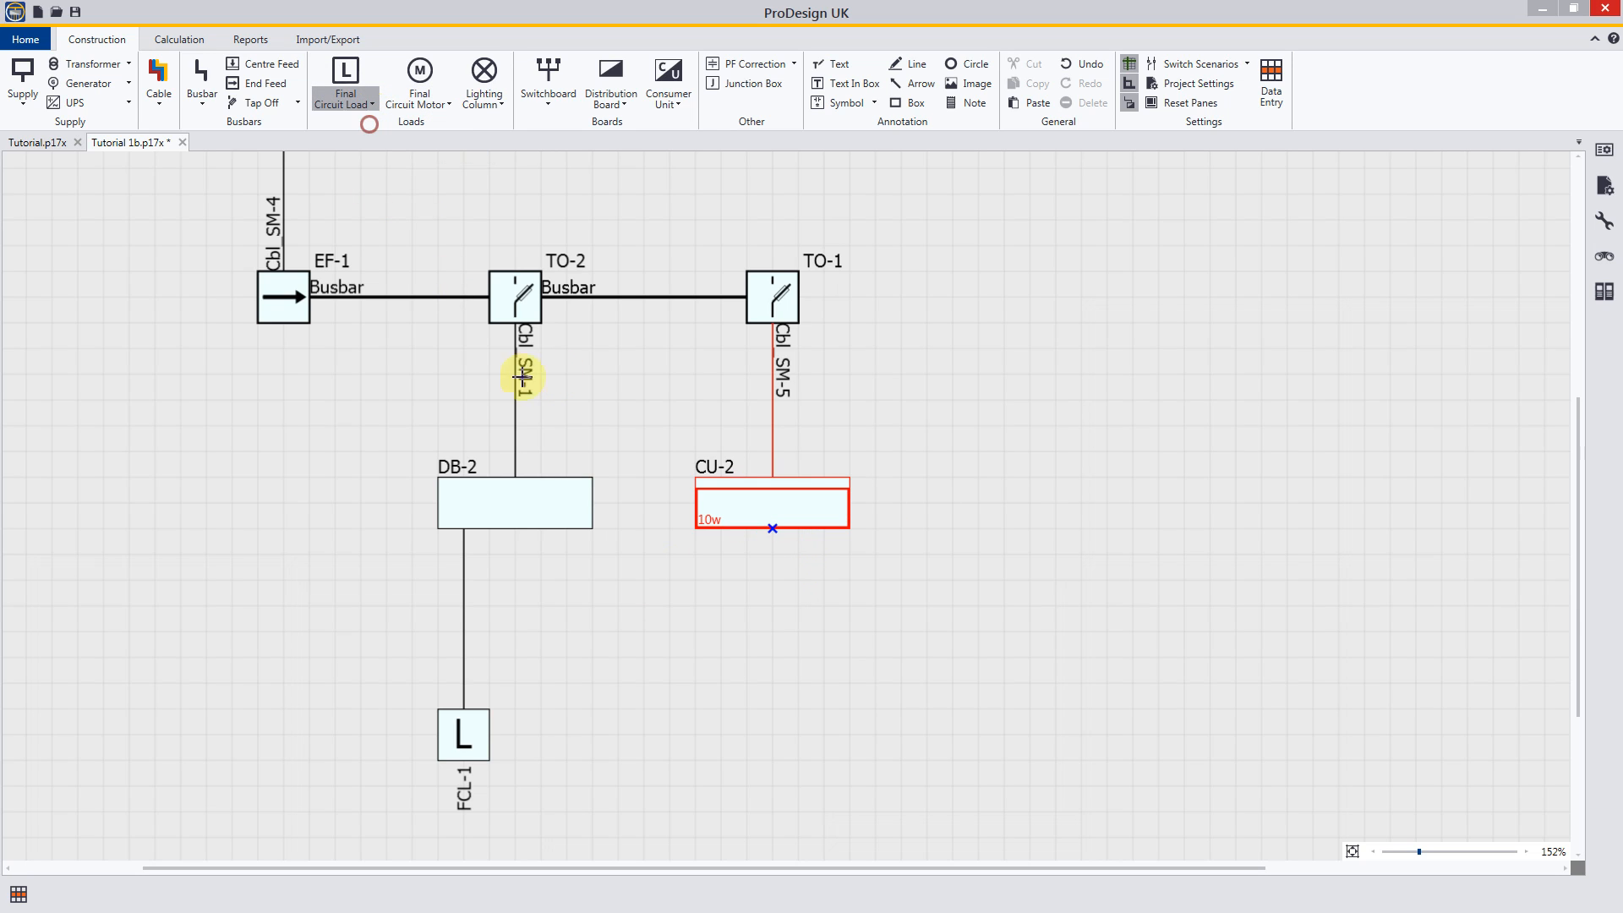
click(773, 529)
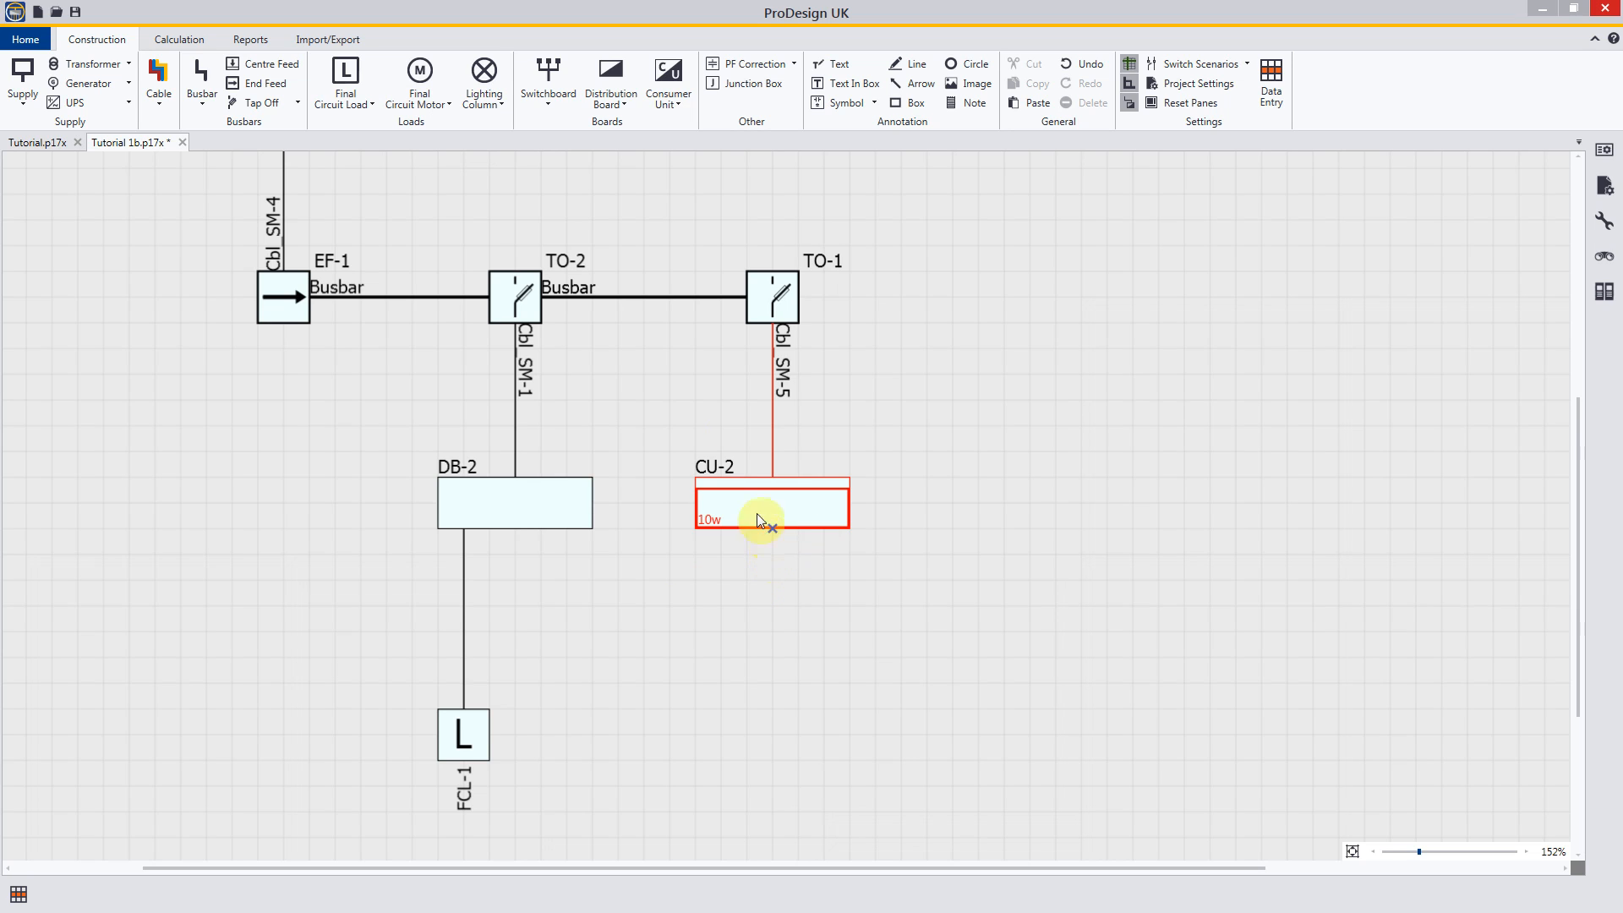
Step: Add a DOL Motor three phase final circuit to distribution board DB-2, level with load FCL-1
click(448, 105)
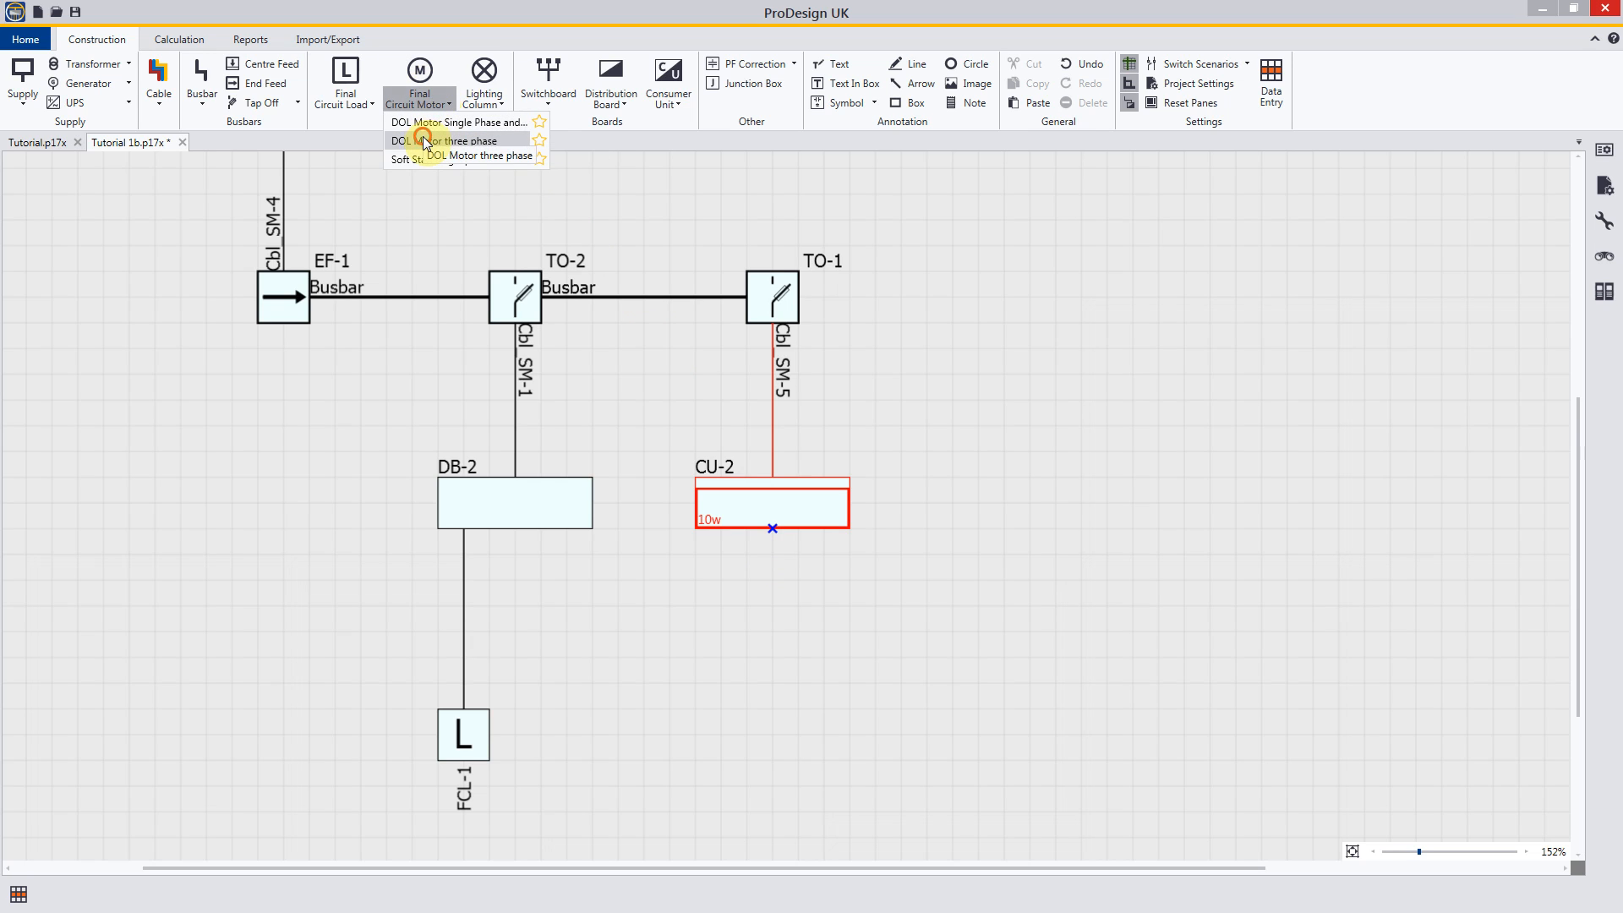
click(424, 140)
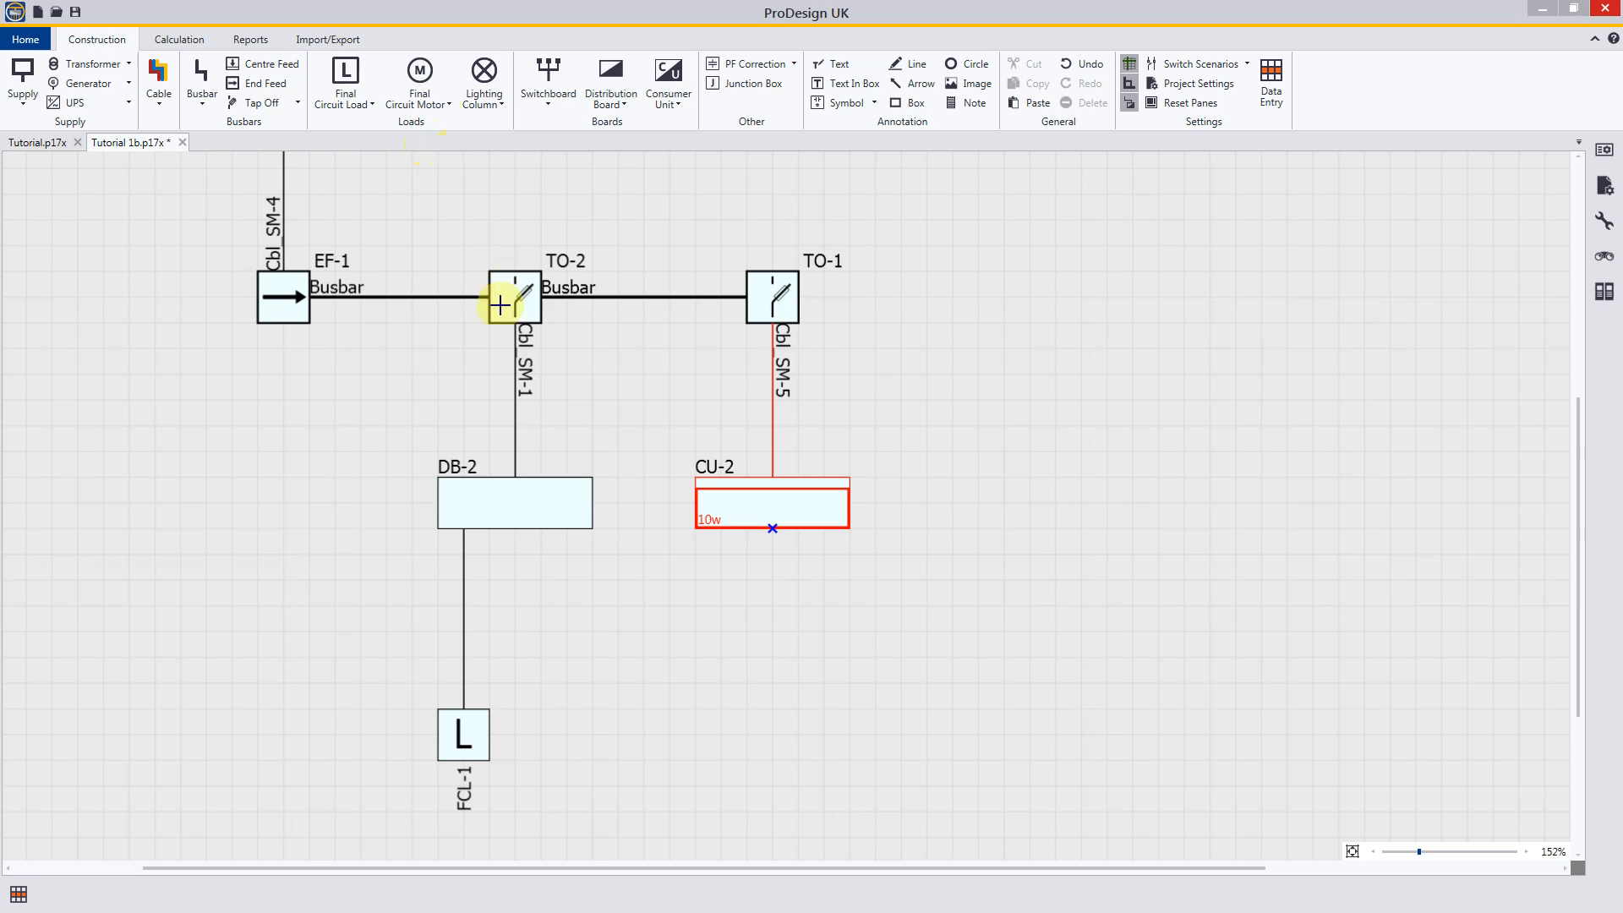
click(542, 532)
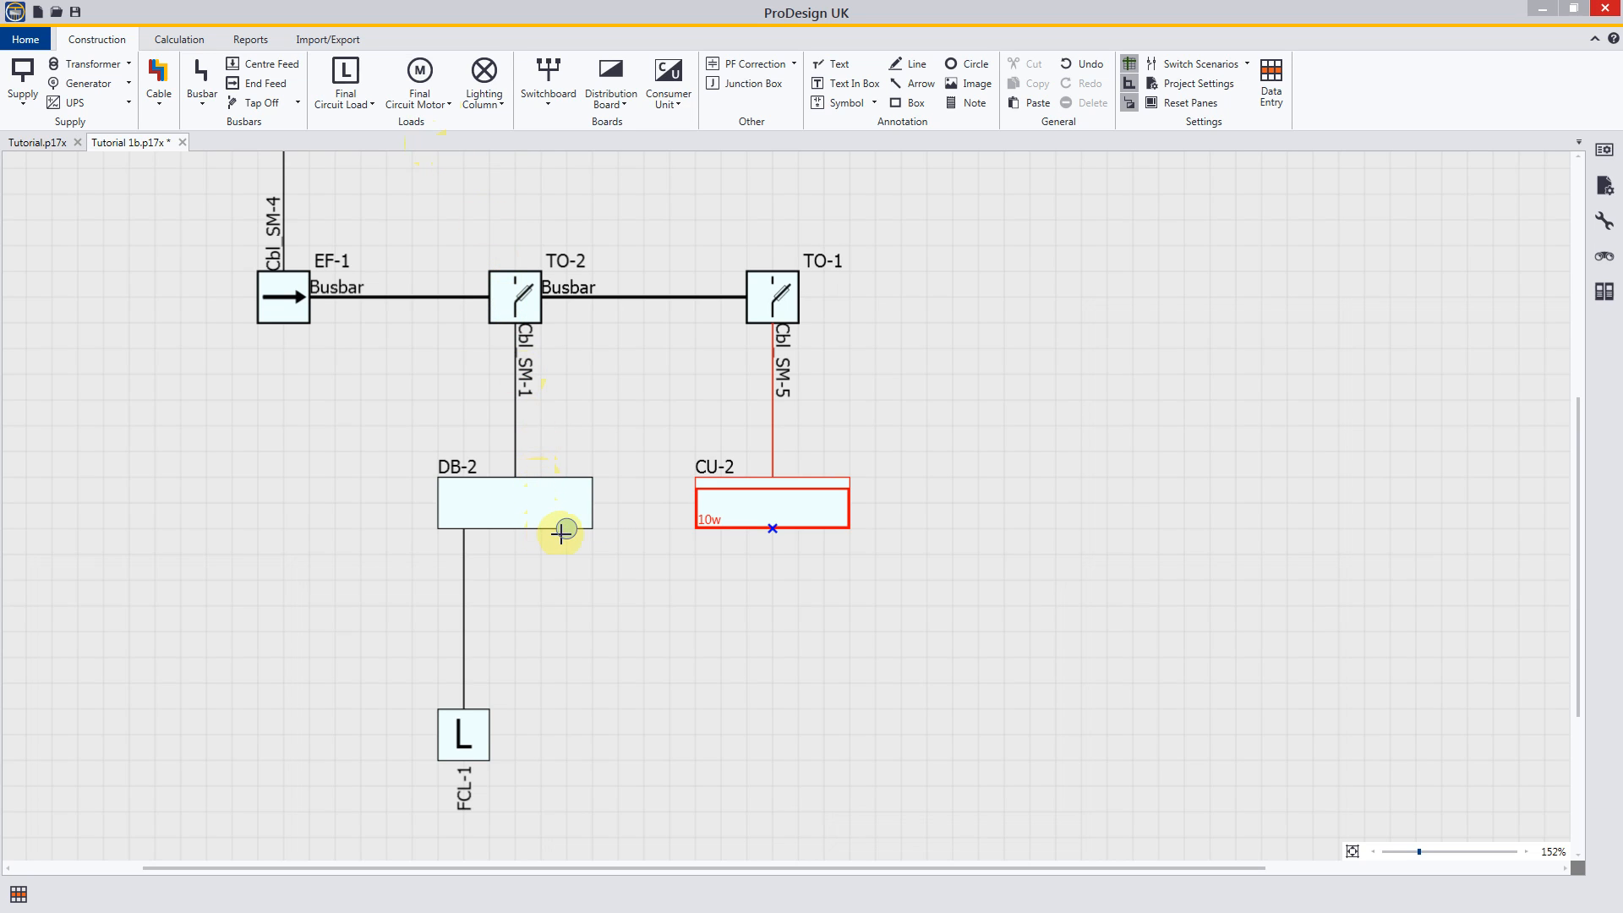
click(563, 532)
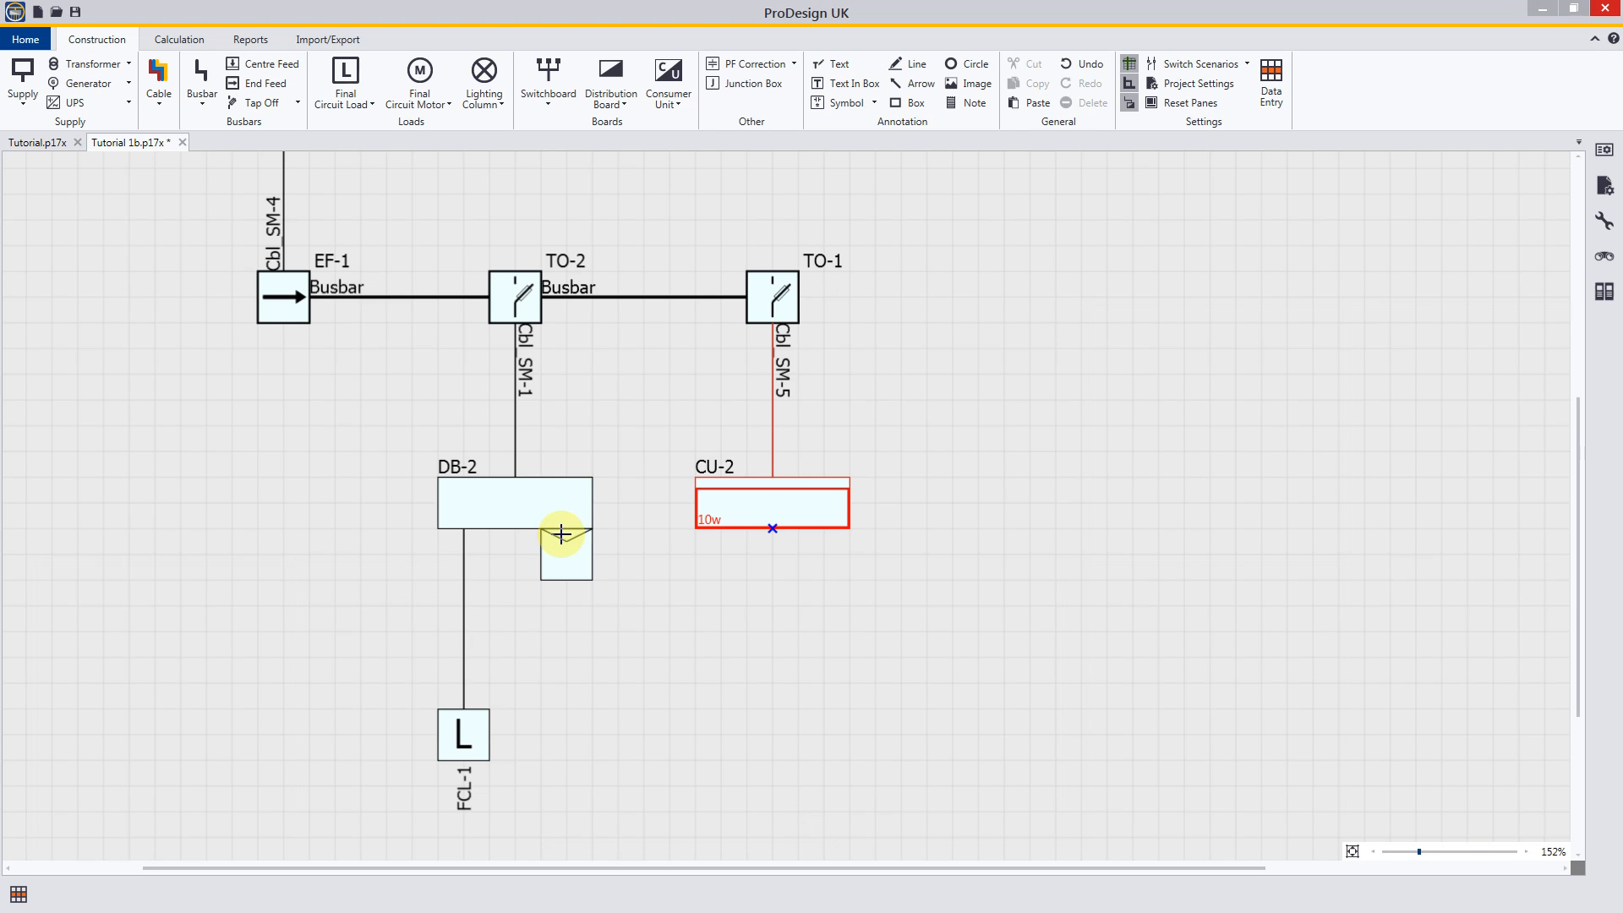
drag(562, 534, 559, 734)
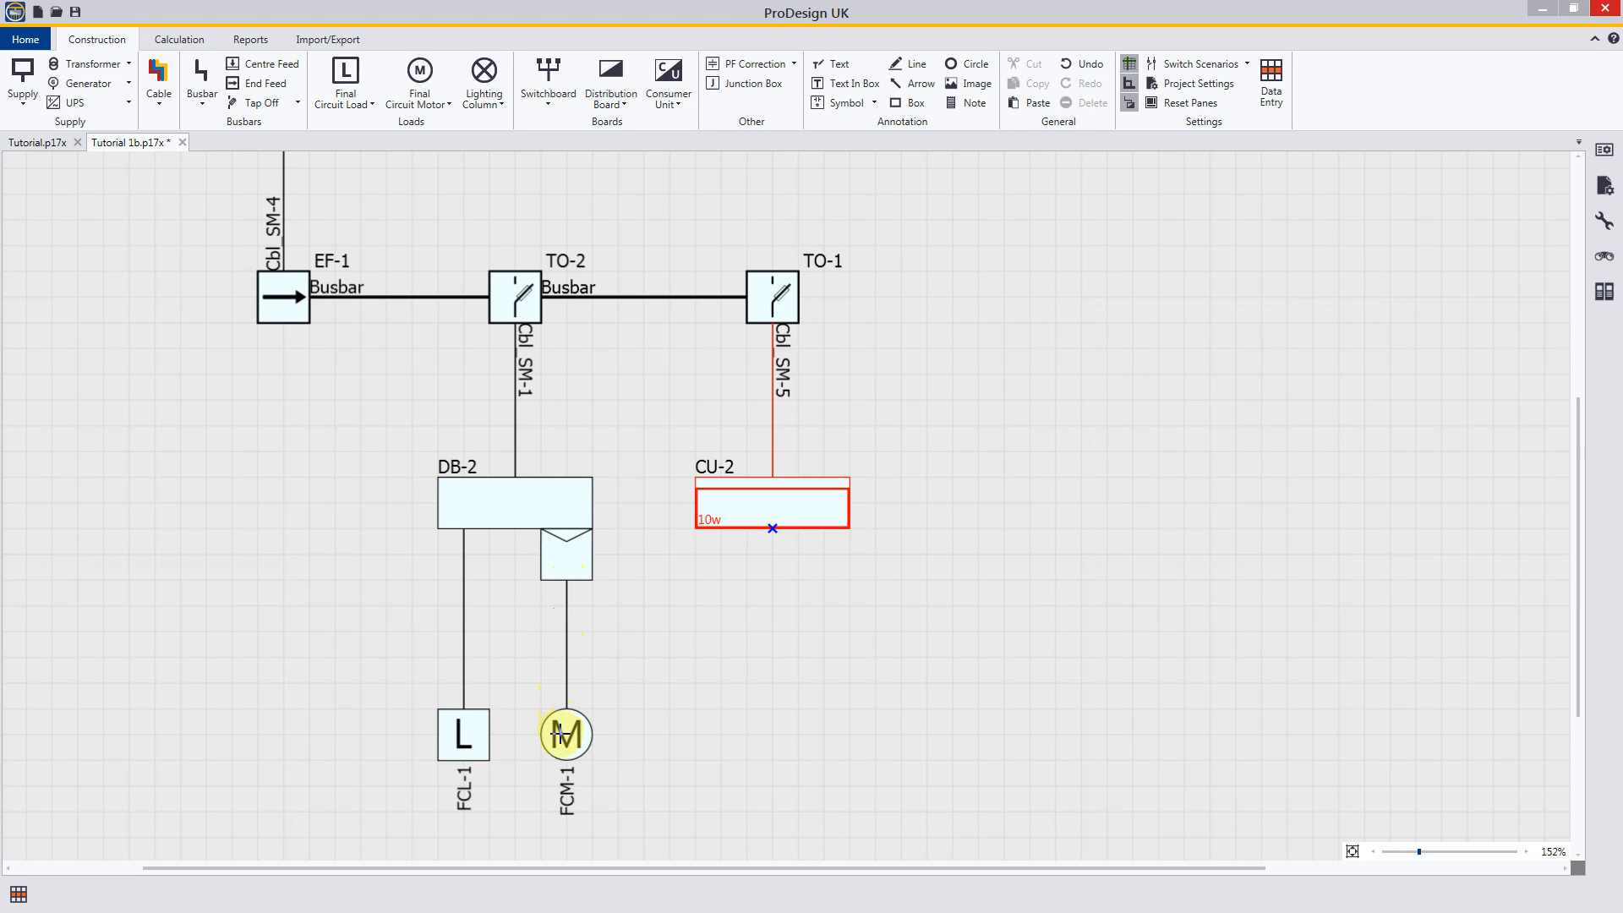
mouse_move(560, 732)
mouse_down()
mouse_move(616, 732)
mouse_move(566, 740)
mouse_up()
scroll(665, 728, up, 1)
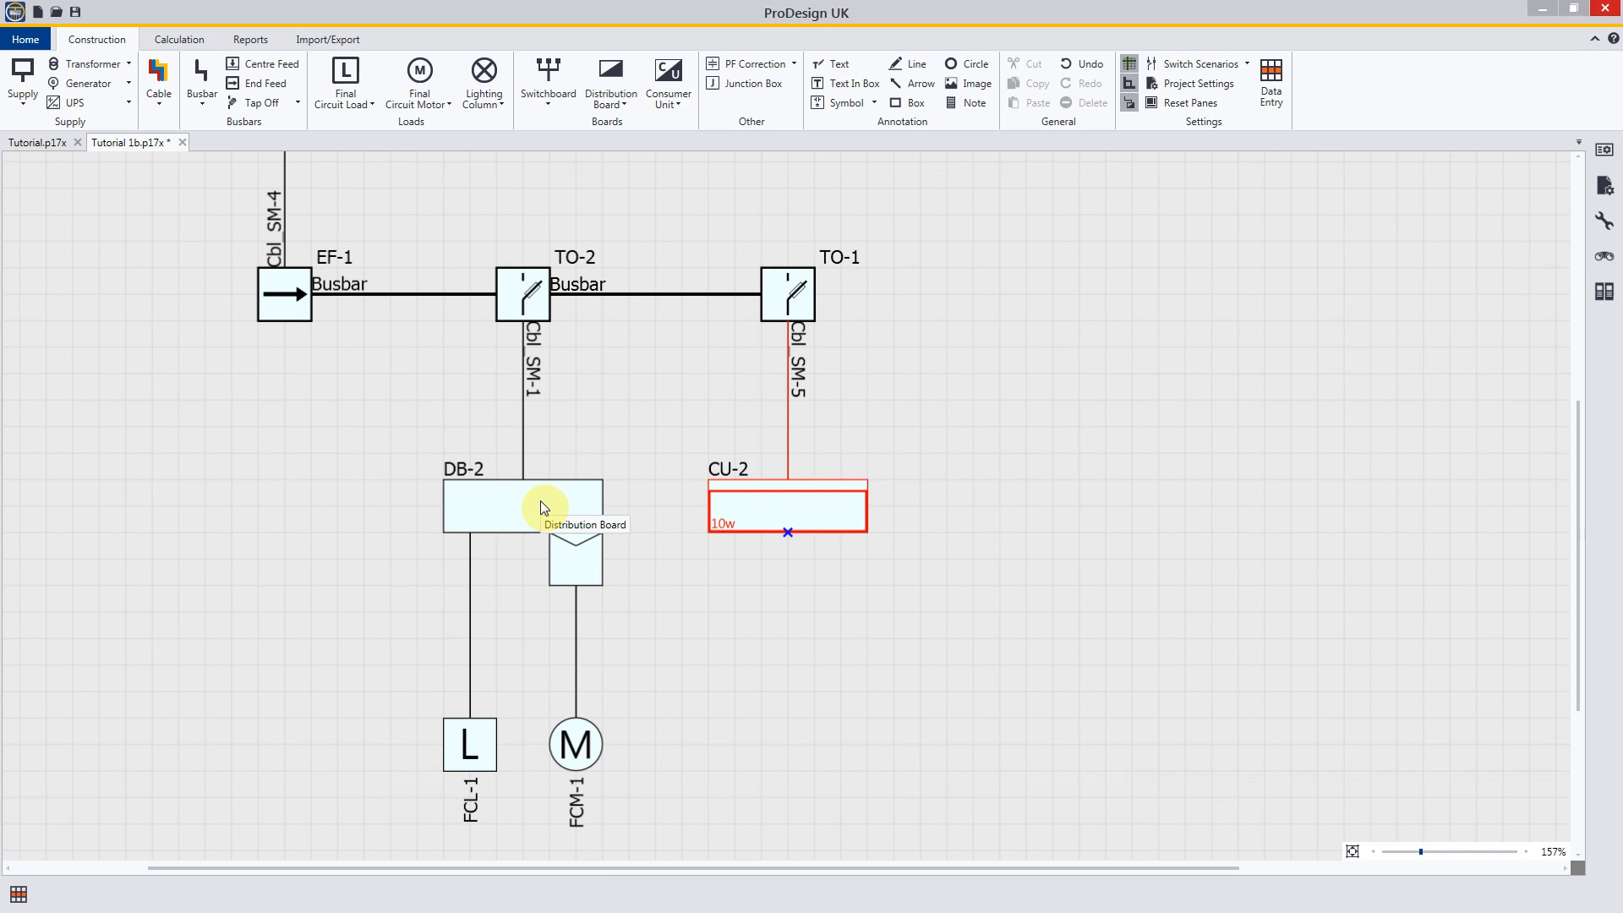
Step: Move consumer unit CU-2 horizontally well away from DB-2, keeping its cable connected to tap off TO-1
click(788, 507)
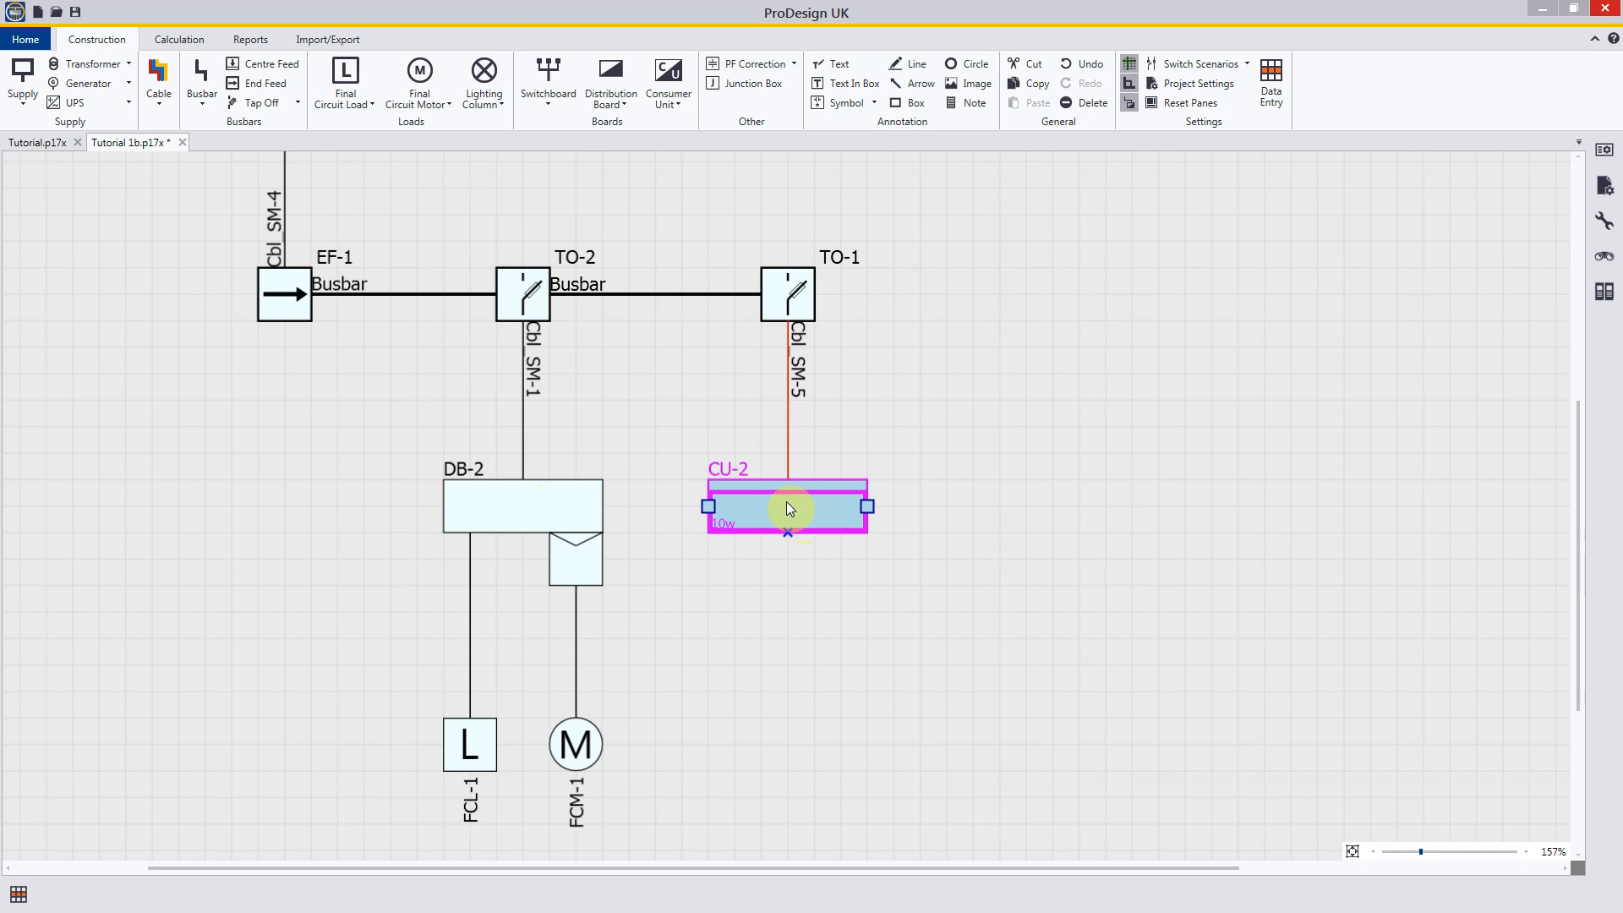
drag(786, 502, 1483, 493)
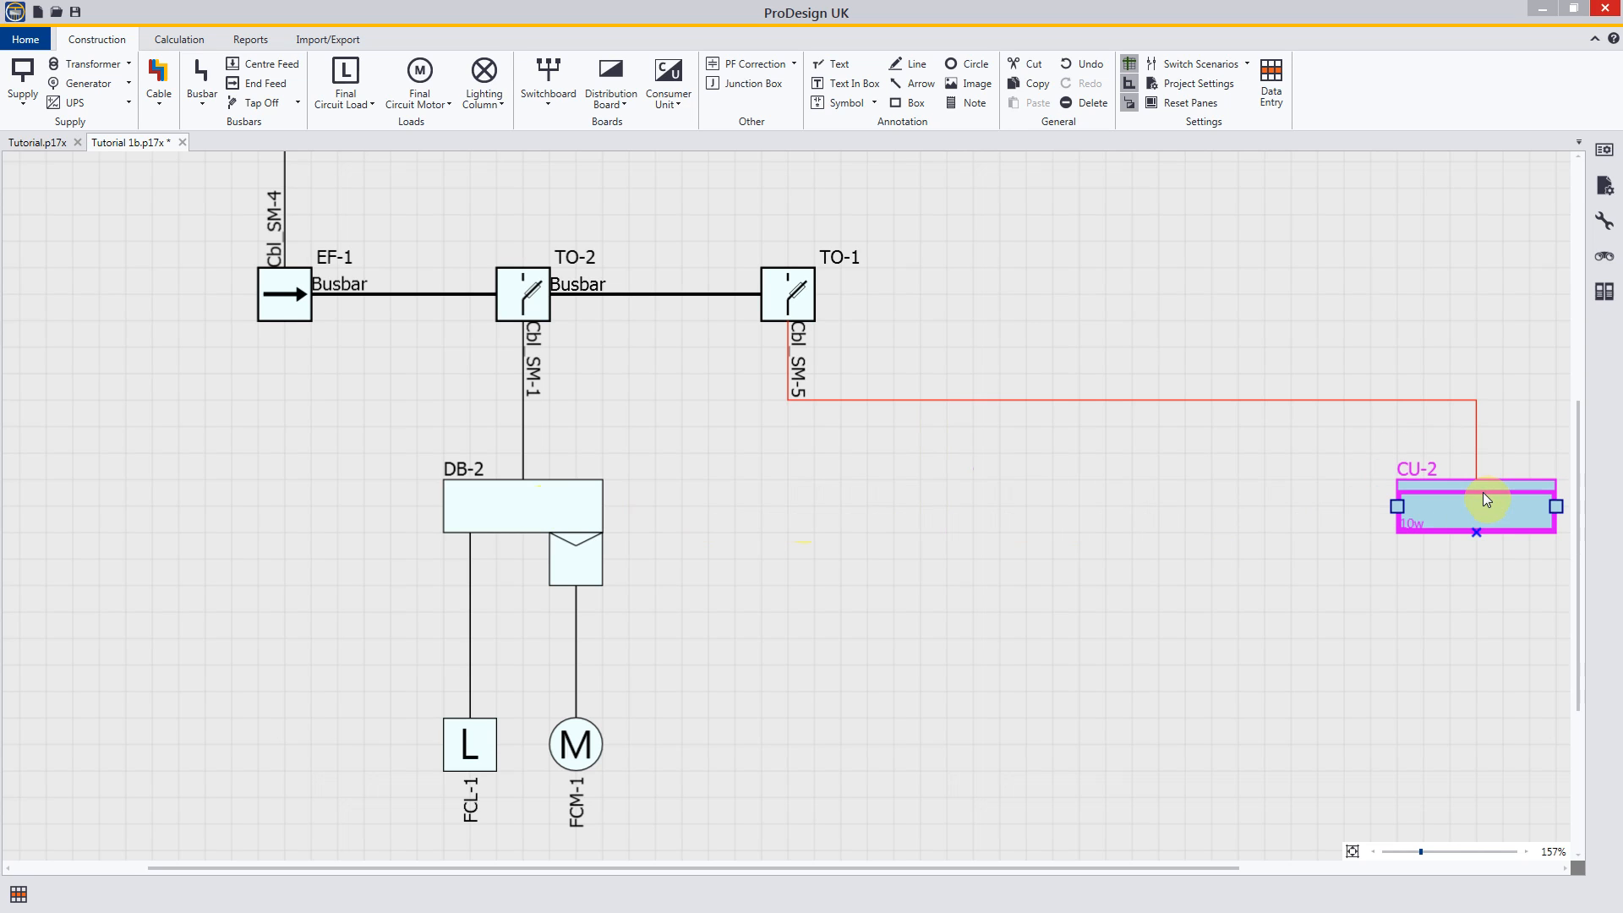
click(1266, 588)
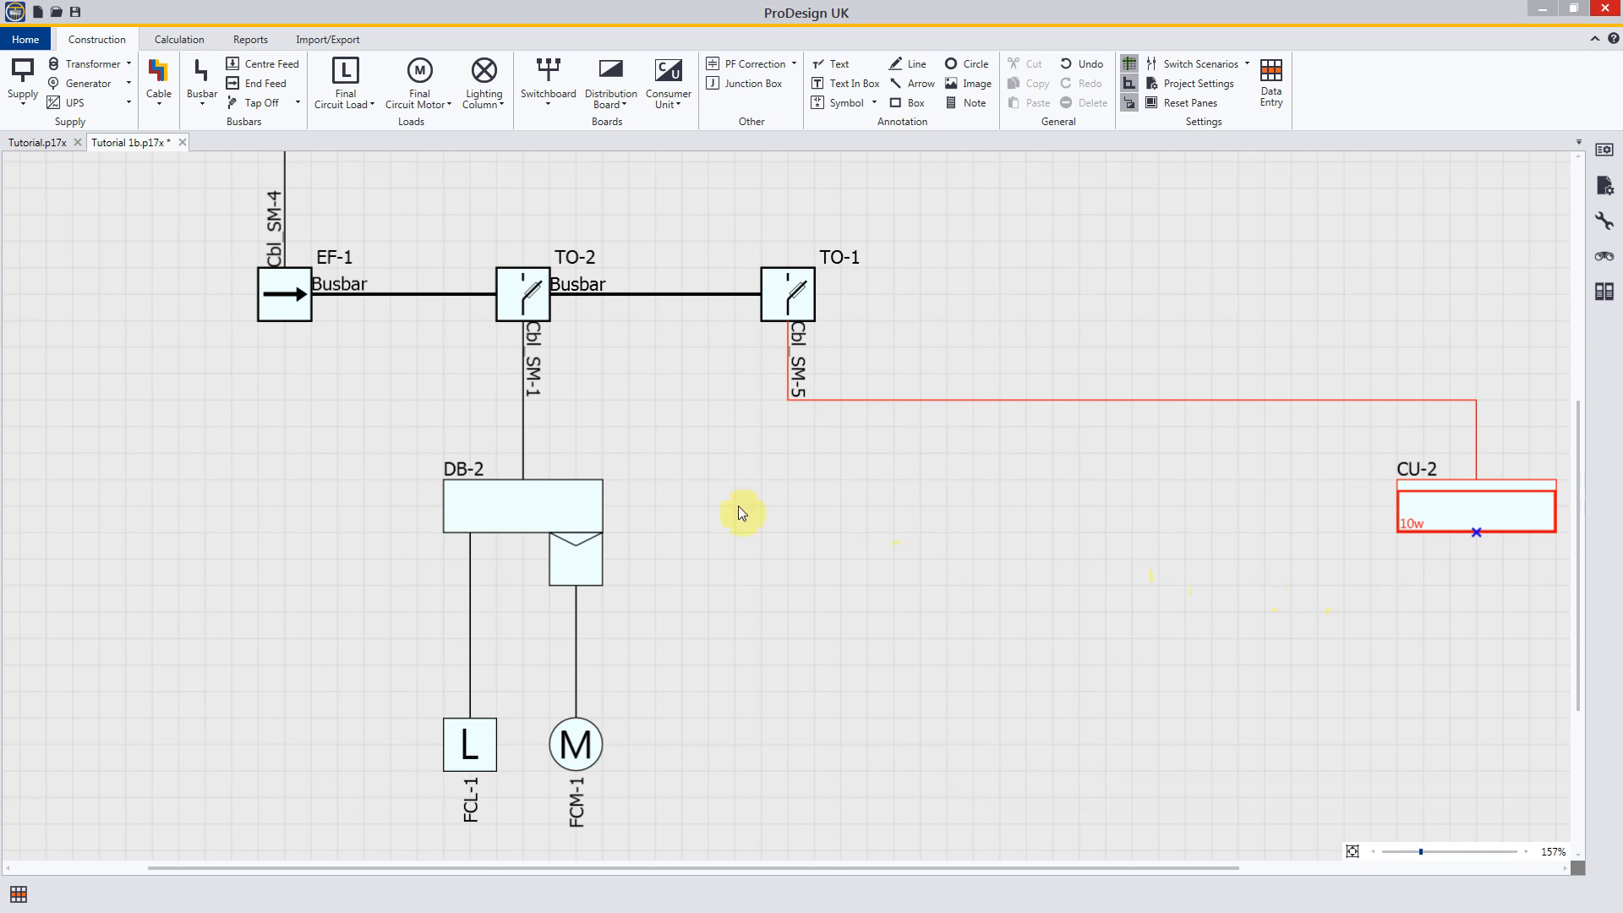
Step: Widen distribution board DB-2 horizontally towards consumer unit CU-2, stopping just short of it
click(583, 505)
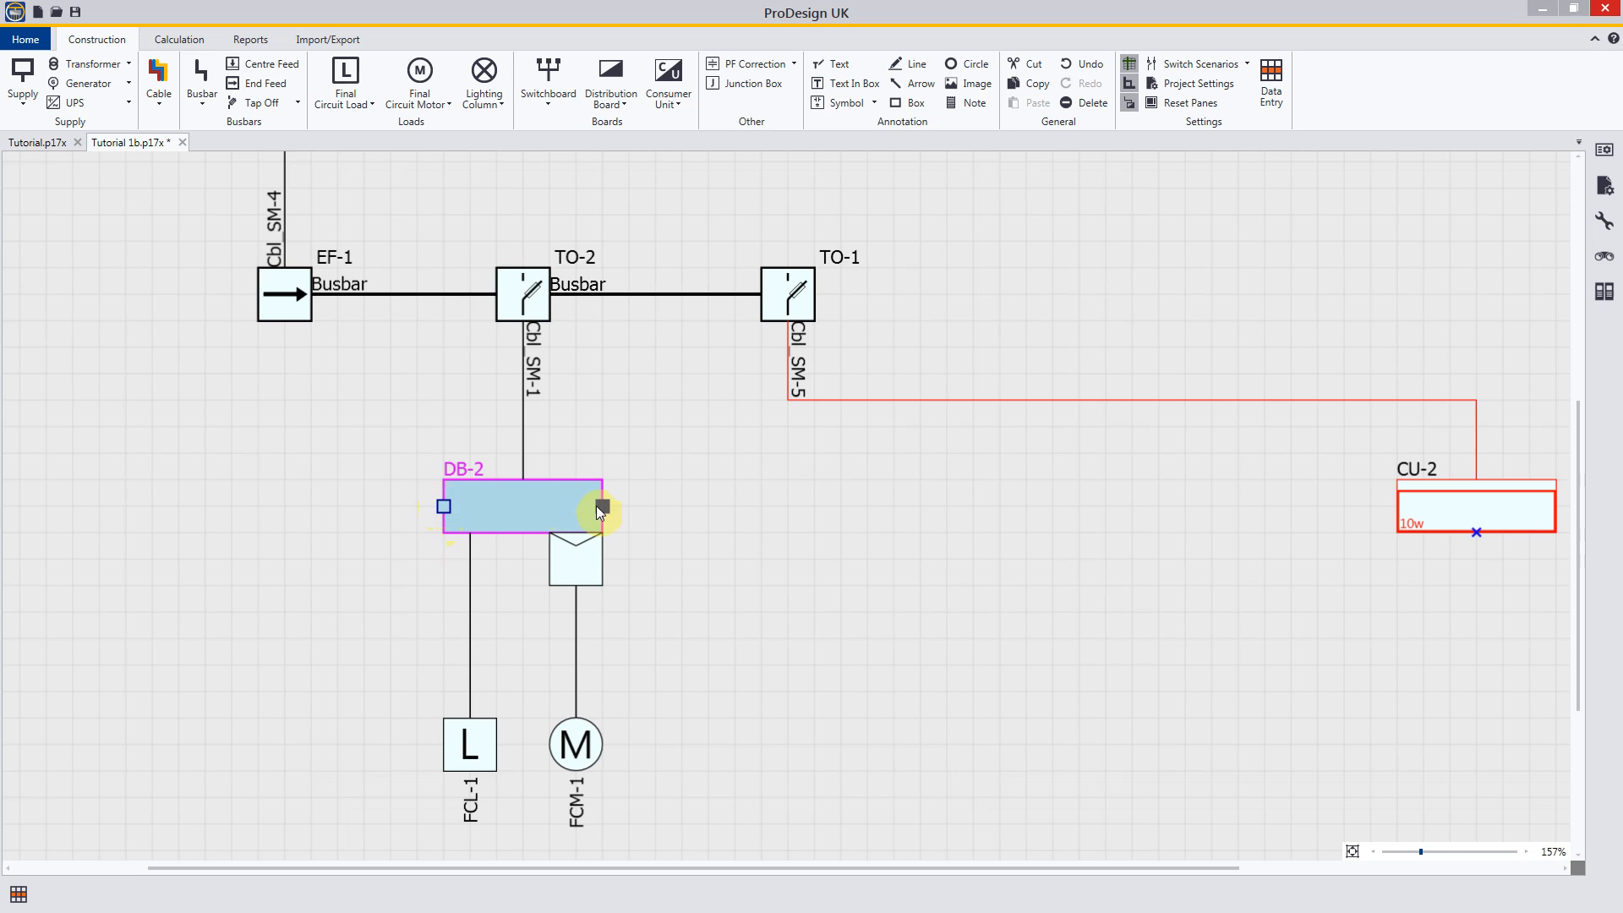
drag(603, 507, 1336, 503)
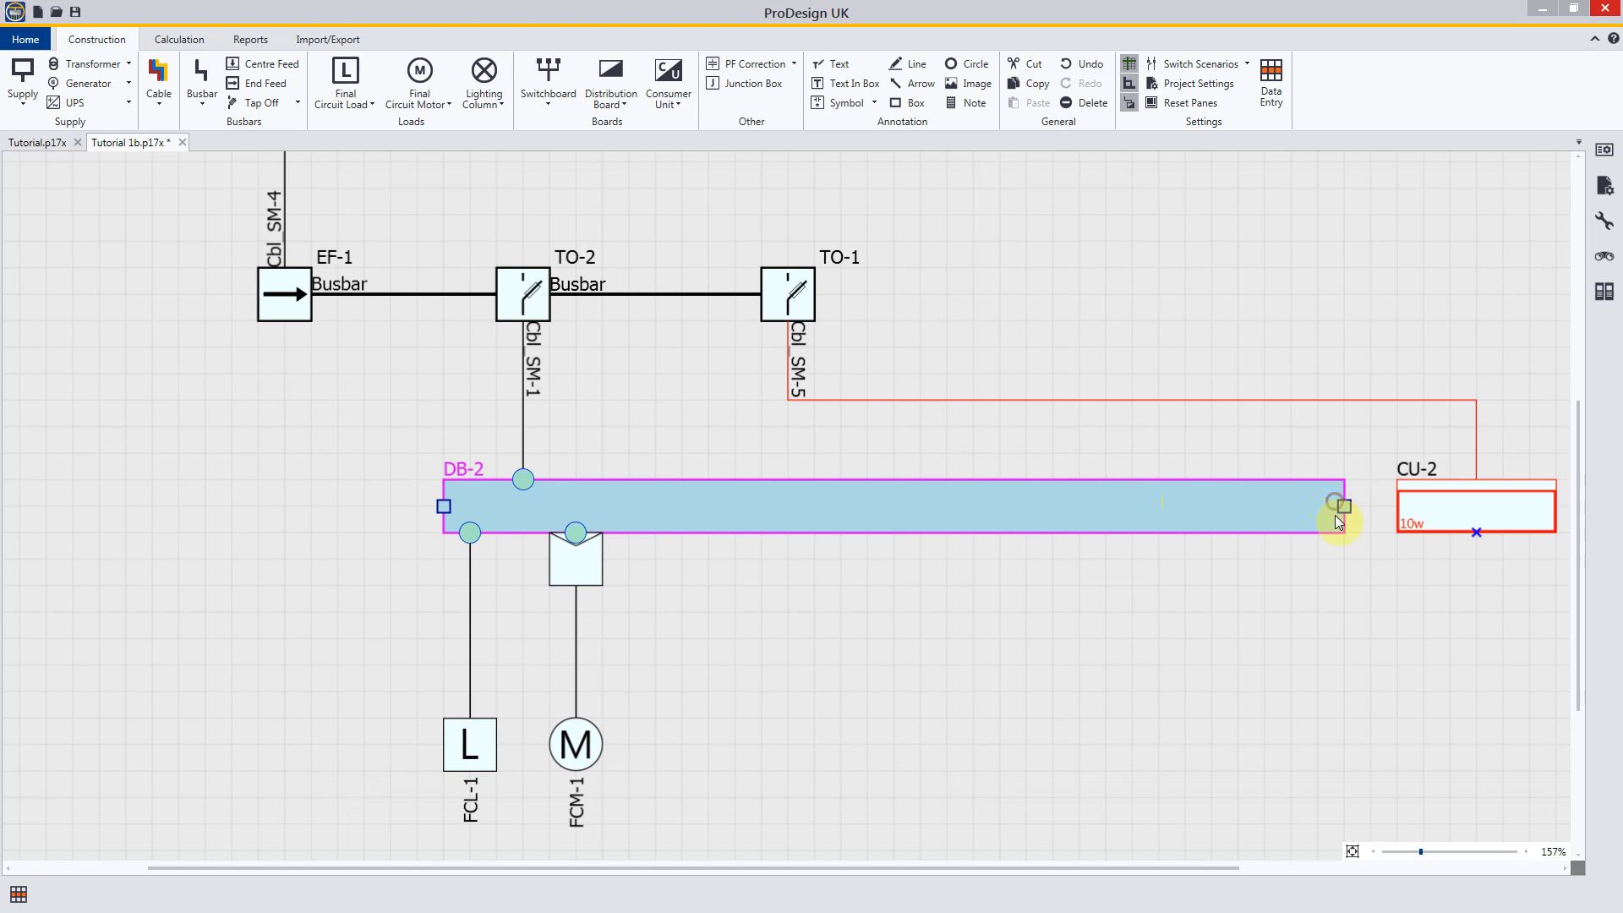
click(934, 606)
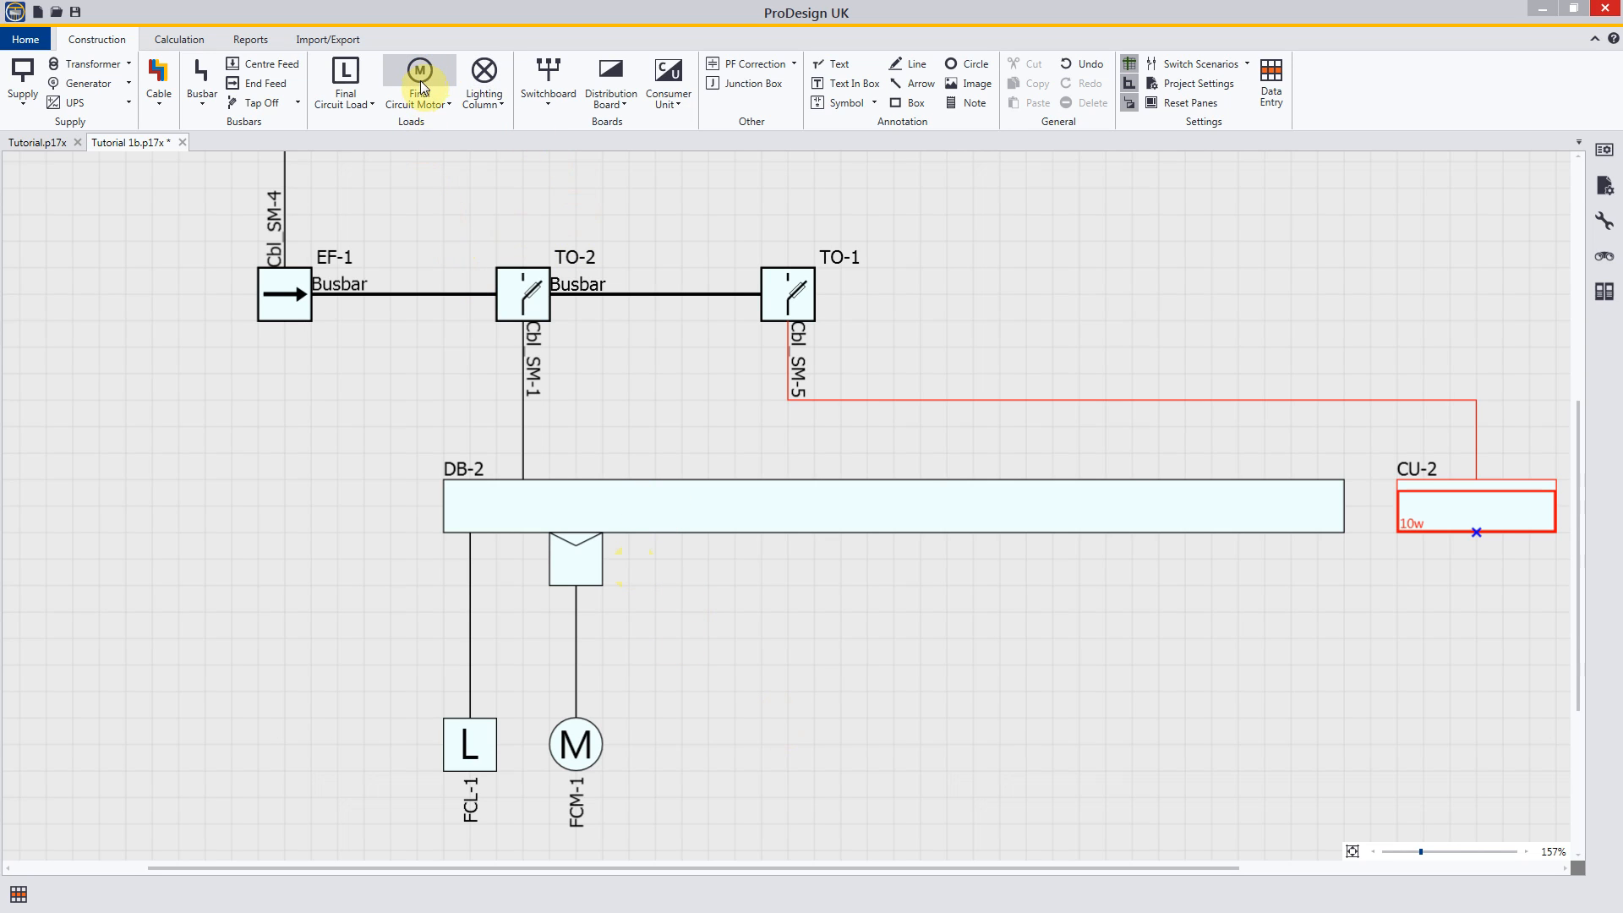
Step: Copy motor circuit FCM-1 and paste the duplicate onto the underside of DB-2 beside the original
click(578, 668)
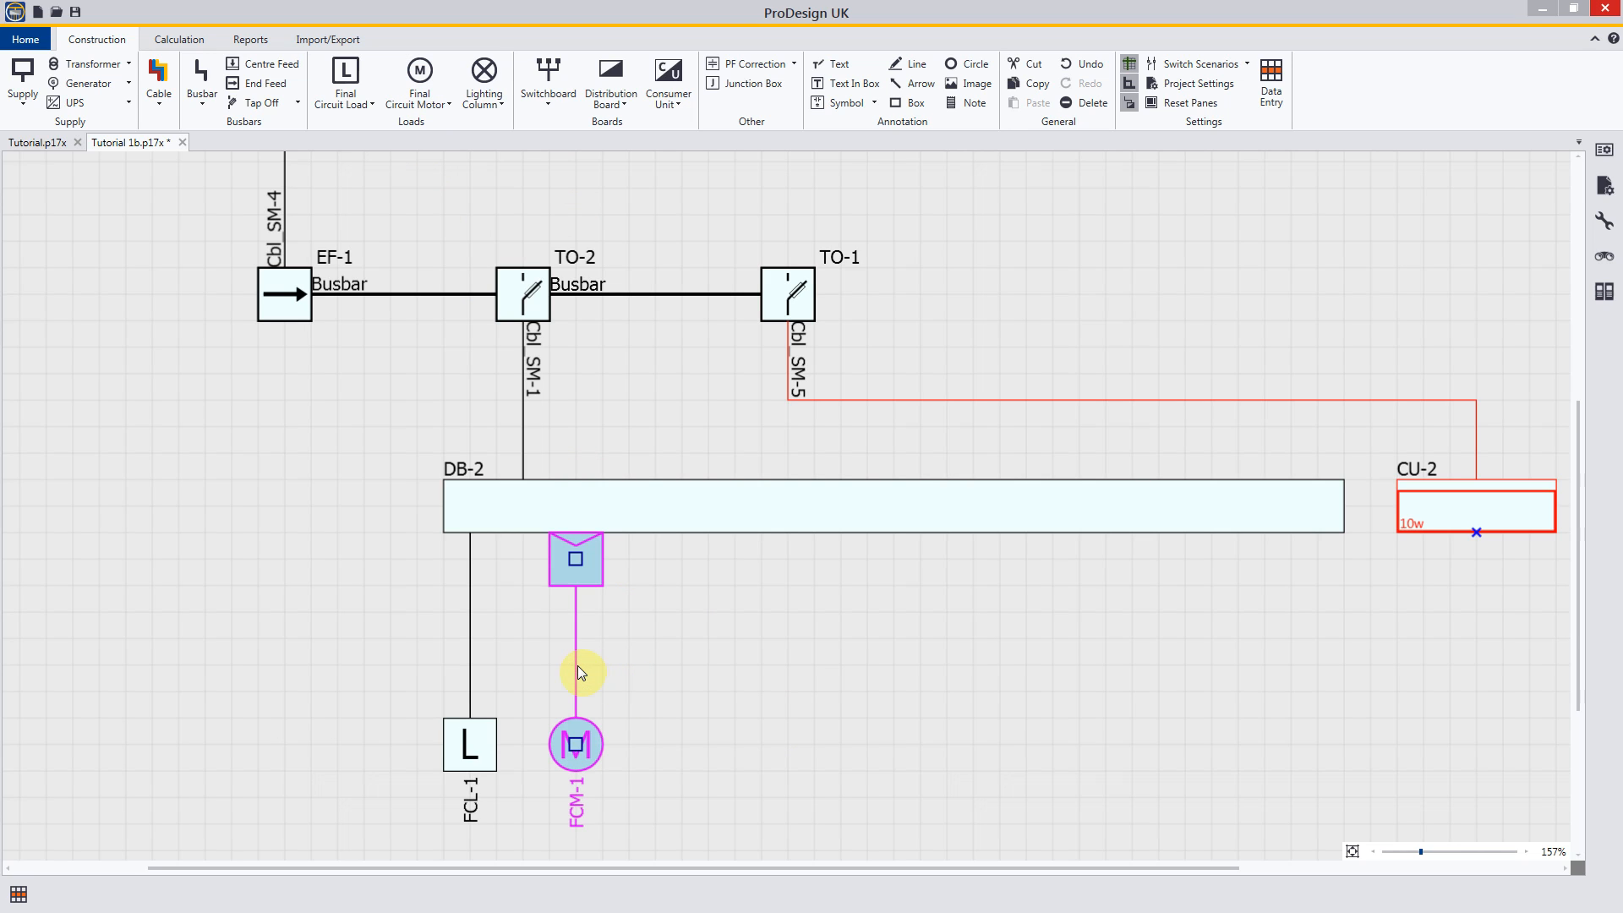
right_click(577, 666)
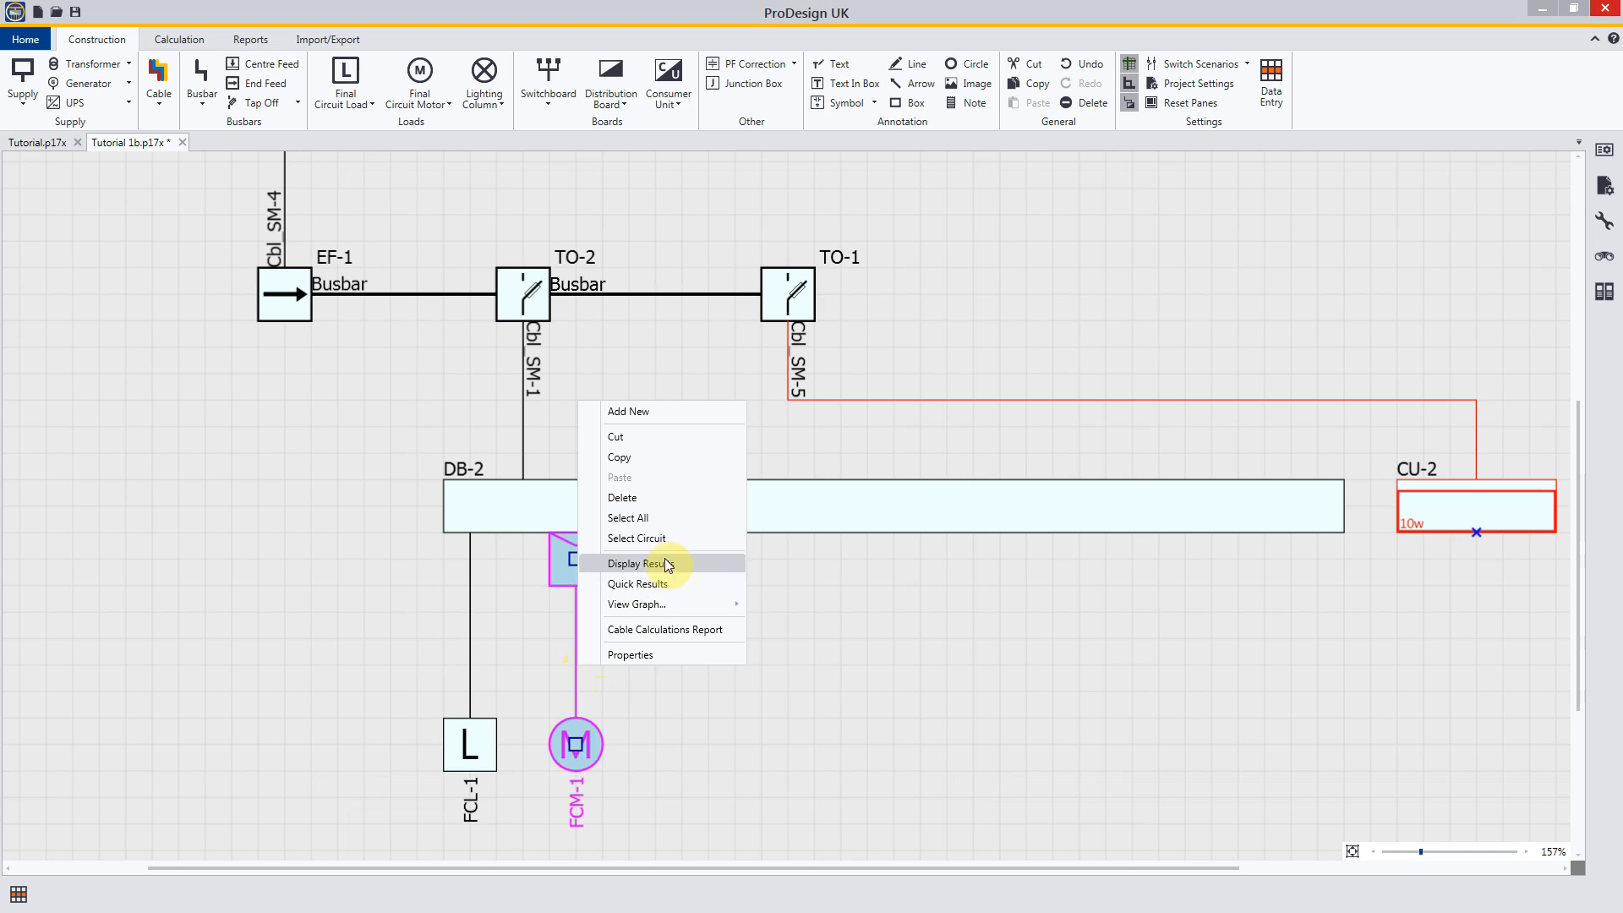
click(627, 457)
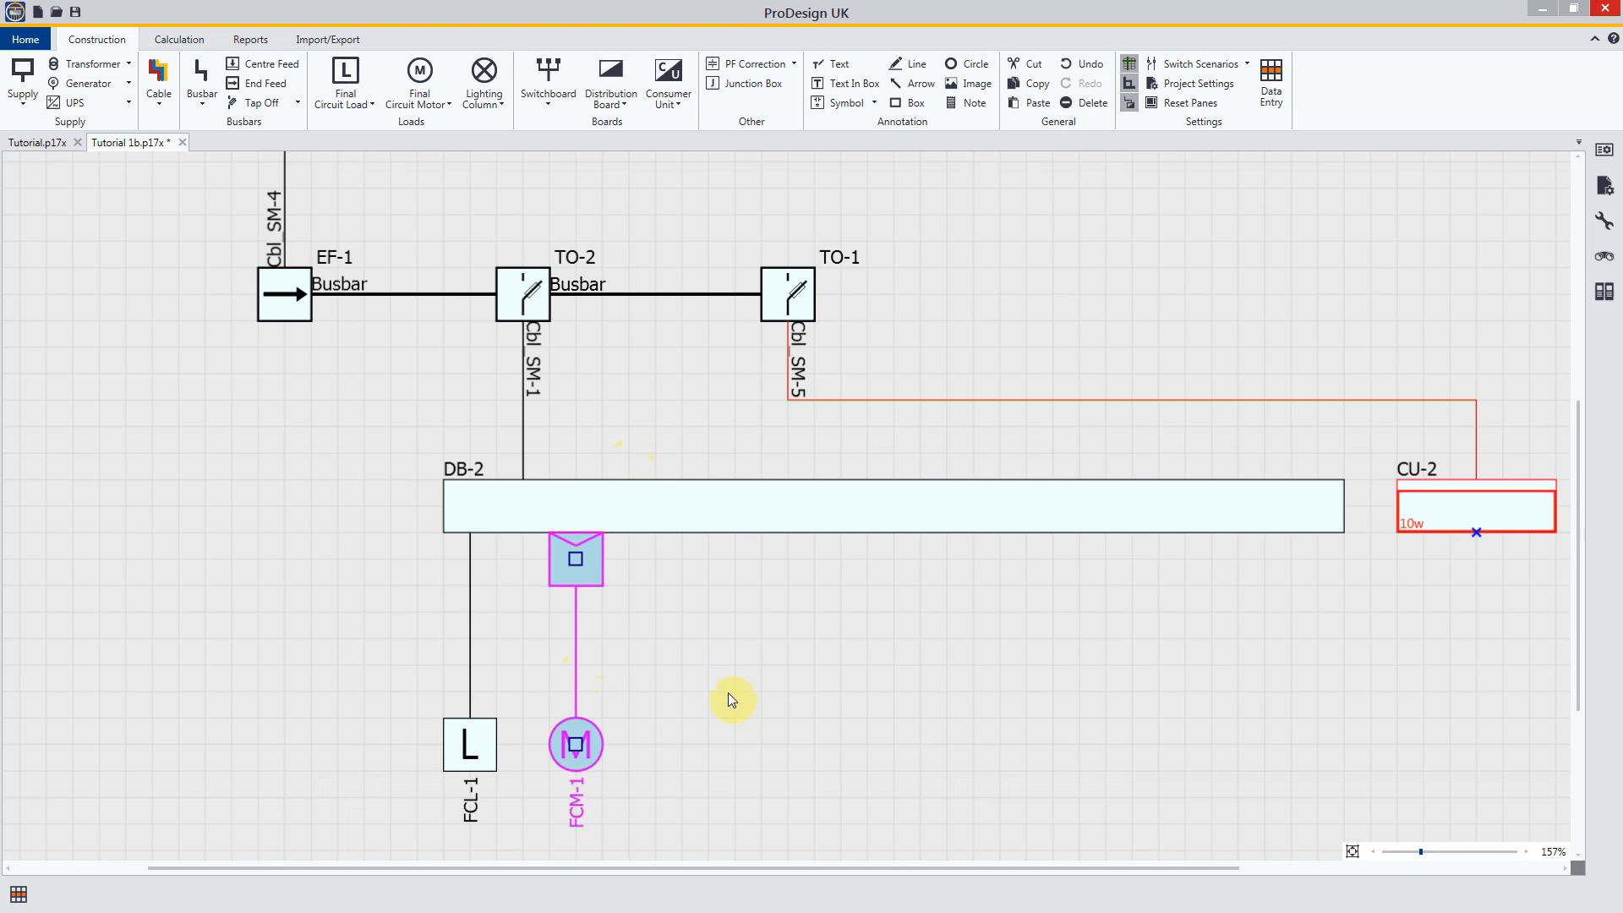
right_click(682, 666)
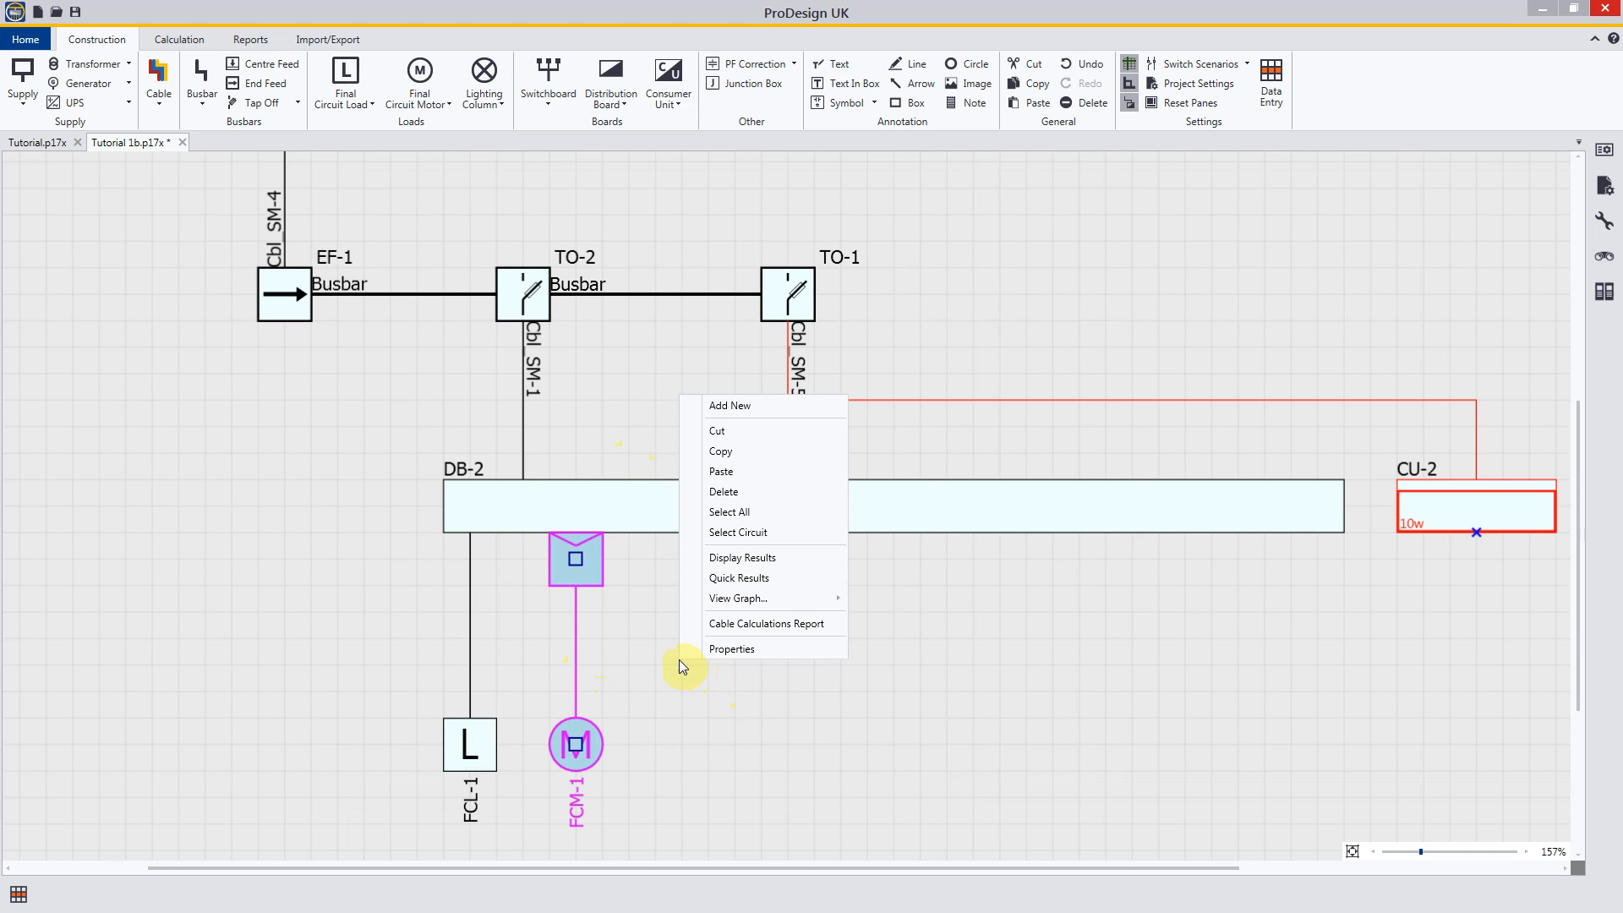
click(722, 471)
drag(724, 545, 700, 589)
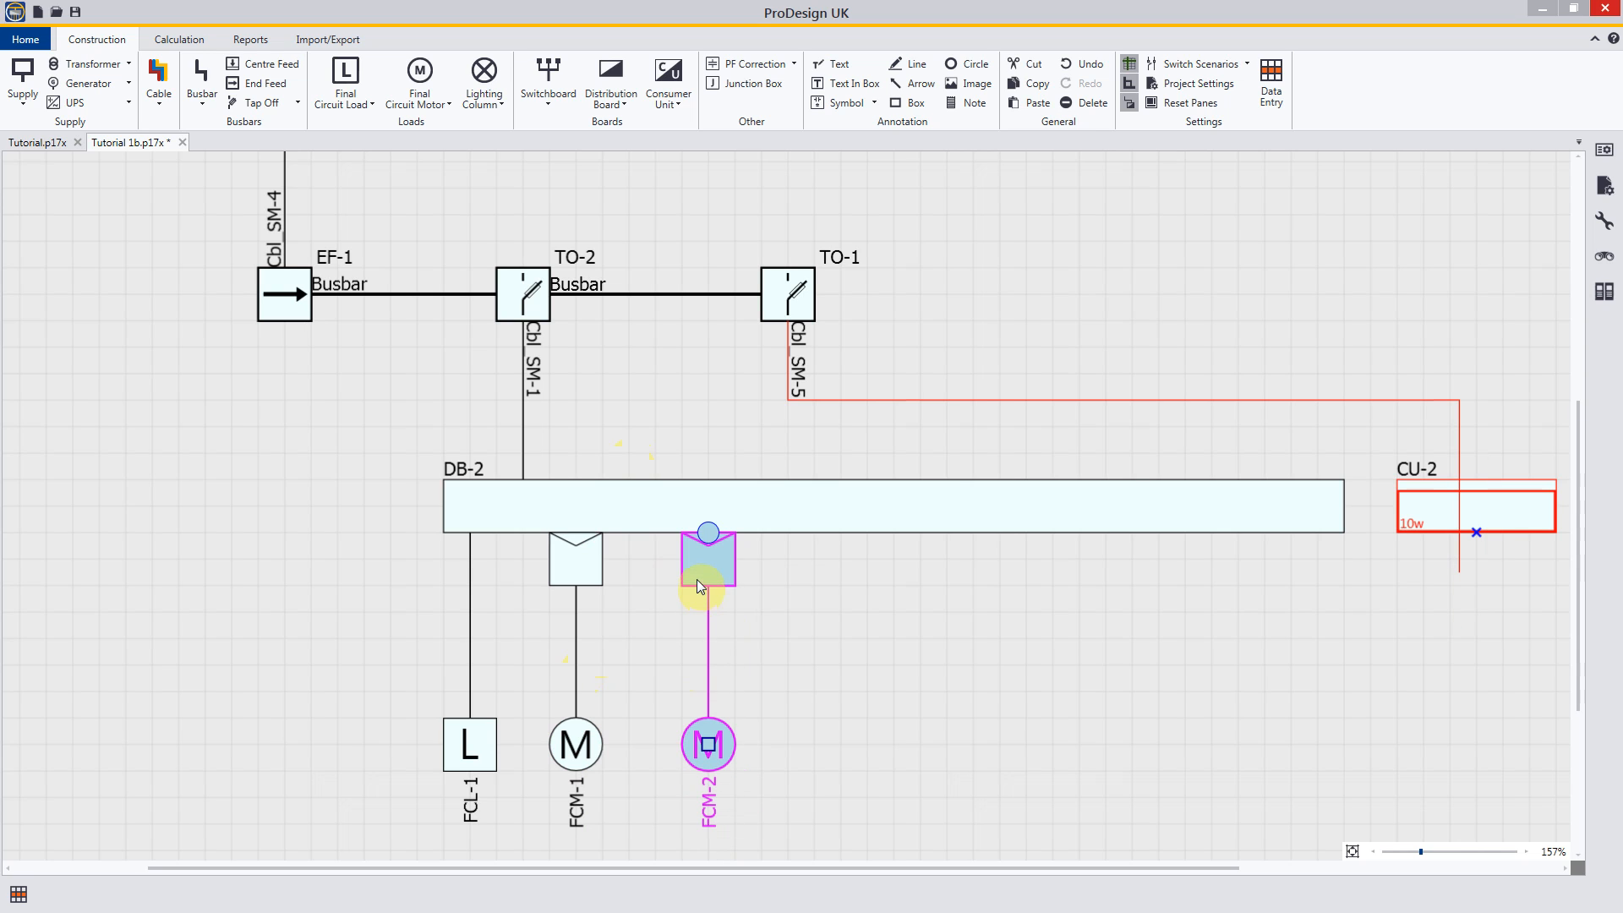
Step: Paste two more copies of the motor circuit along the underside of DB-2, evenly spaced after FCM-2
right_click(812, 594)
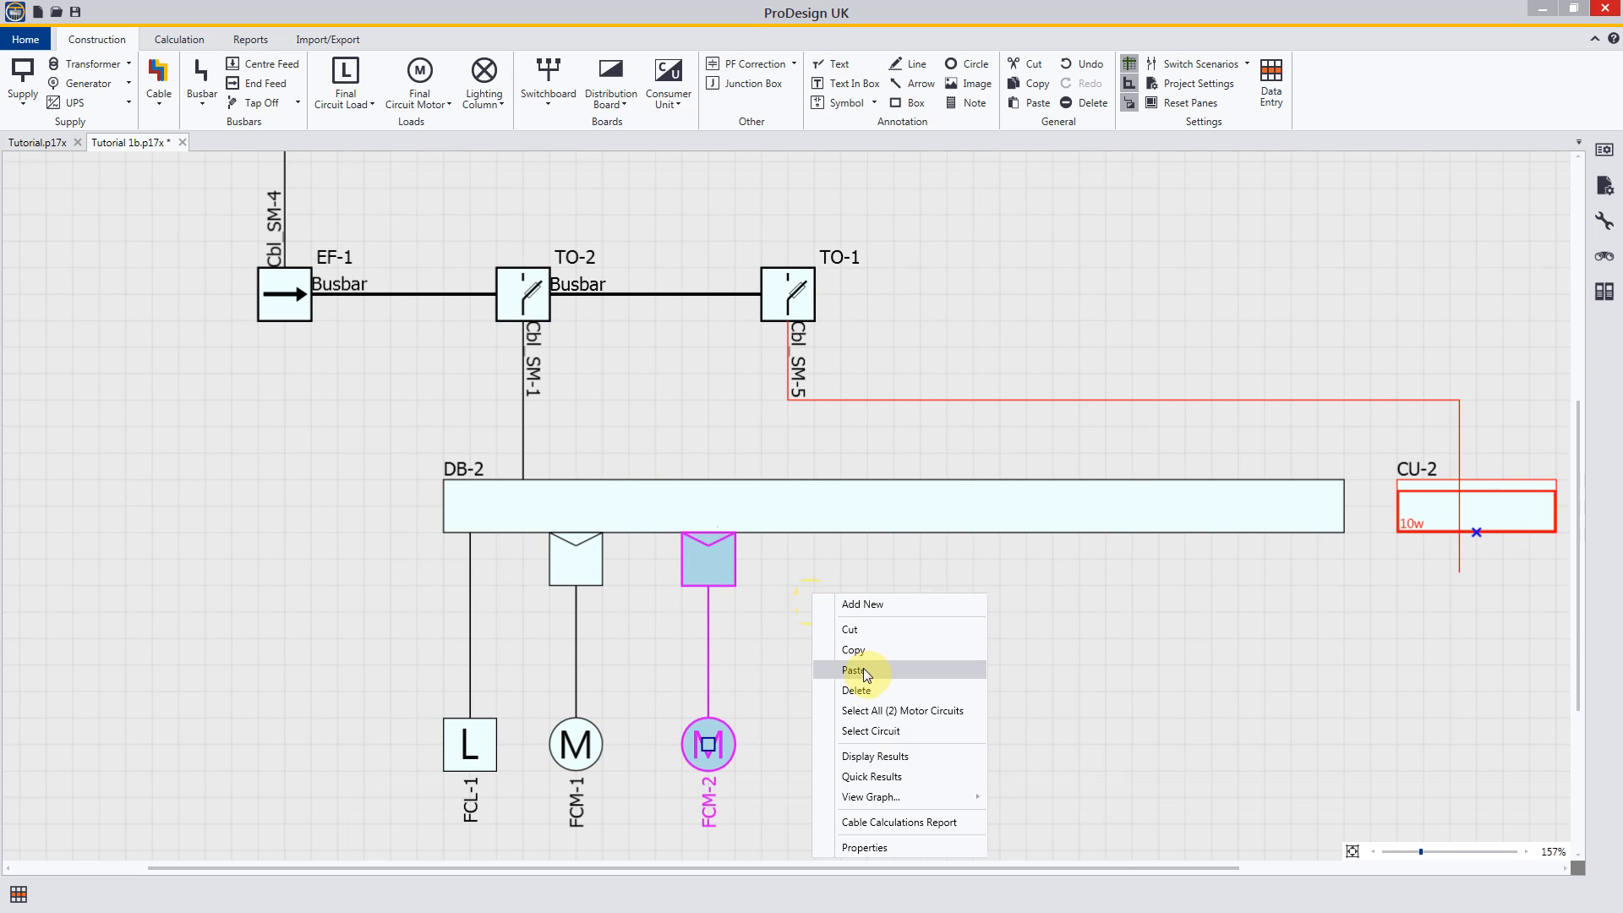
click(864, 668)
click(840, 571)
right_click(951, 585)
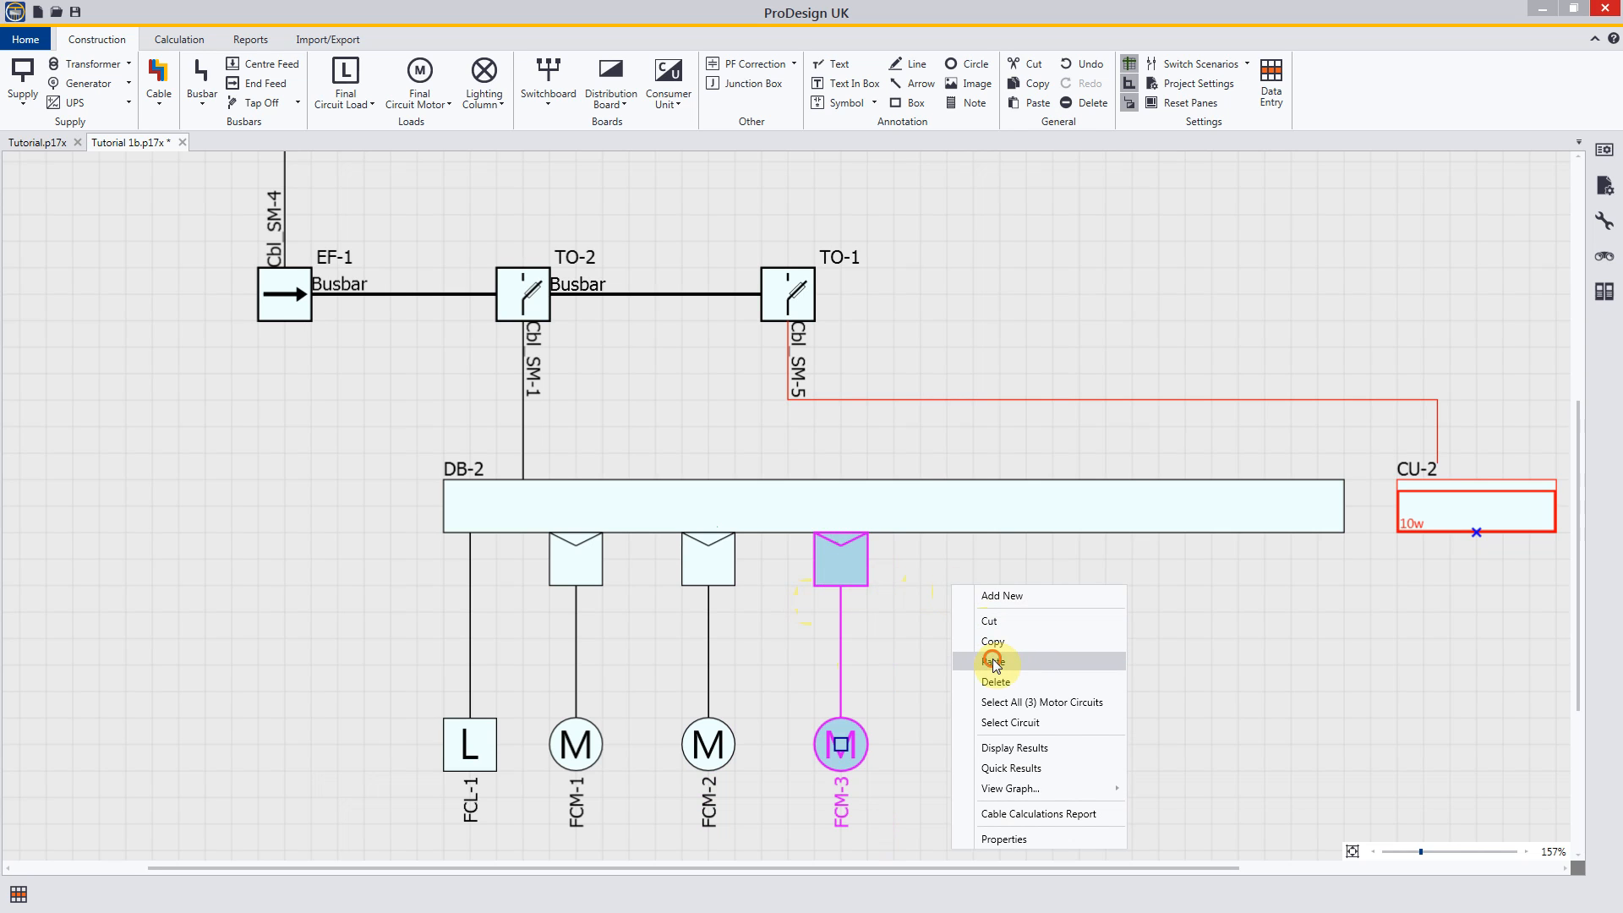
click(995, 661)
click(967, 576)
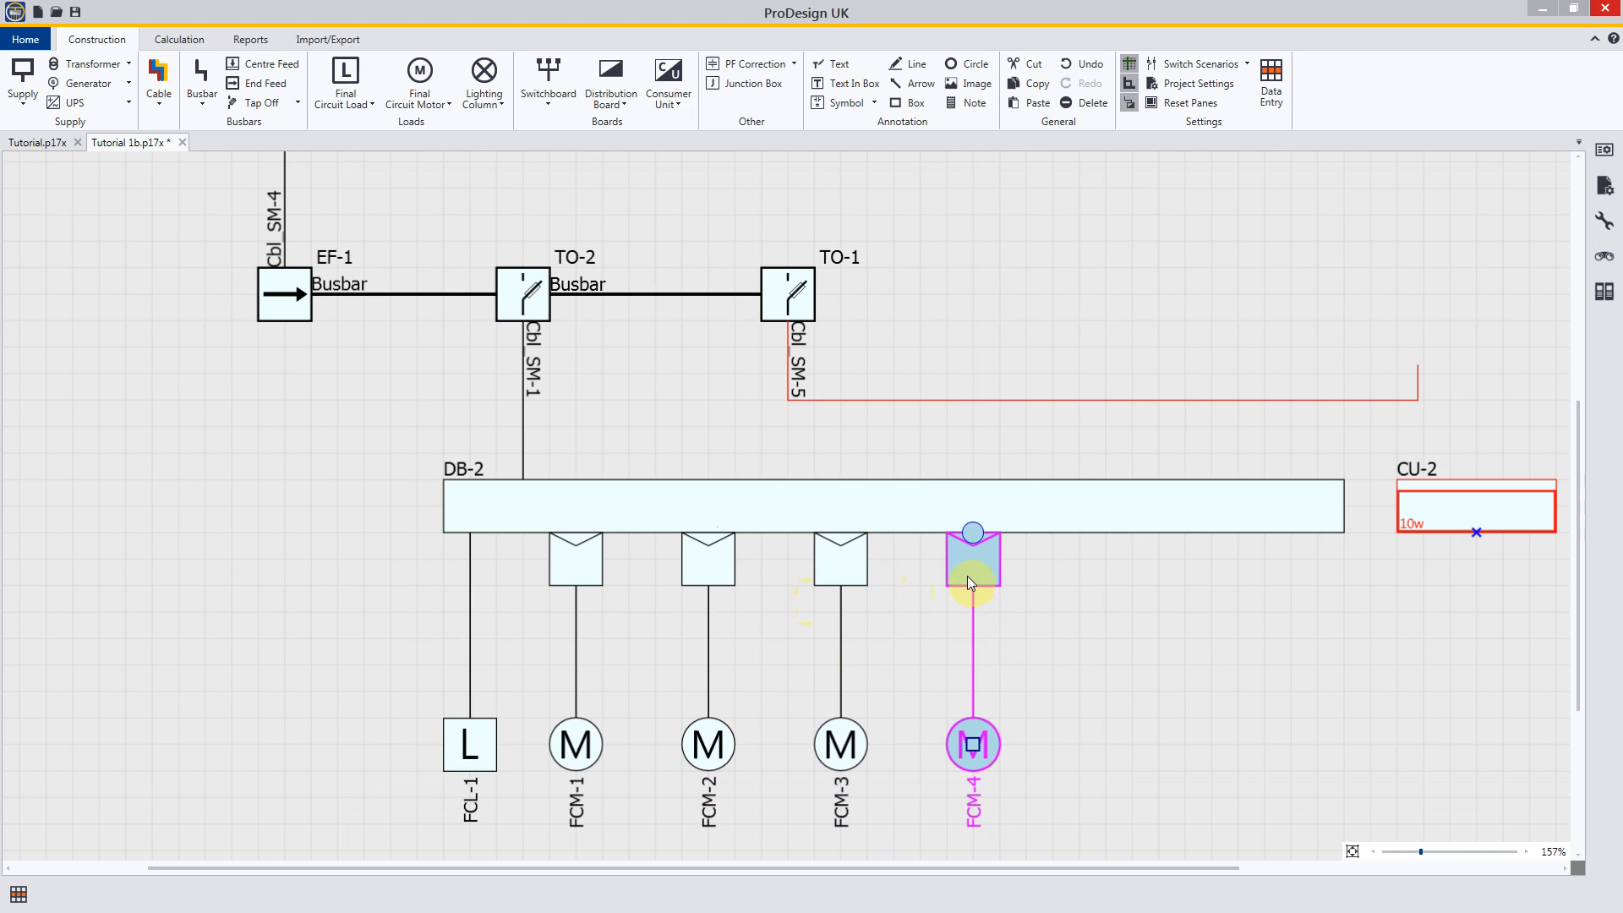
right_click(1079, 617)
click(1053, 622)
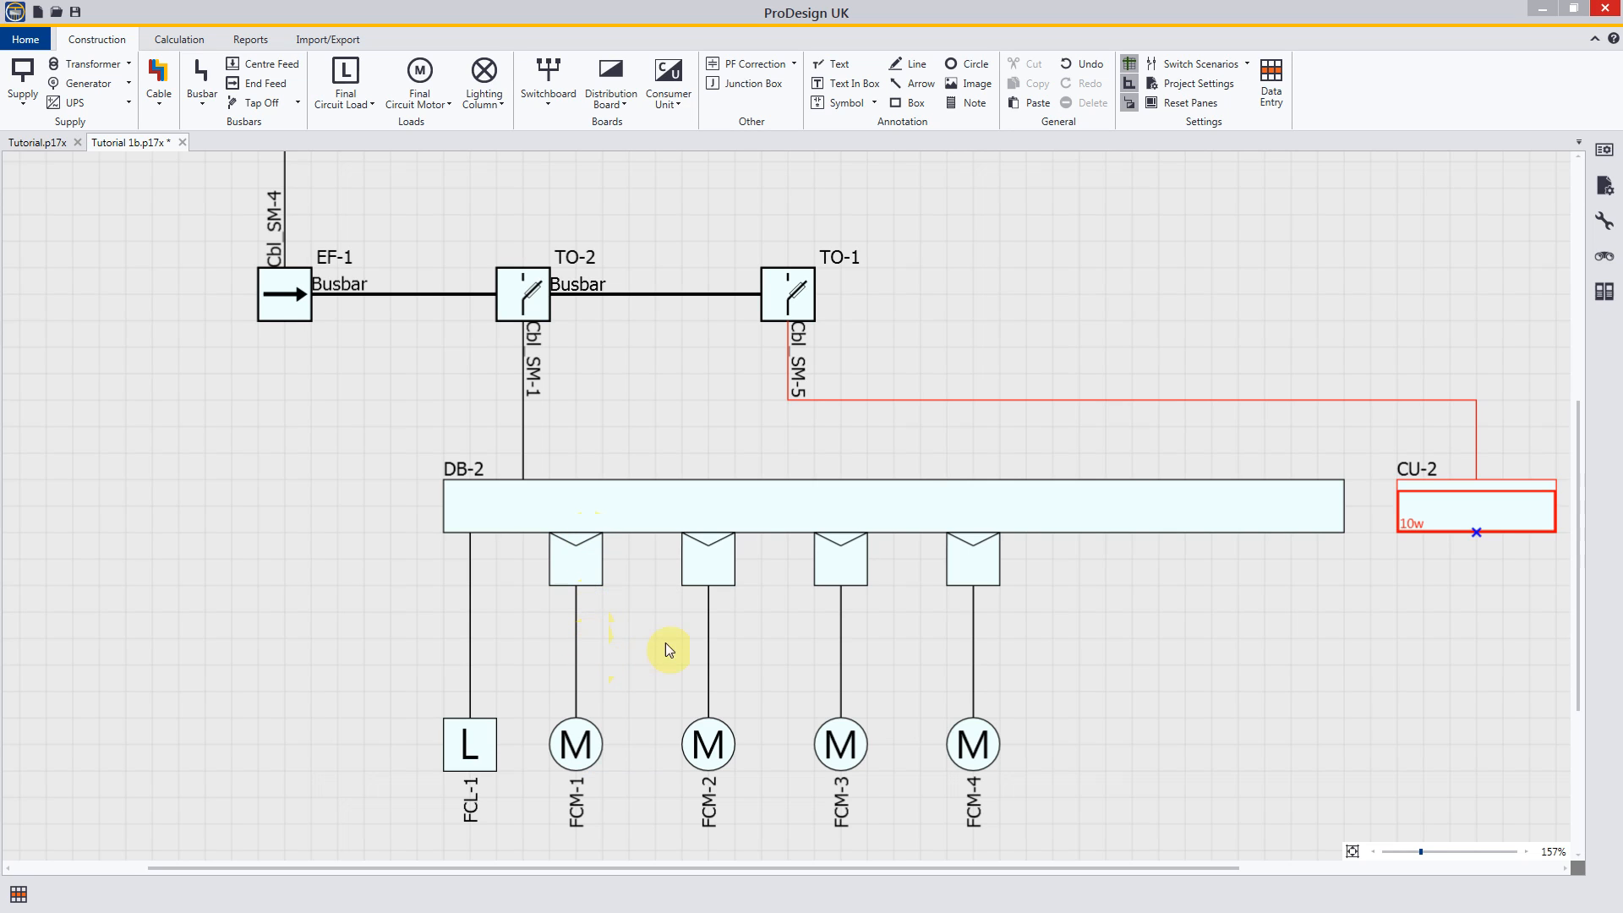
Step: Set the starter position of motor circuit FCM-2 to Between Board and Motor
double_click(707, 646)
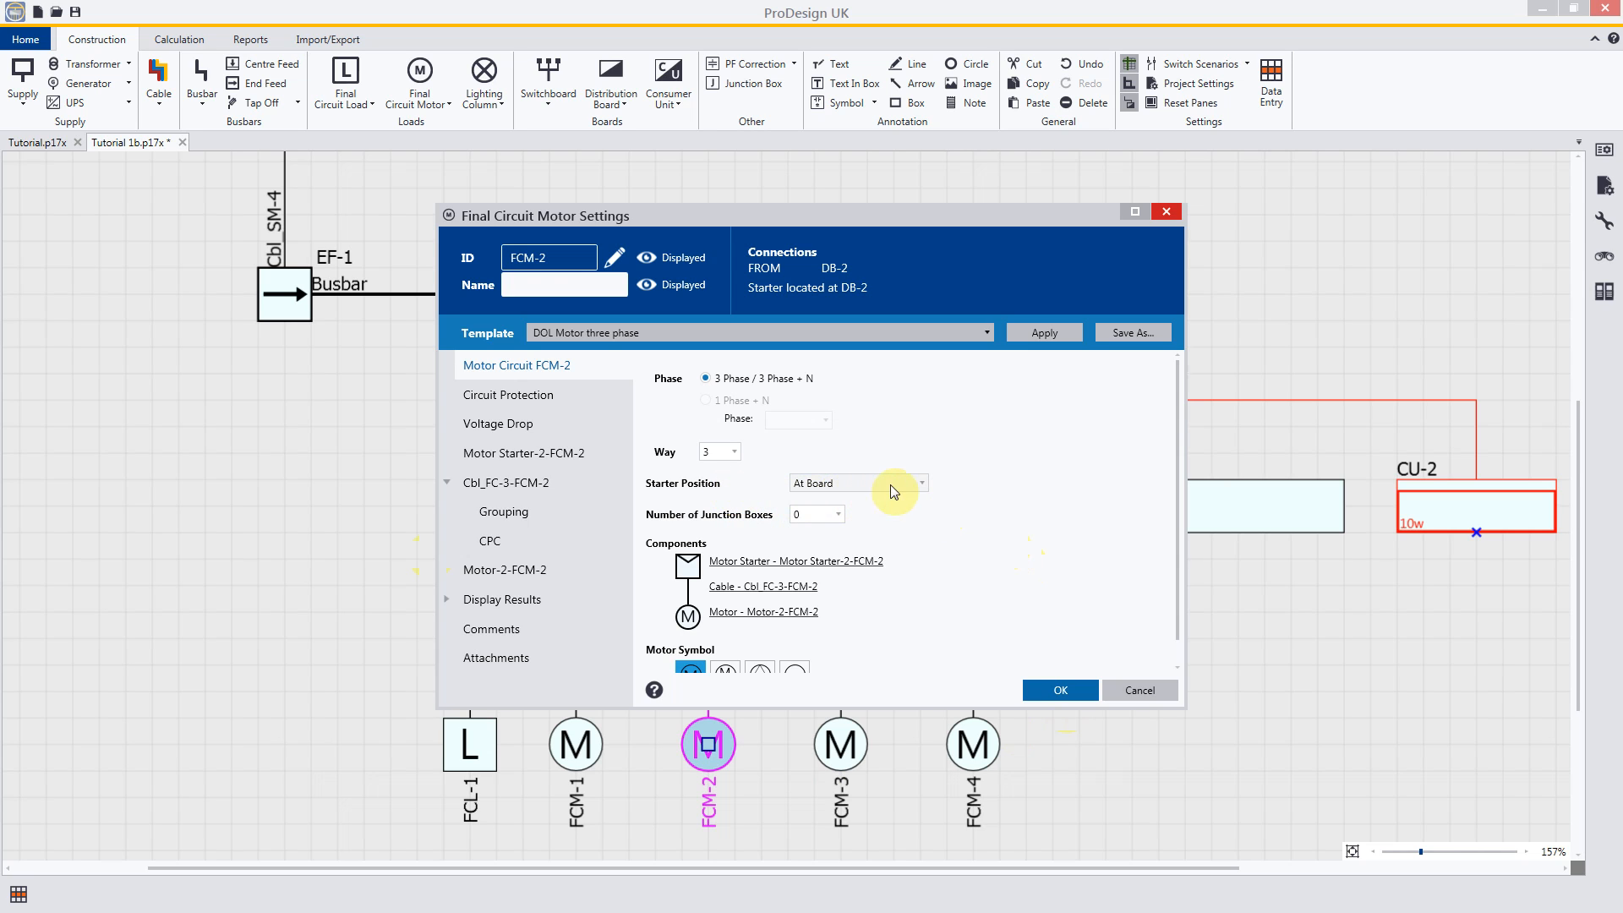
click(921, 485)
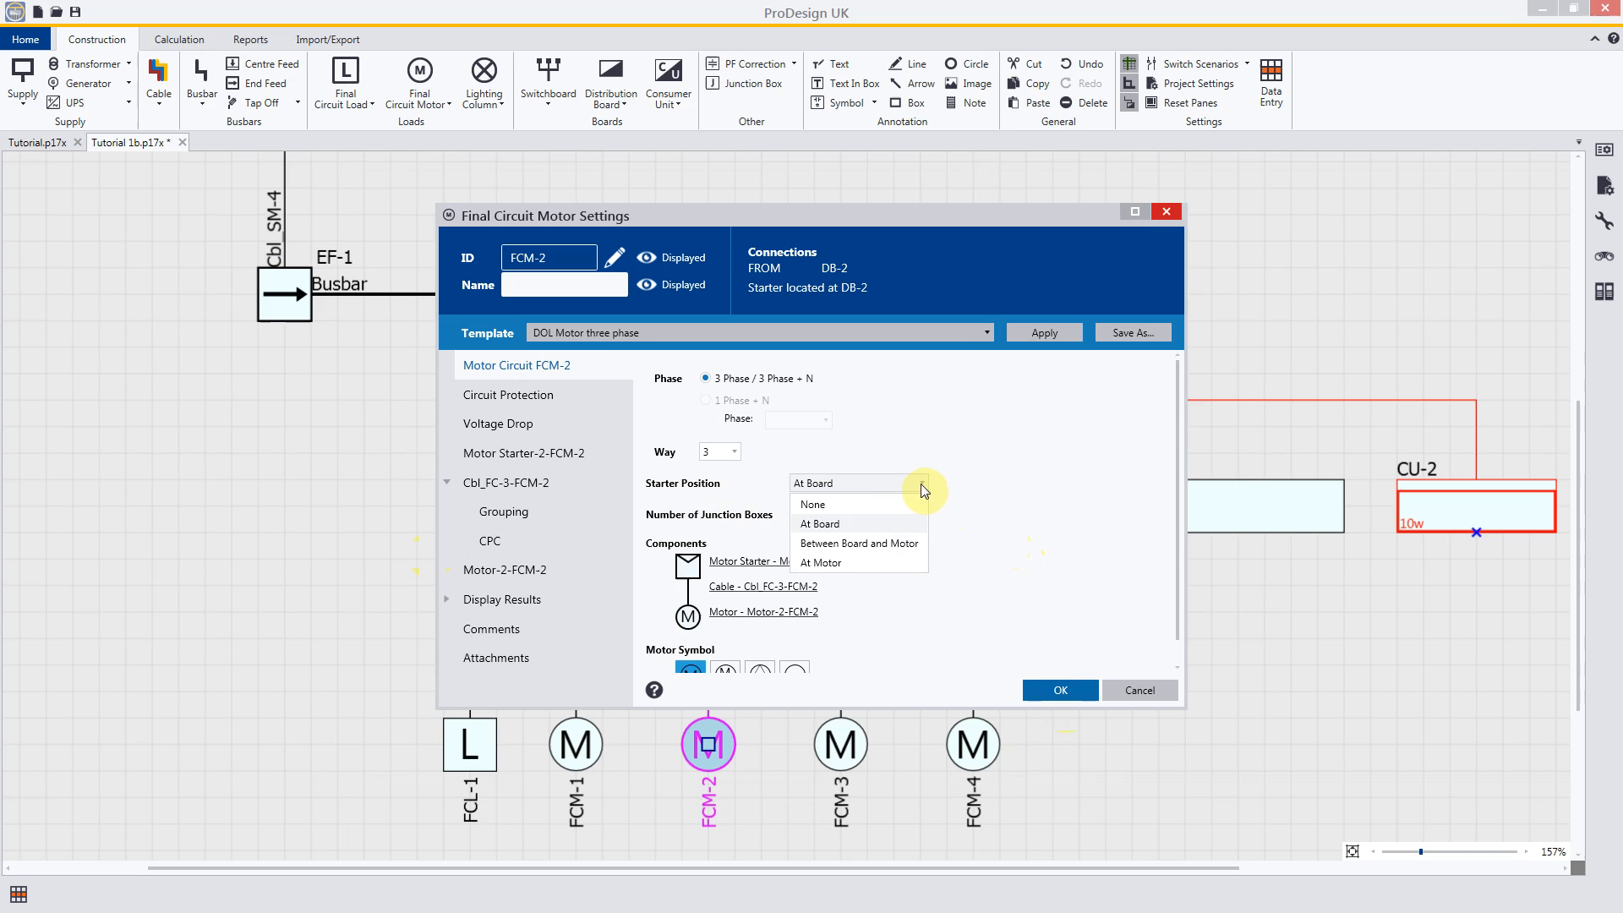
click(886, 544)
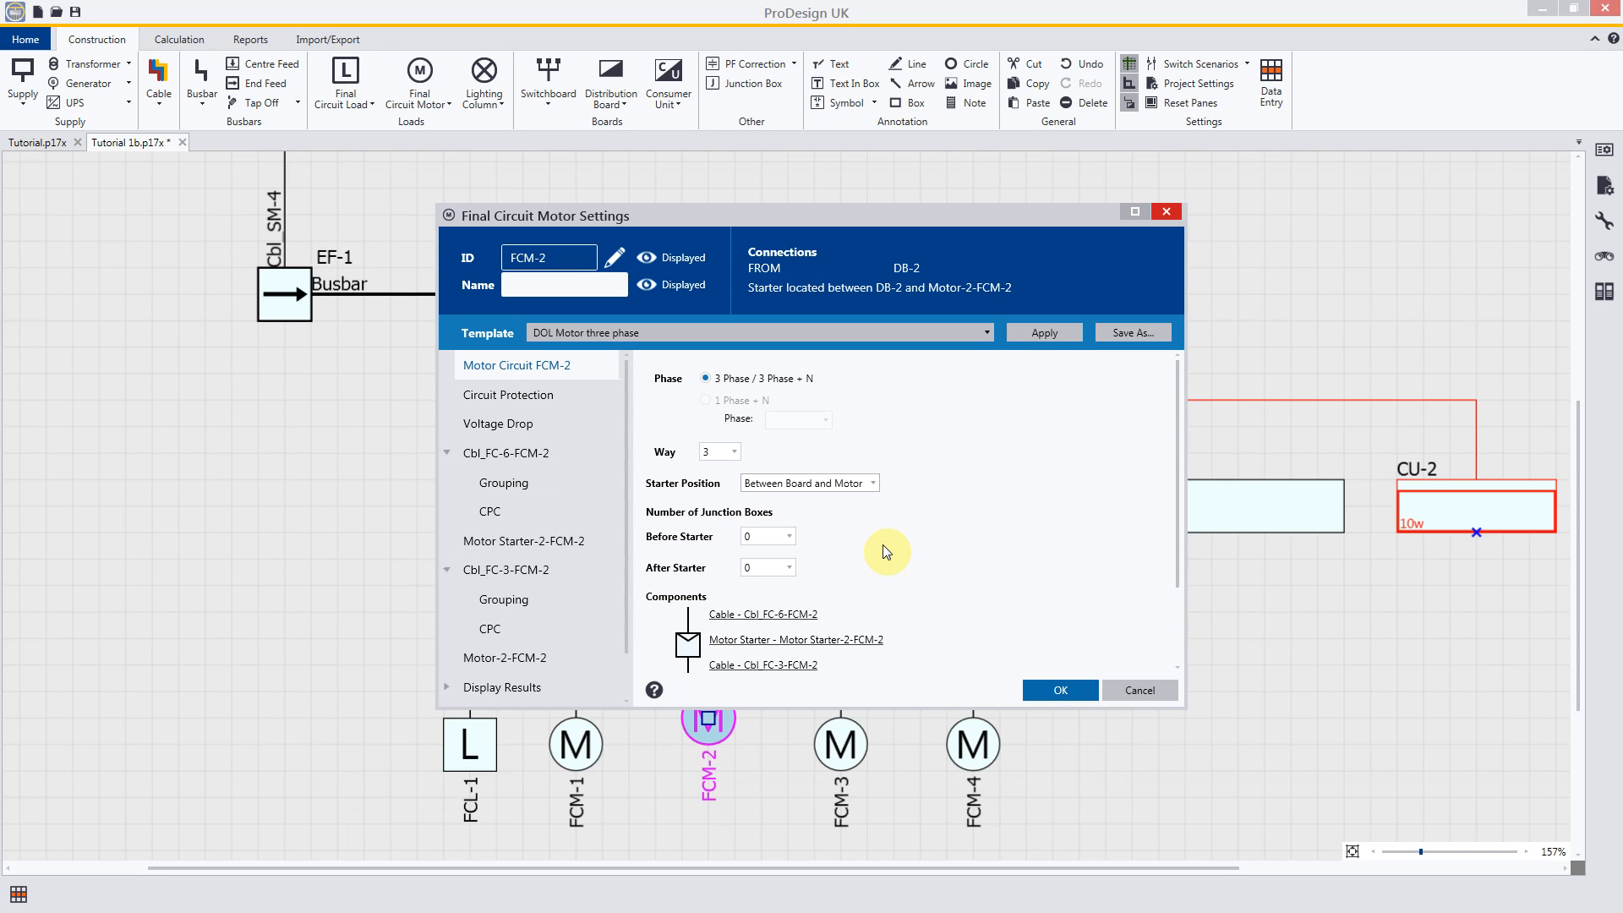
click(1062, 689)
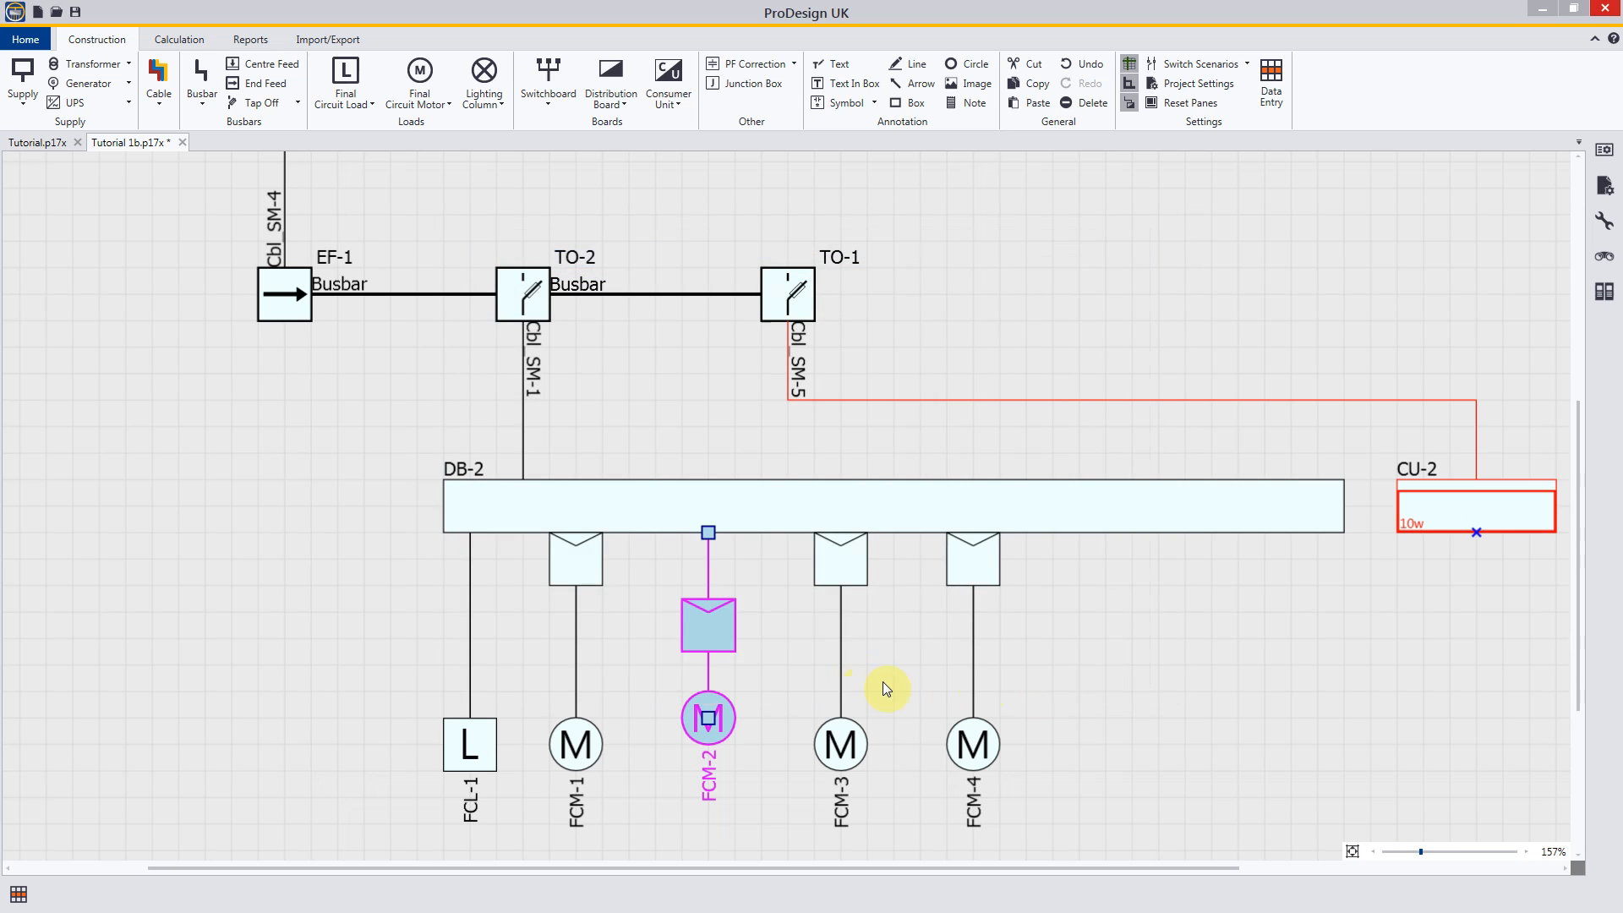
click(771, 628)
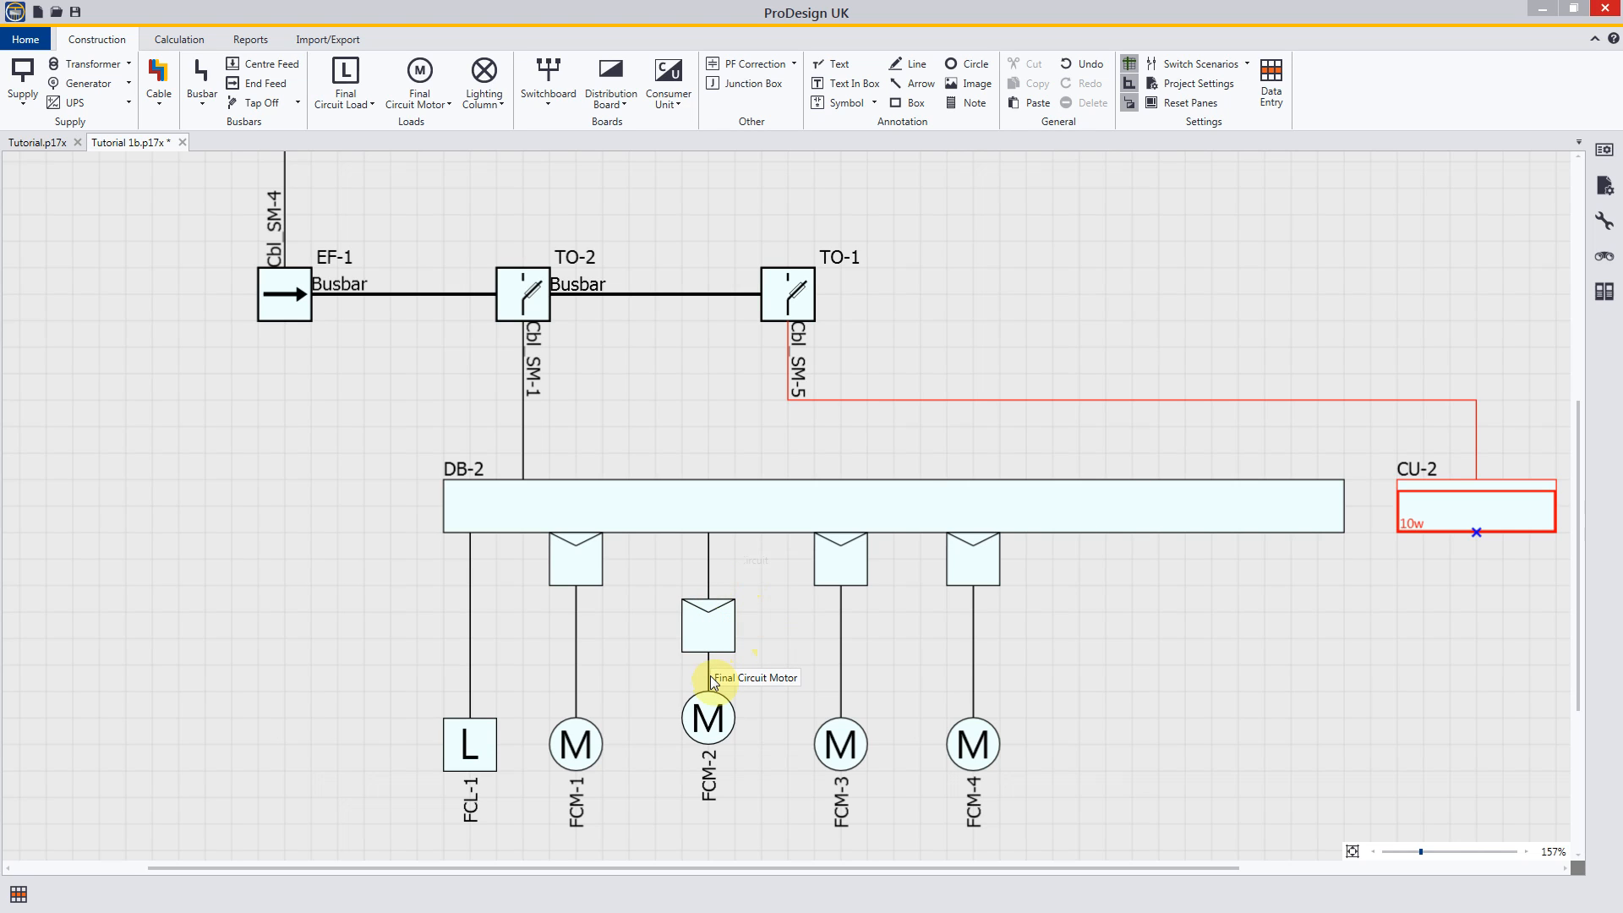
Step: Set the starter position of motor circuit FCM-3 to At Motor
double_click(842, 647)
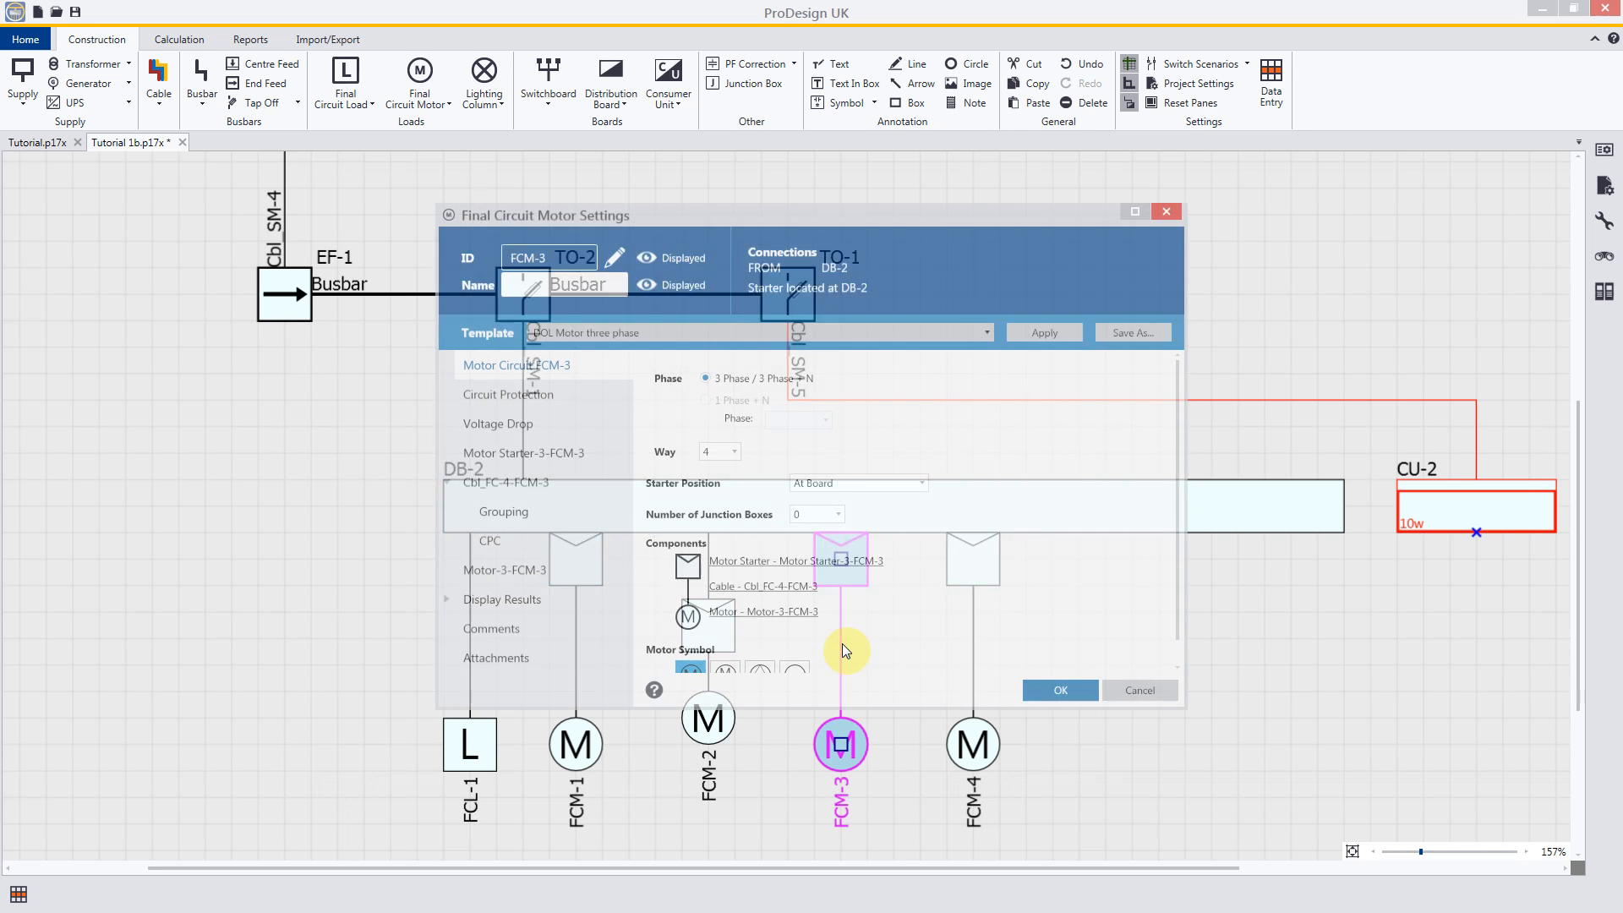
click(920, 489)
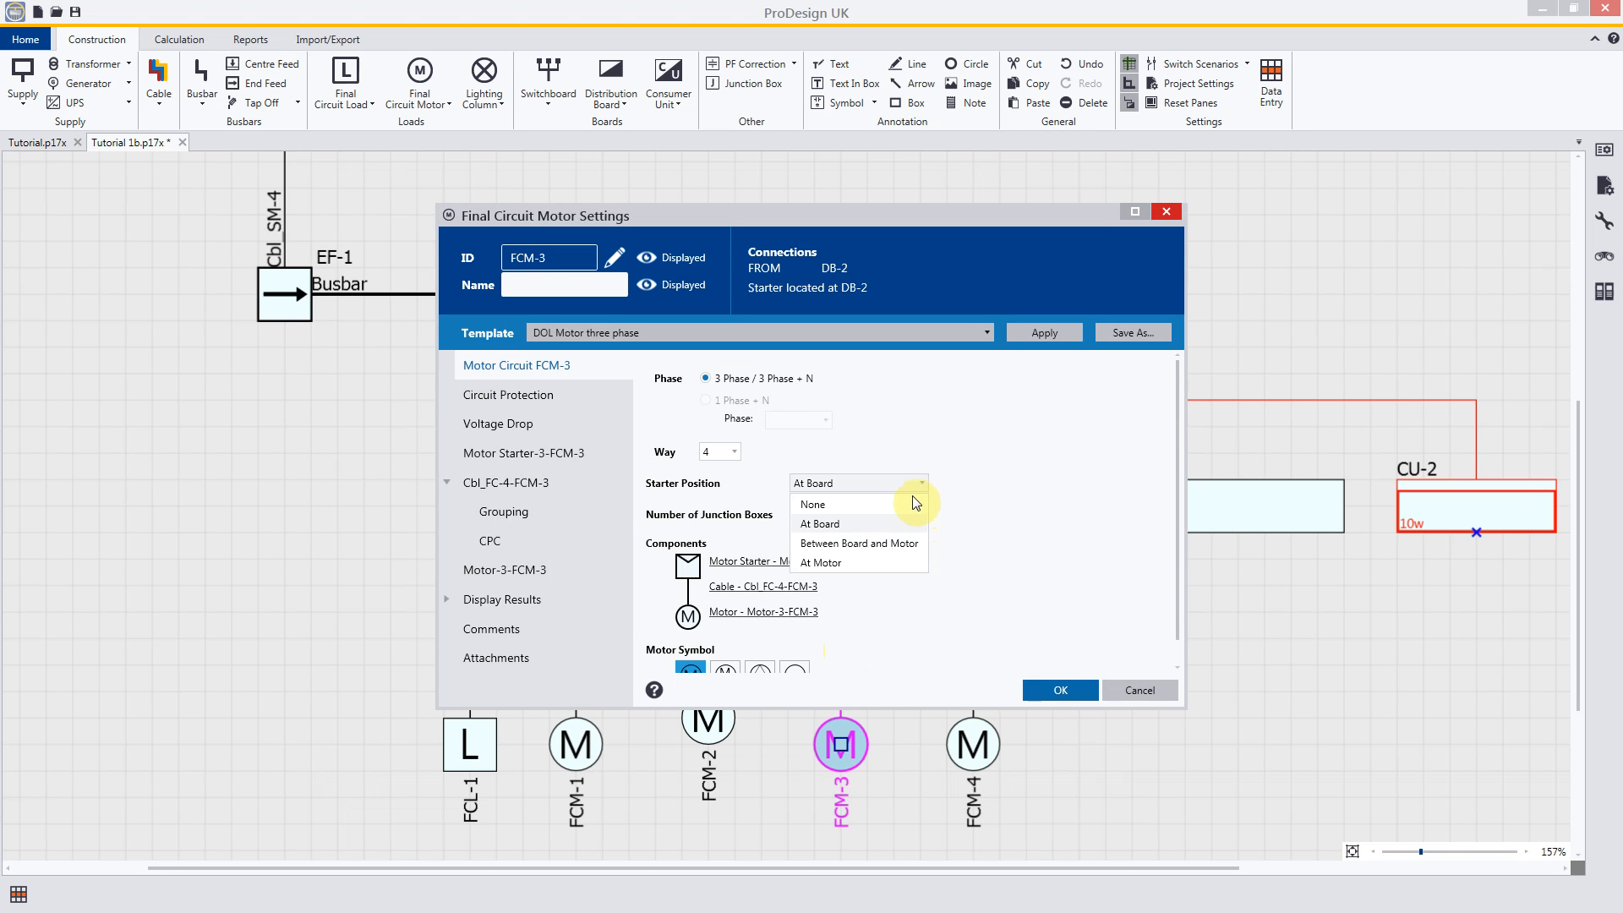
click(864, 563)
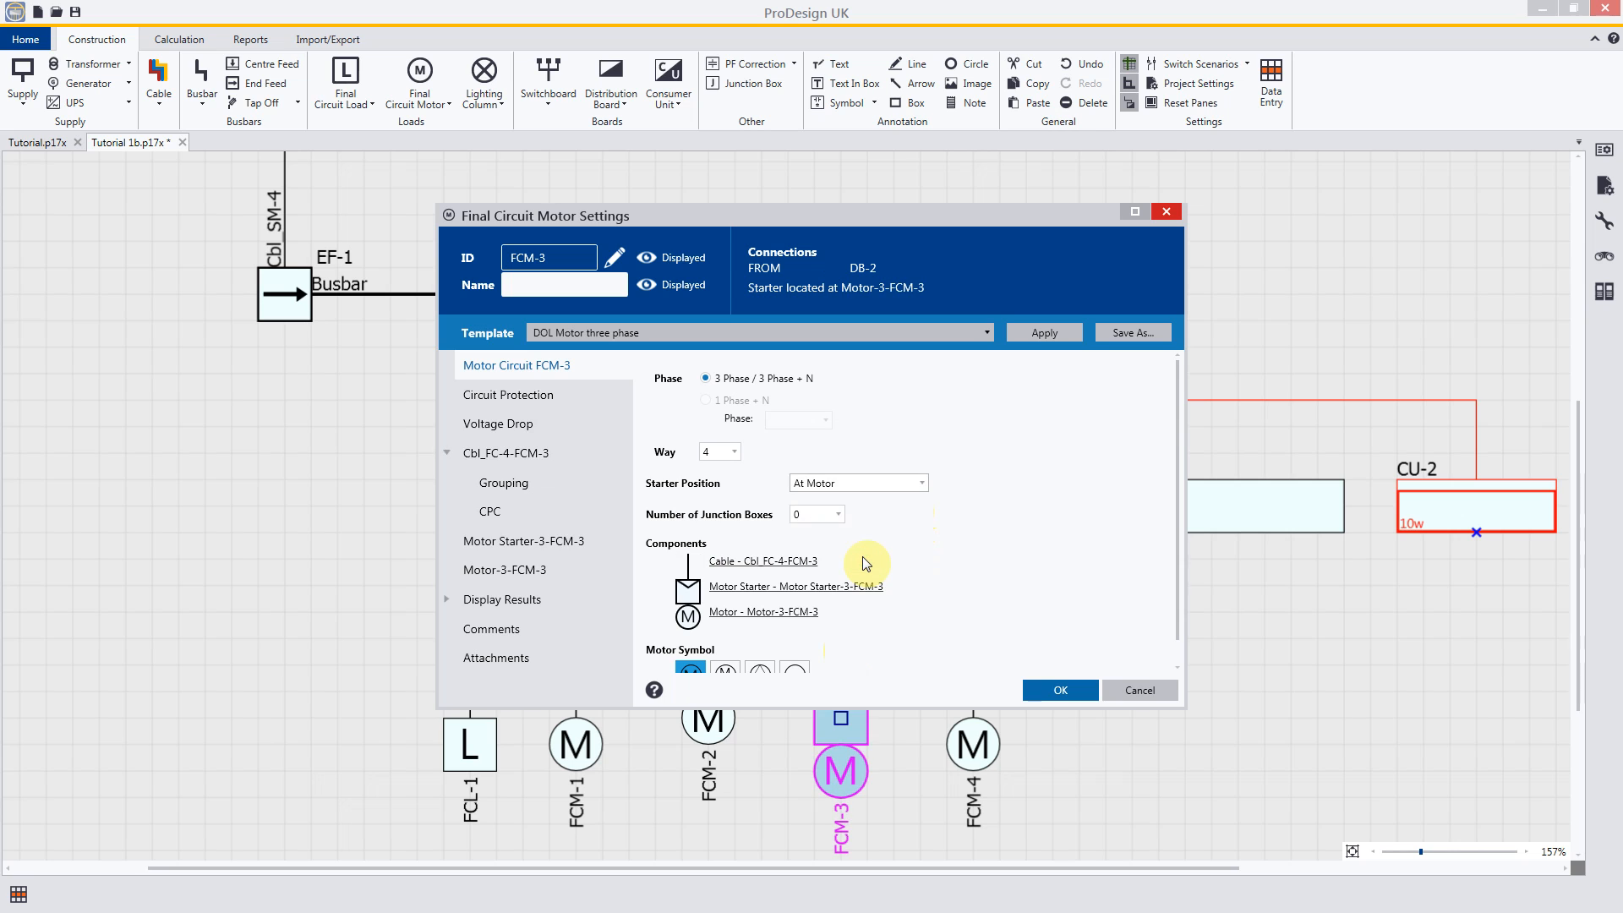
click(1047, 687)
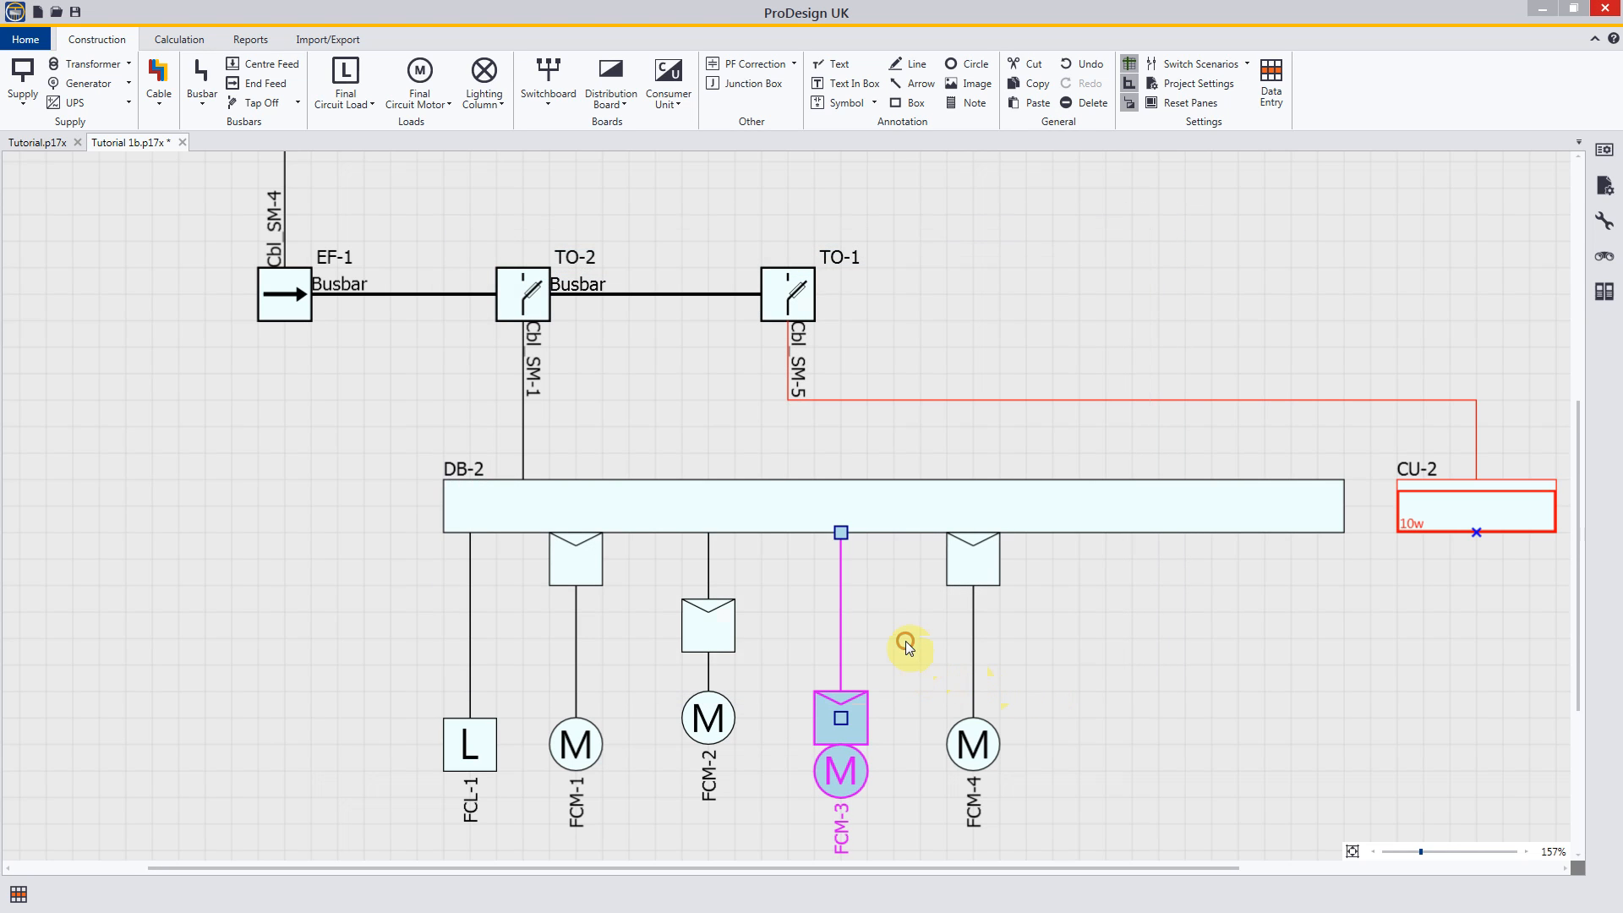
click(906, 641)
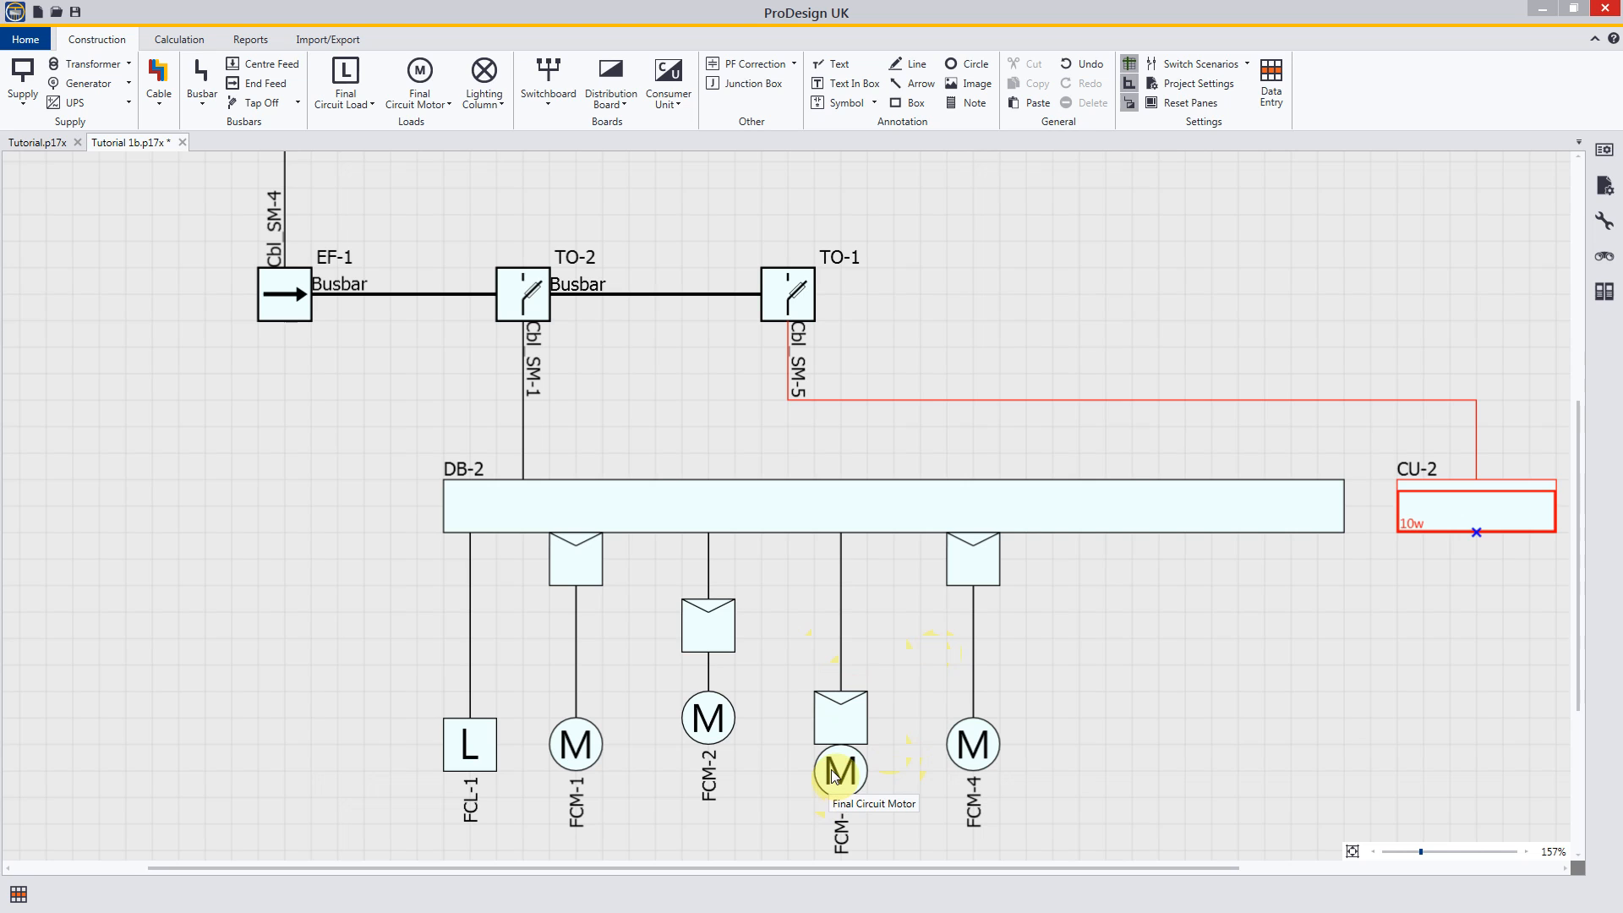
Step: Set the starter position of motor circuit FCM-4 to None
double_click(975, 616)
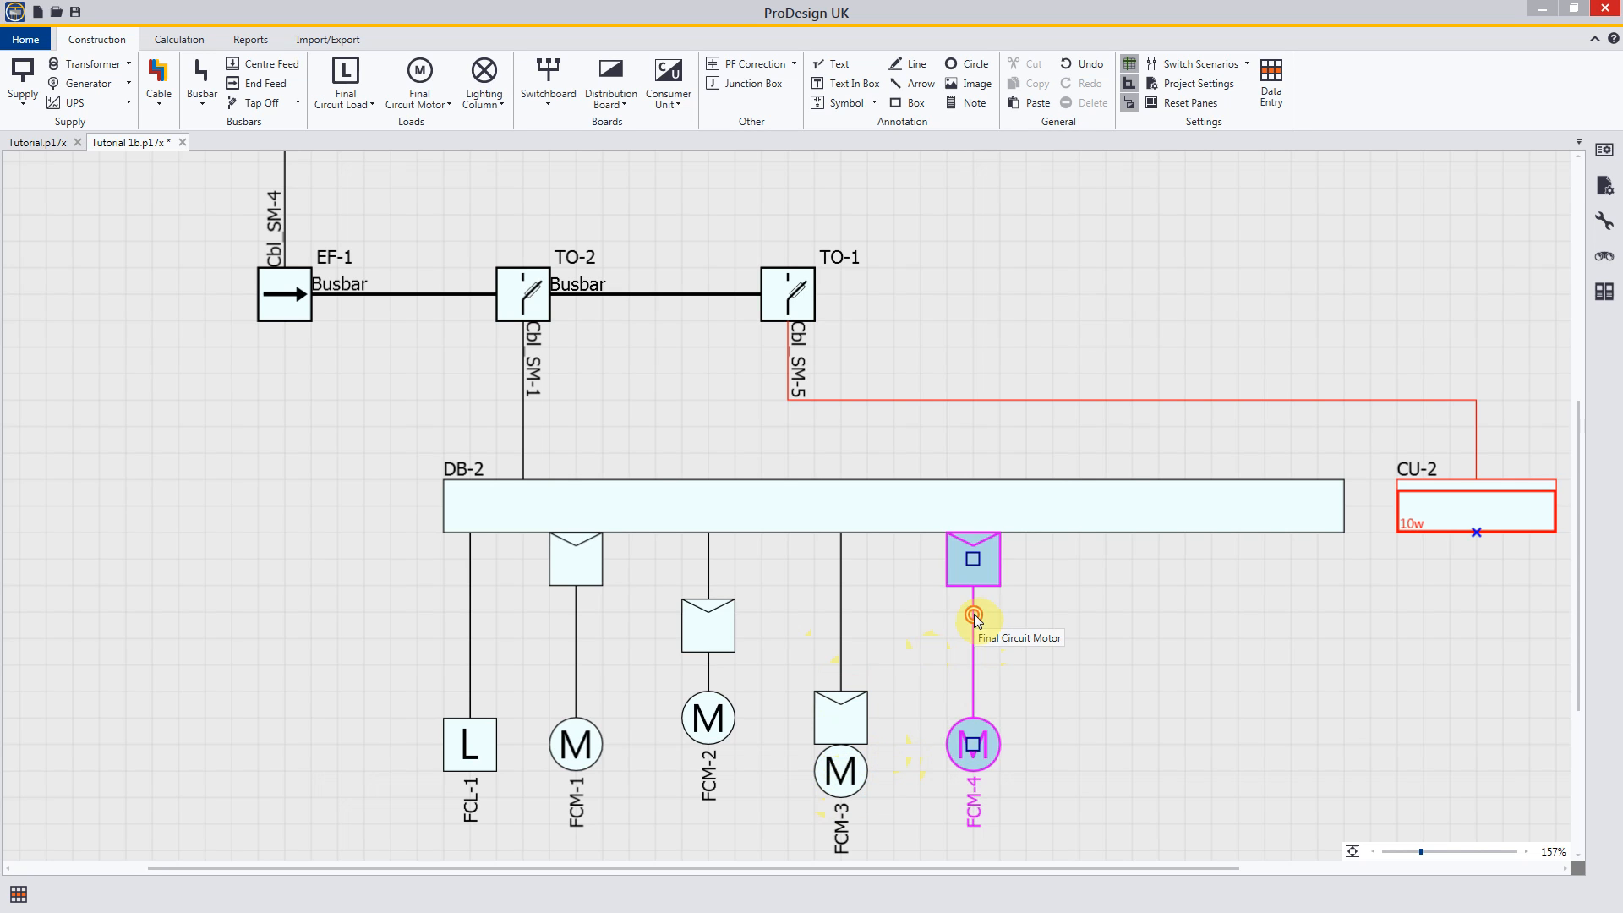
click(922, 483)
click(884, 502)
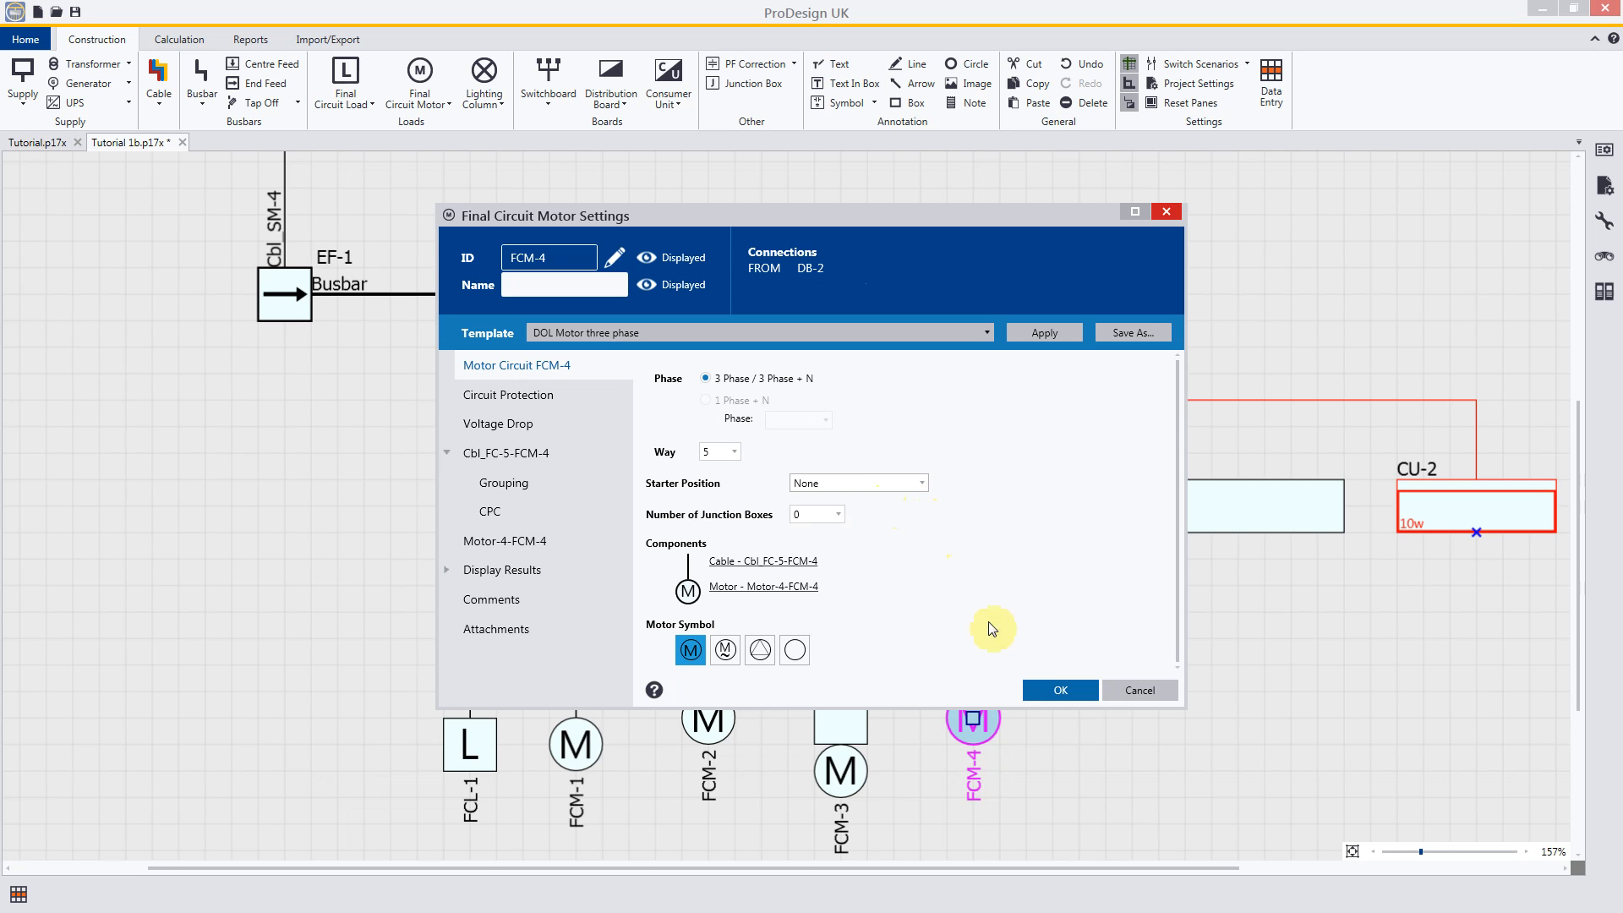
click(1060, 691)
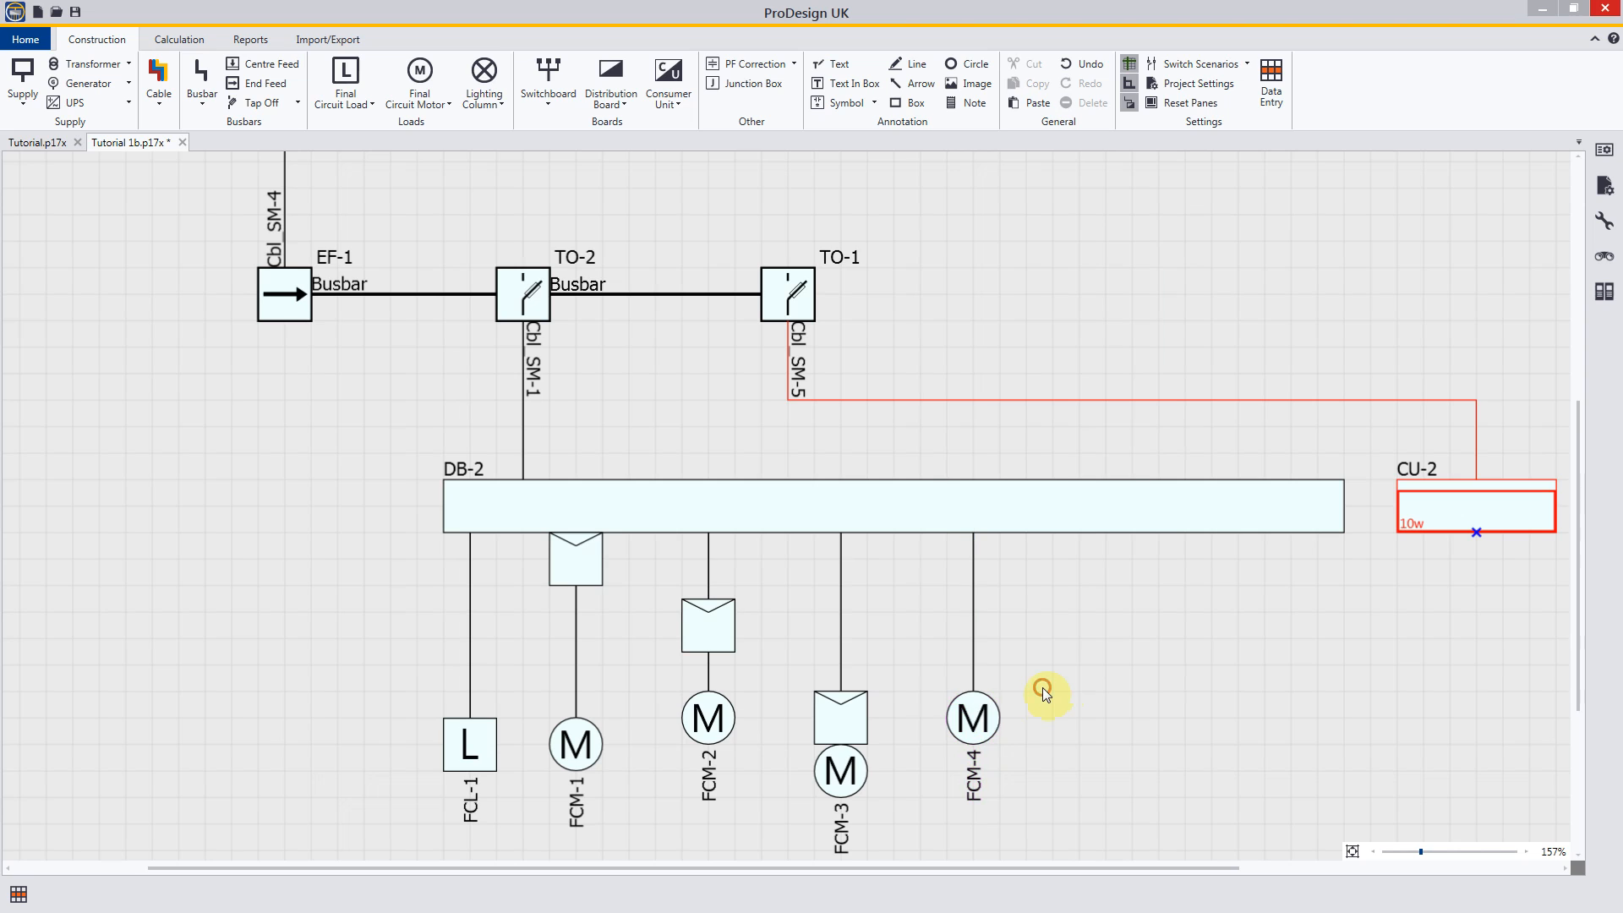
Step: Move motors FCM-2, FCM-3 and FCM-4 vertically so that they line up with motor FCM-1
click(710, 720)
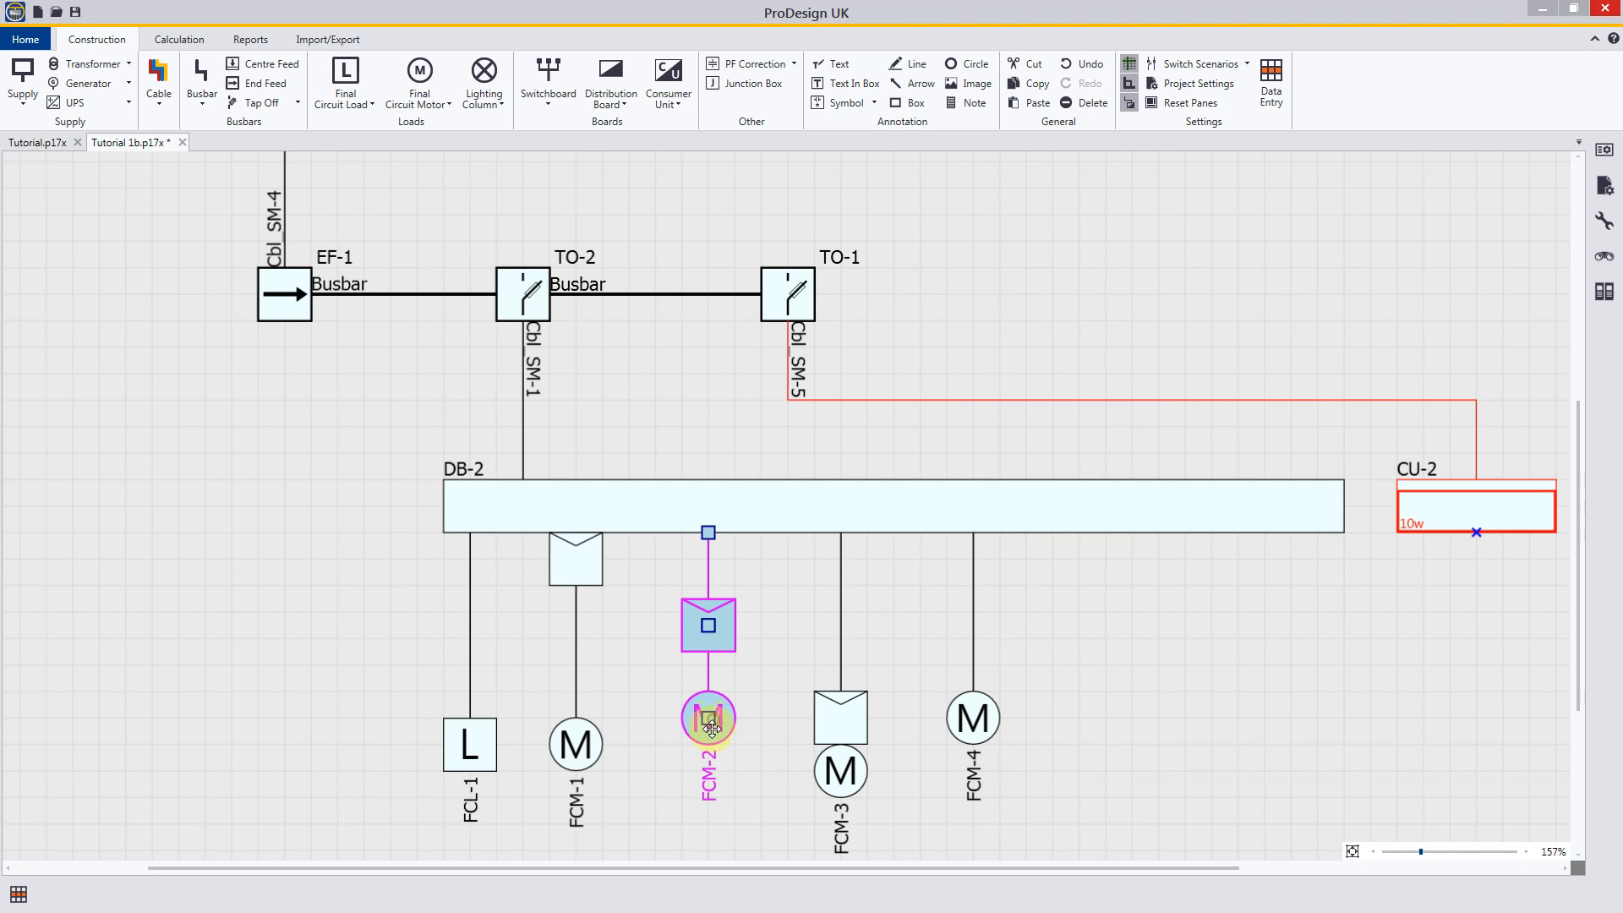
click(842, 771)
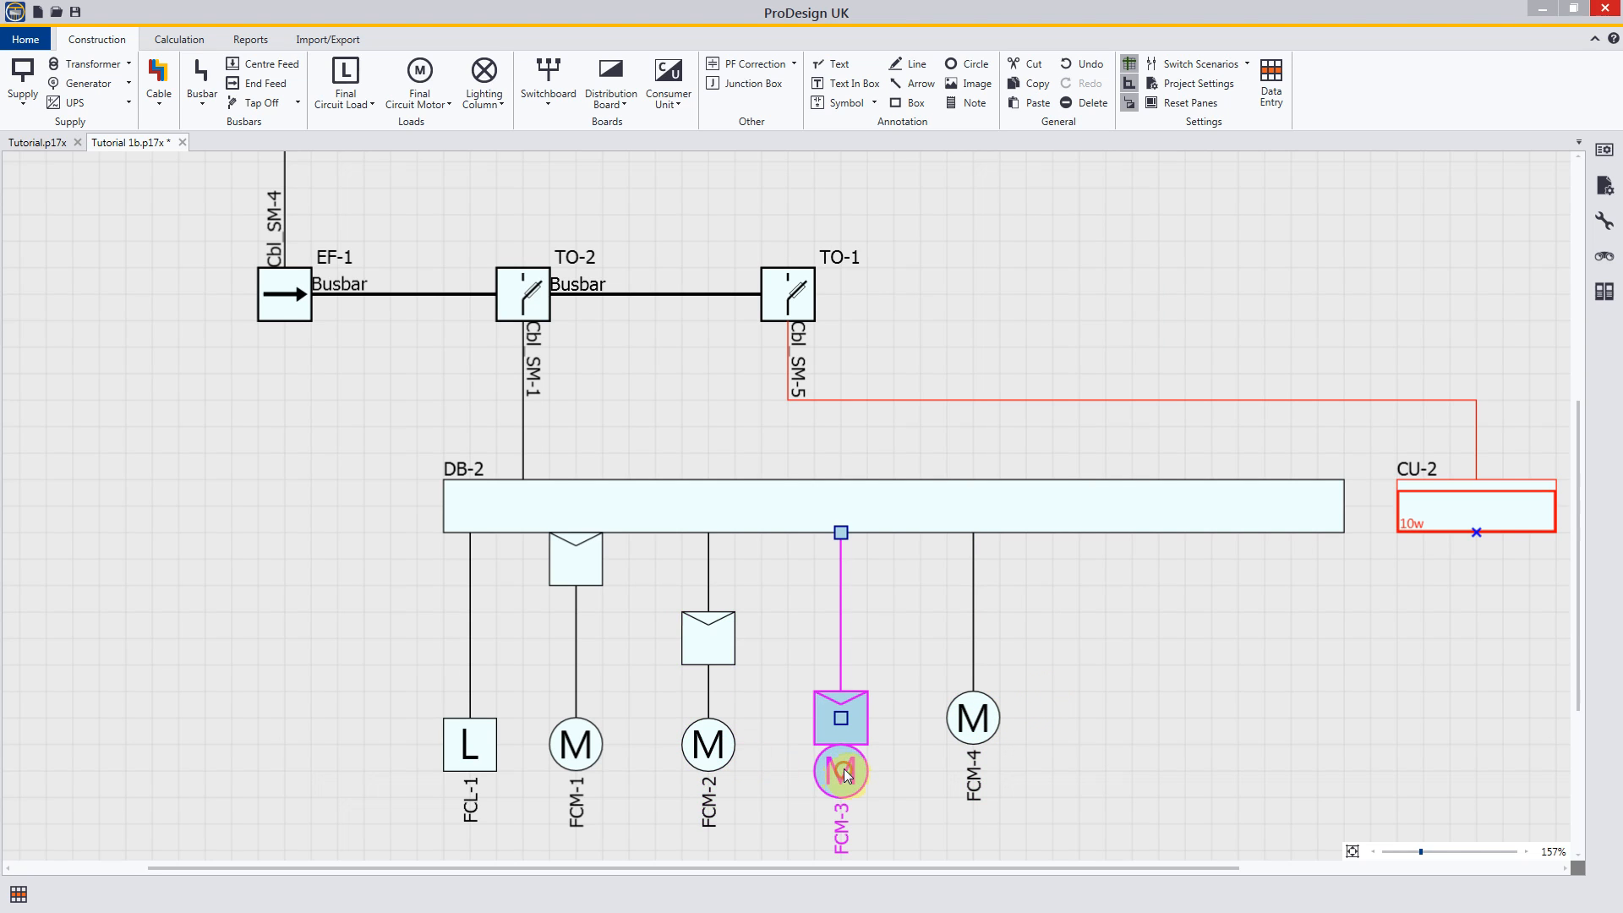
drag(841, 718, 841, 701)
click(991, 721)
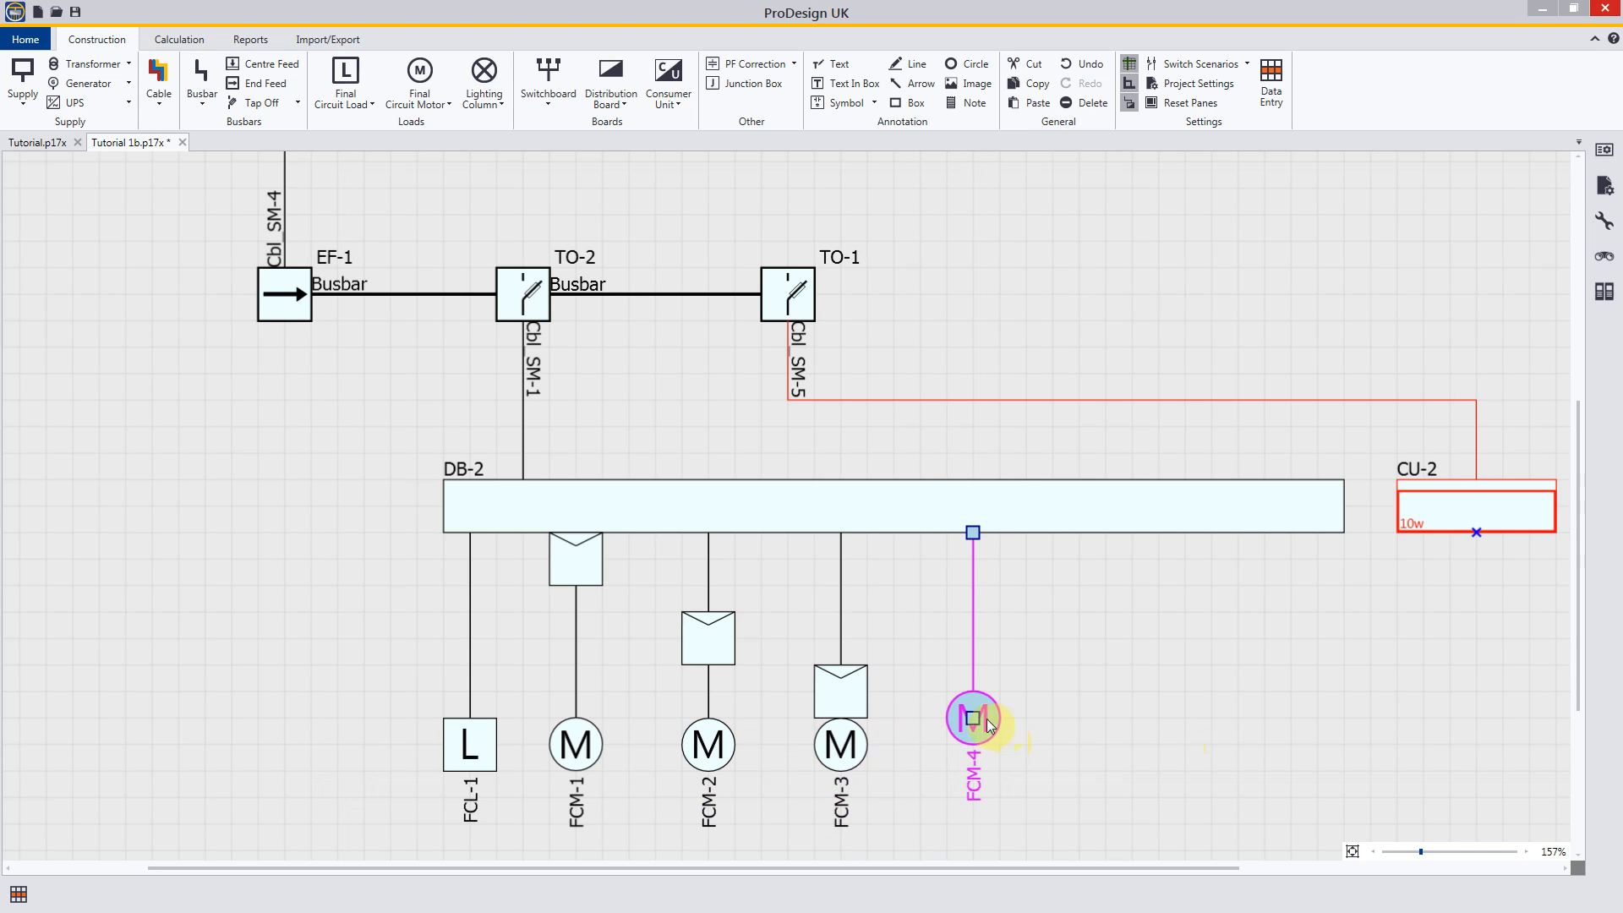
click(1074, 743)
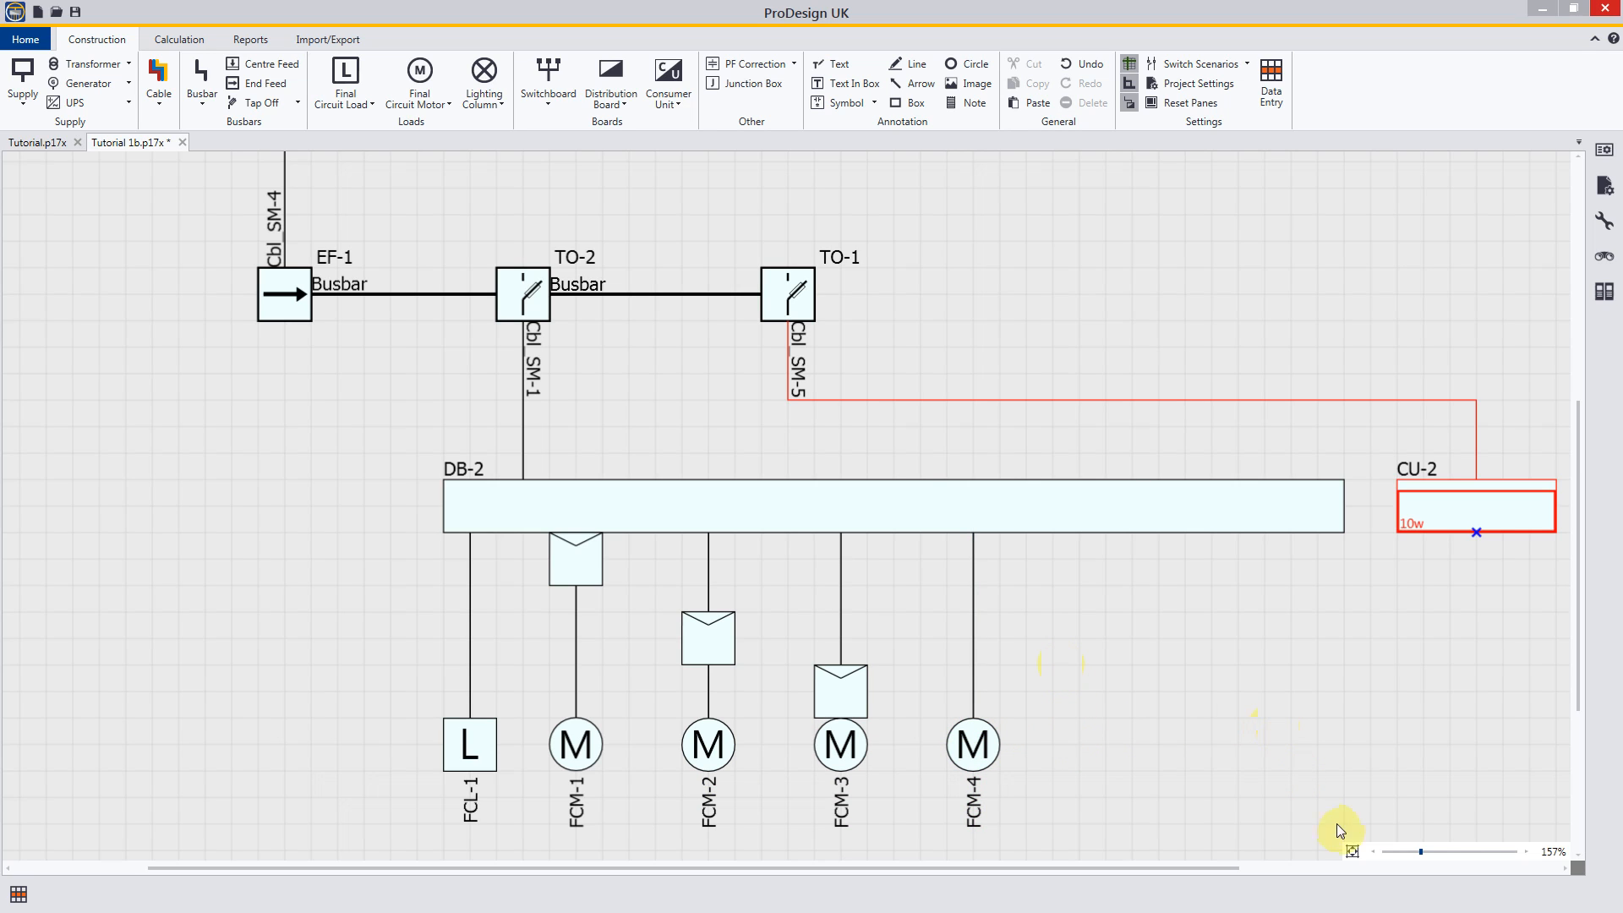
click(1354, 851)
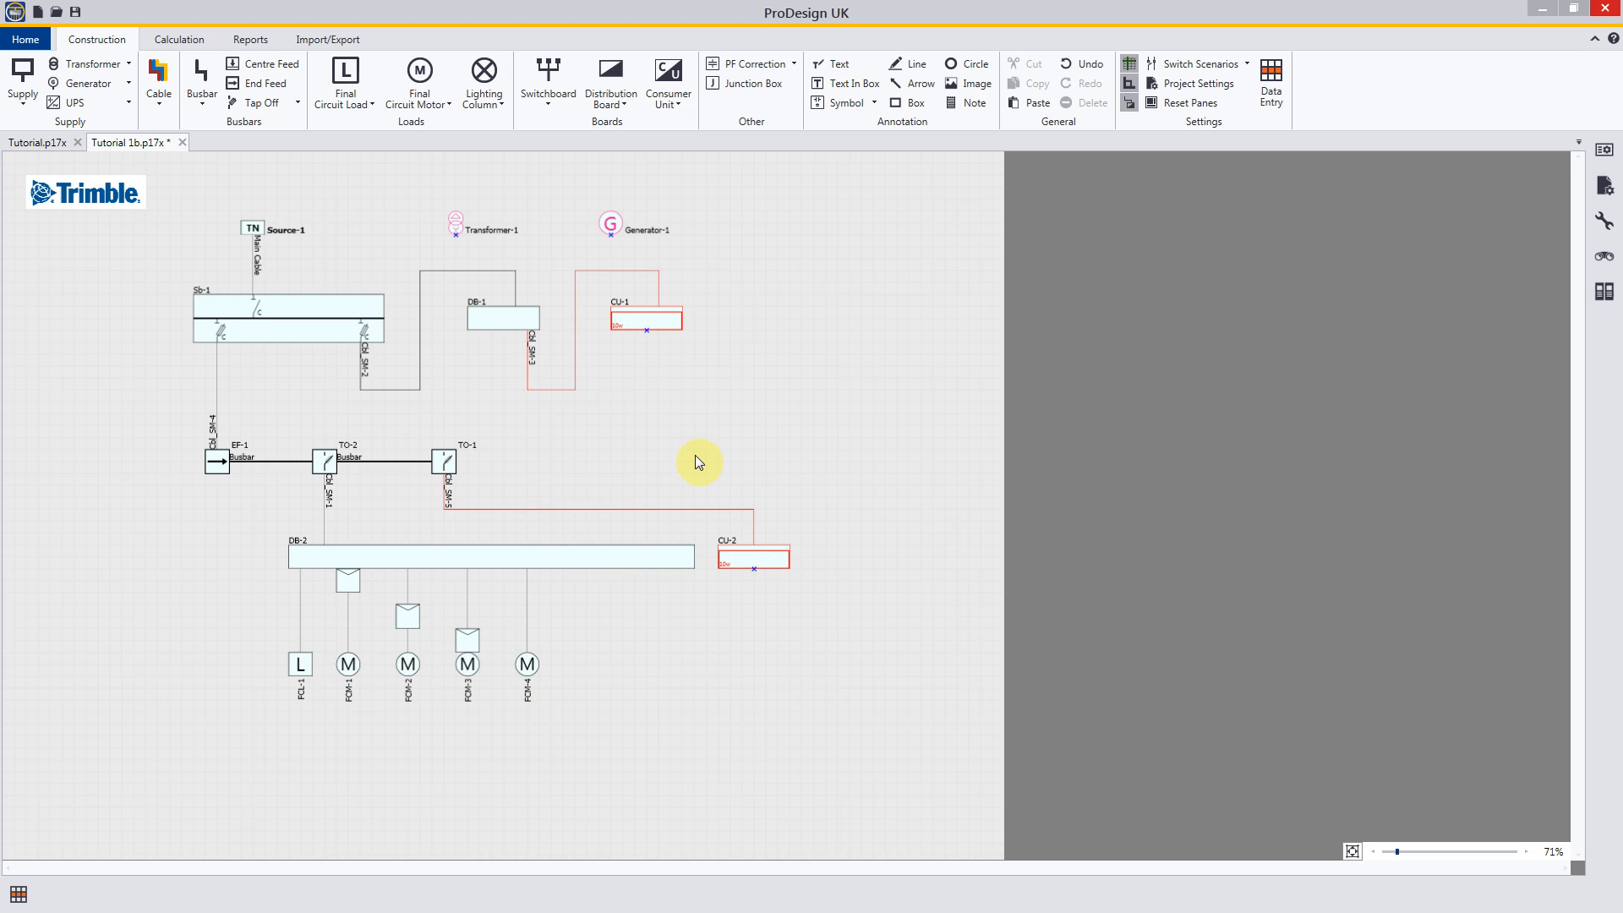
Step: Review the application's drawing settings and shift consumer unit CU-2 slightly away from DB-2 with its cable attached
click(25, 38)
click(78, 225)
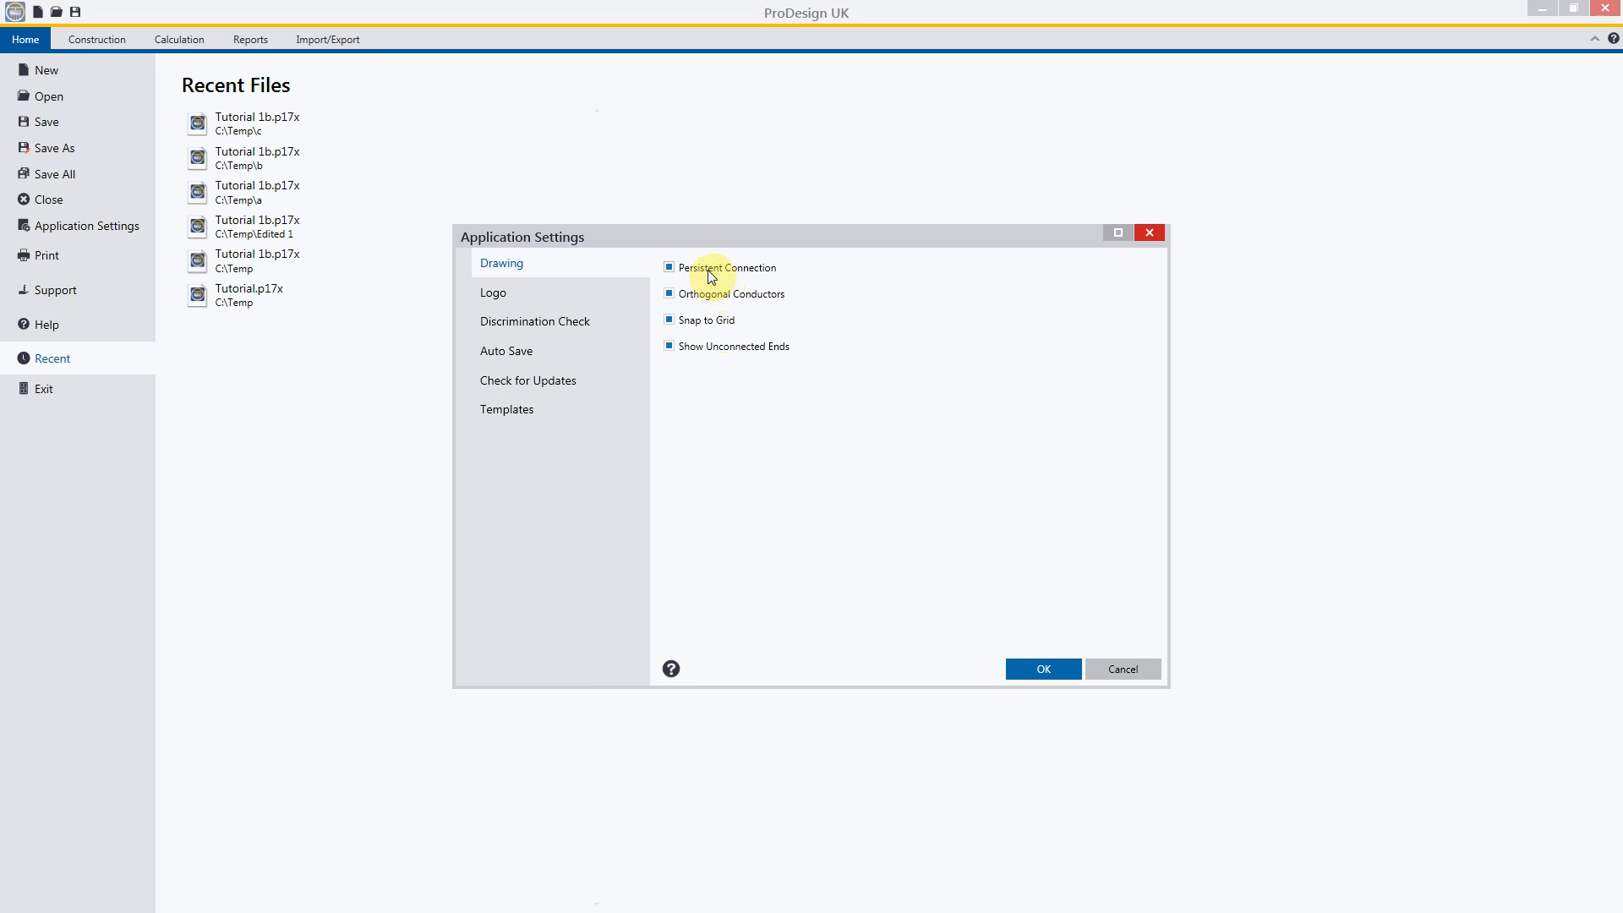
click(1032, 671)
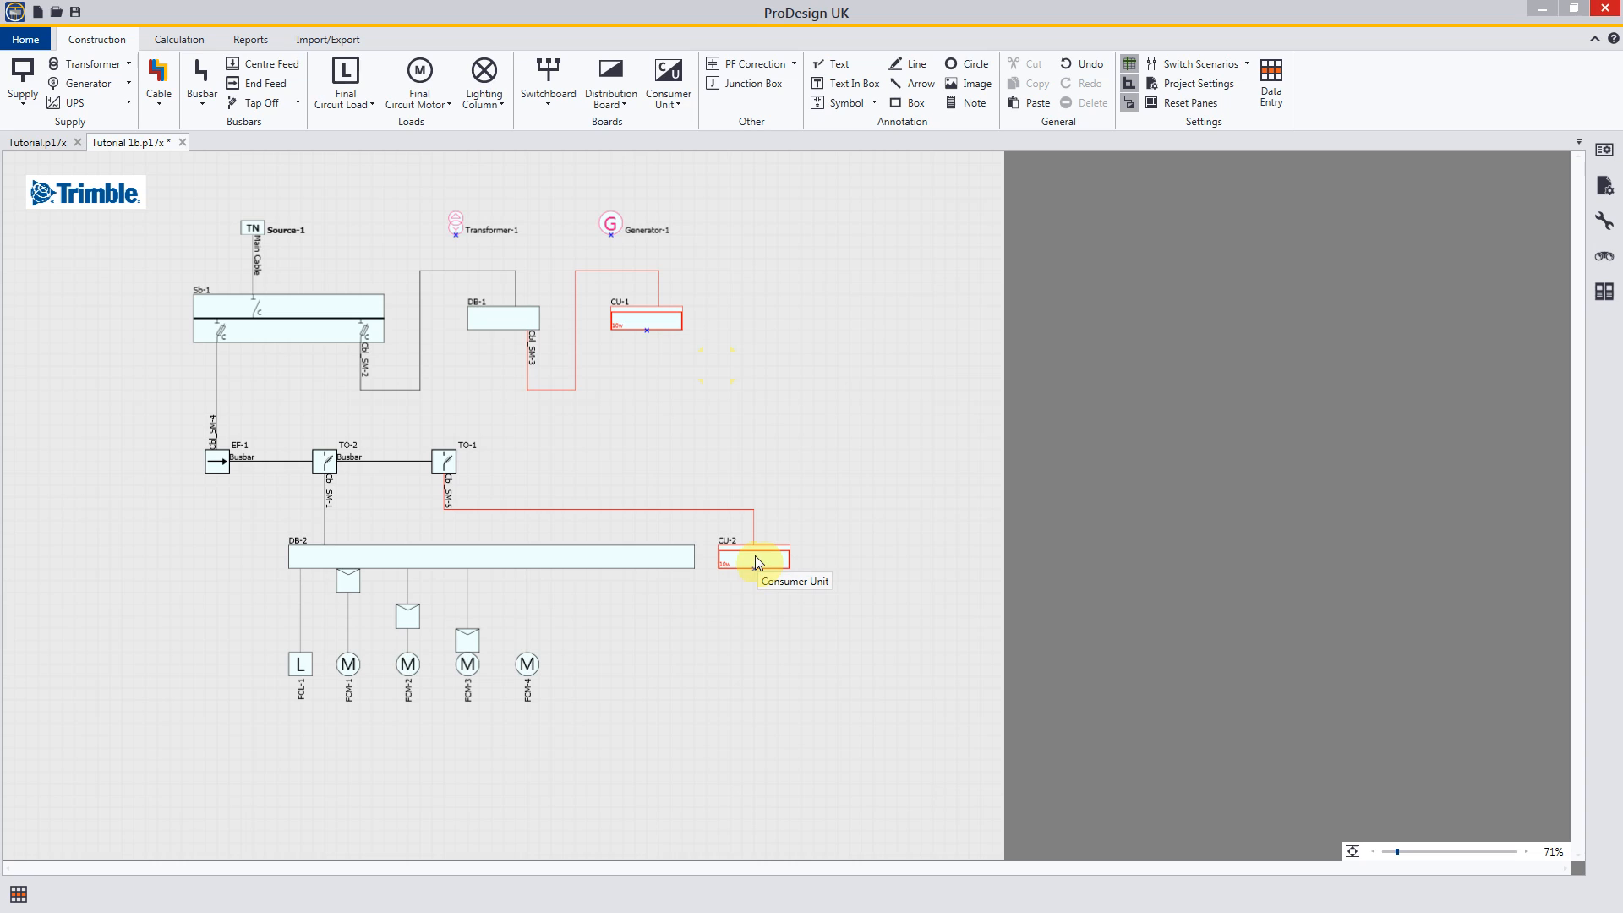
mouse_move(755, 558)
mouse_down()
mouse_move(926, 560)
mouse_move(768, 558)
mouse_up()
click(763, 599)
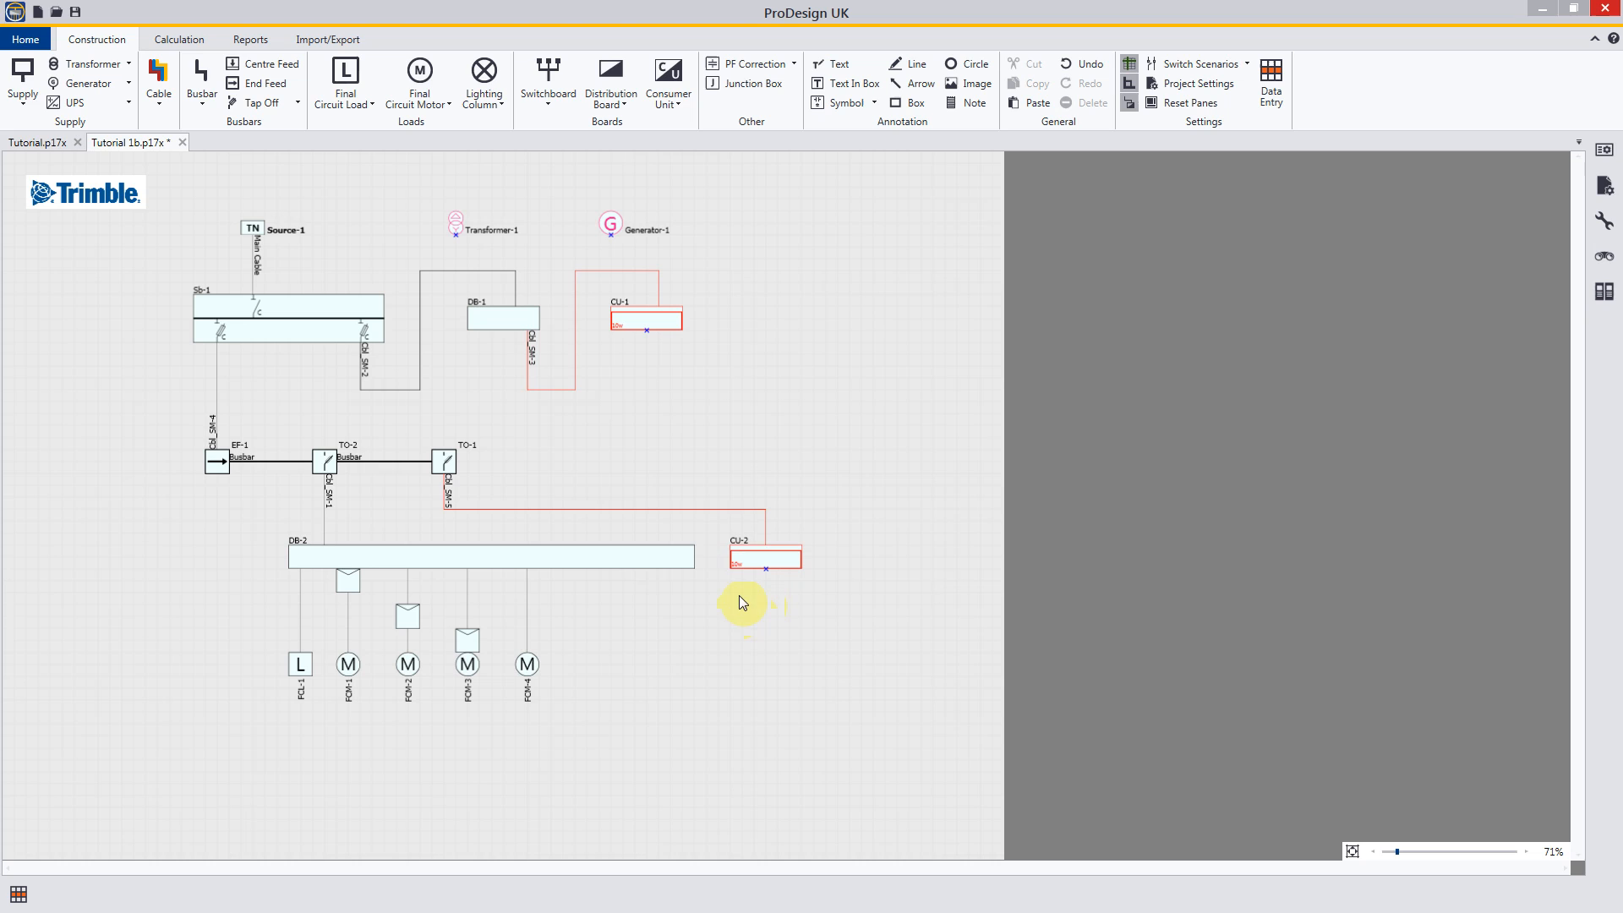
Step: Turn off Persistent Connection in the application's drawing settings
click(25, 39)
click(80, 229)
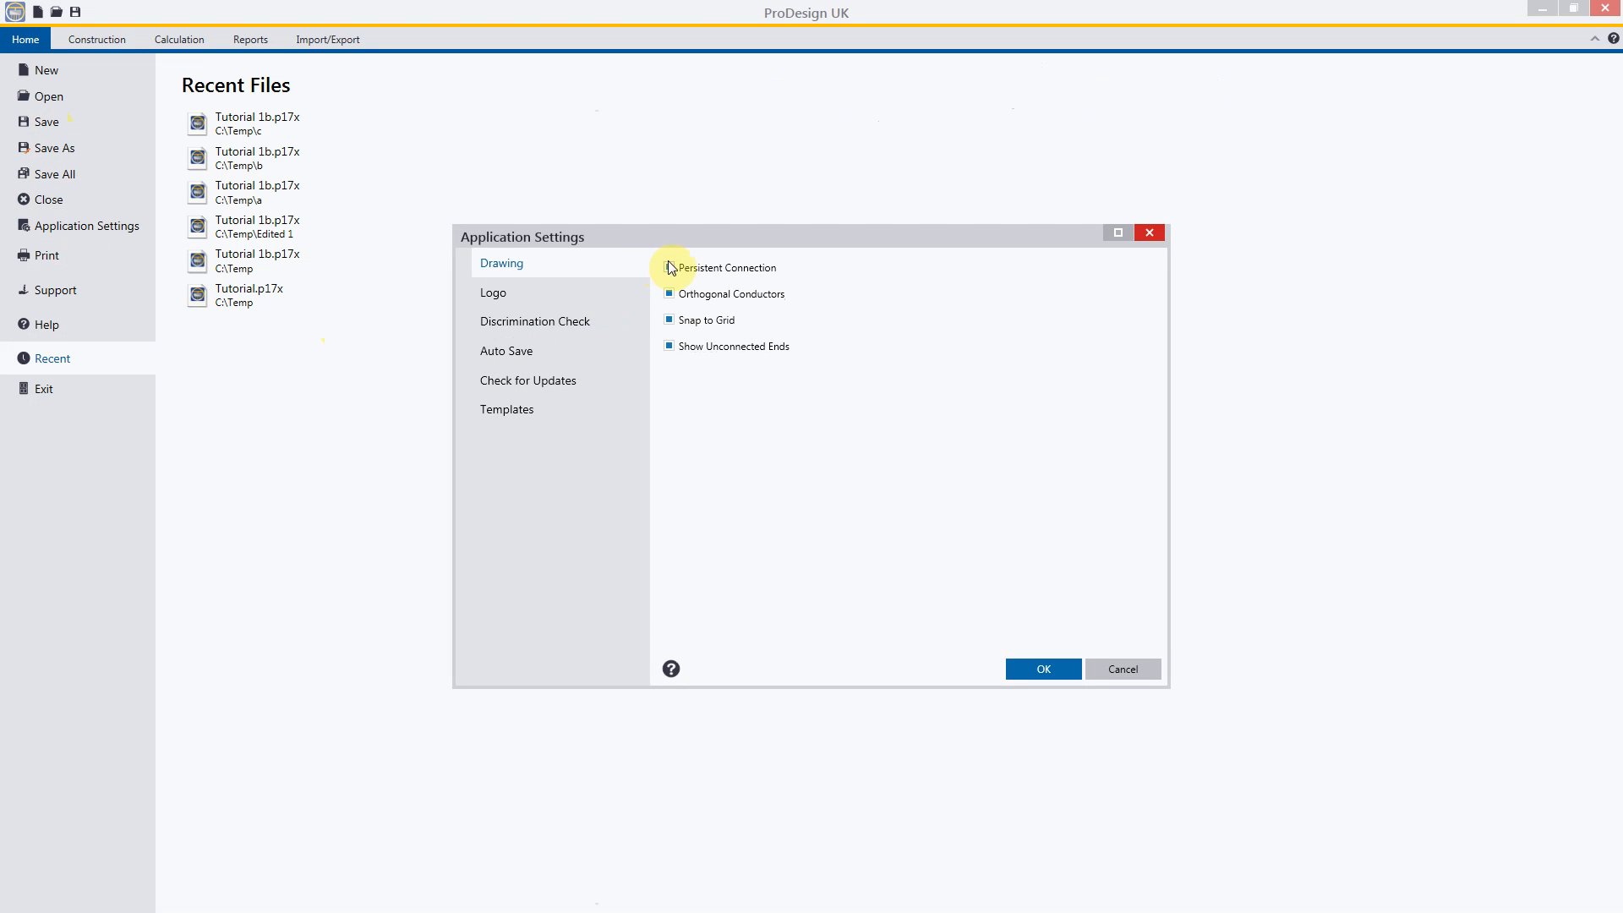
click(1047, 668)
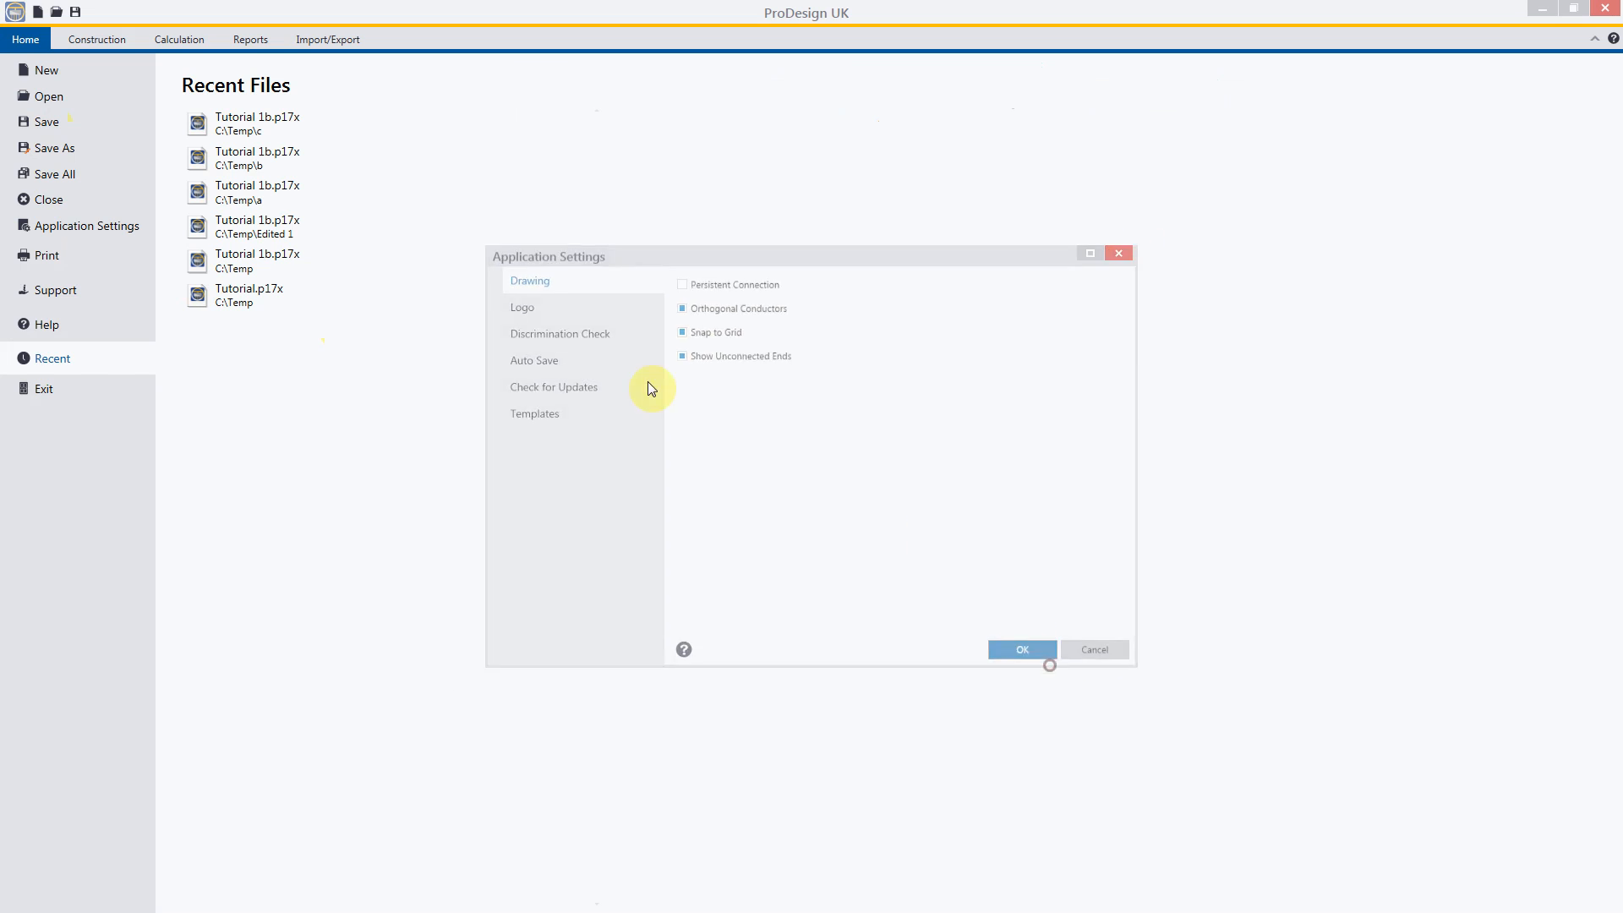
Step: Move consumer unit CU-2 away from the end of its cable and back onto it
drag(753, 561, 871, 566)
click(885, 625)
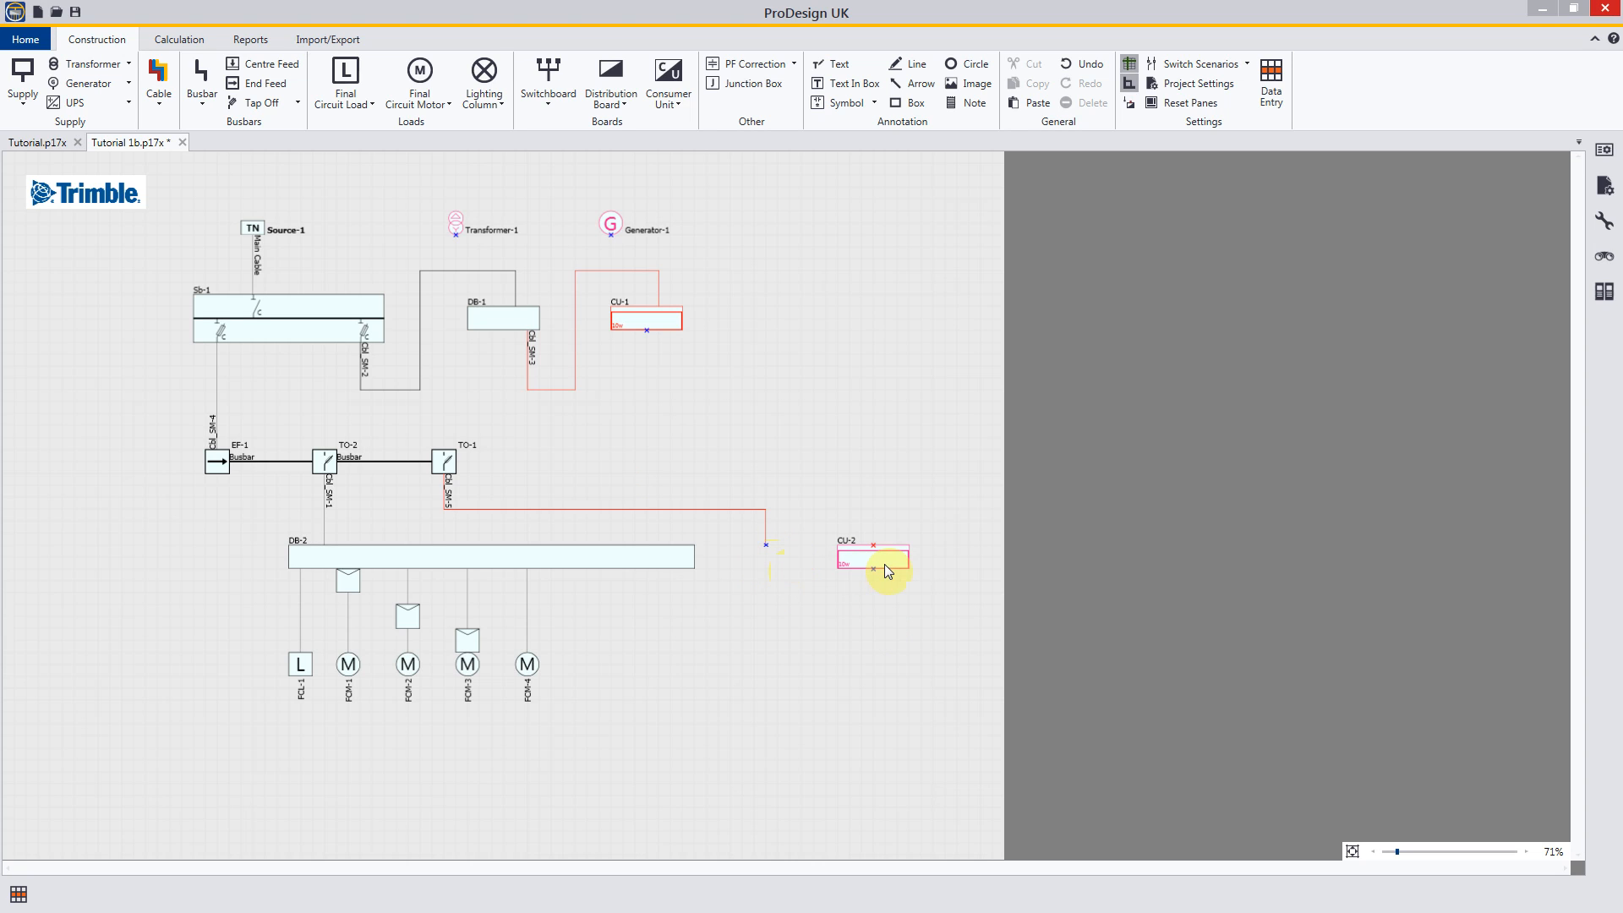
drag(884, 568, 806, 570)
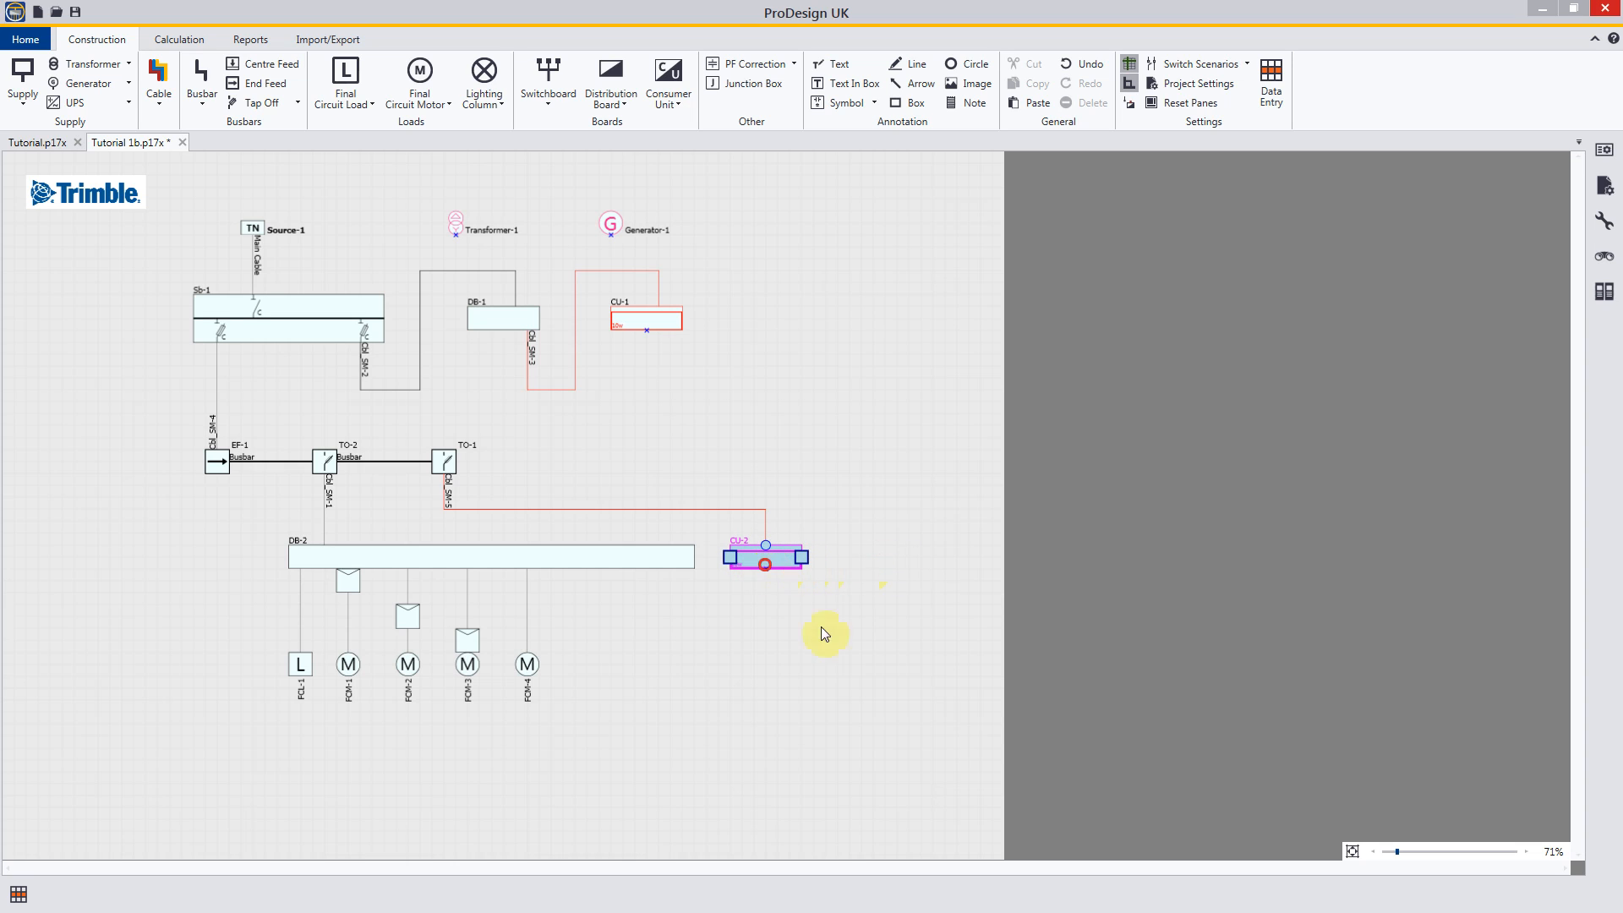
click(799, 638)
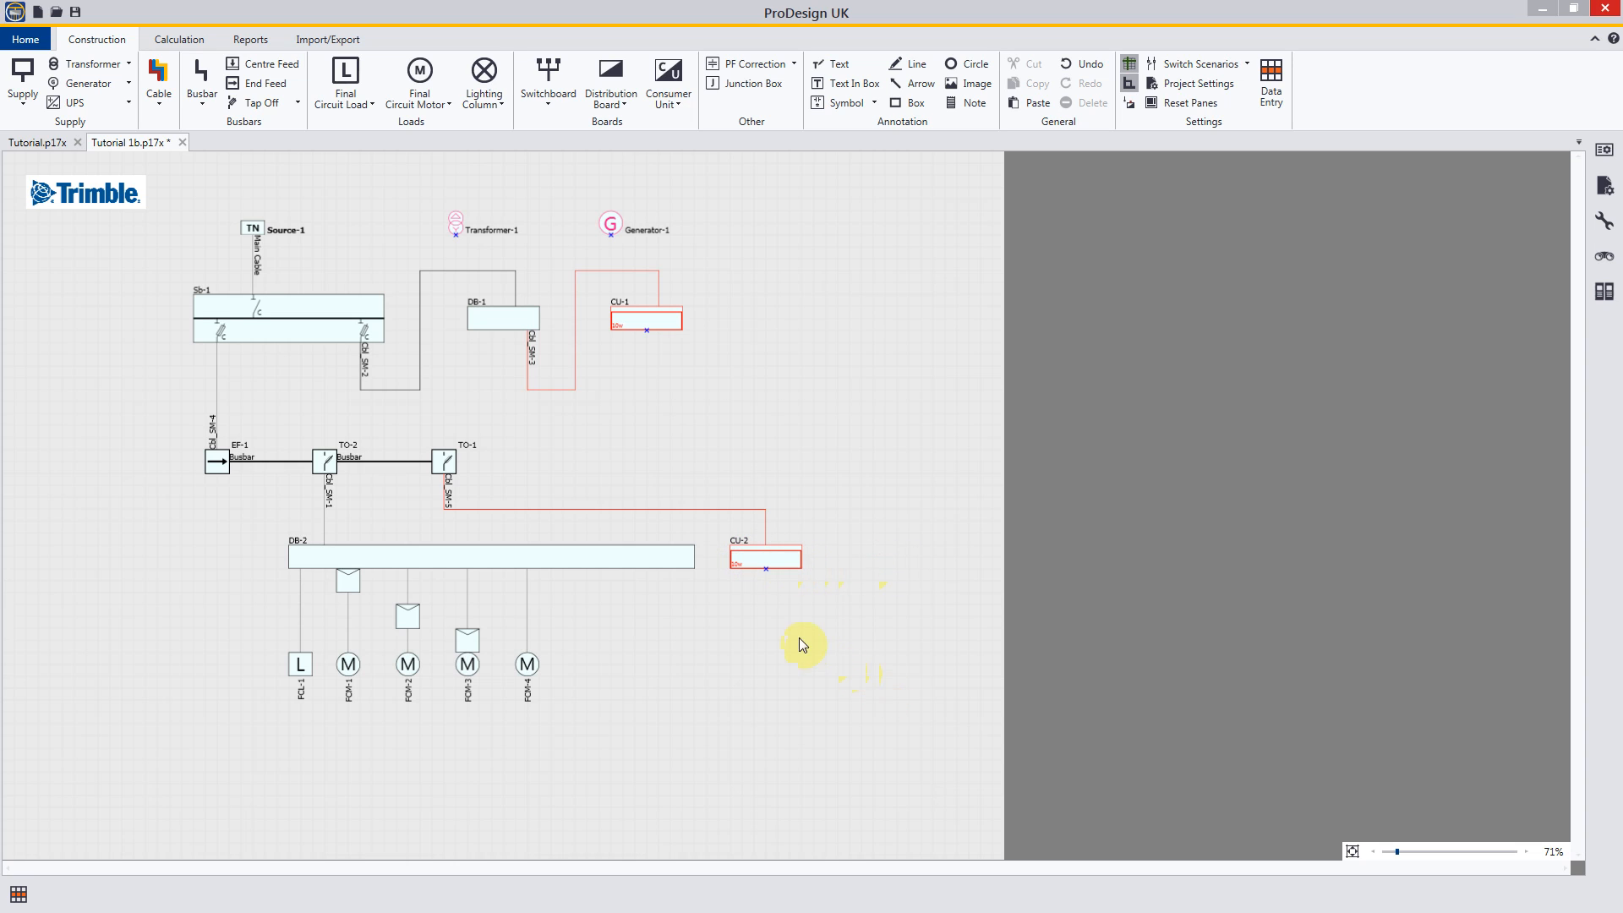
Step: Cut consumer unit CU-2 and paste it on empty space beyond the end of its supply cable
right_click(773, 559)
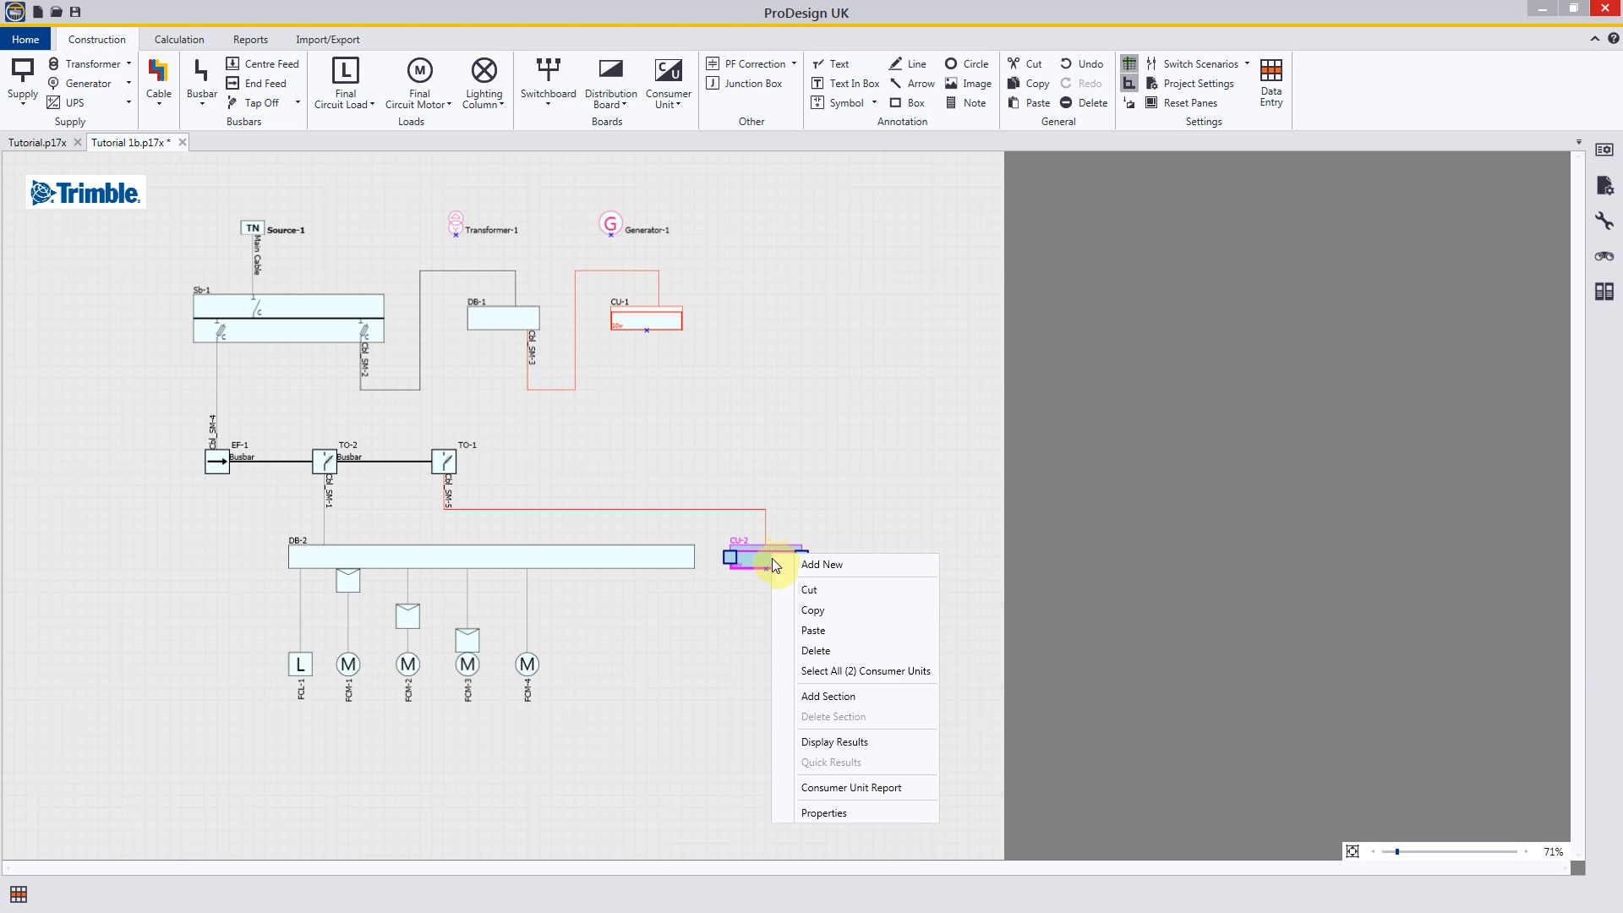
click(814, 591)
right_click(883, 539)
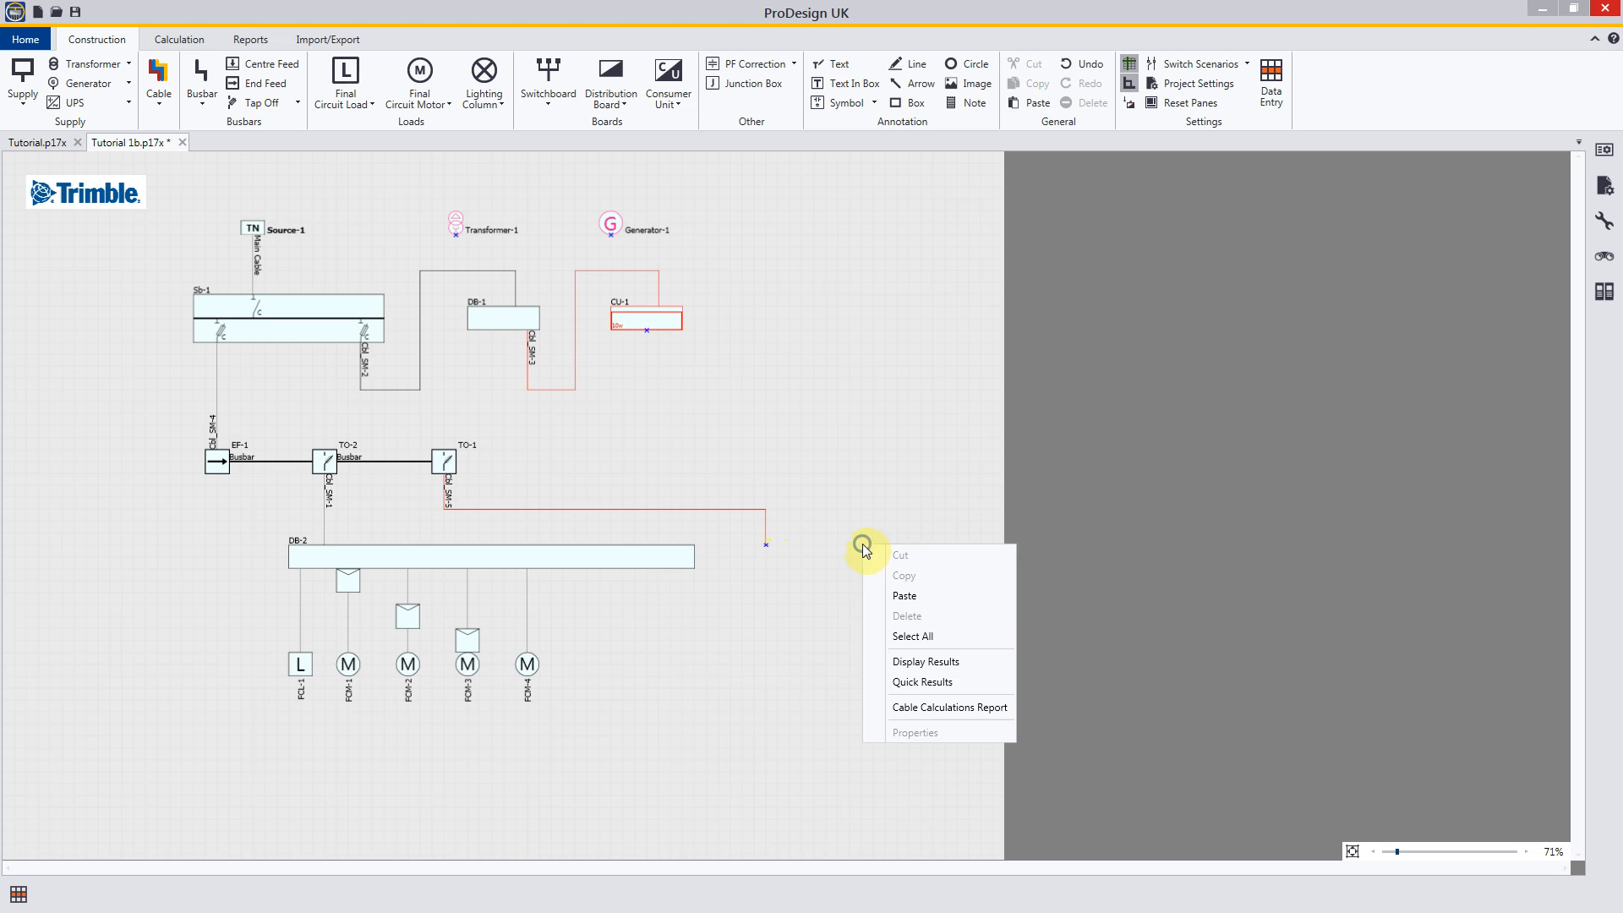
click(888, 594)
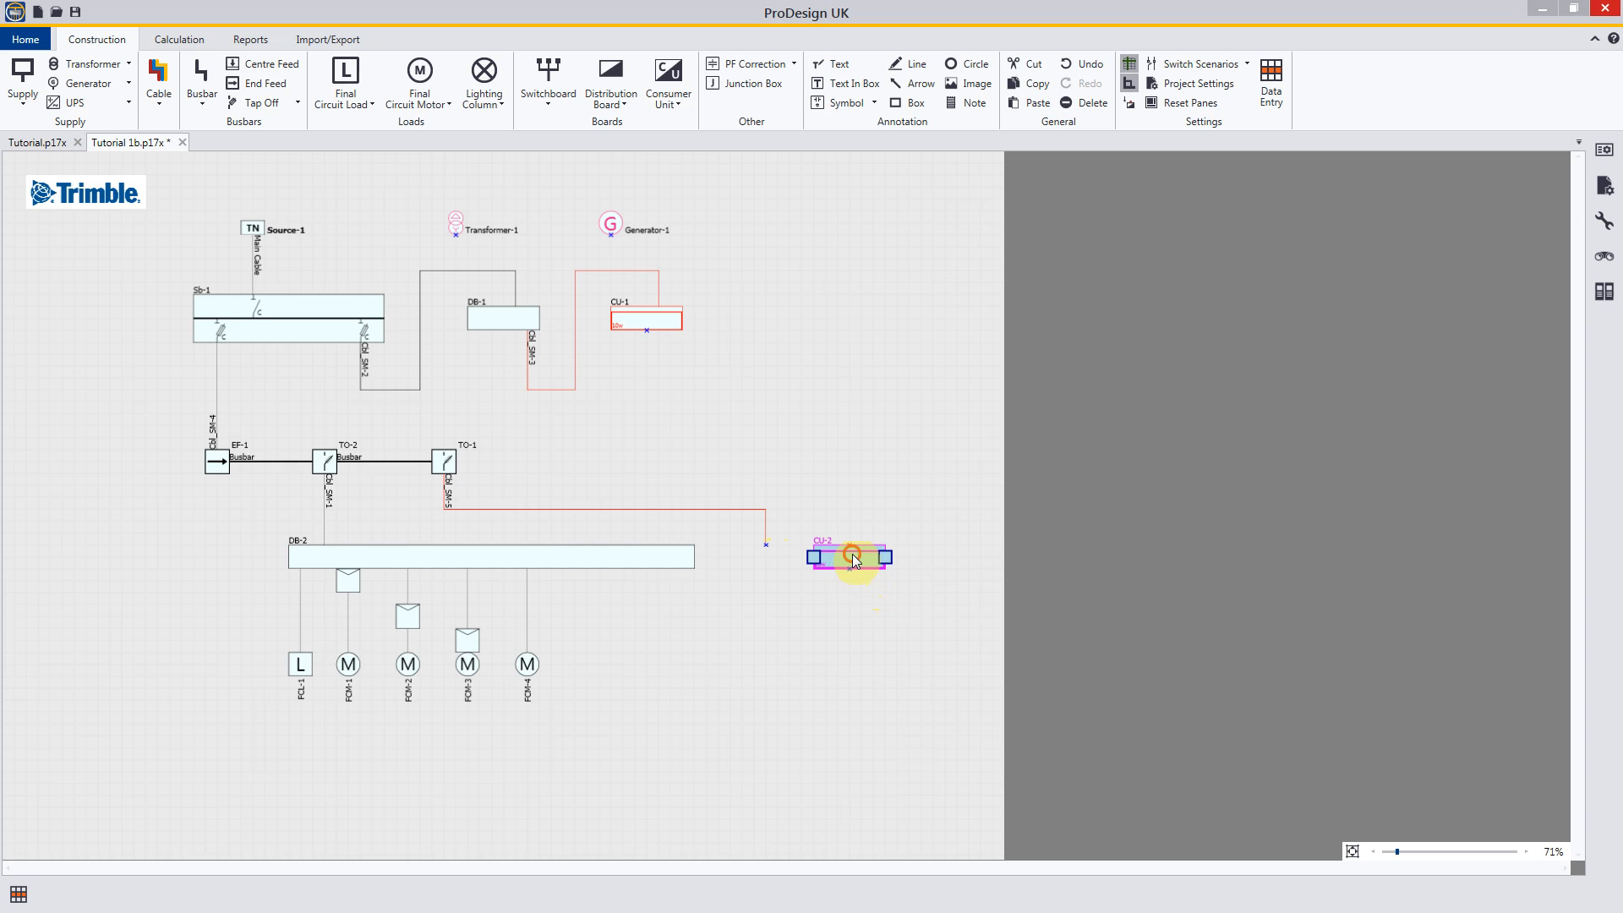
click(800, 625)
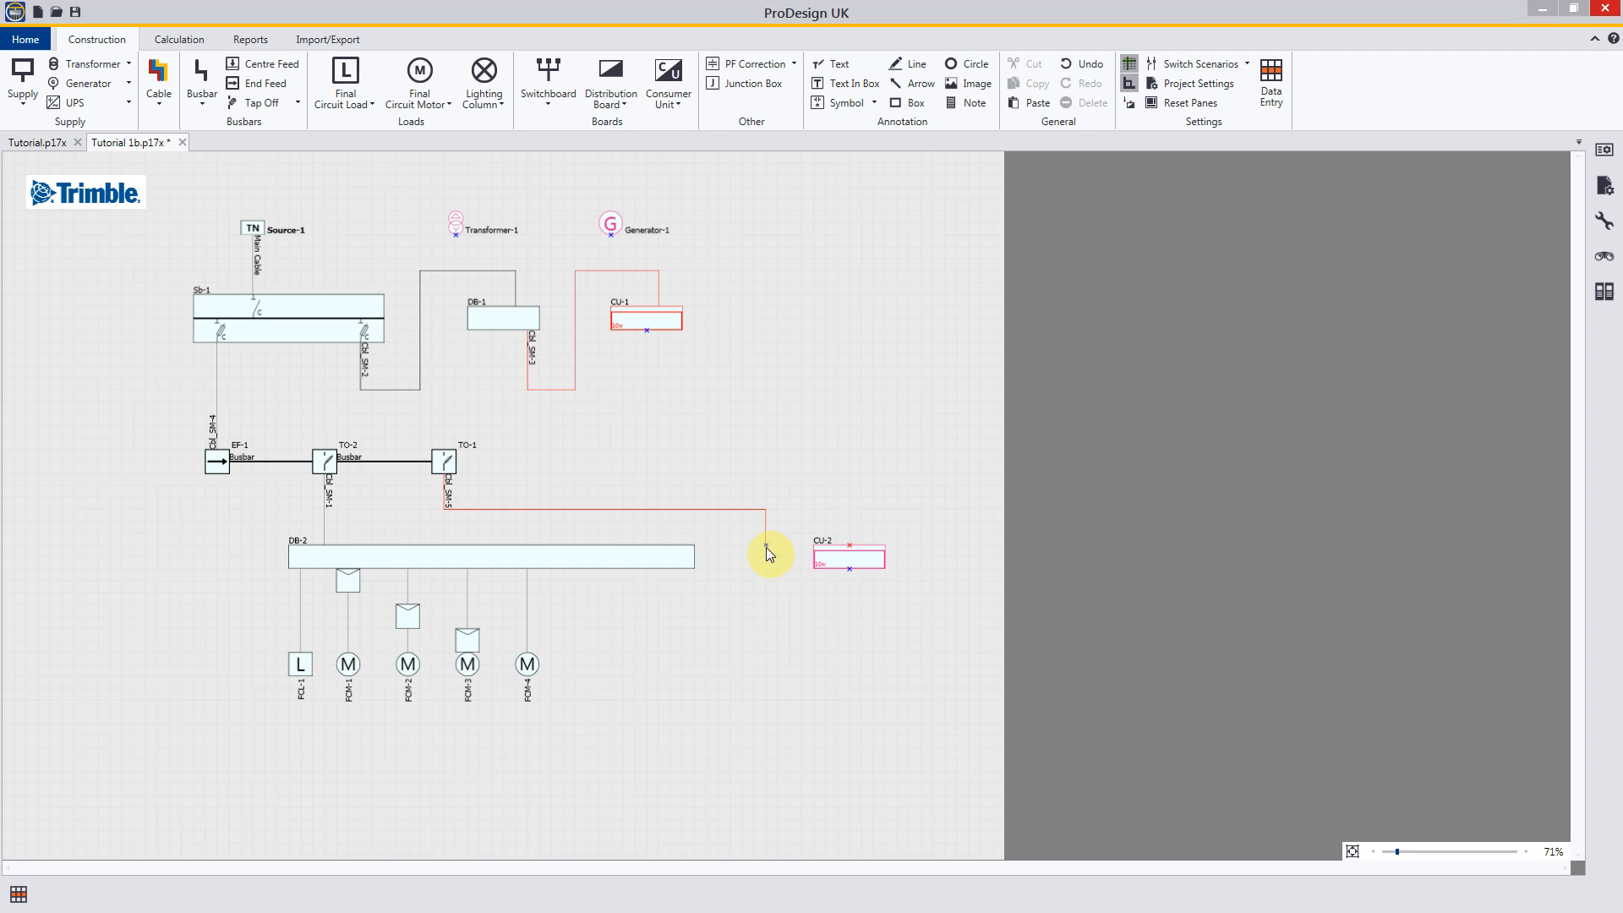
Step: Turn off Show Unconnected Ends in the application's drawing settings
click(15, 45)
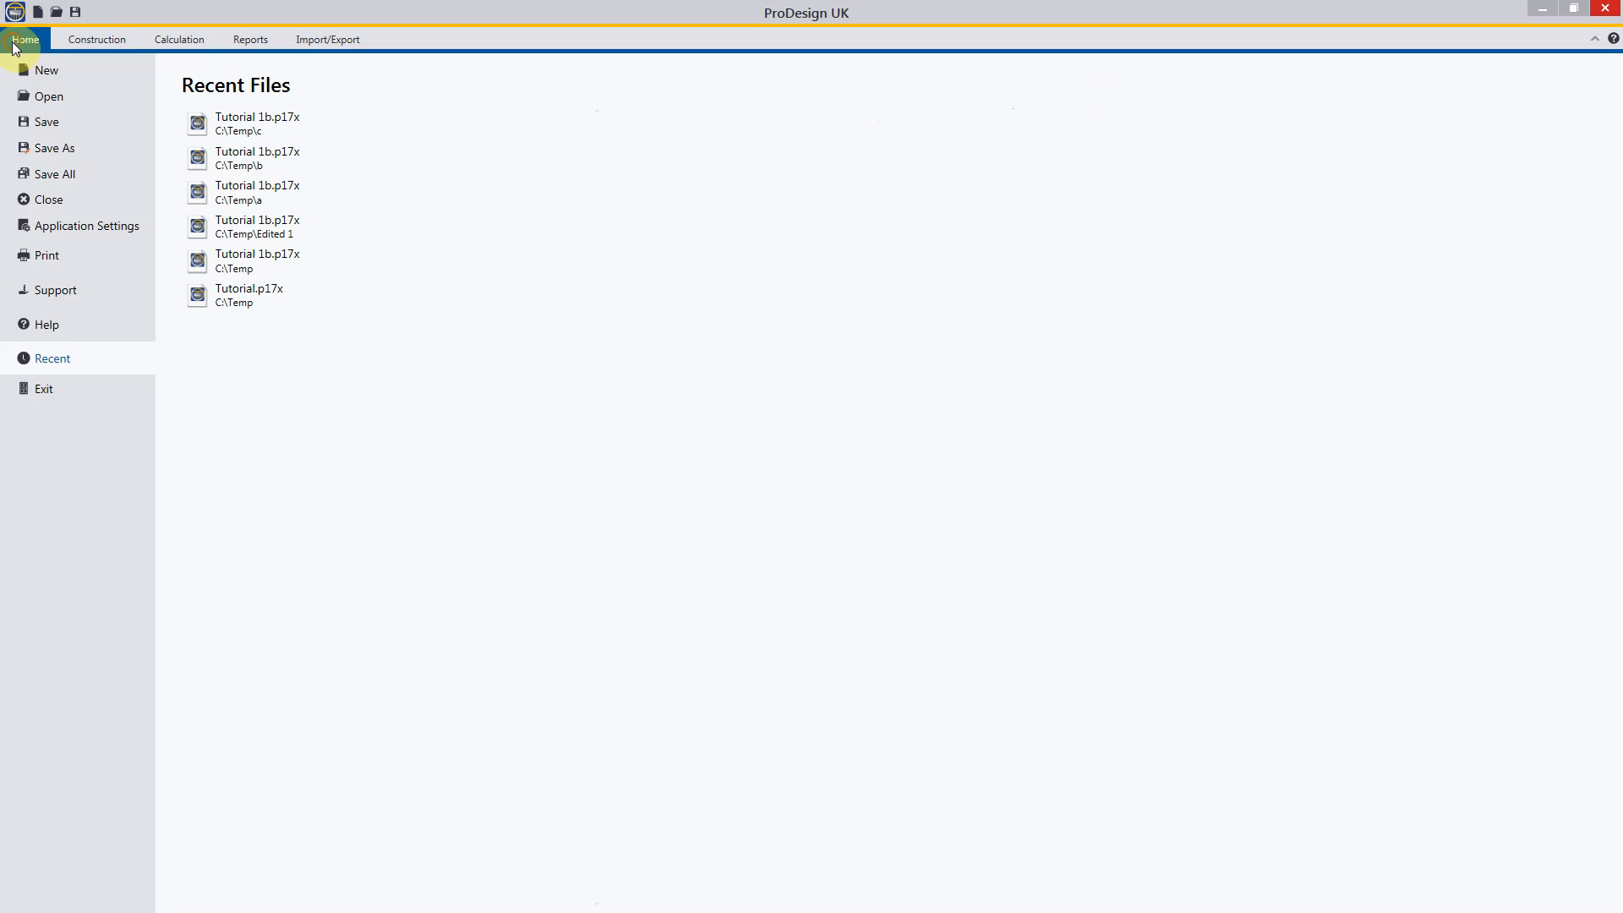
click(88, 229)
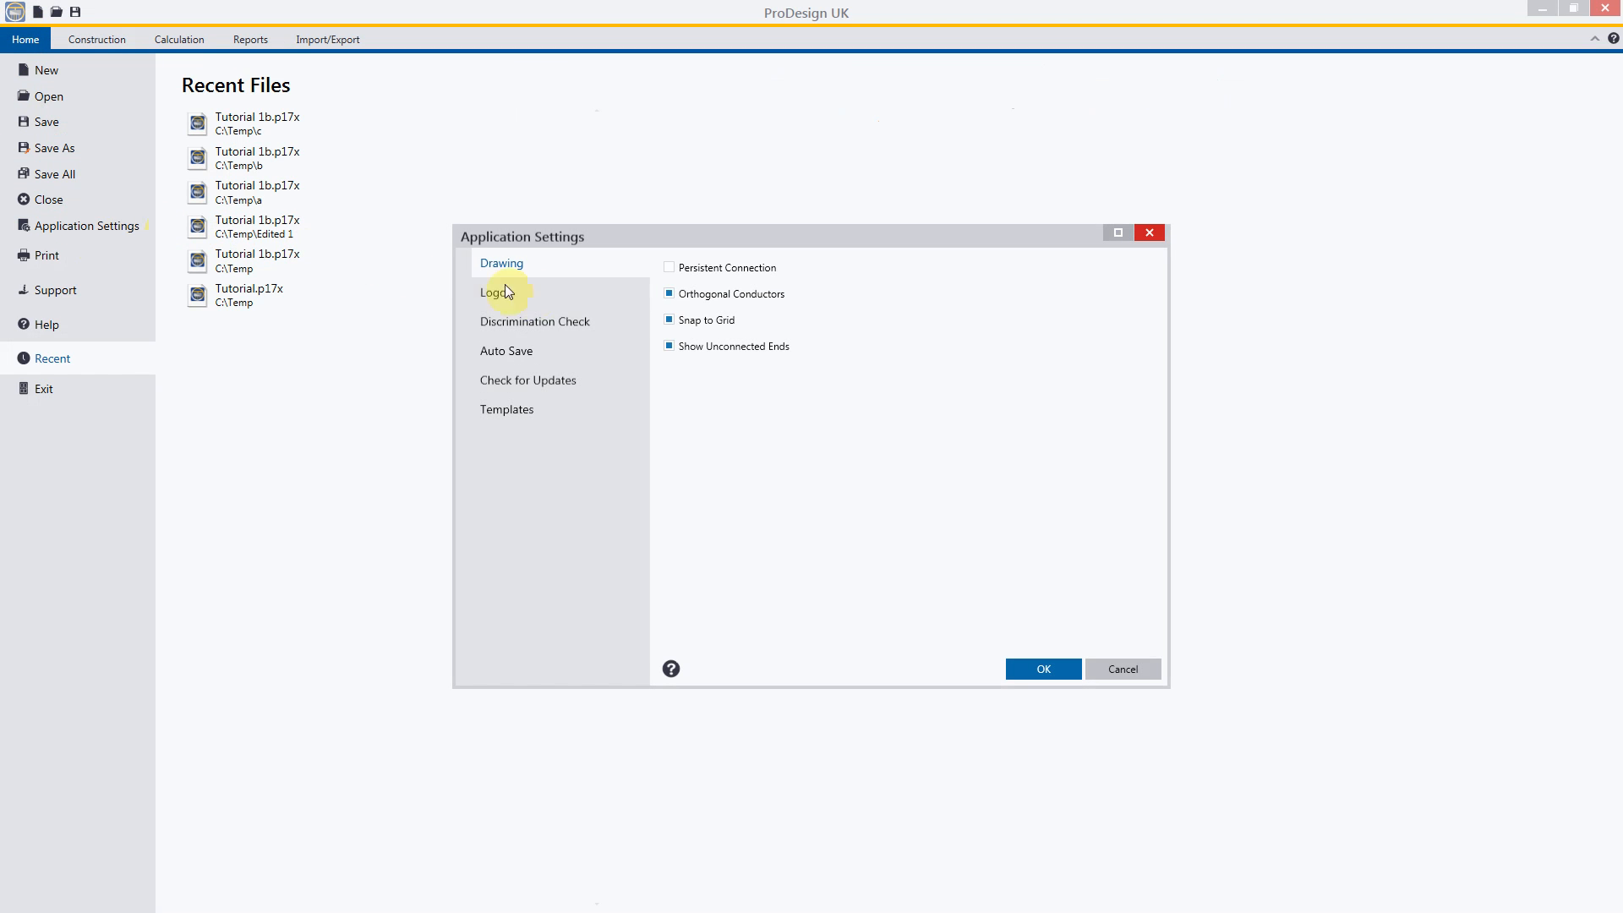
click(669, 347)
click(1038, 668)
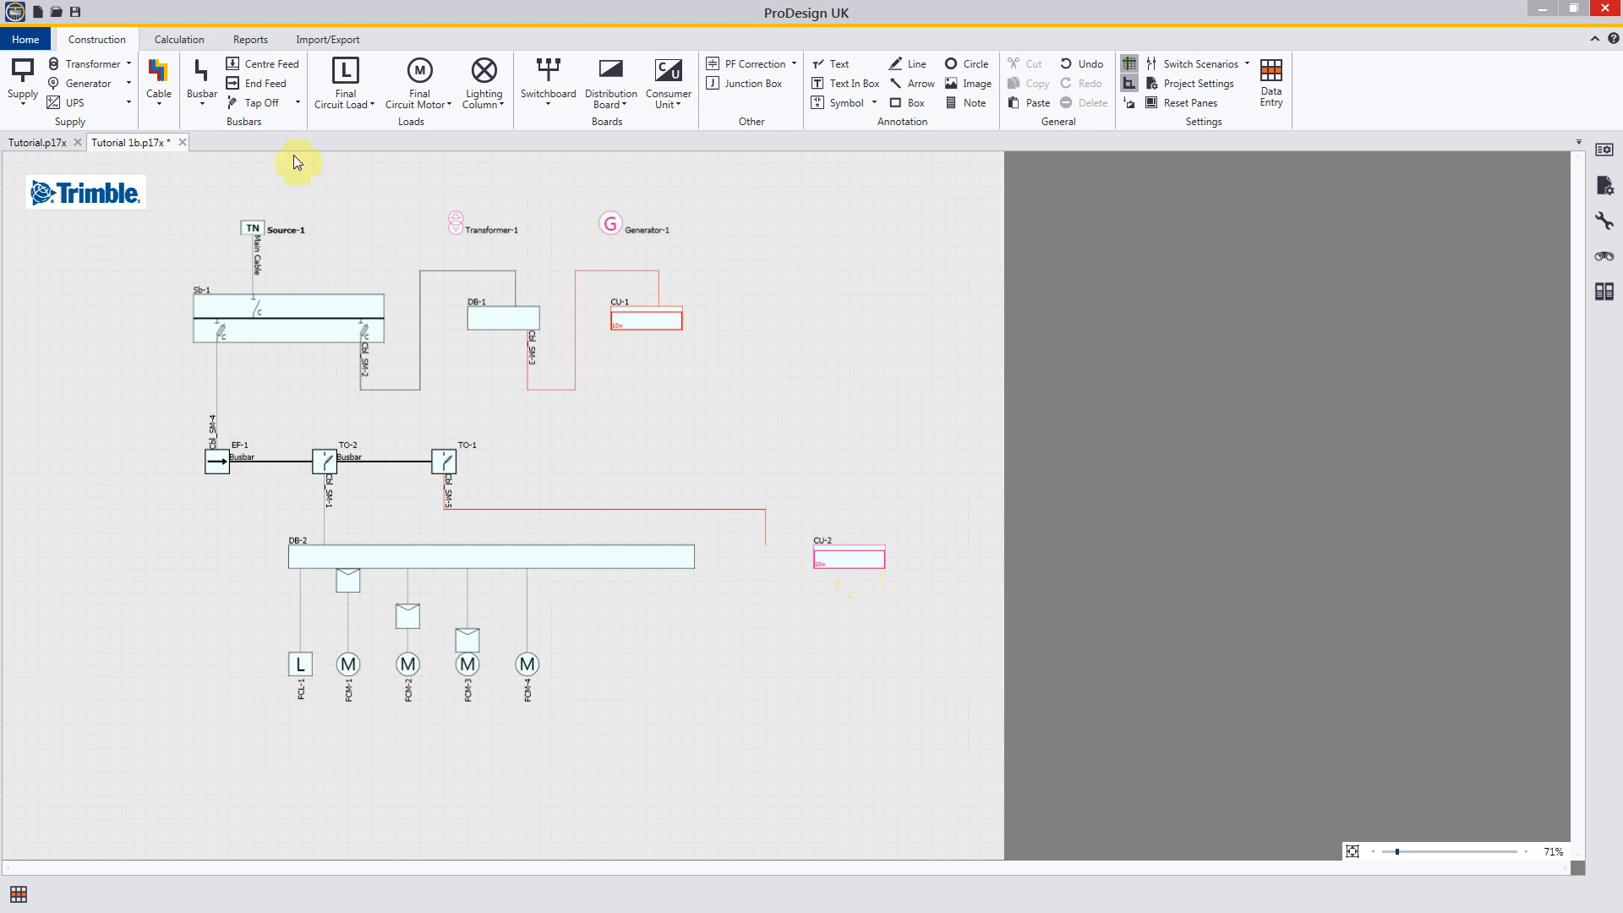
Step: Turn on Show Unconnected Ends and Persistent Connection in the application's drawing settings
click(26, 39)
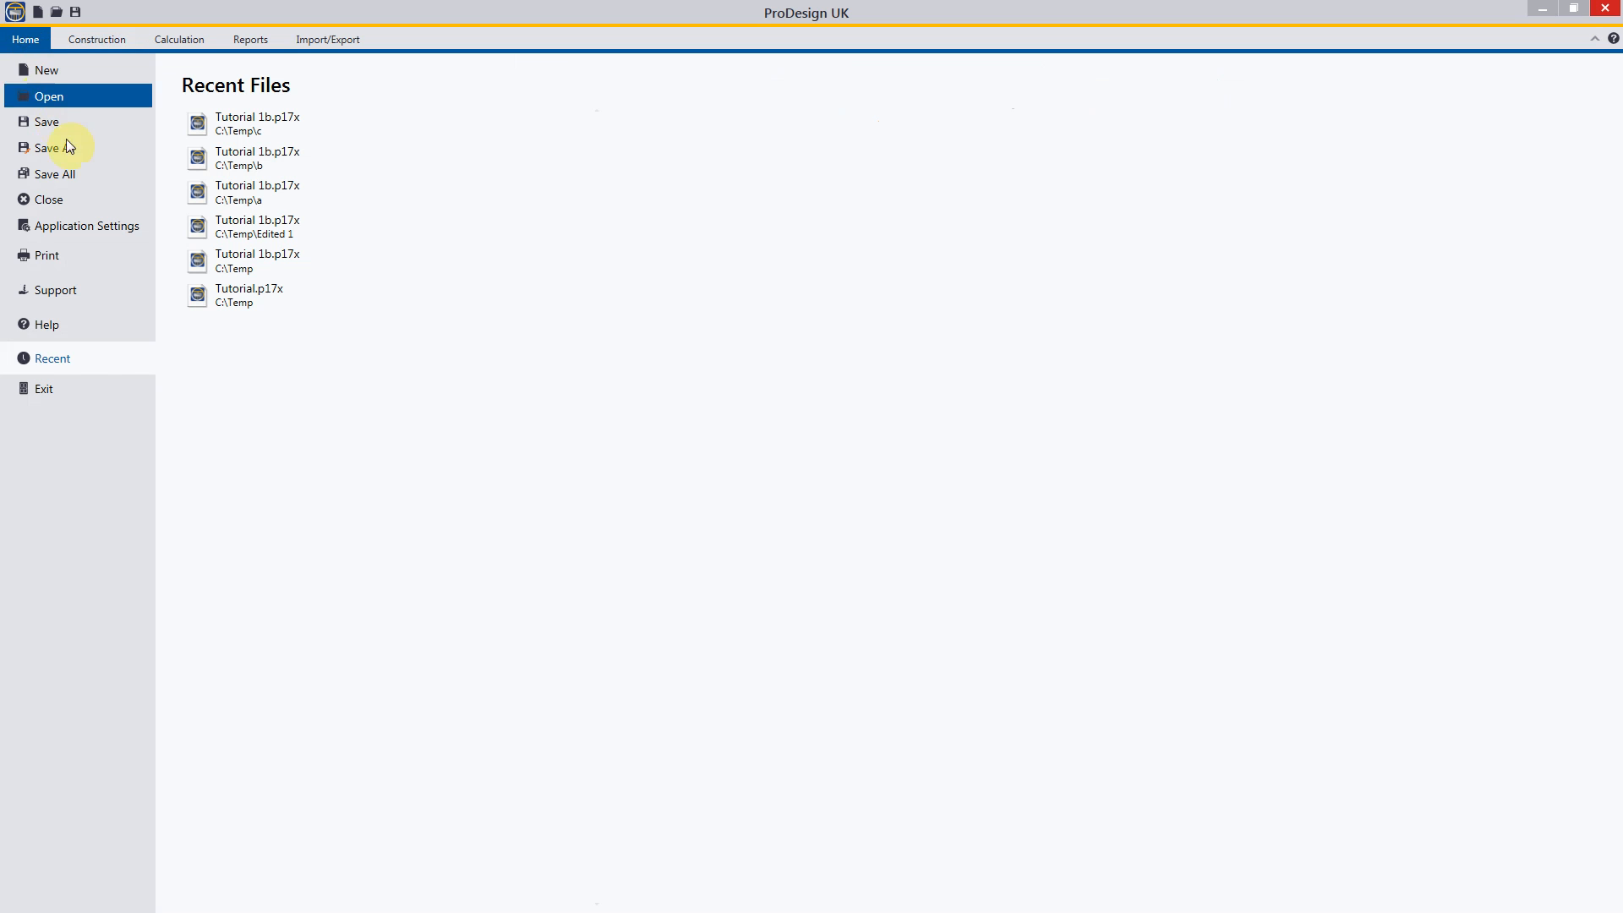
click(88, 226)
click(671, 348)
click(670, 267)
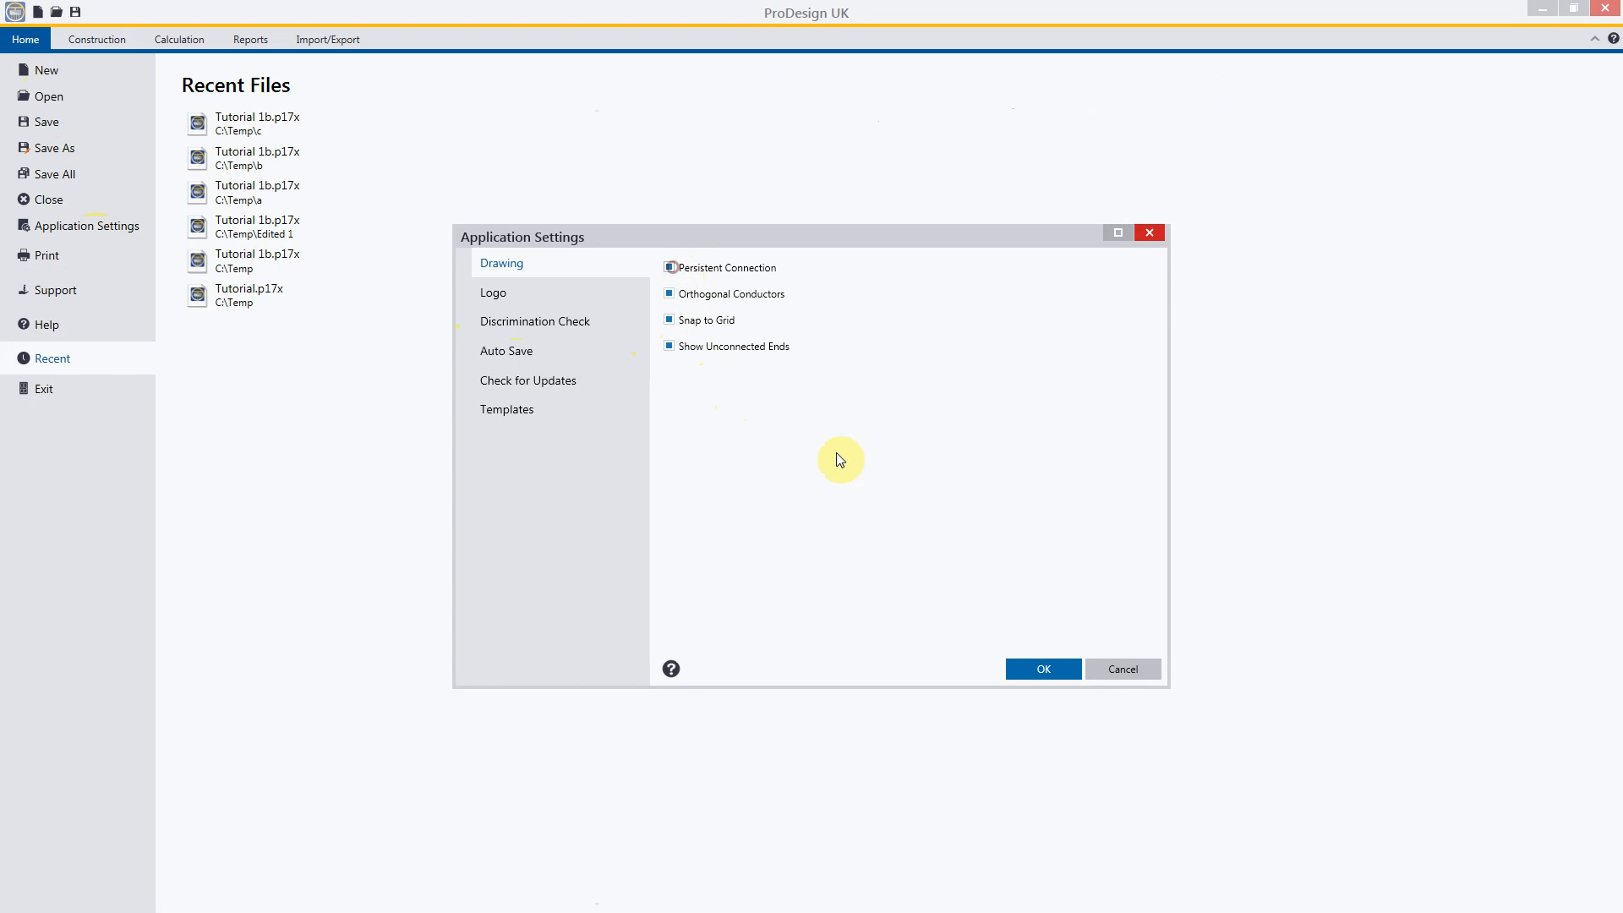
click(1037, 677)
Step: Move consumer unit CU-2 onto the free end of the cable from tap-off TO-1
drag(860, 559, 768, 565)
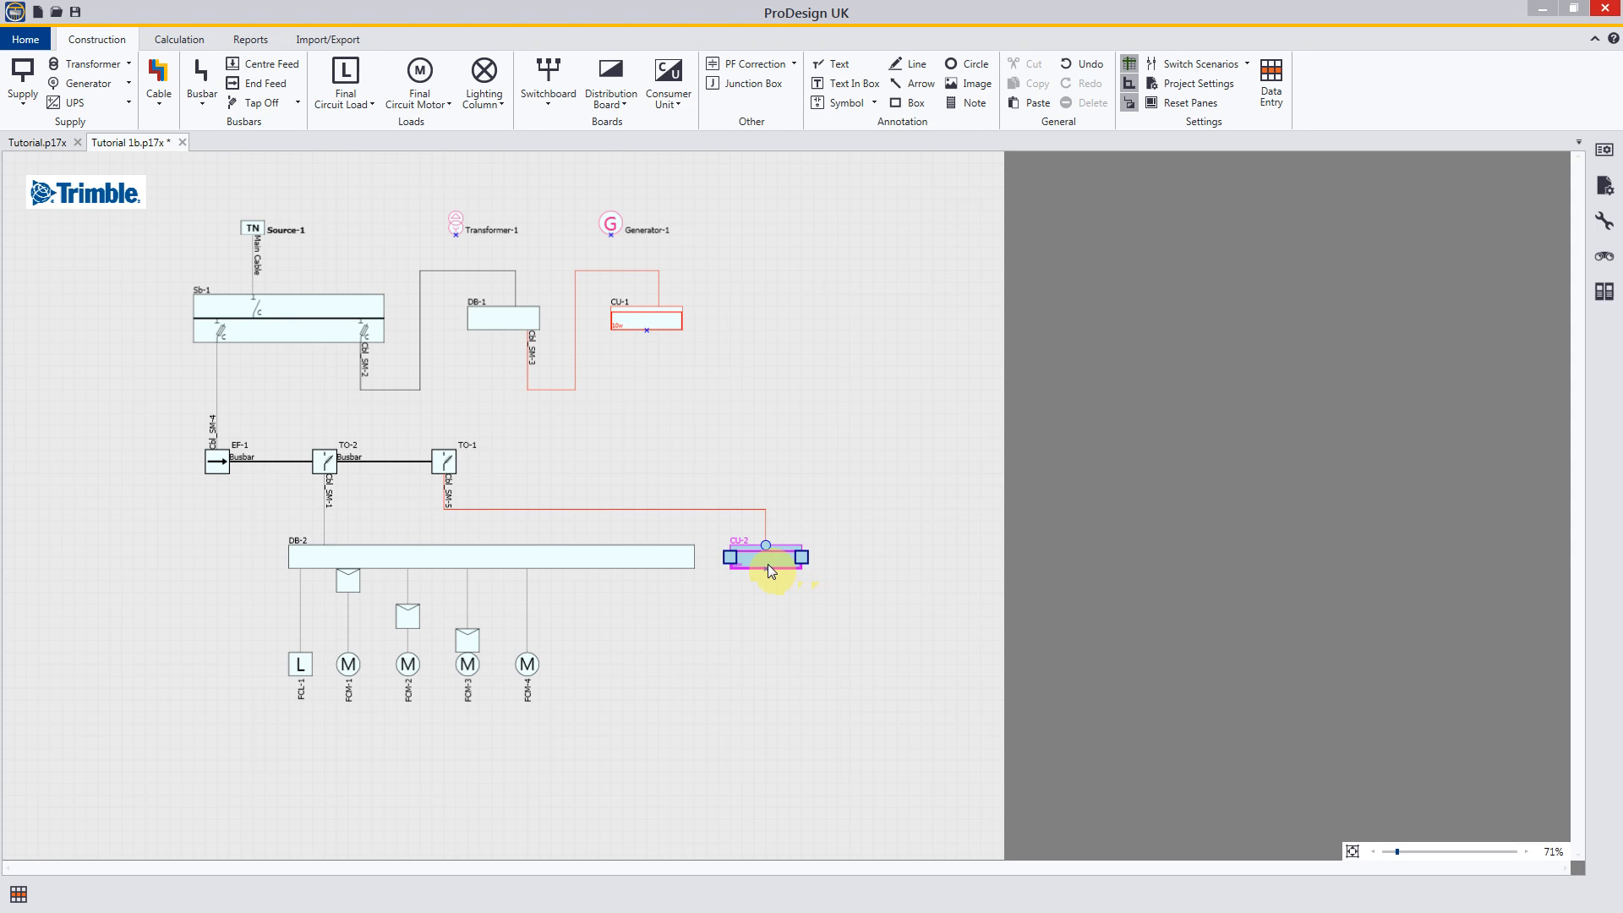
click(788, 626)
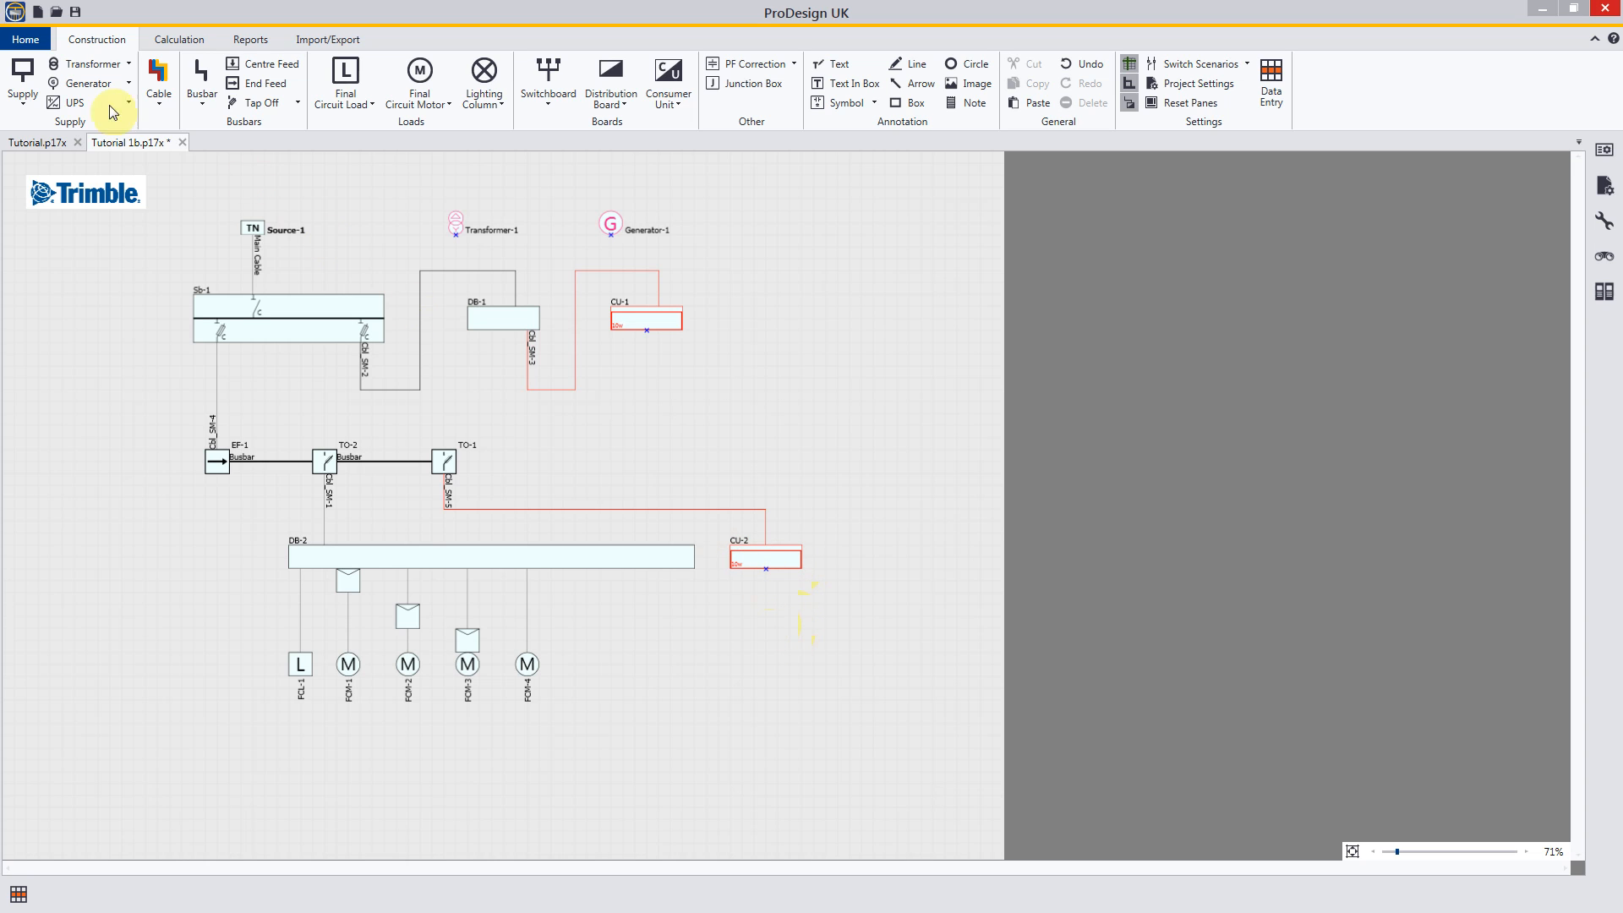
Step: Review the Orthogonal Conductors drawing setting and switch orthogonal conductor drawing off for the schematic
click(25, 39)
click(84, 230)
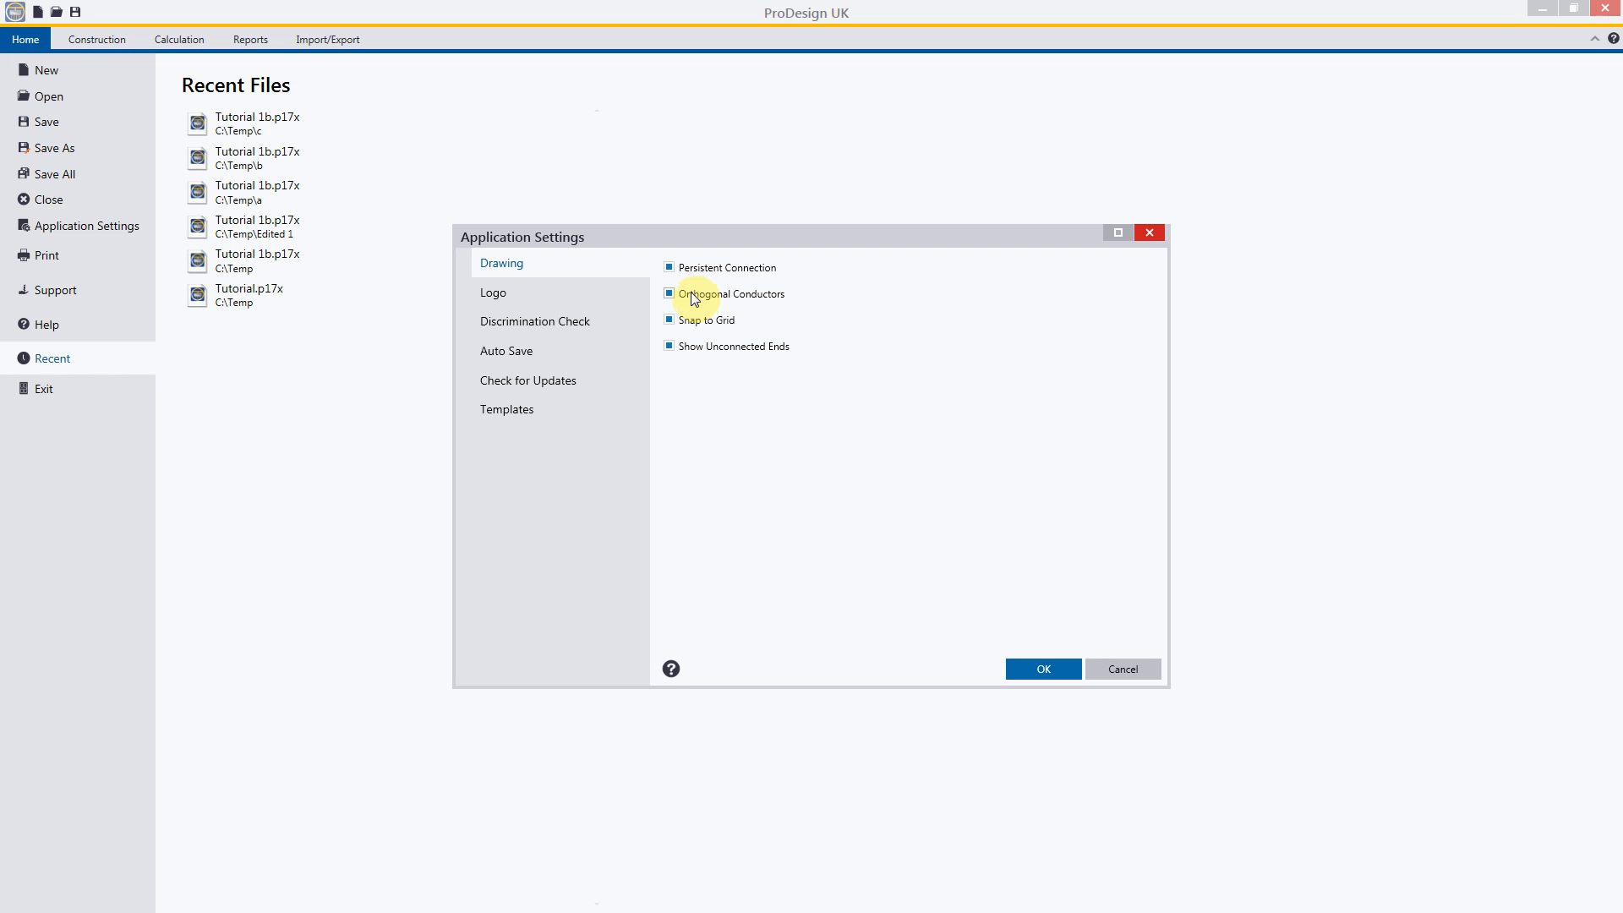
click(1046, 670)
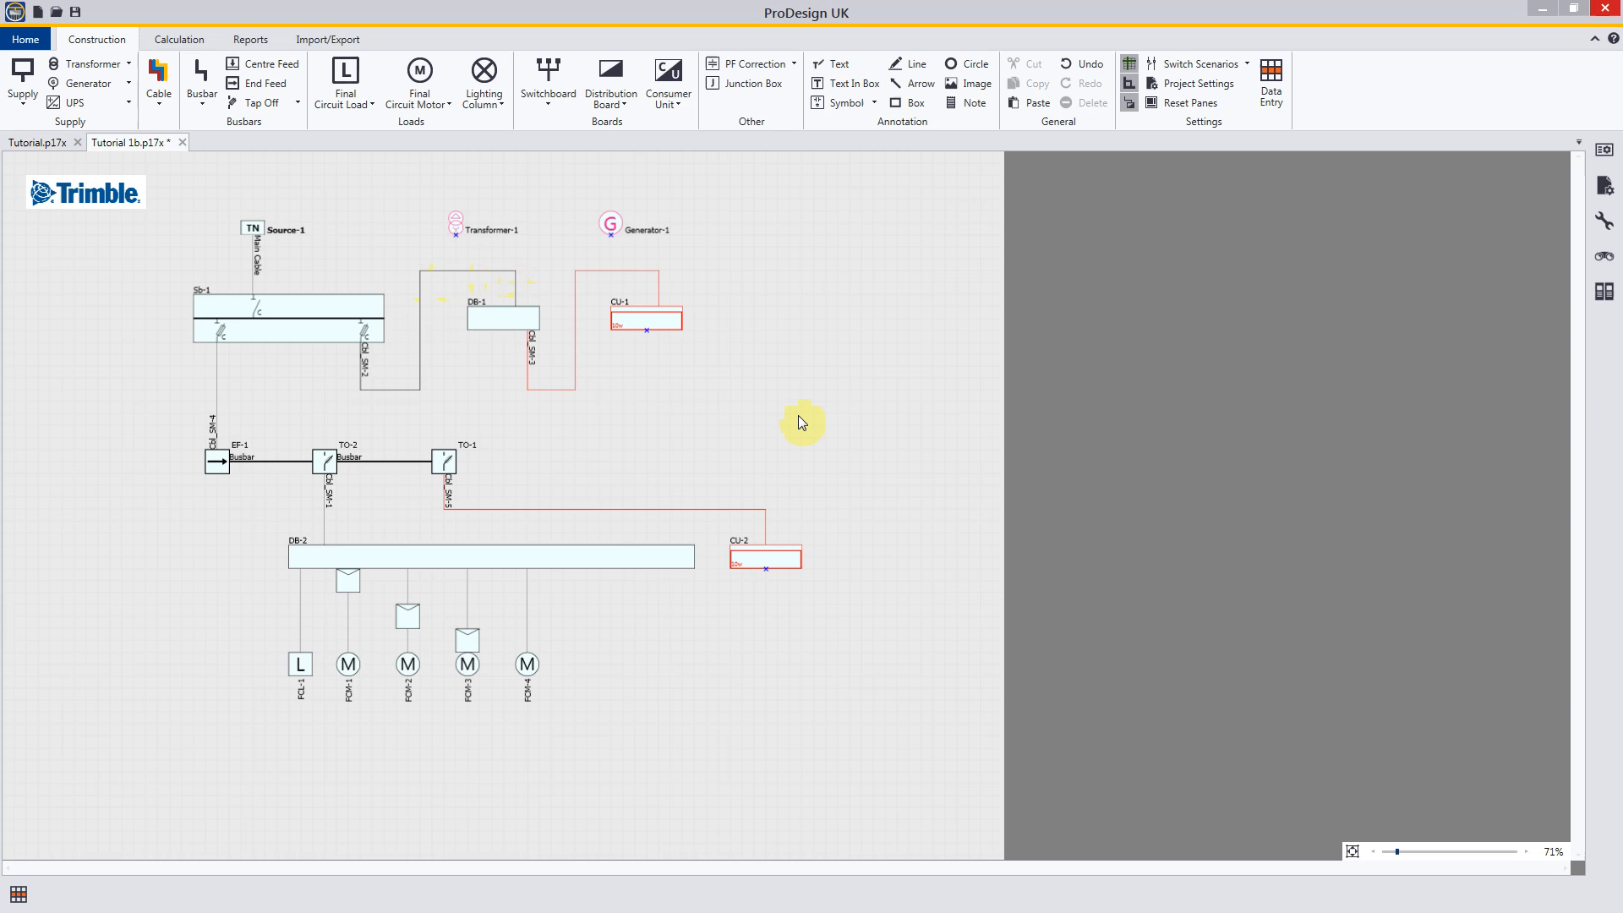
click(1130, 83)
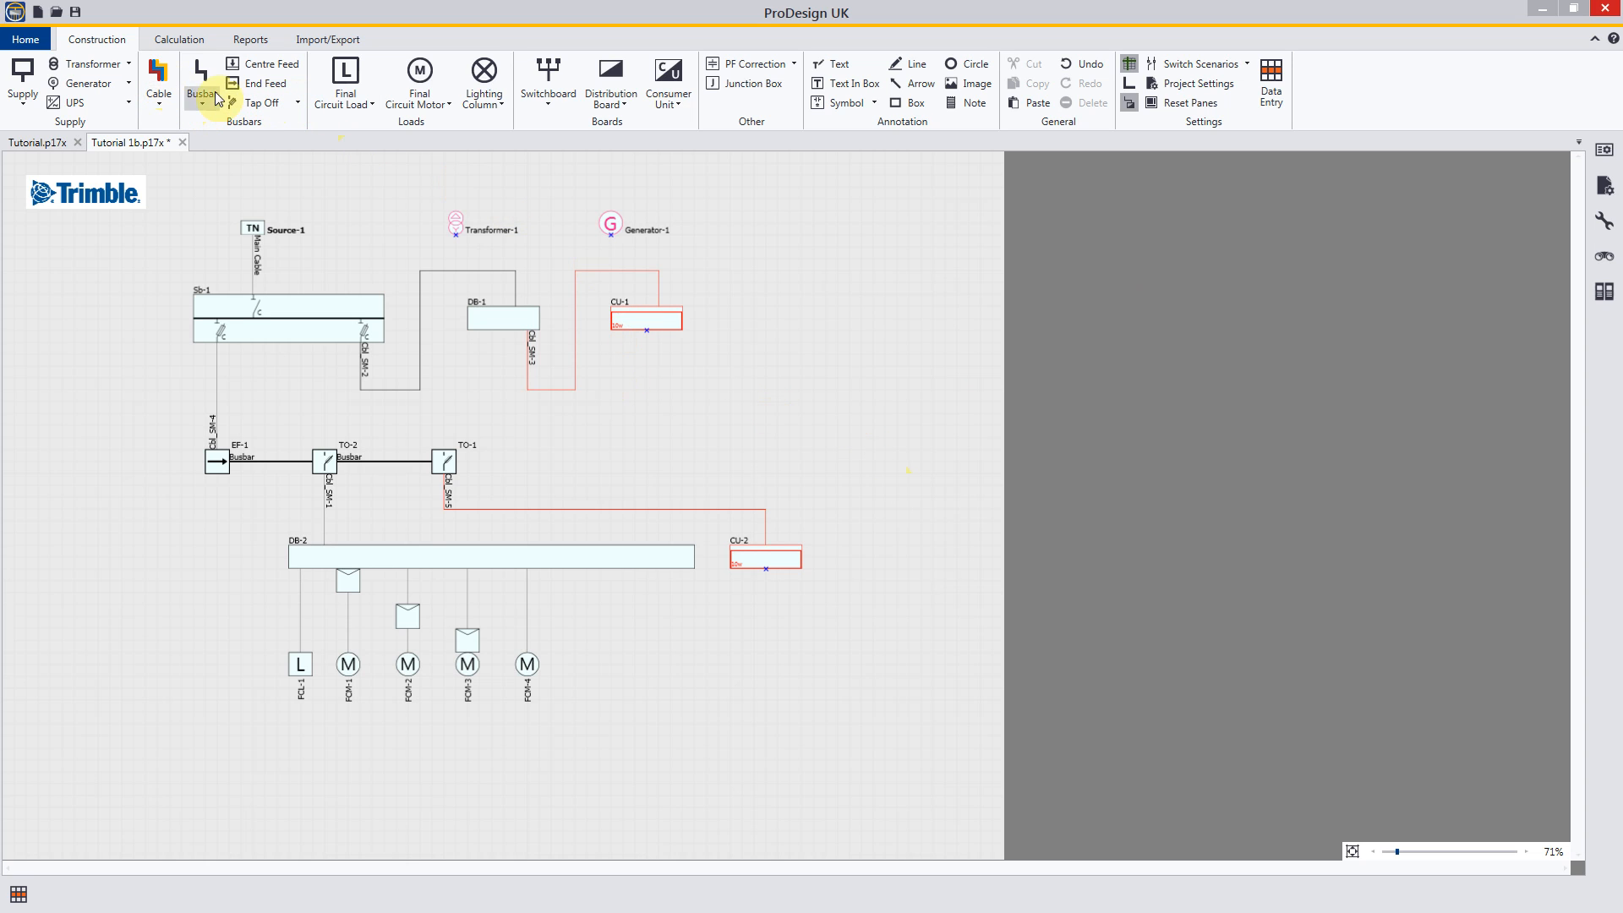
Step: Add a final circuit load fed from CU-2 through a zigzag cable with five bends, and switch orthogonal conductors back on
click(340, 85)
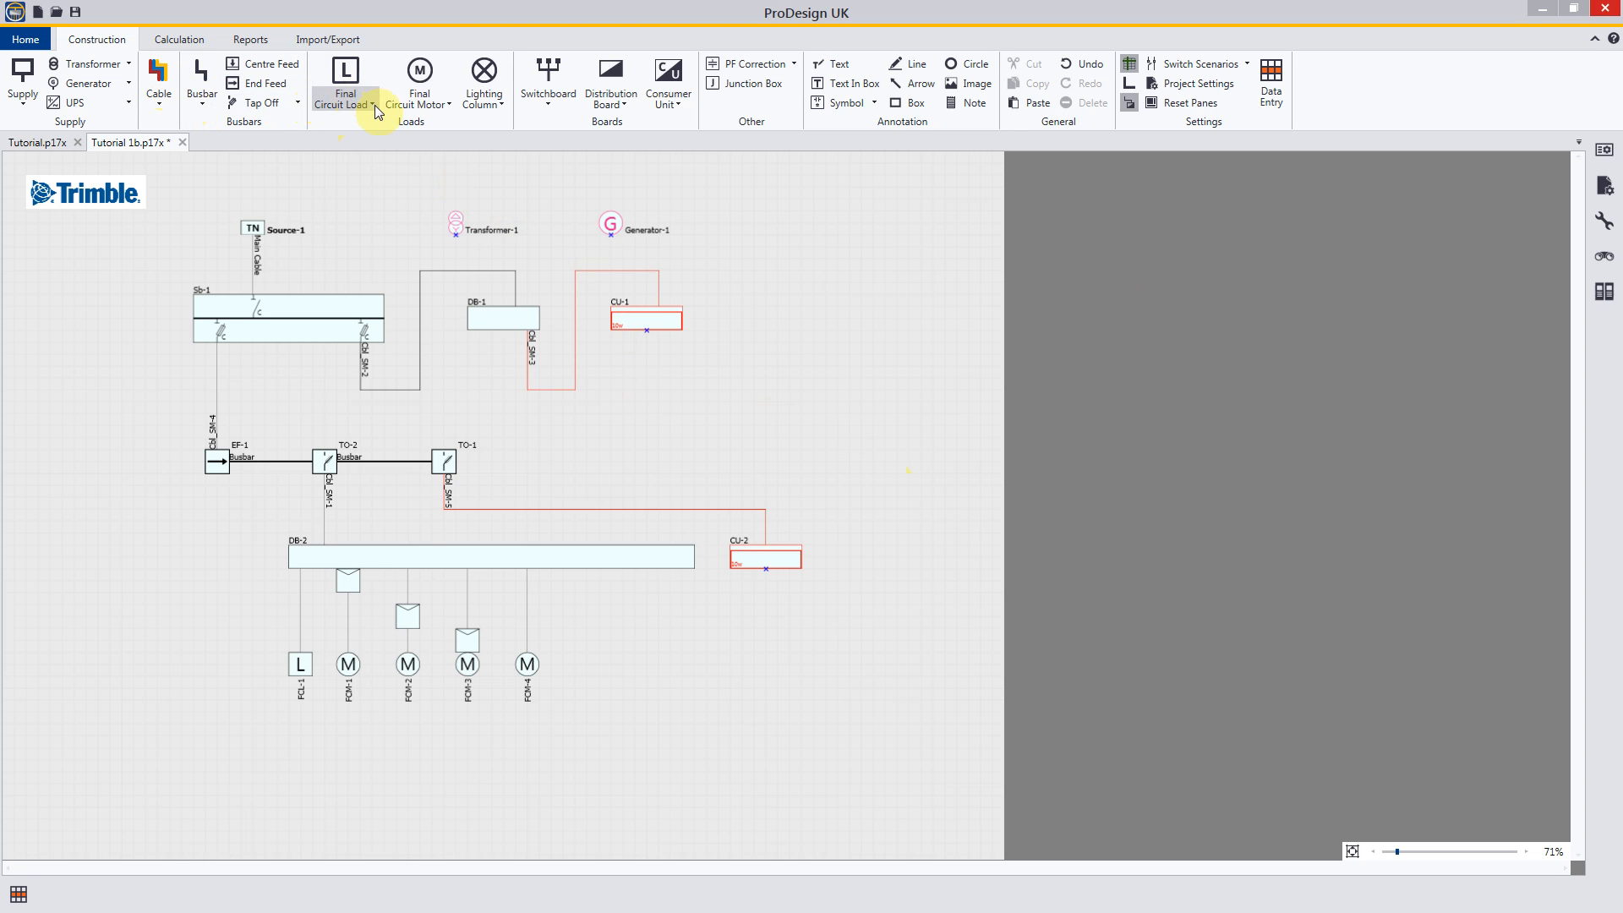
click(373, 105)
click(376, 122)
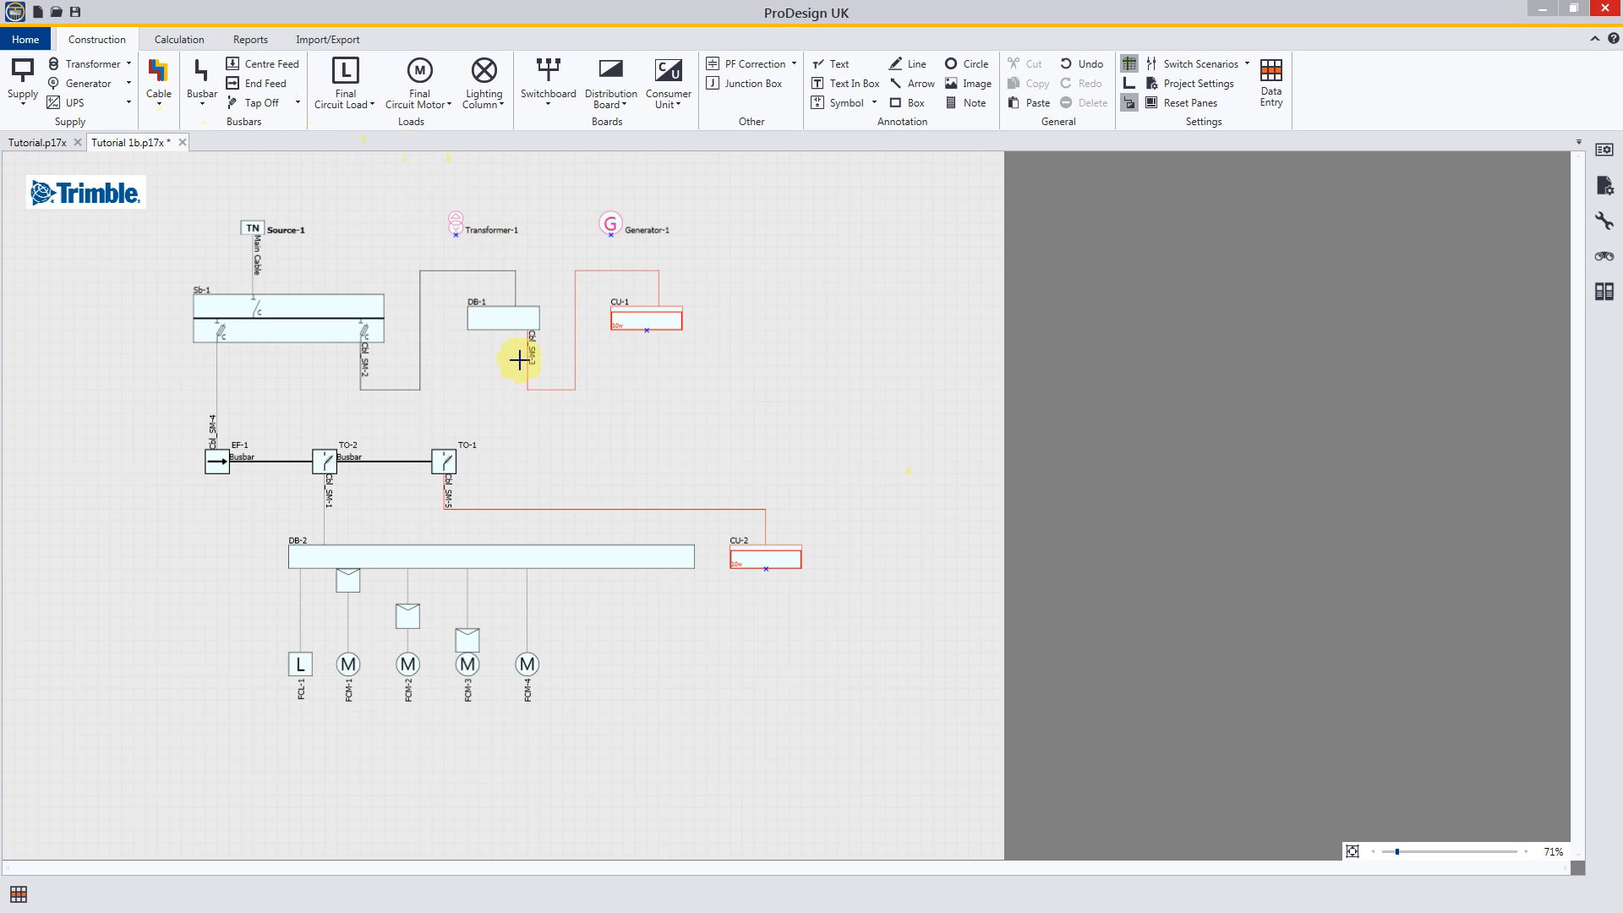
click(754, 569)
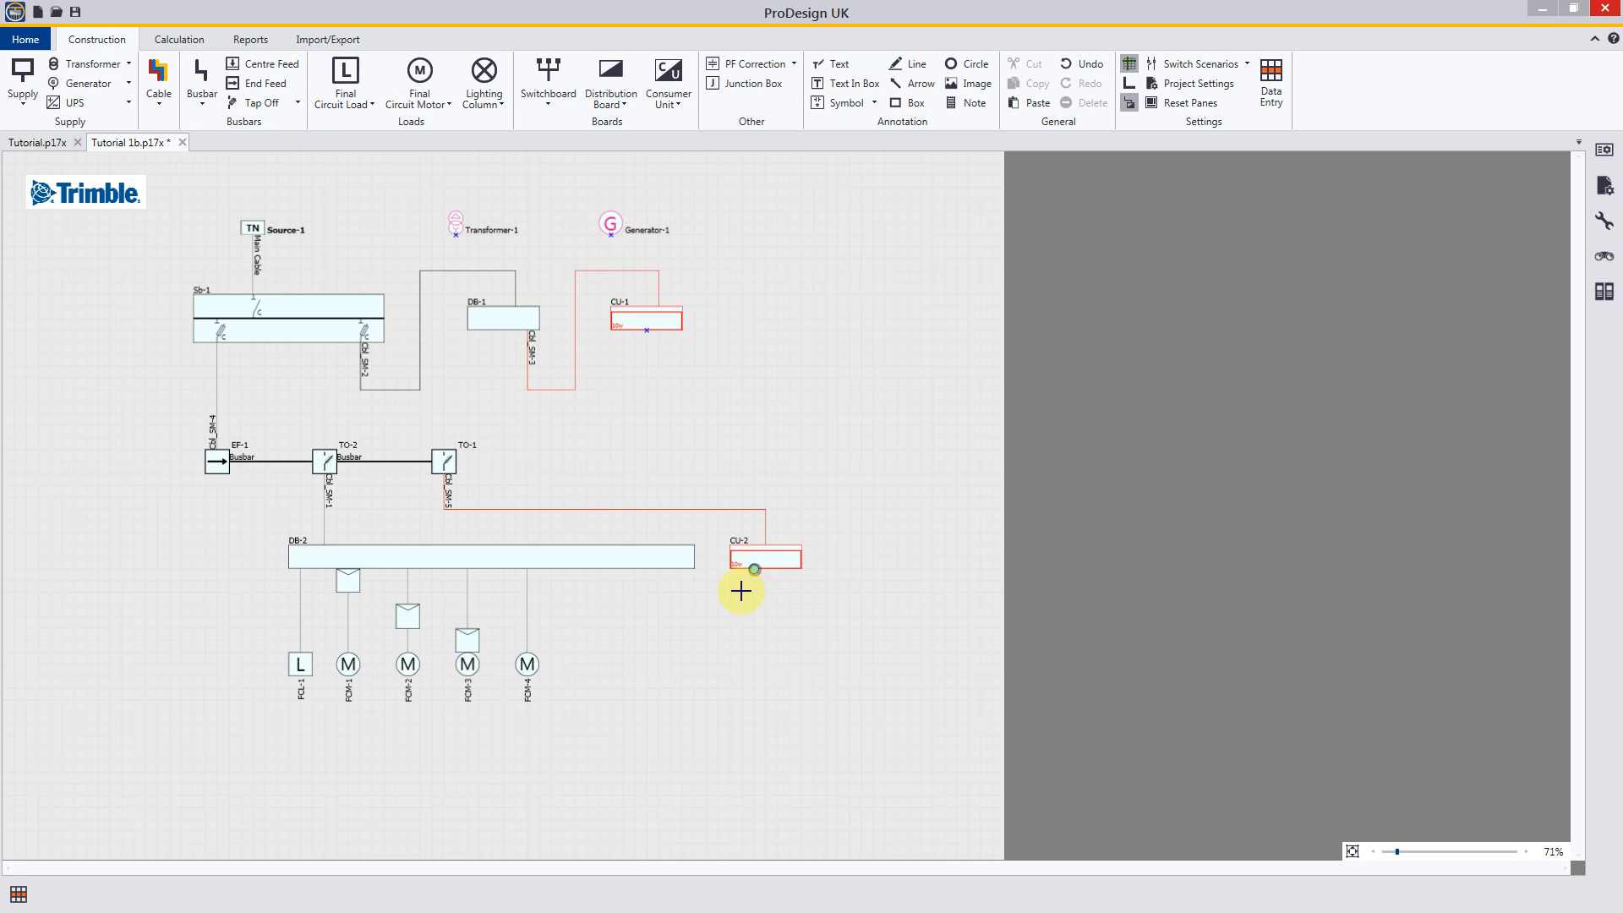
click(637, 656)
click(729, 677)
click(635, 724)
click(718, 746)
click(635, 771)
click(706, 797)
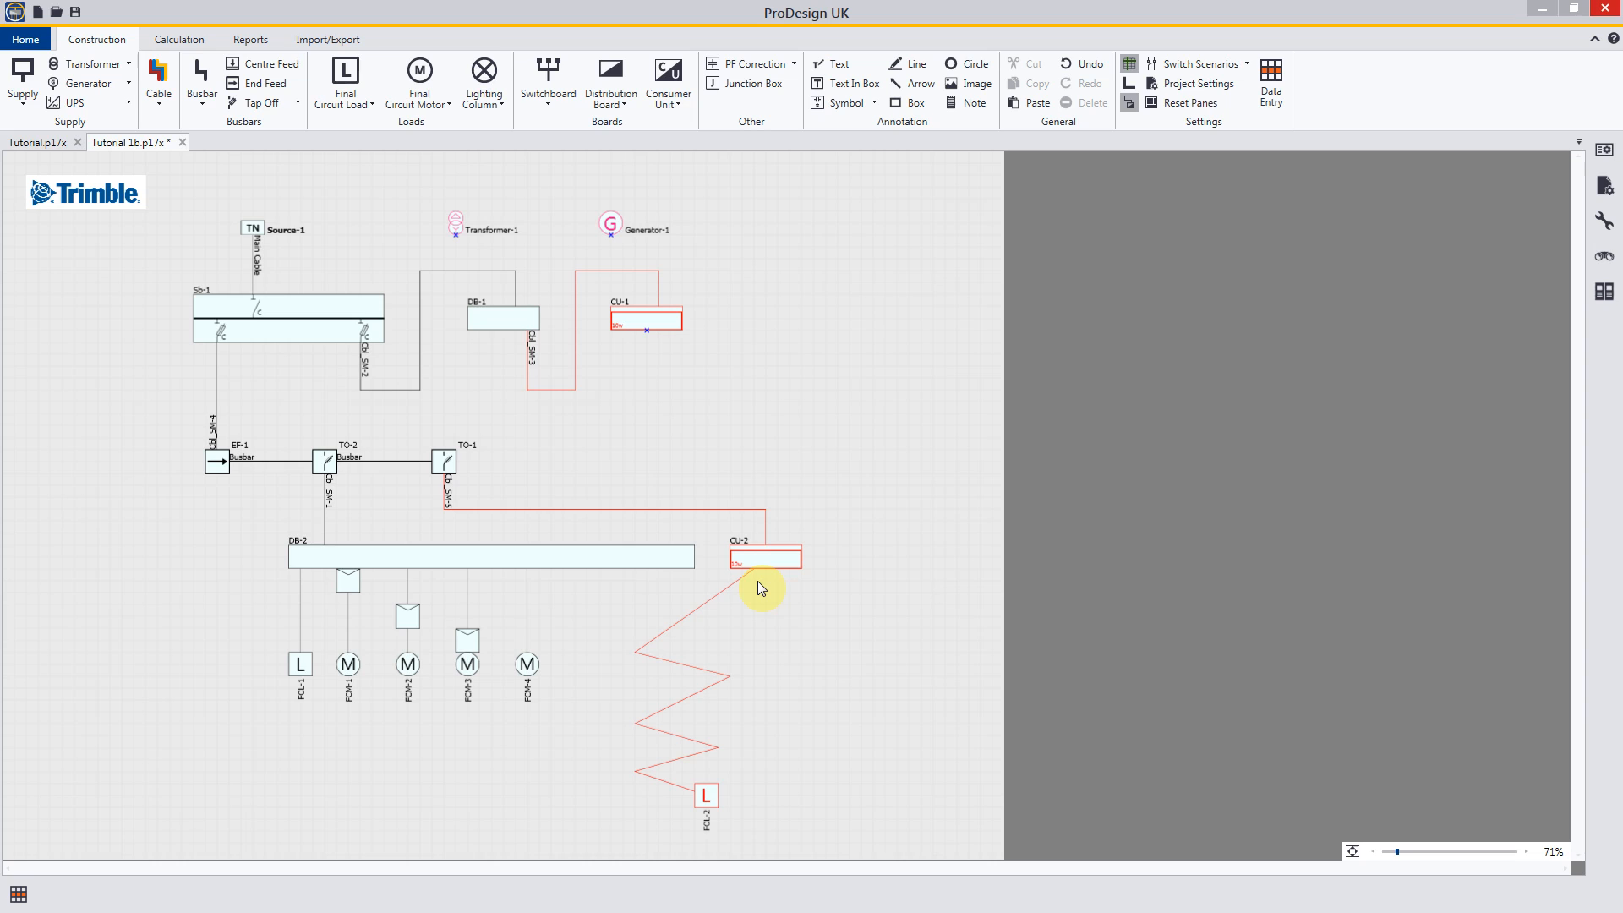
click(1126, 80)
Step: View the program's Support and Help pages and return to the schematic
click(27, 41)
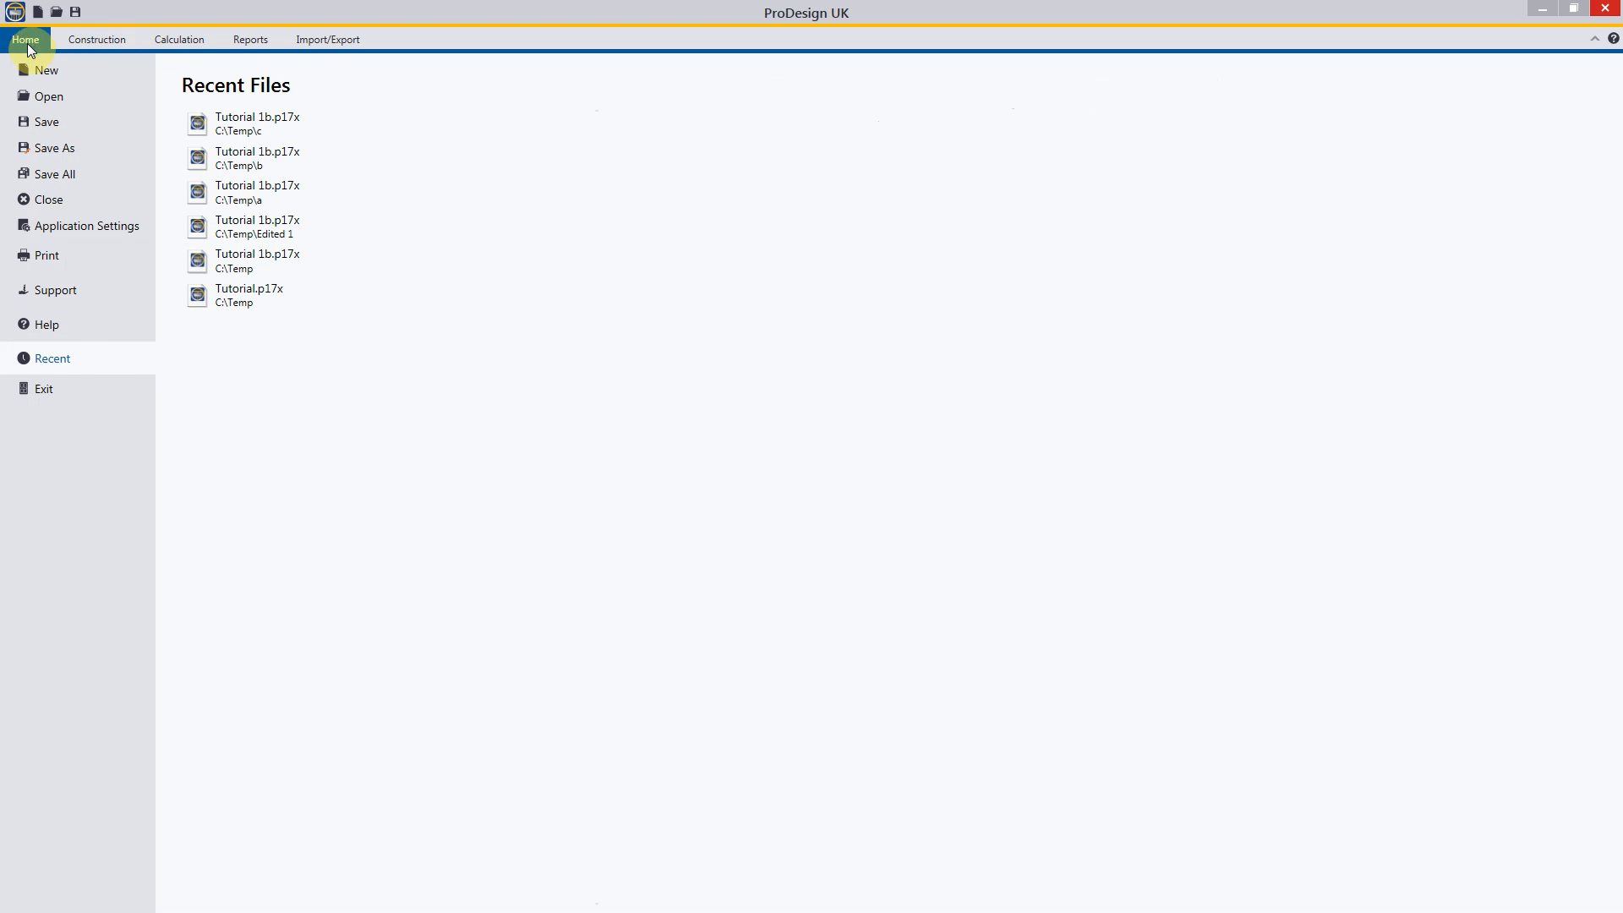
click(63, 298)
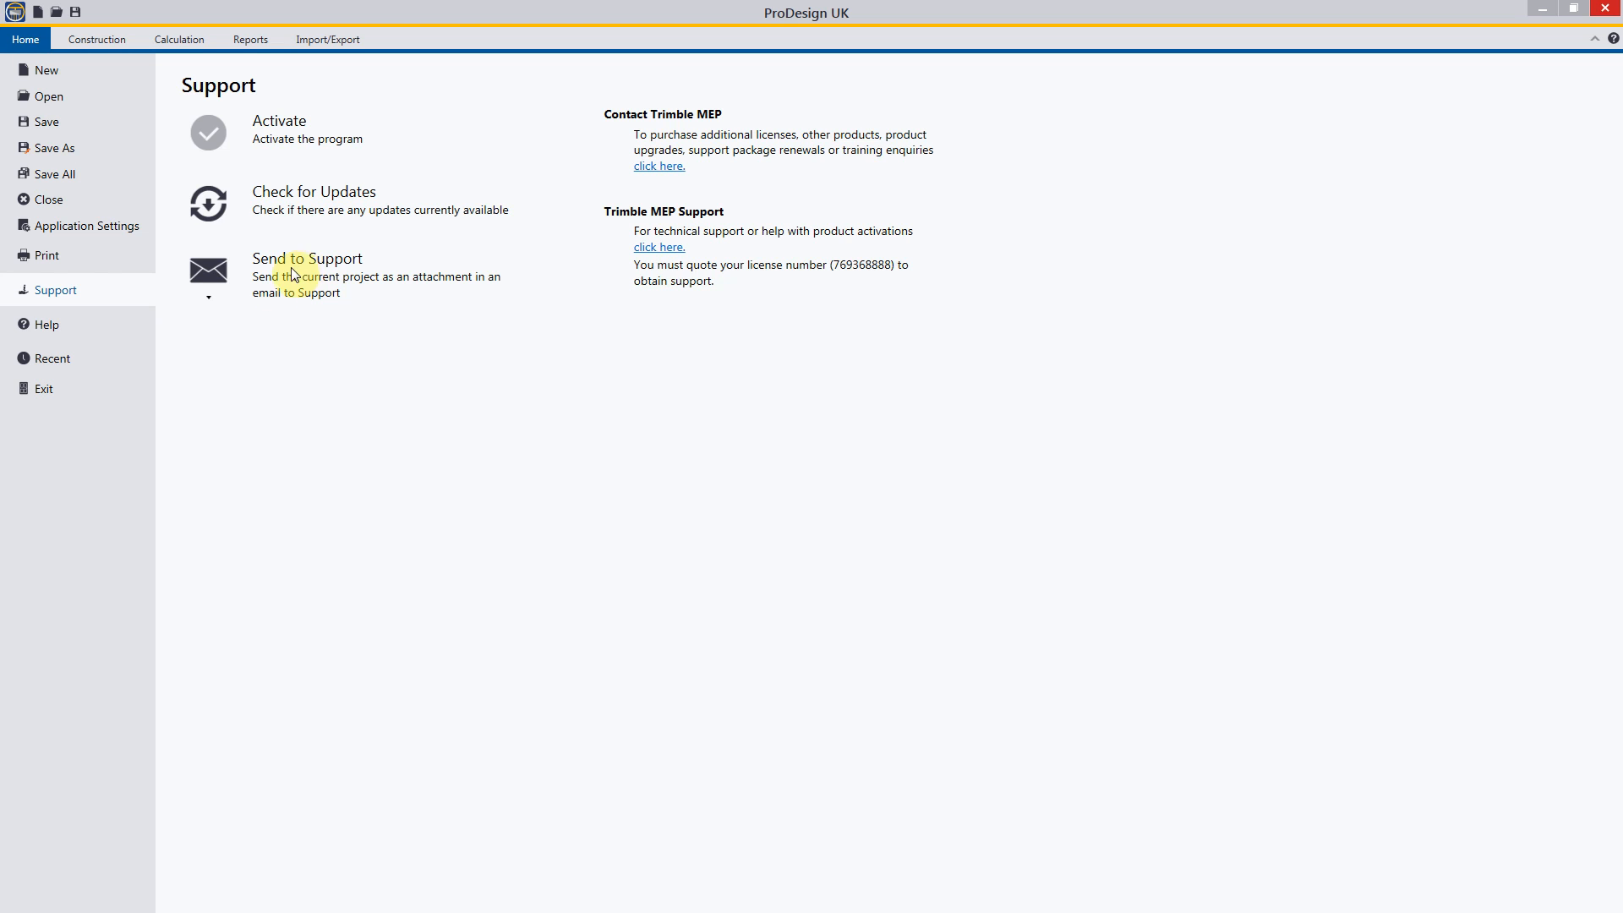
click(57, 334)
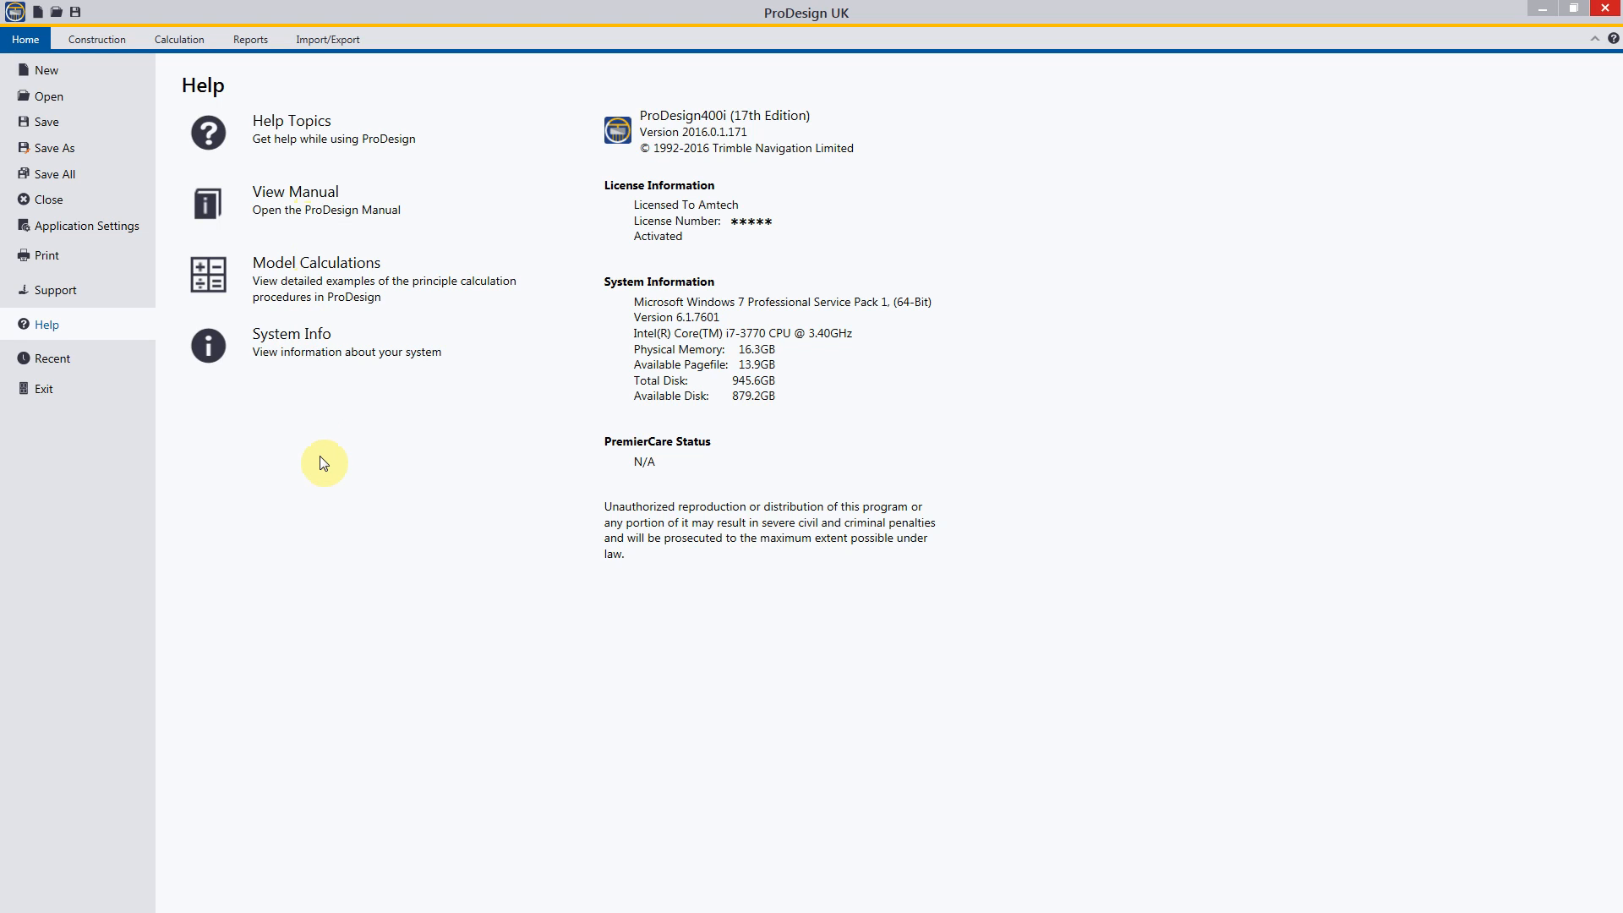
click(82, 39)
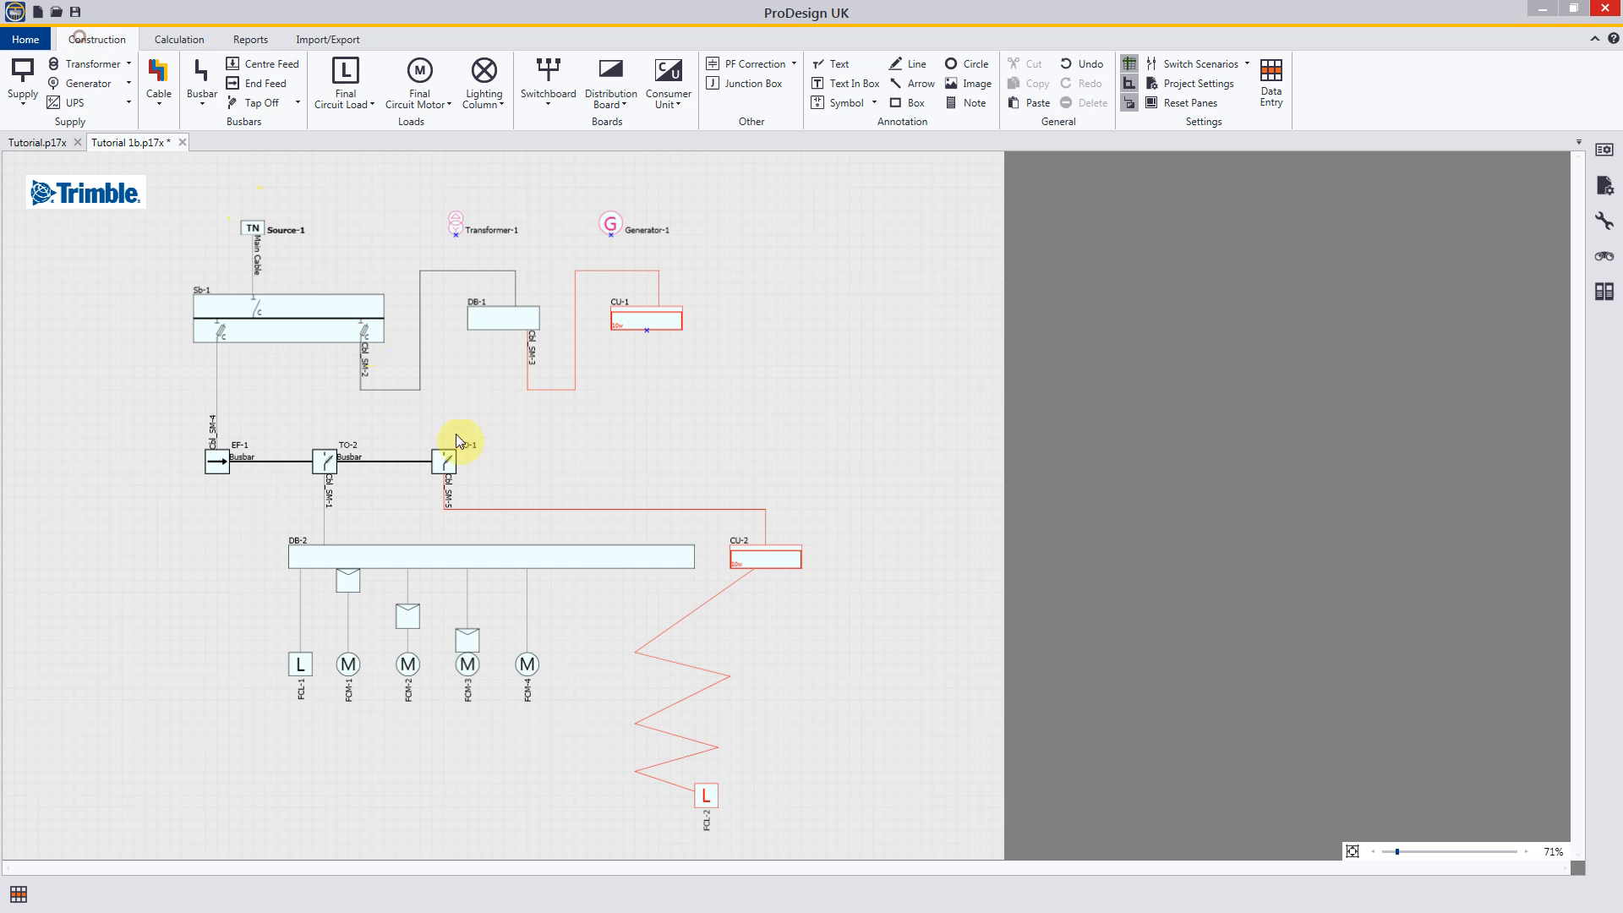